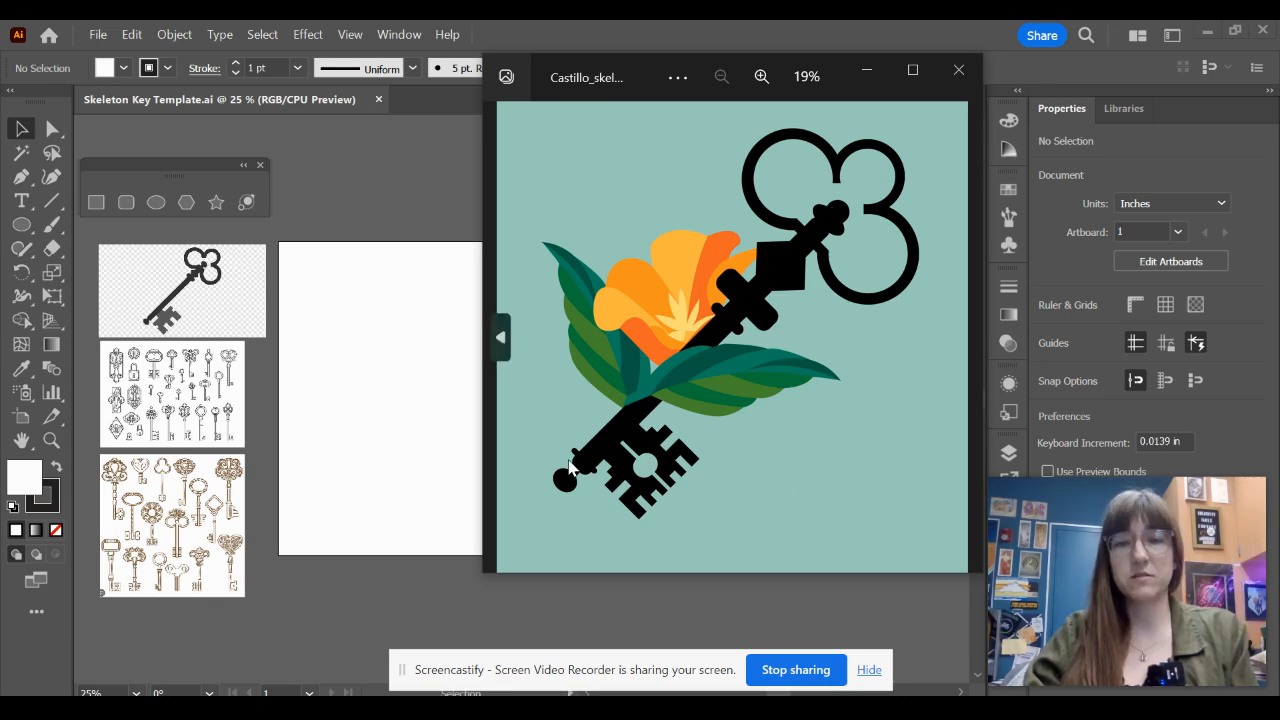
# Put away the finished key illustration and examine the skeleton key reference images beside the artboard.
pyautogui.click(858, 70)
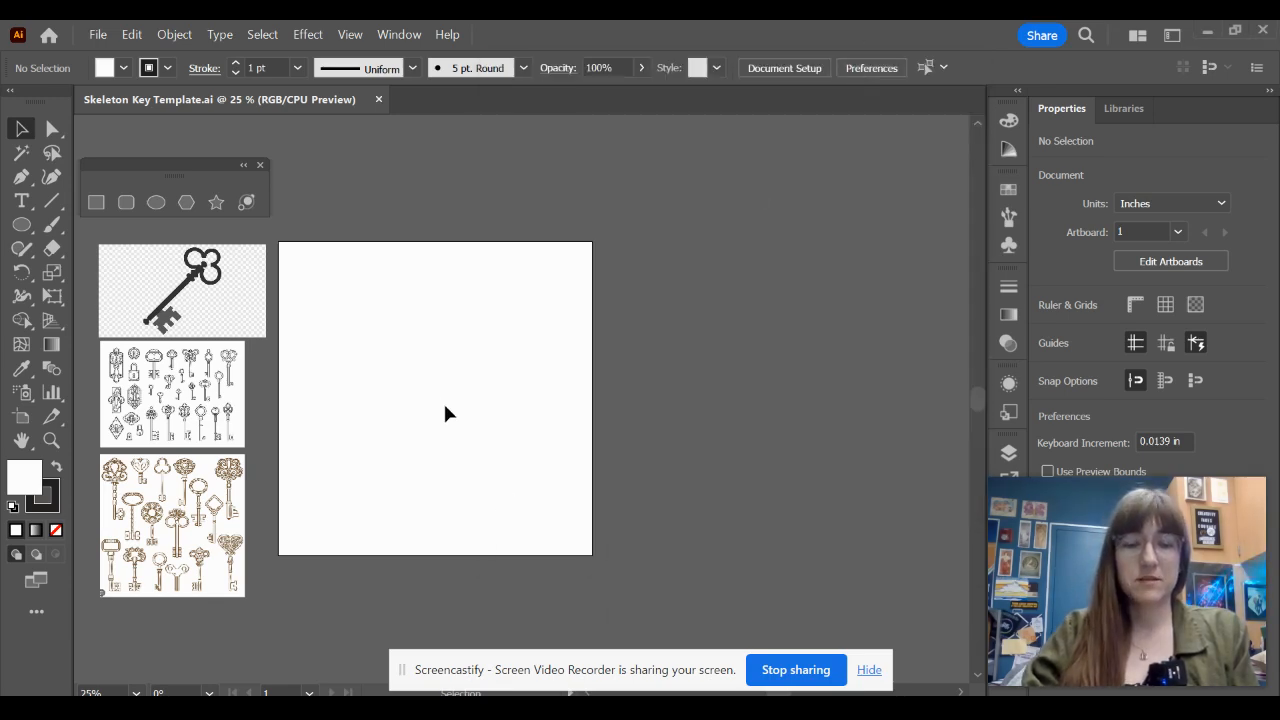
pyautogui.scroll(1, 443, 397)
pyautogui.moveTo(443, 397); pyautogui.dragTo(734, 377)
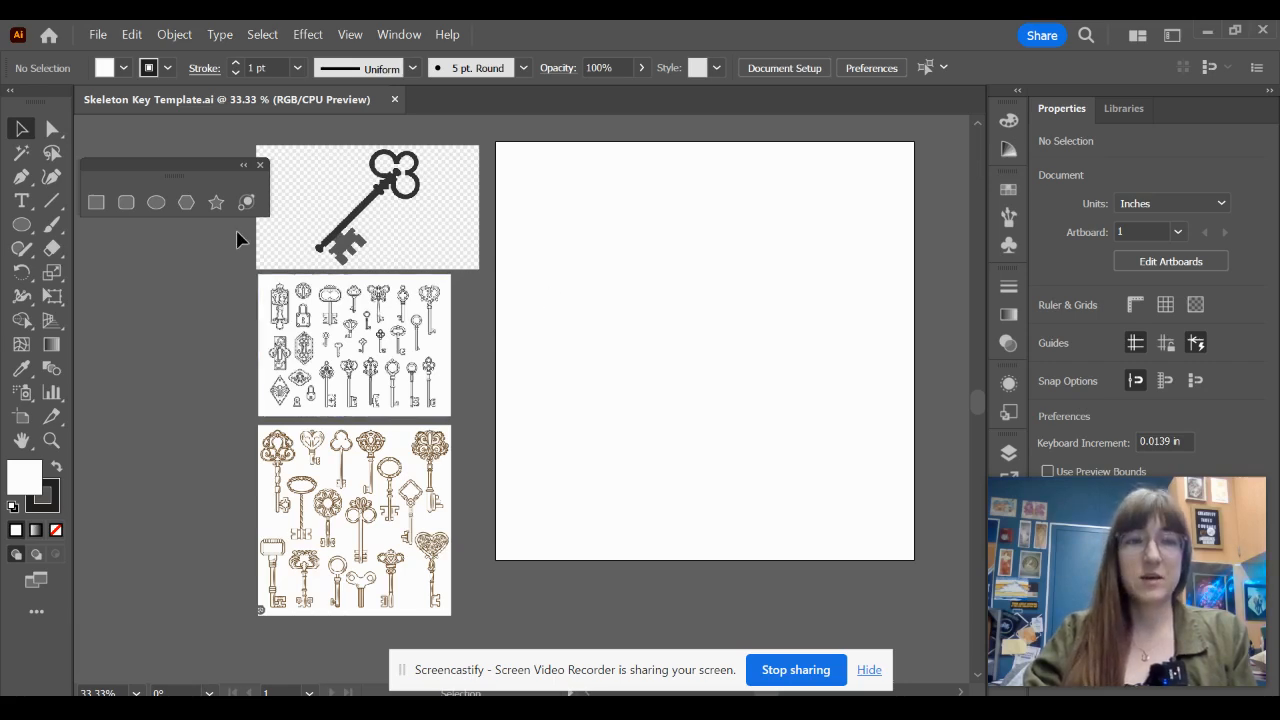
pyautogui.moveTo(167, 179)
pyautogui.mouseDown()
pyautogui.moveTo(276, 258)
pyautogui.moveTo(418, 323)
pyautogui.moveTo(383, 317)
pyautogui.moveTo(405, 320)
pyautogui.moveTo(147, 175)
pyautogui.mouseUp()
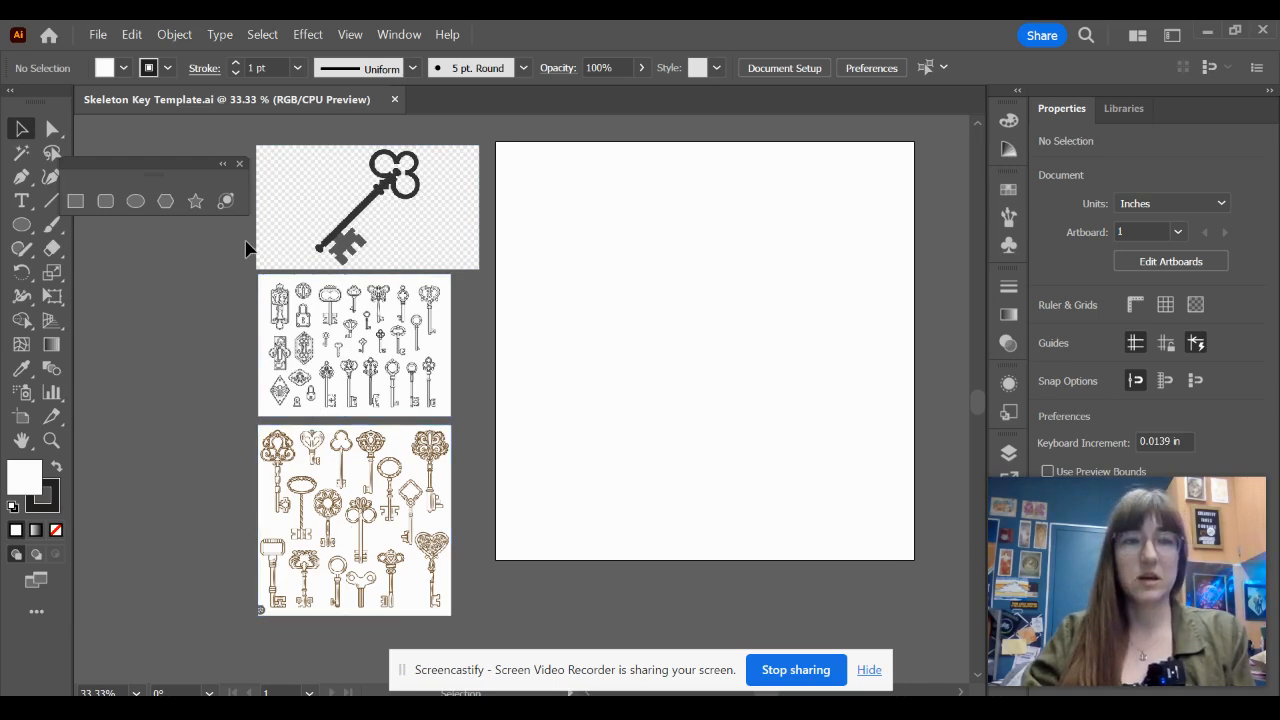
pyautogui.scroll(1, 370, 255)
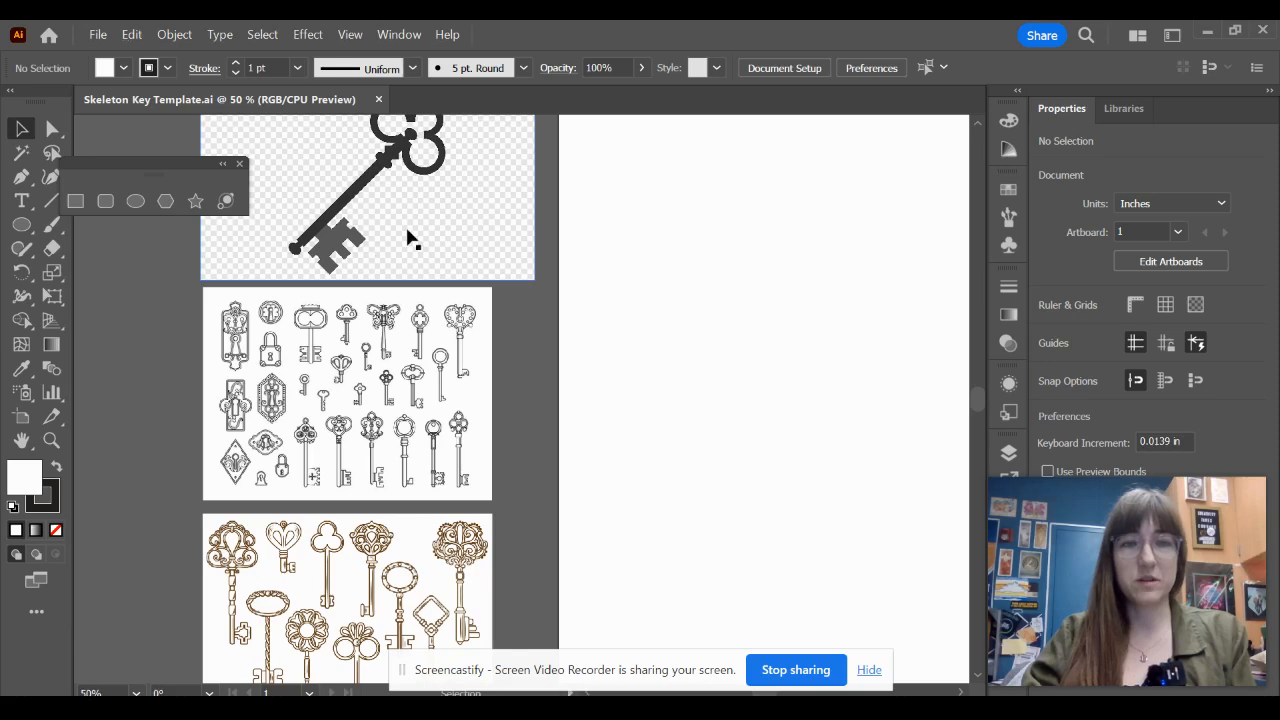
pyautogui.moveTo(408, 237); pyautogui.dragTo(343, 330)
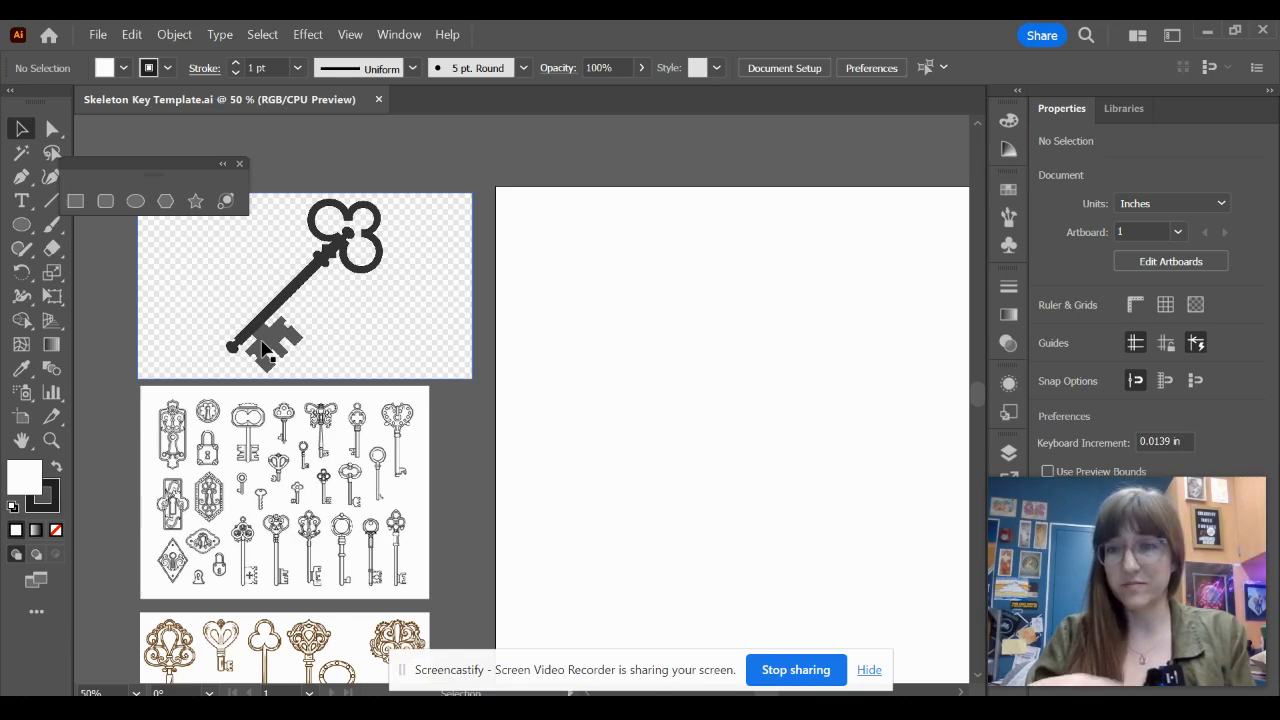
pyautogui.scroll(-1, 712, 297)
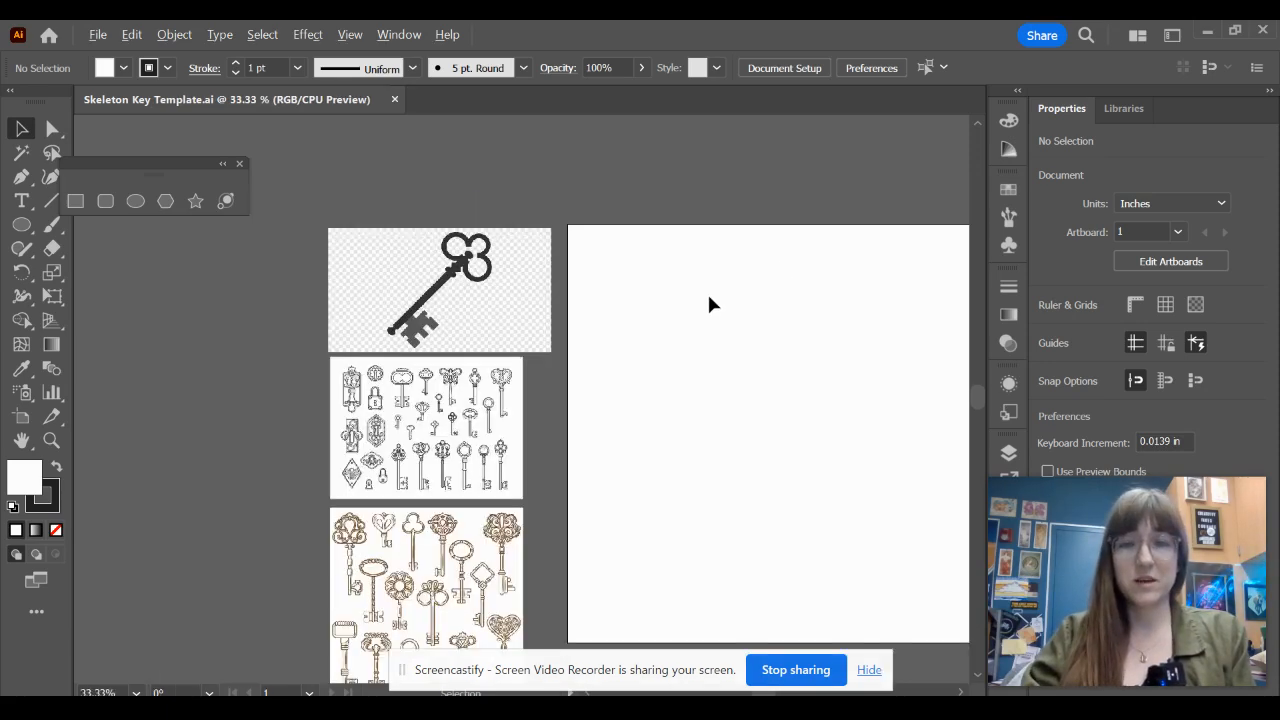
pyautogui.moveTo(718, 338); pyautogui.dragTo(454, 264)
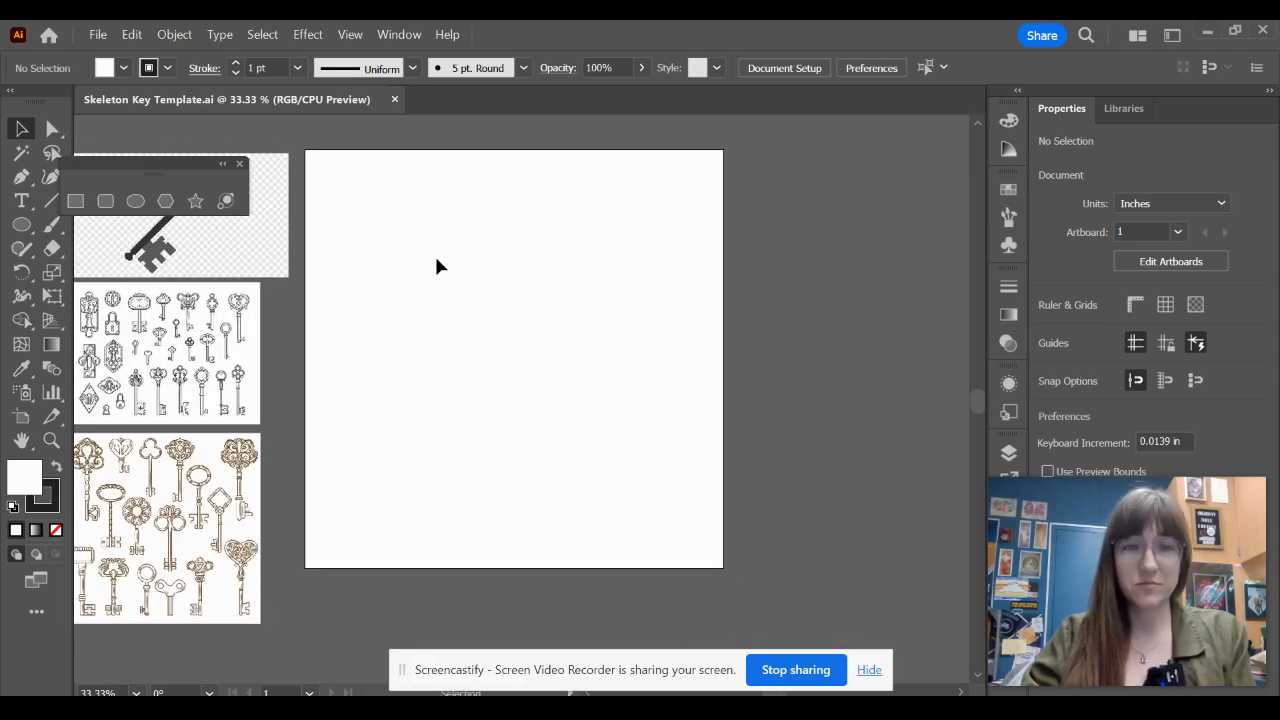
# Draw a tall, narrow rectangle about 0.54 by 7.85 in on the artboard, with black fill and no stroke, as the key shaft.
pyautogui.click(75, 201)
pyautogui.moveTo(506, 223); pyautogui.dragTo(523, 495)
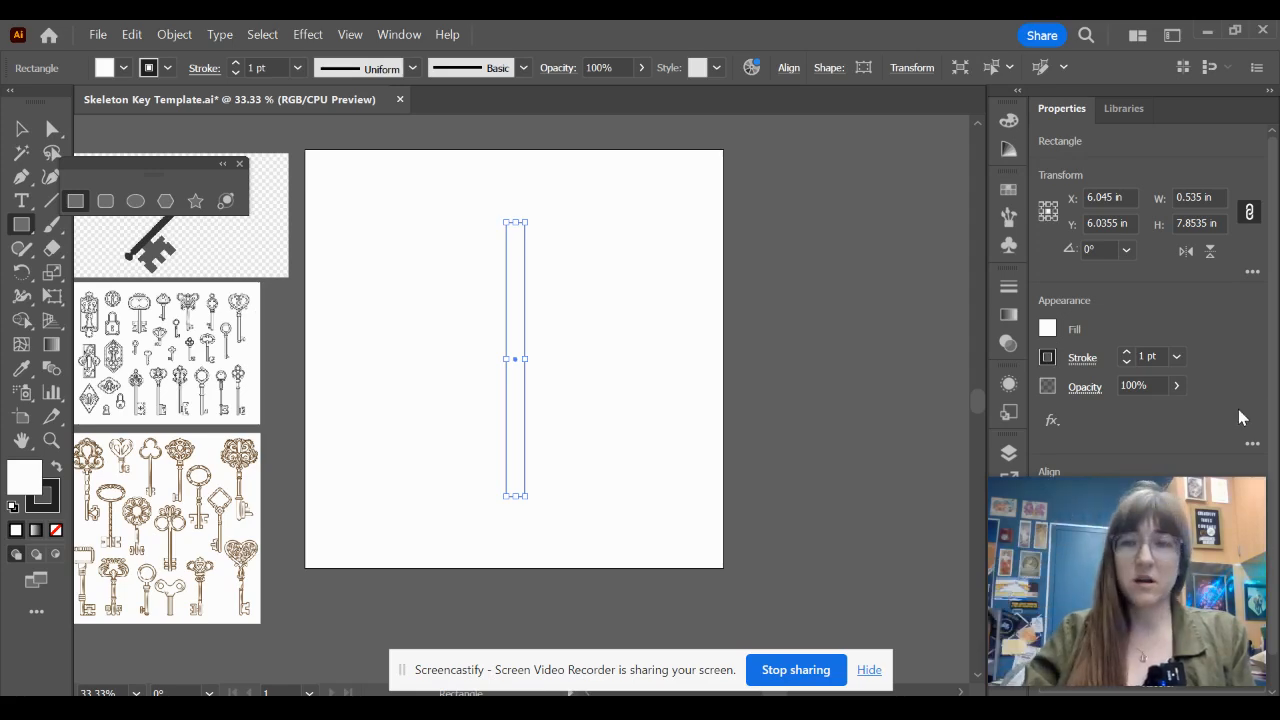
pyautogui.click(1047, 328)
pyautogui.click(871, 401)
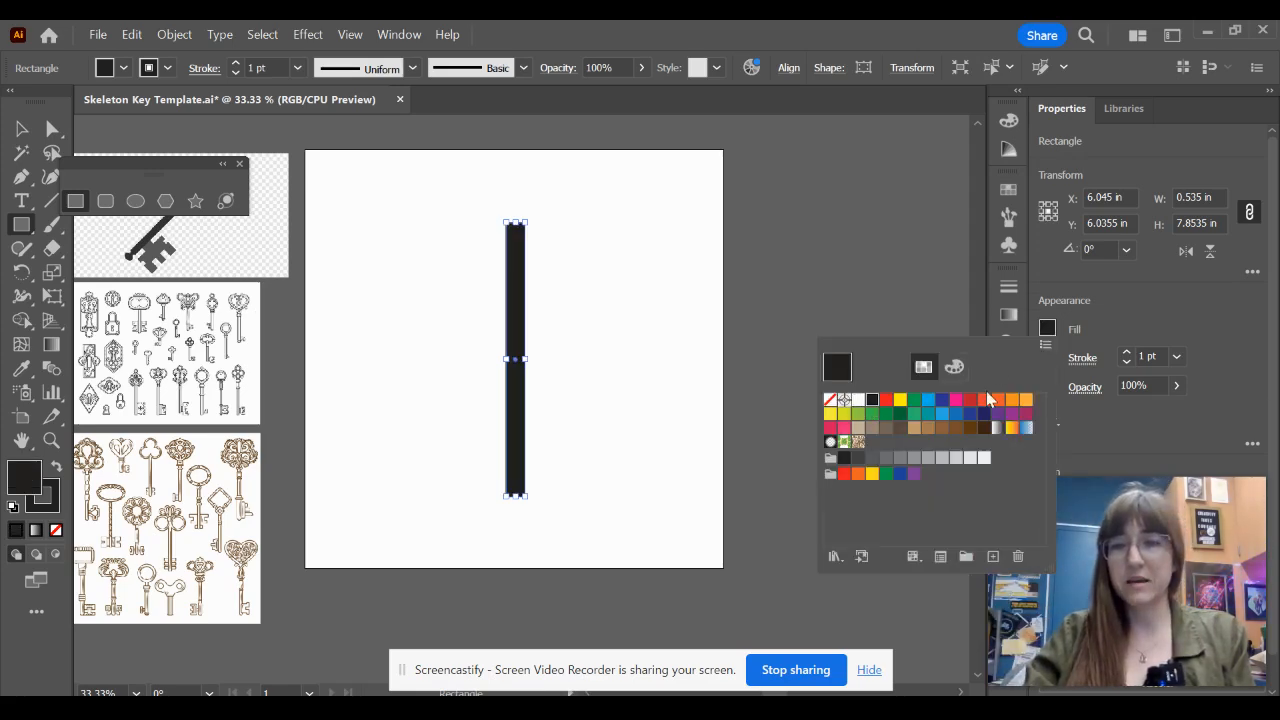
pyautogui.click(1049, 358)
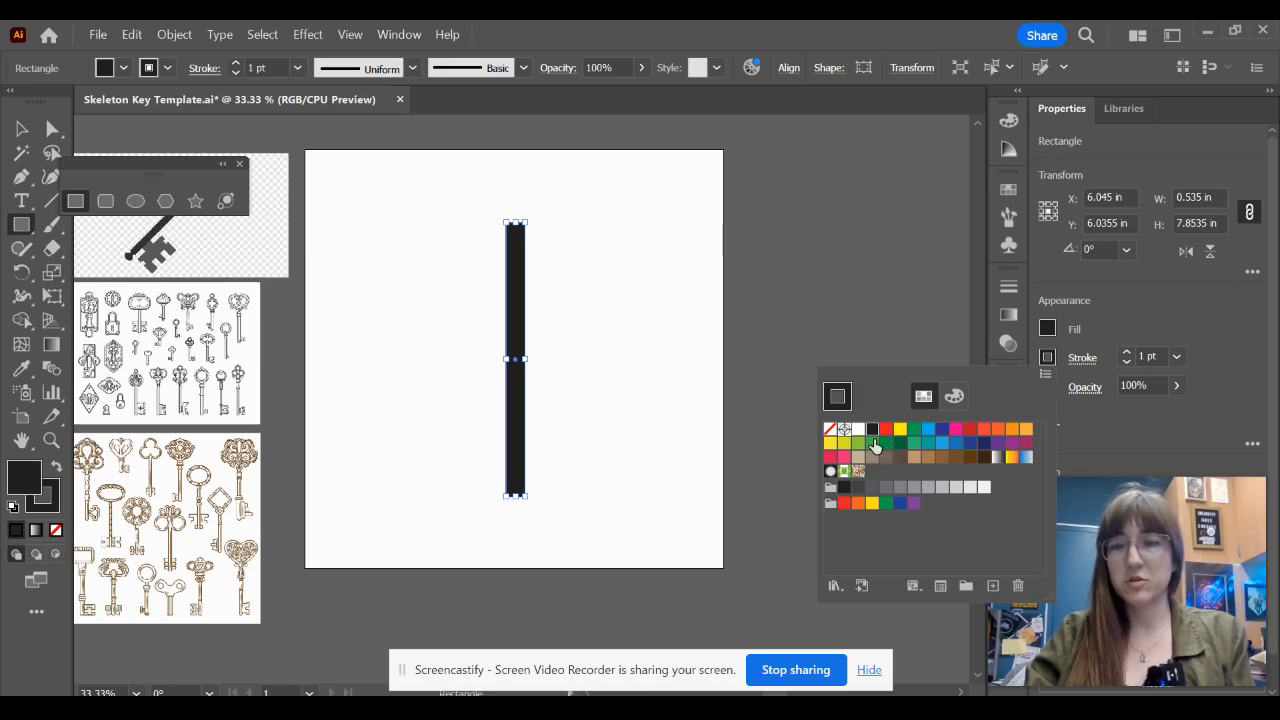
pyautogui.click(829, 429)
pyautogui.click(1135, 325)
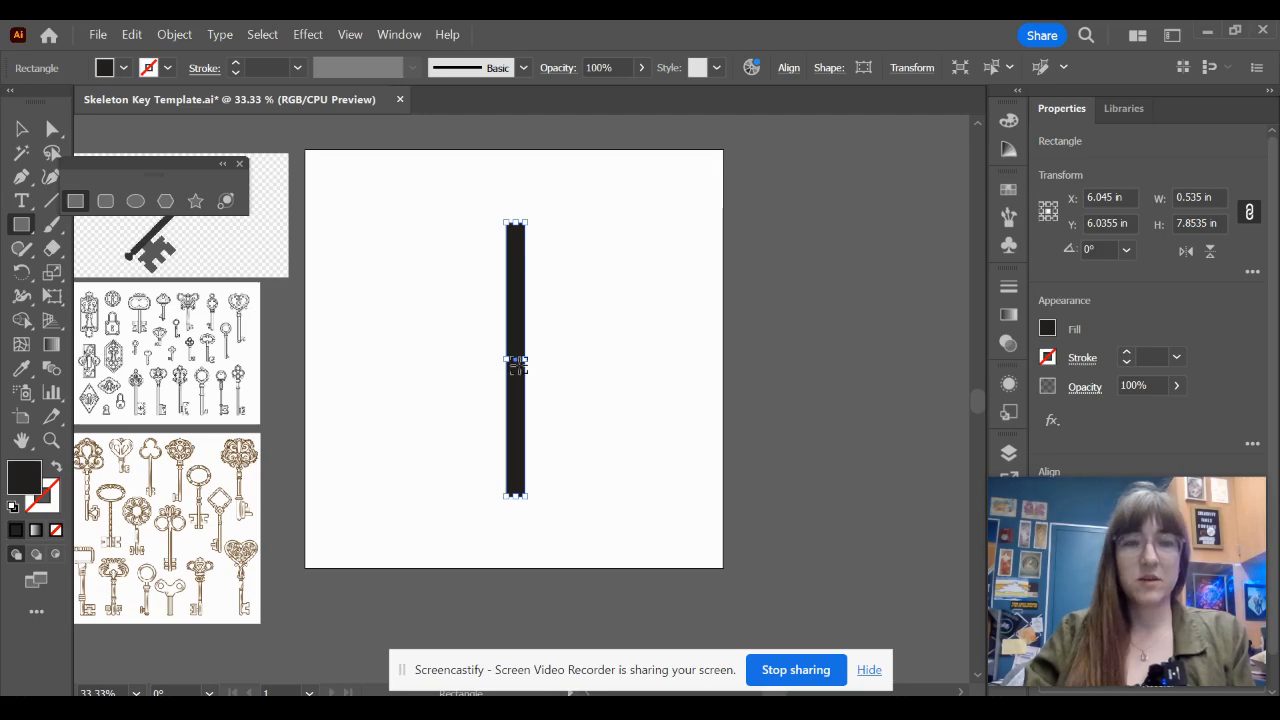
# Narrow the shaft rectangle to about 0.42 in and move it toward the artboard's left side, to about X 3.36 in.
pyautogui.scroll(1, 527, 361)
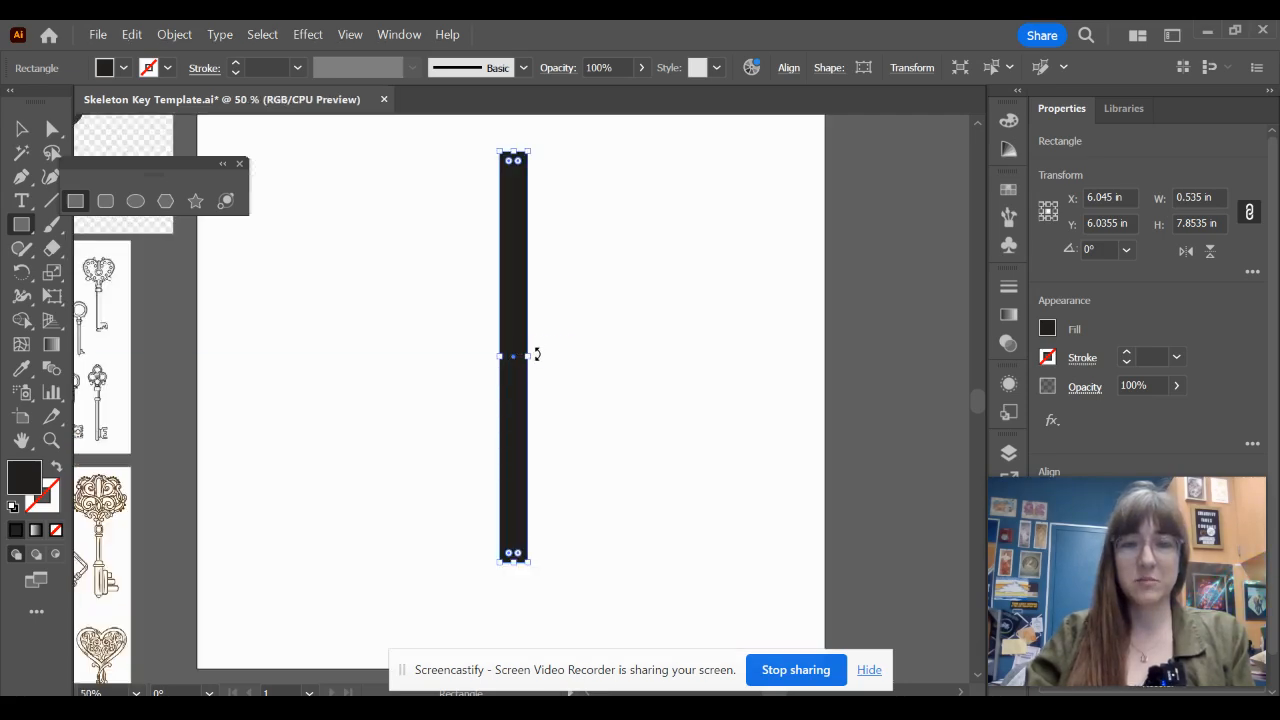
pyautogui.scroll(1, 534, 354)
pyautogui.moveTo(527, 373); pyautogui.dragTo(521, 374)
pyautogui.scroll(5, 575, 364)
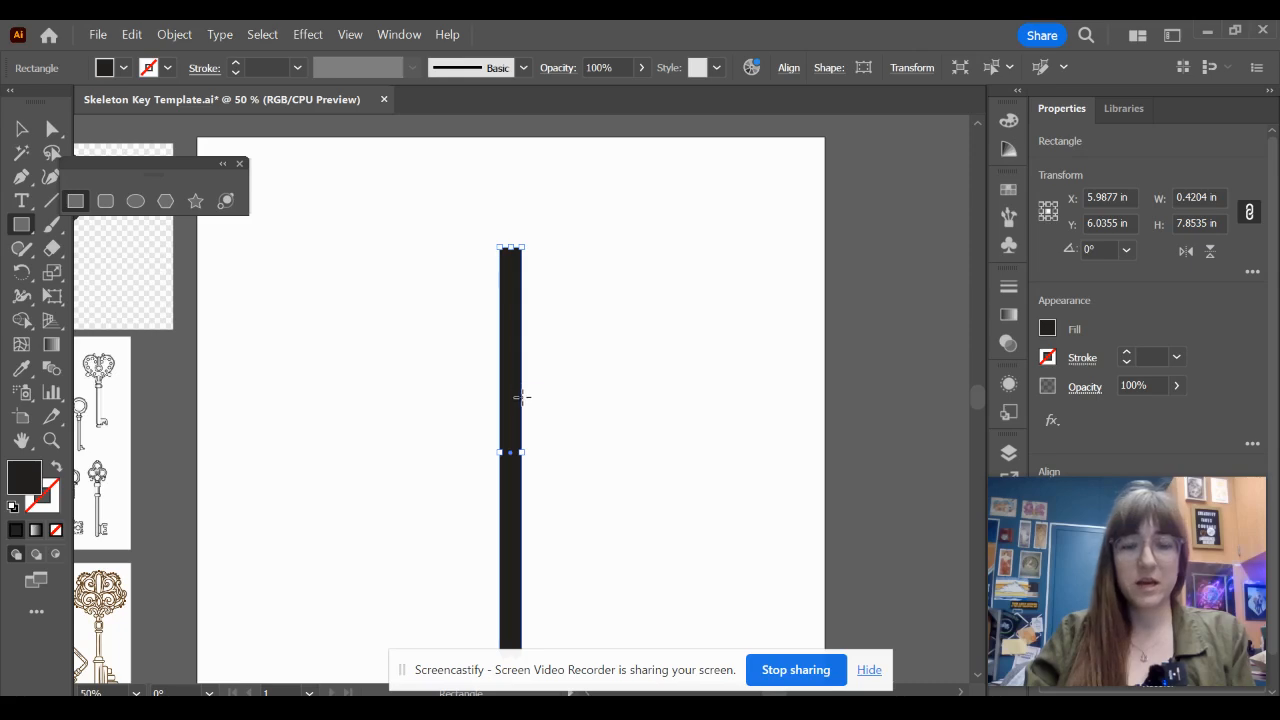
pyautogui.press('v')
pyautogui.moveTo(523, 400); pyautogui.dragTo(378, 380)
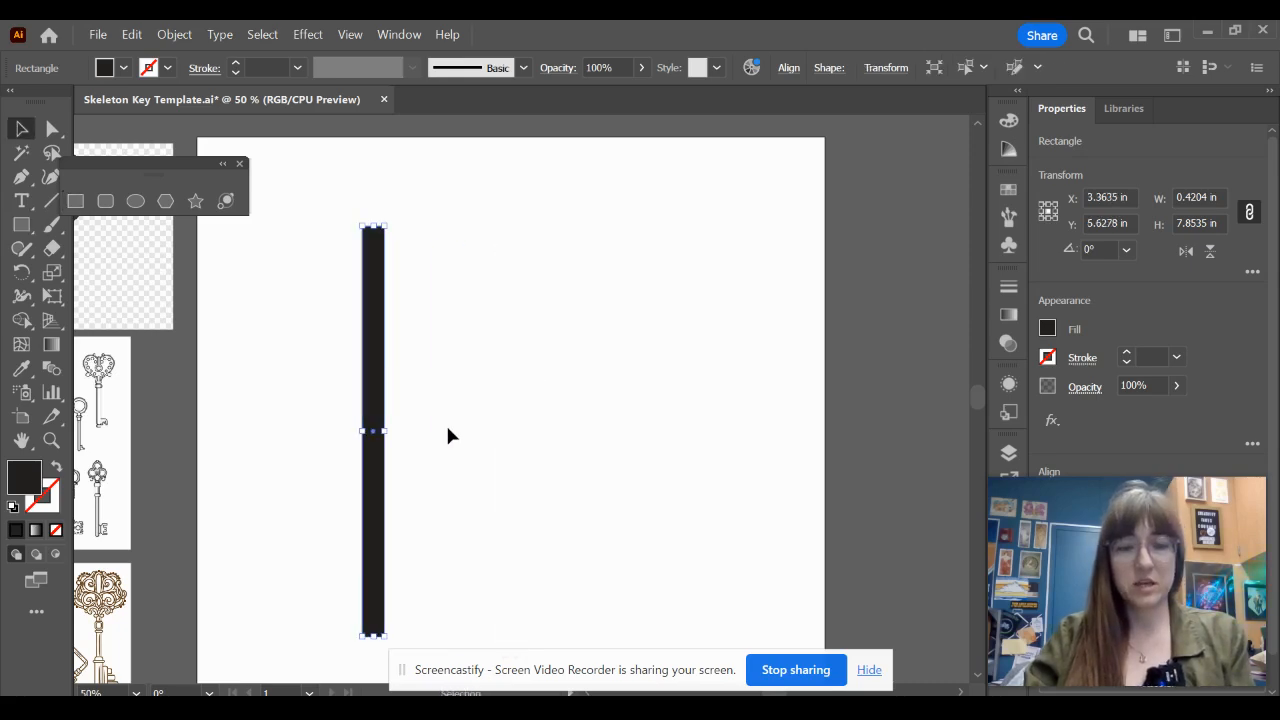
# Draw a black ellipse about 0.87 by 0.67 in, centred just above the shaft's top end.
pyautogui.hscroll(-5, 577, 426)
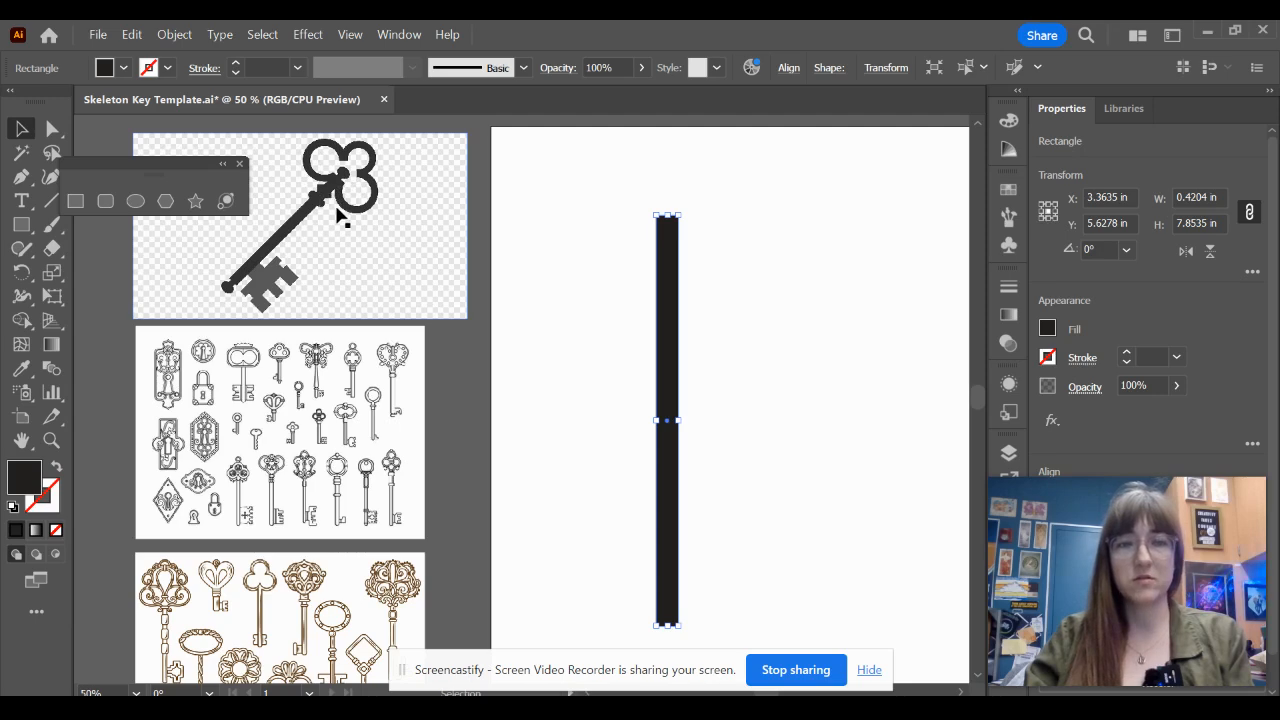
pyautogui.scroll(1, 654, 243)
pyautogui.moveTo(734, 262); pyautogui.dragTo(594, 291)
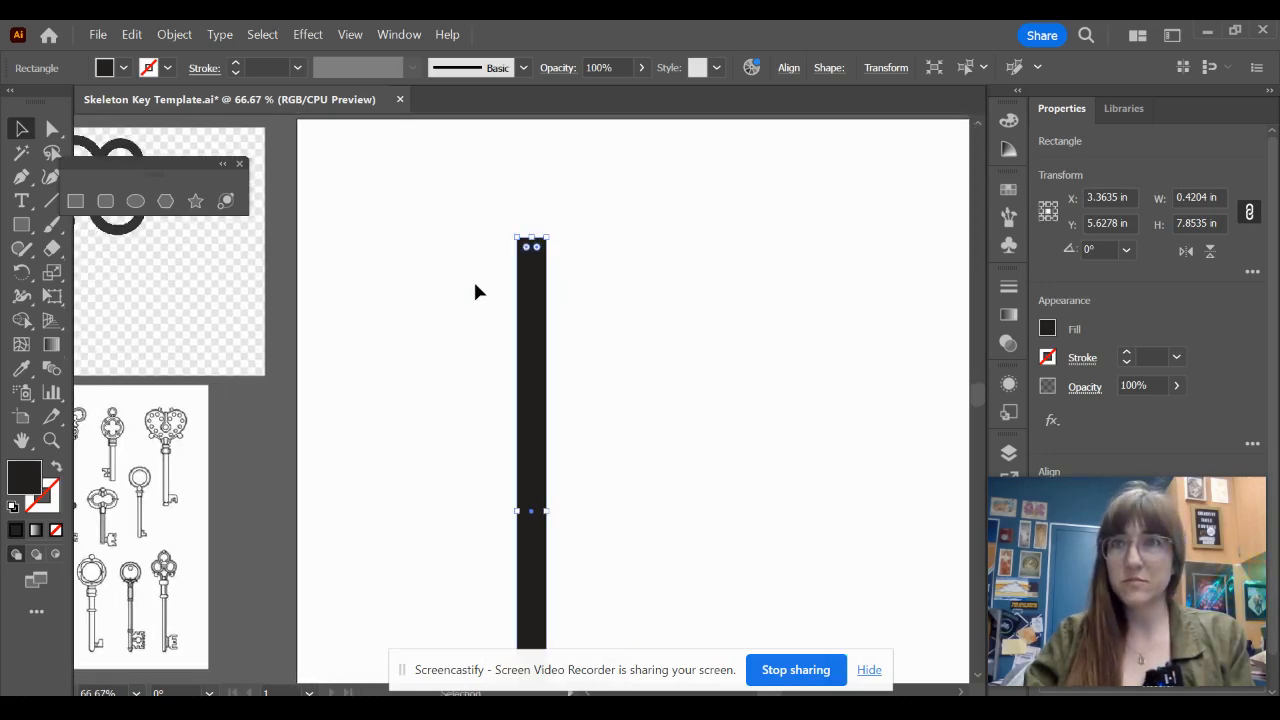
pyautogui.click(135, 201)
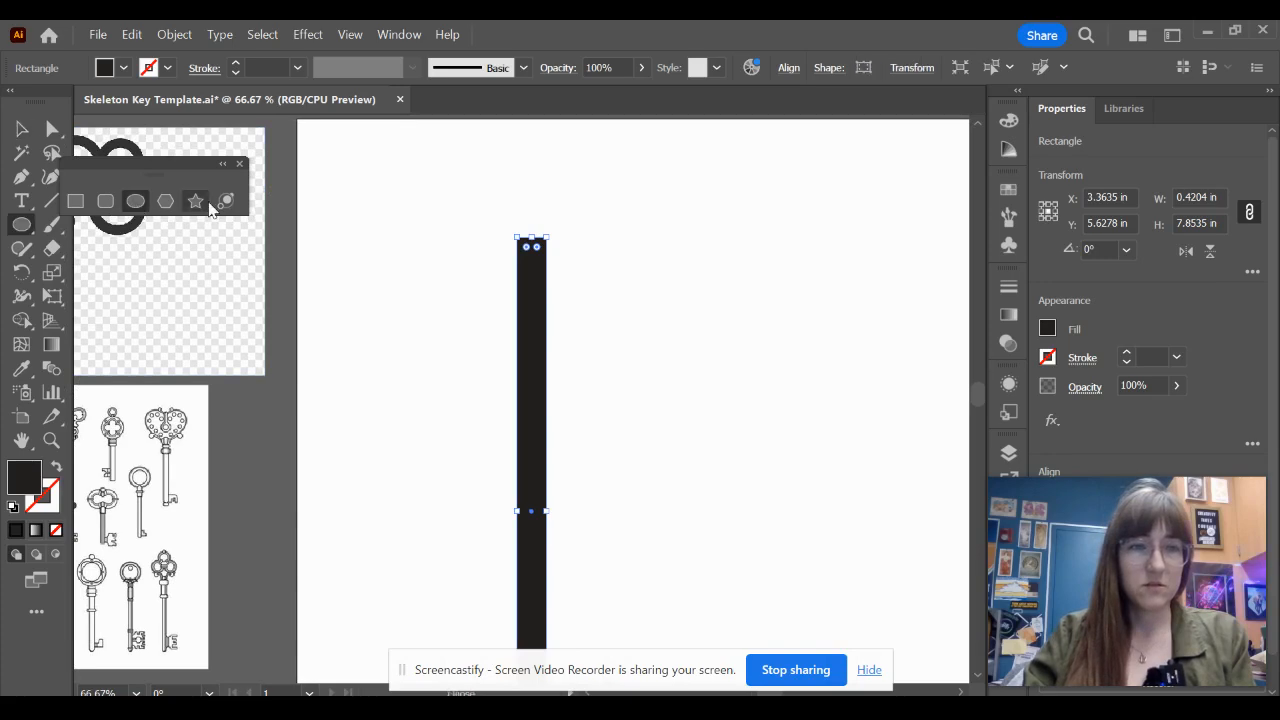
pyautogui.moveTo(496, 175); pyautogui.dragTo(571, 218)
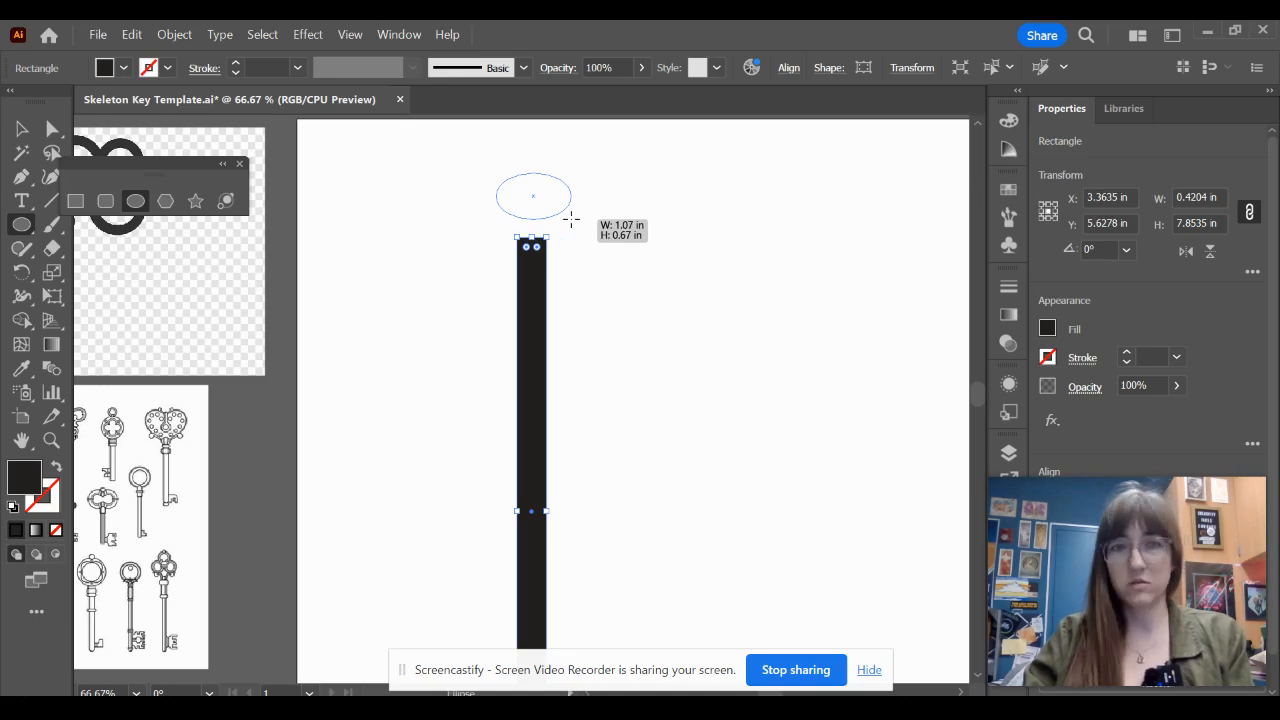
pyautogui.moveTo(570, 219); pyautogui.dragTo(531, 199)
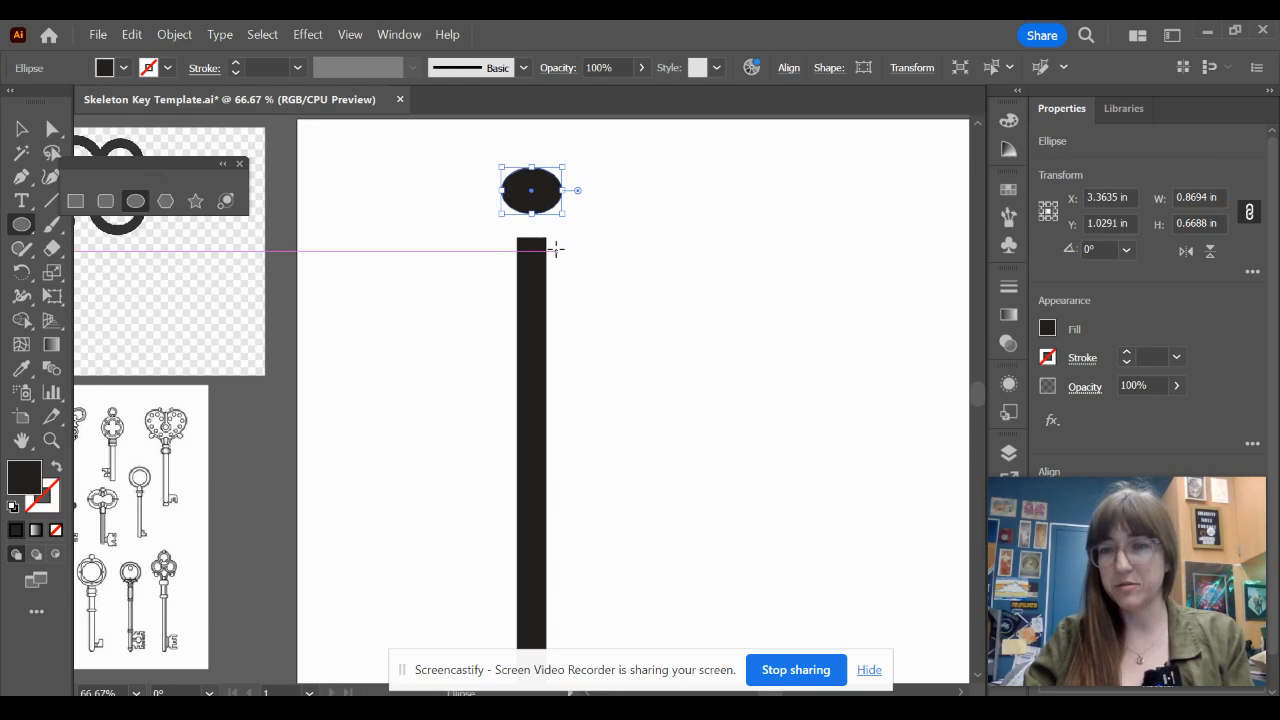
# Narrow the ellipse to about 0.76 in and place it over the shaft's top end.
pyautogui.scroll(1, 556, 249)
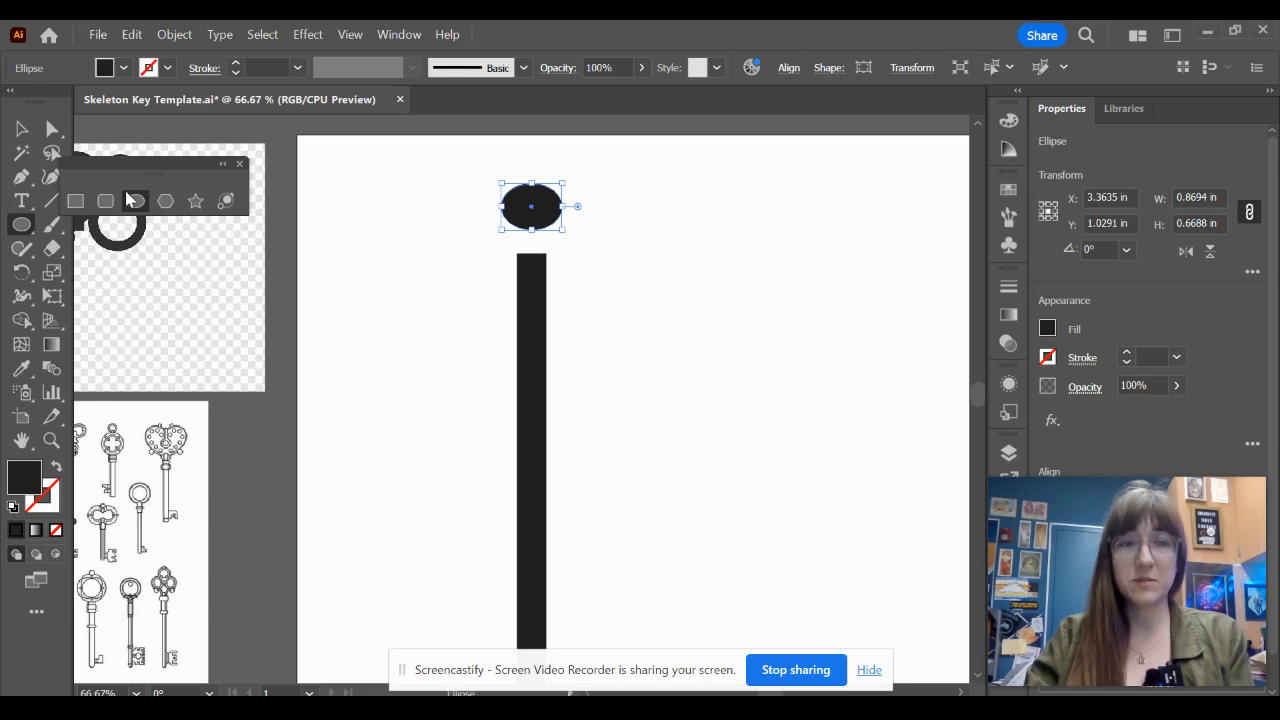
pyautogui.scroll(1, 244, 248)
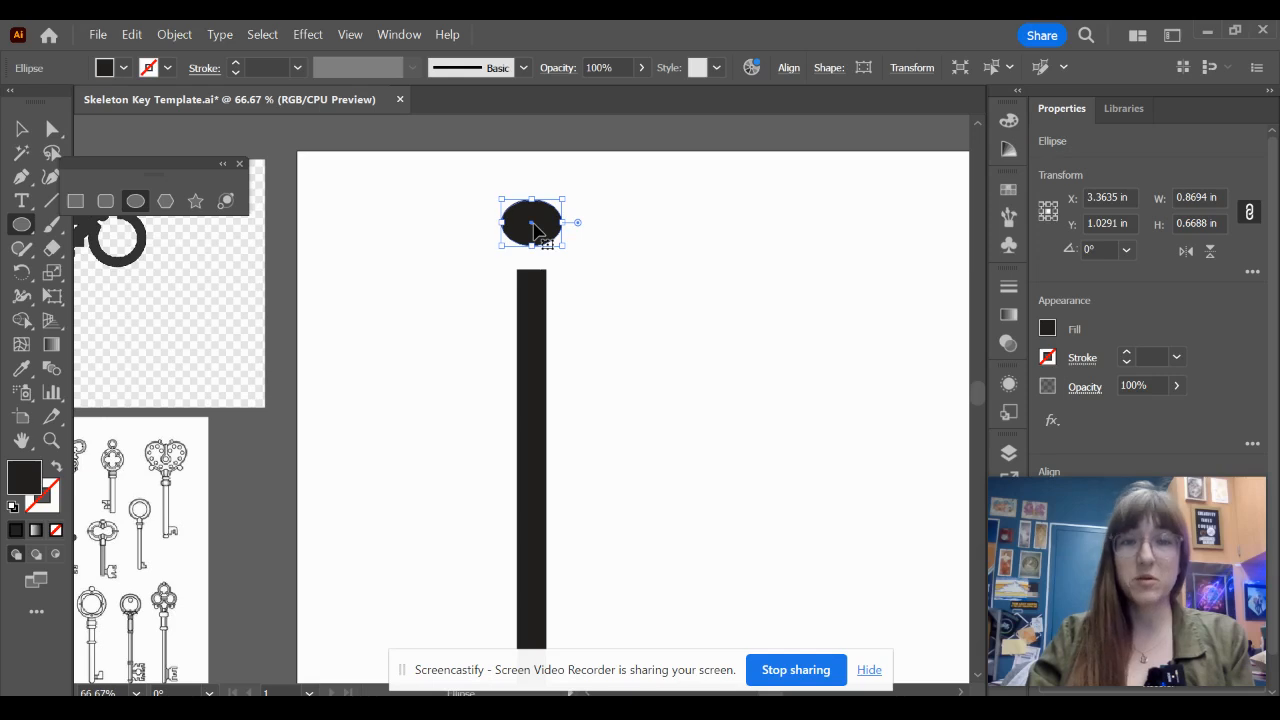
pyautogui.moveTo(535, 230); pyautogui.dragTo(531, 260)
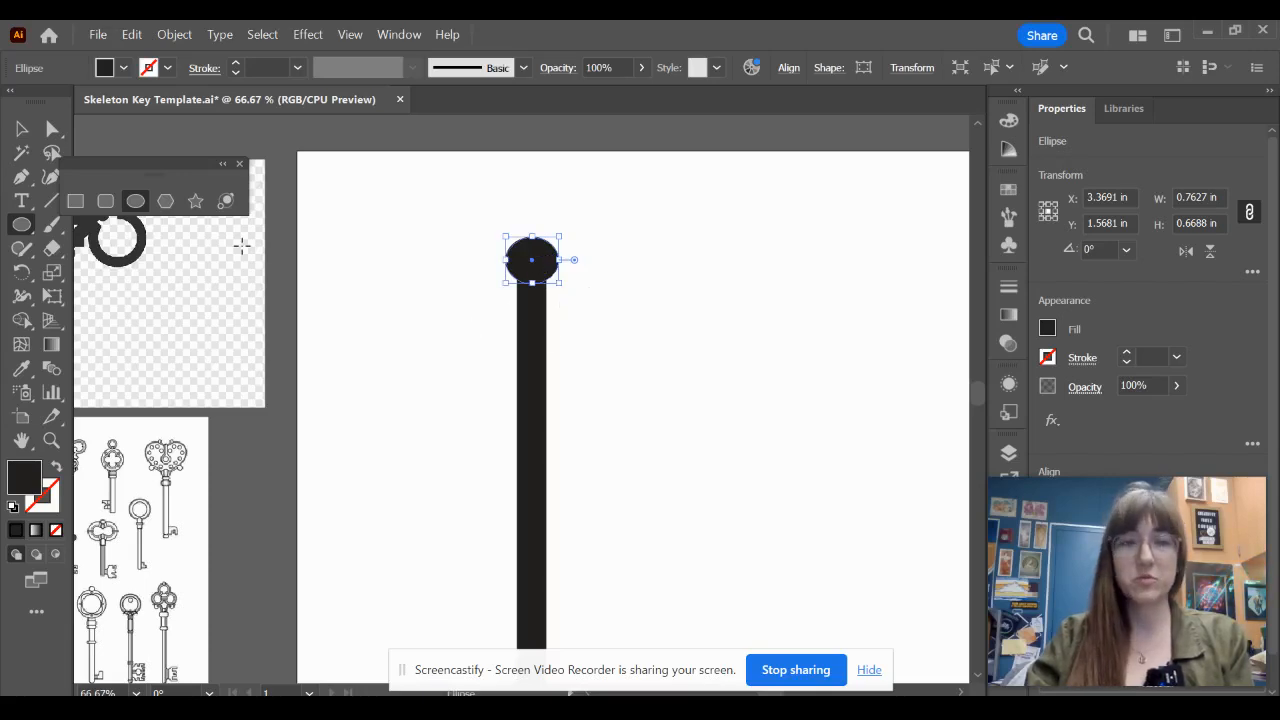
# Add a horizontal rounded rectangle about 0.93 by 0.27 in, centred across the shaft just below the ellipse.
pyautogui.click(106, 207)
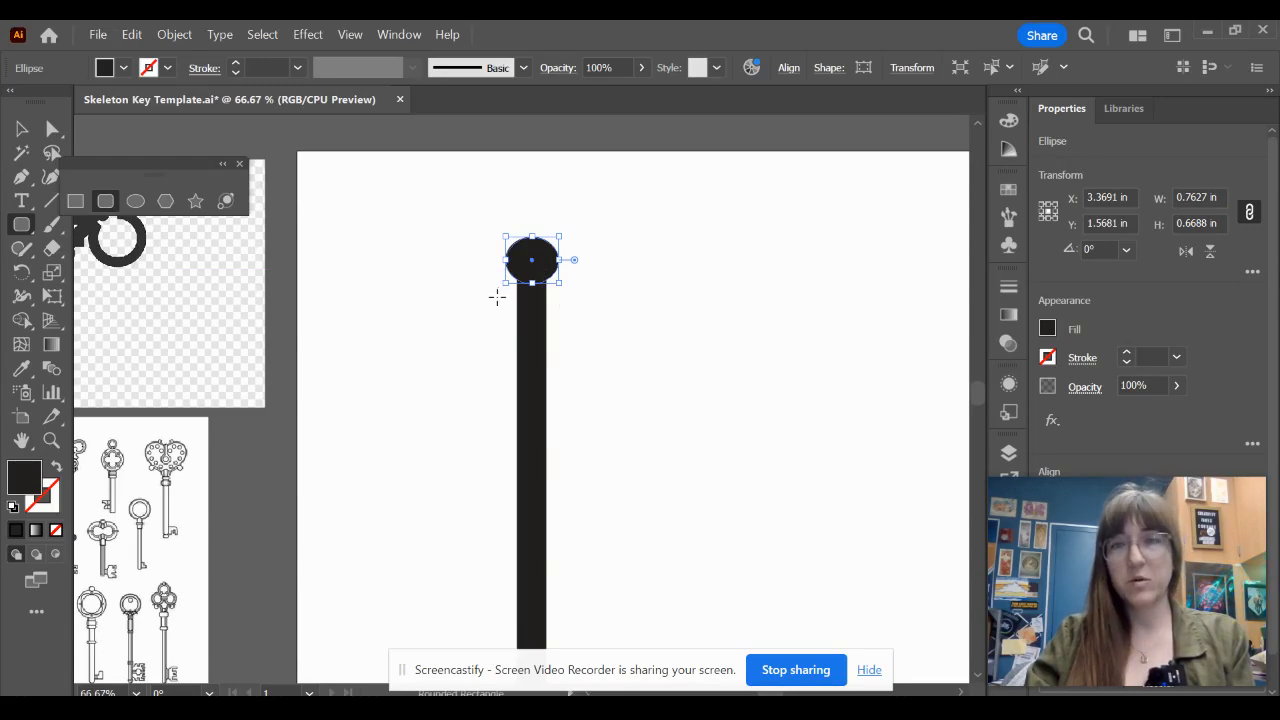
pyautogui.moveTo(497, 297); pyautogui.dragTo(563, 317)
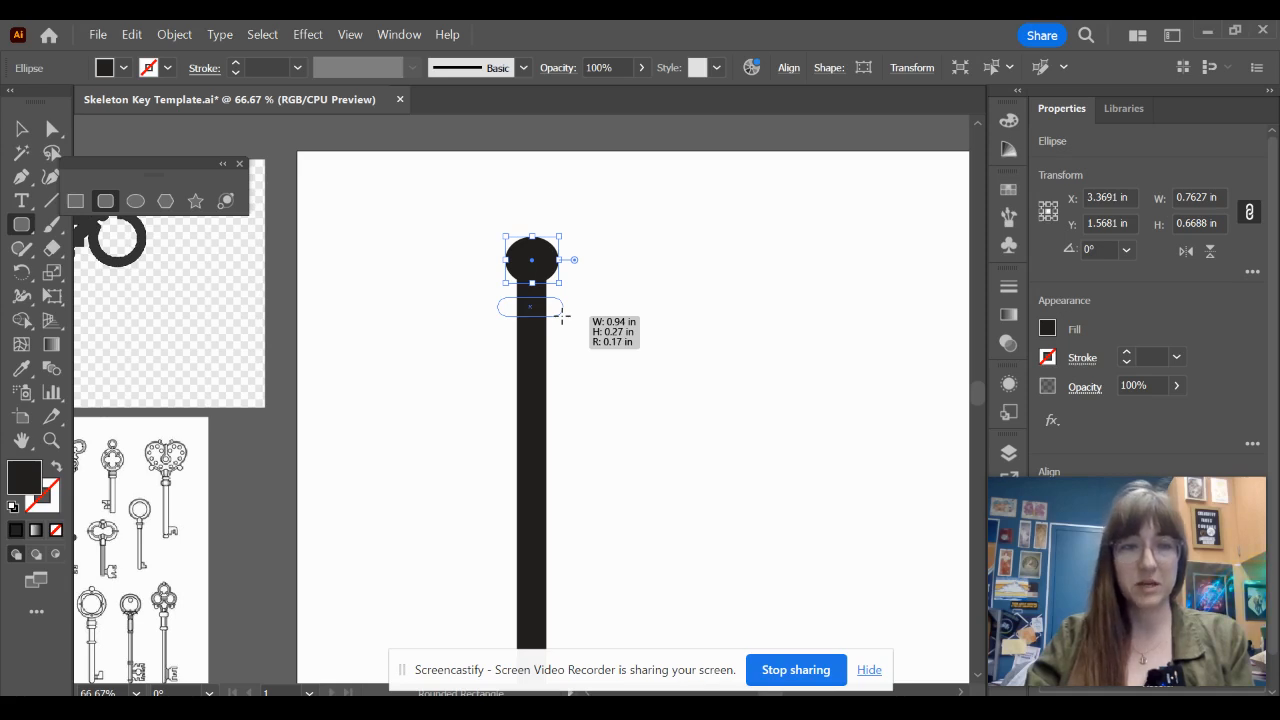
pyautogui.moveTo(563, 317); pyautogui.dragTo(563, 319)
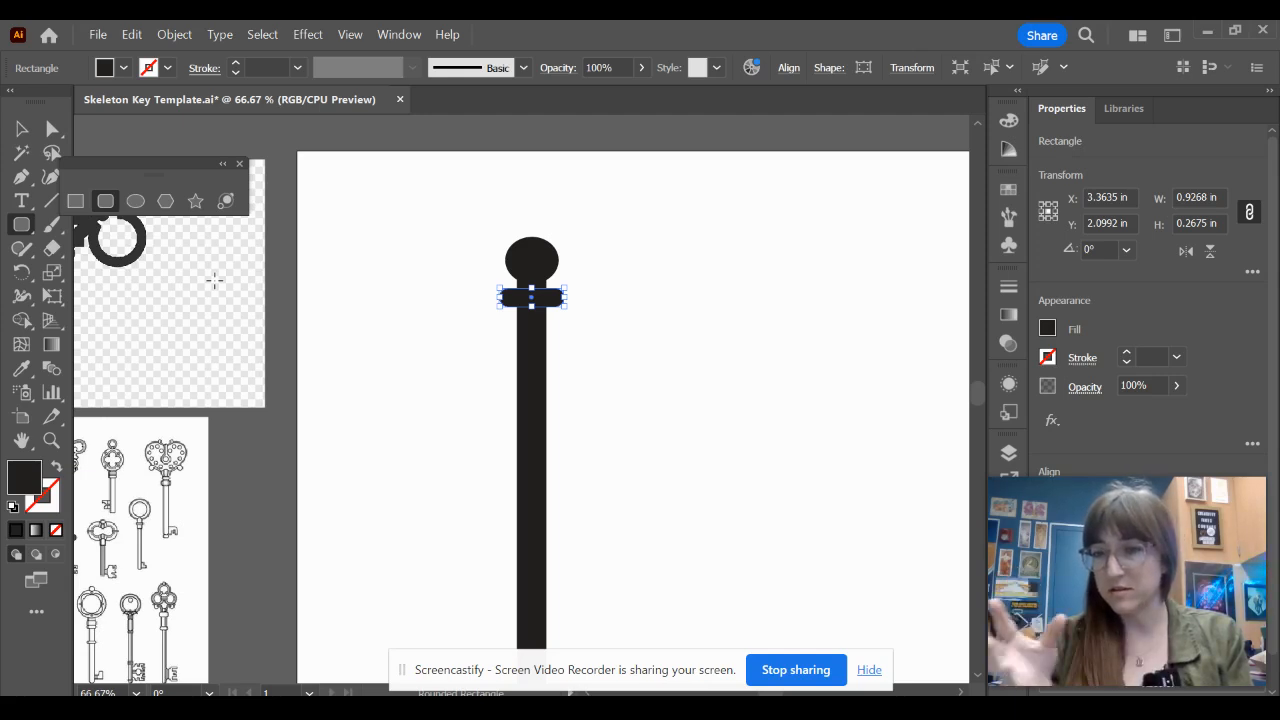
# Draw a polygon left of the shaft and reduce its sides to form a triangle about 2.59 in wide.
pyautogui.click(165, 203)
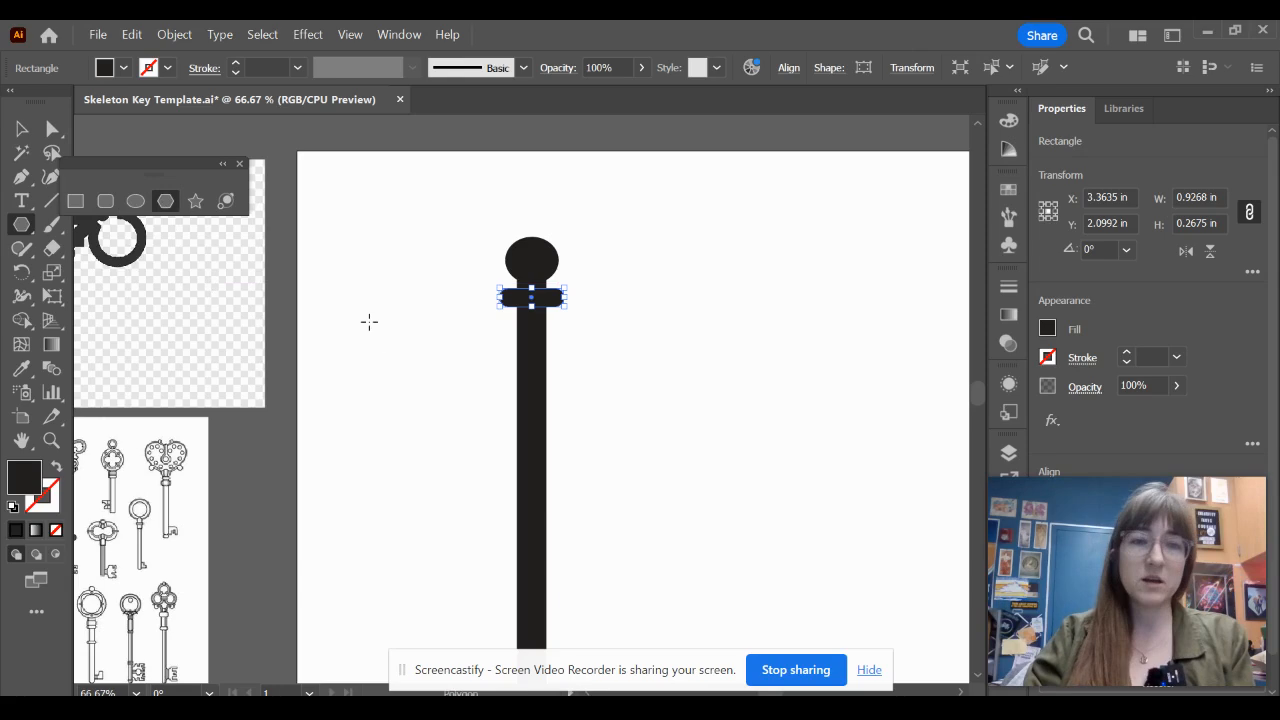
pyautogui.moveTo(369, 321); pyautogui.dragTo(422, 412)
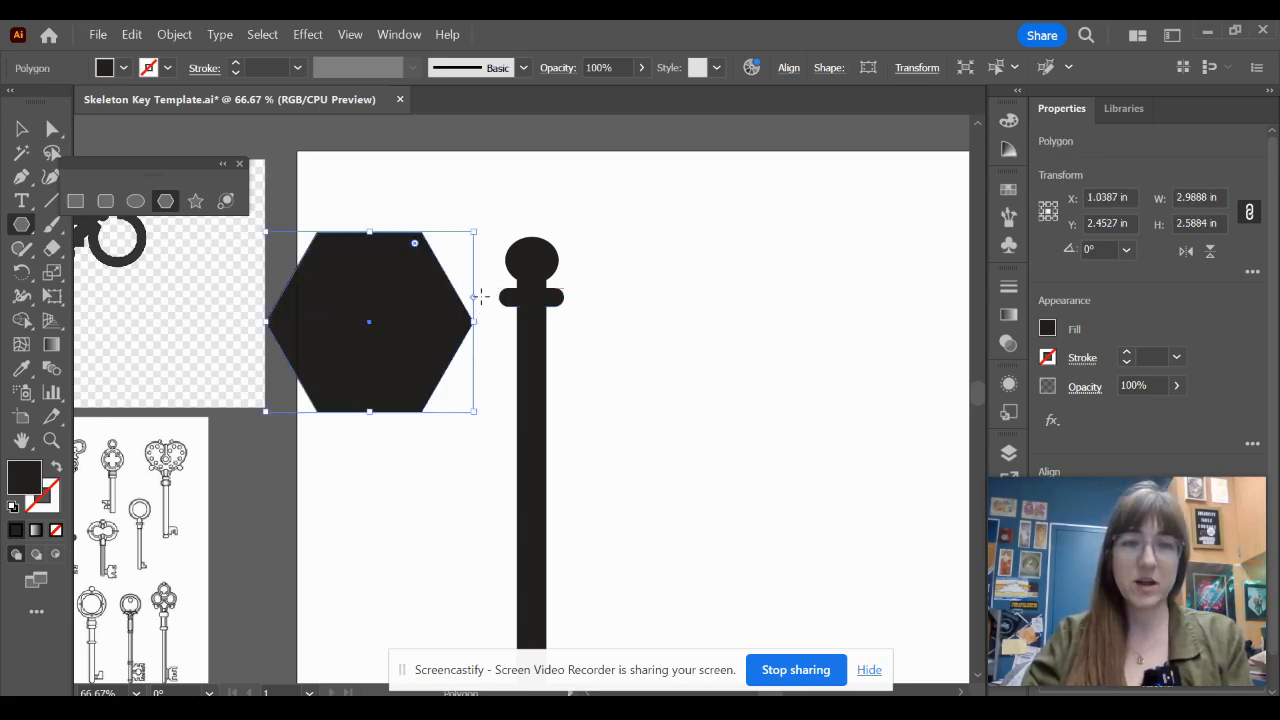
pyautogui.moveTo(475, 300); pyautogui.dragTo(490, 229)
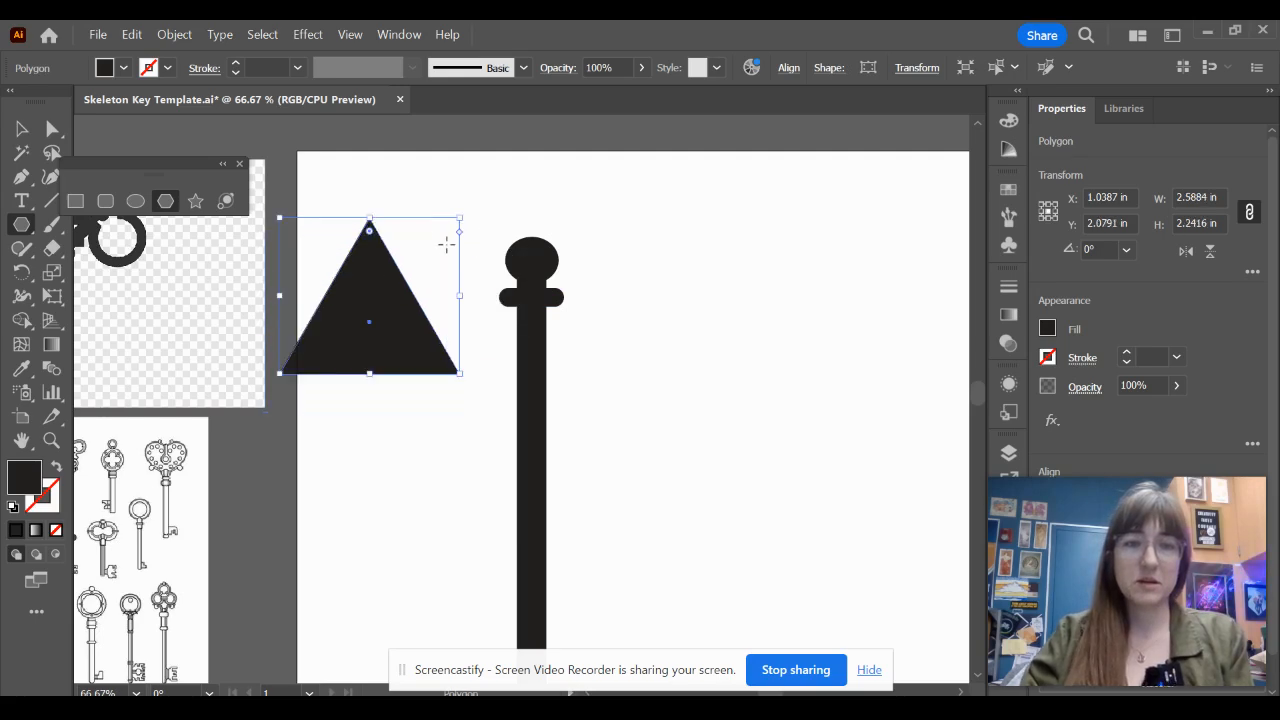
# Shrink the triangle to about 0.55 by 0.93 in, rotate it 90° to point left, and set it against the shaft's left edge.
pyautogui.moveTo(369, 214); pyautogui.dragTo(369, 297)
pyautogui.moveTo(283, 342); pyautogui.dragTo(330, 342)
pyautogui.moveTo(469, 291); pyautogui.dragTo(340, 269)
pyautogui.moveTo(398, 357); pyautogui.dragTo(486, 432)
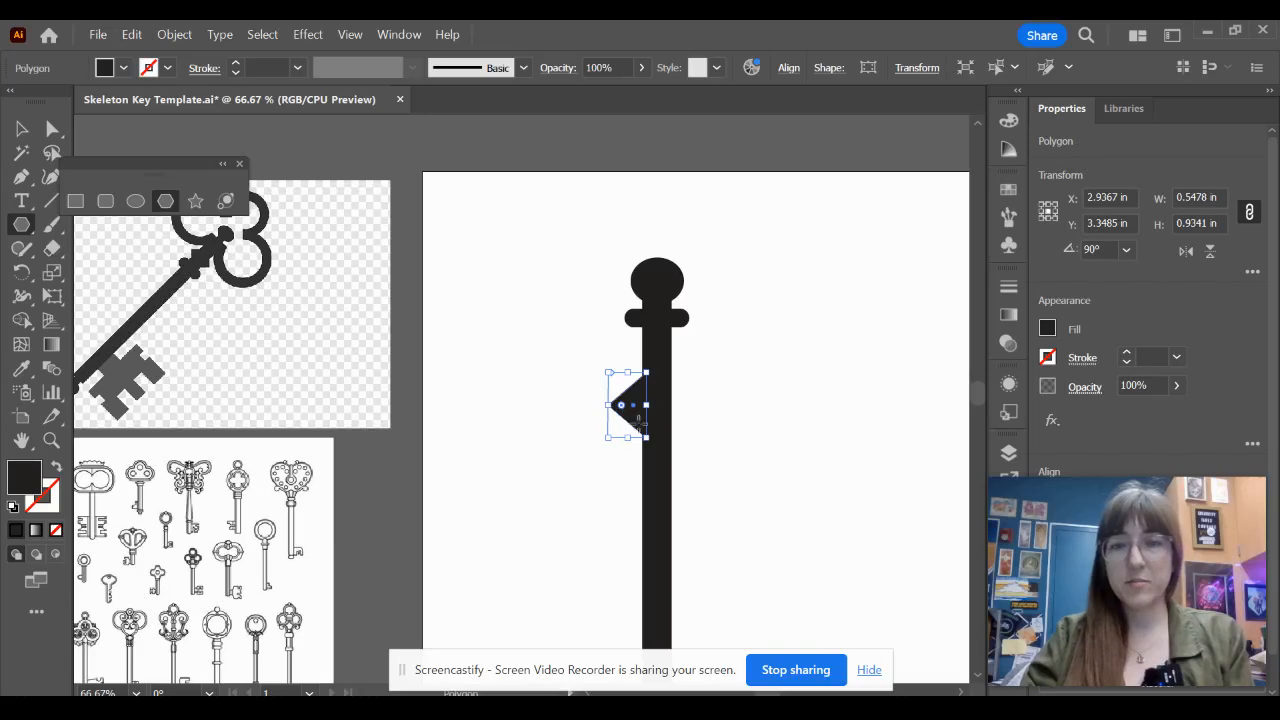
# Stretch the triangle's height to about 1.06 in and shift it slightly down along the shaft.
pyautogui.hotkey('ctrl', '+')
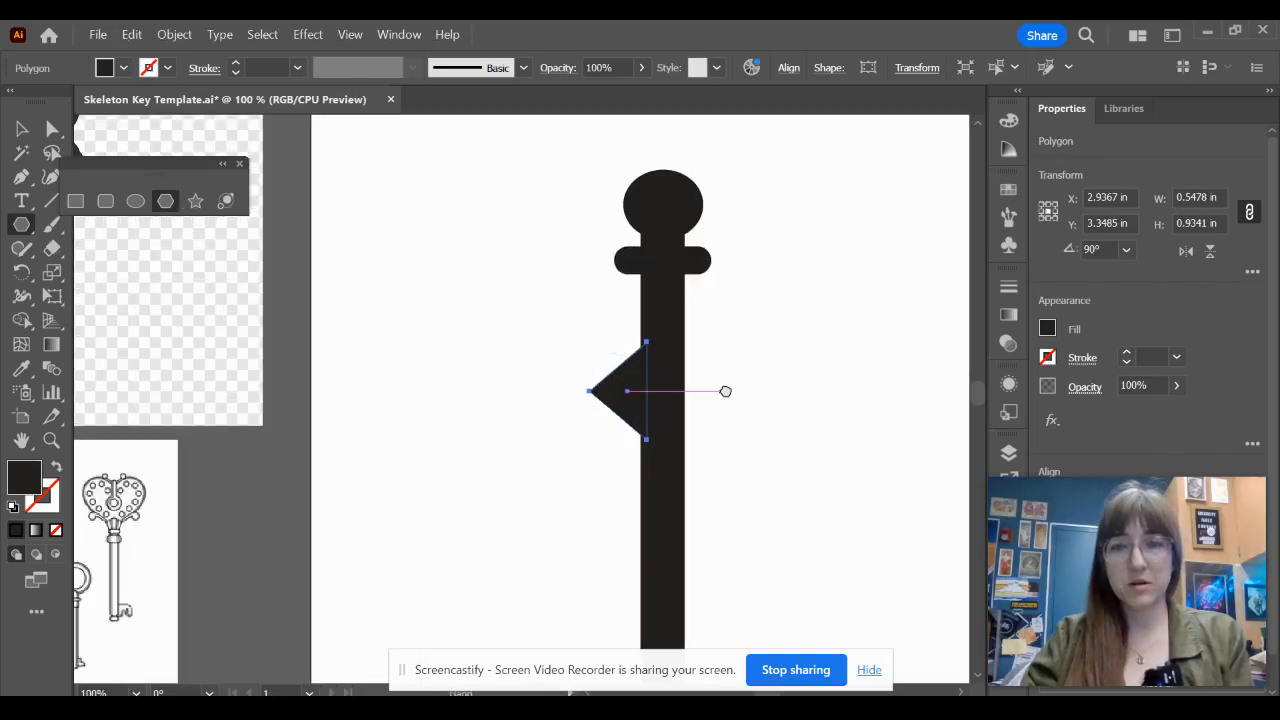
pyautogui.moveTo(726, 391); pyautogui.dragTo(584, 407)
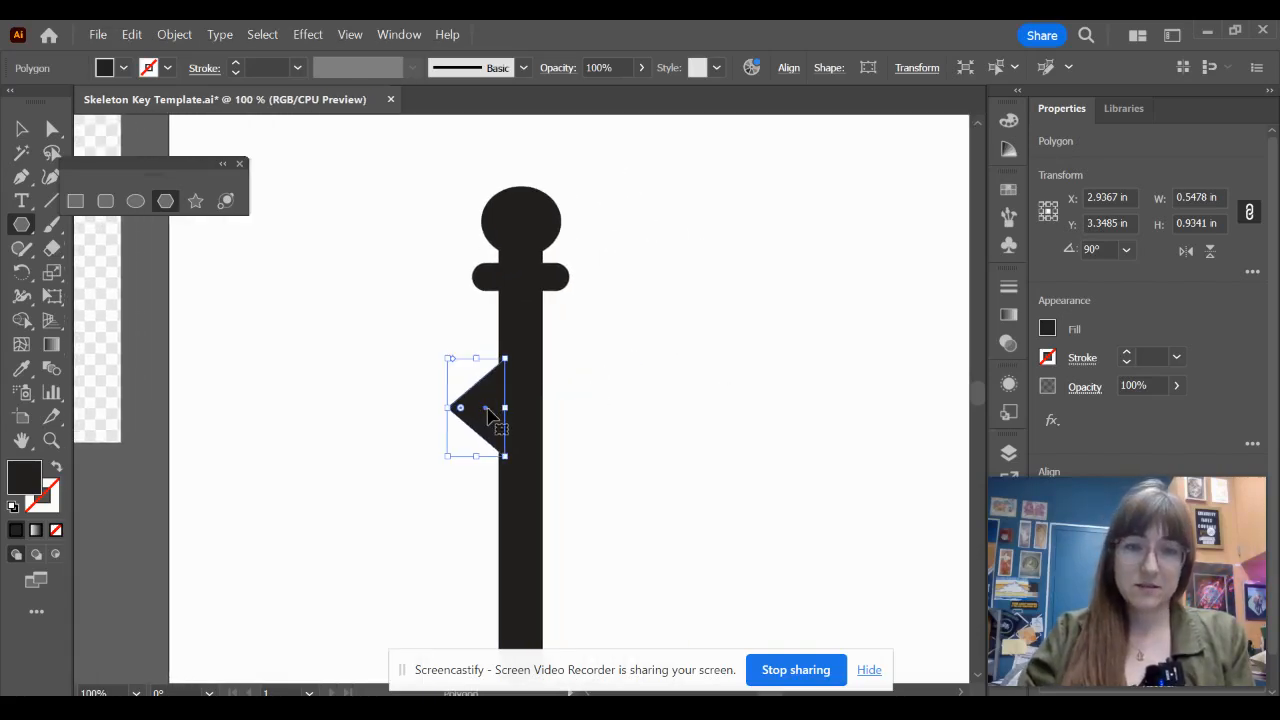
pyautogui.moveTo(487, 416); pyautogui.dragTo(487, 415)
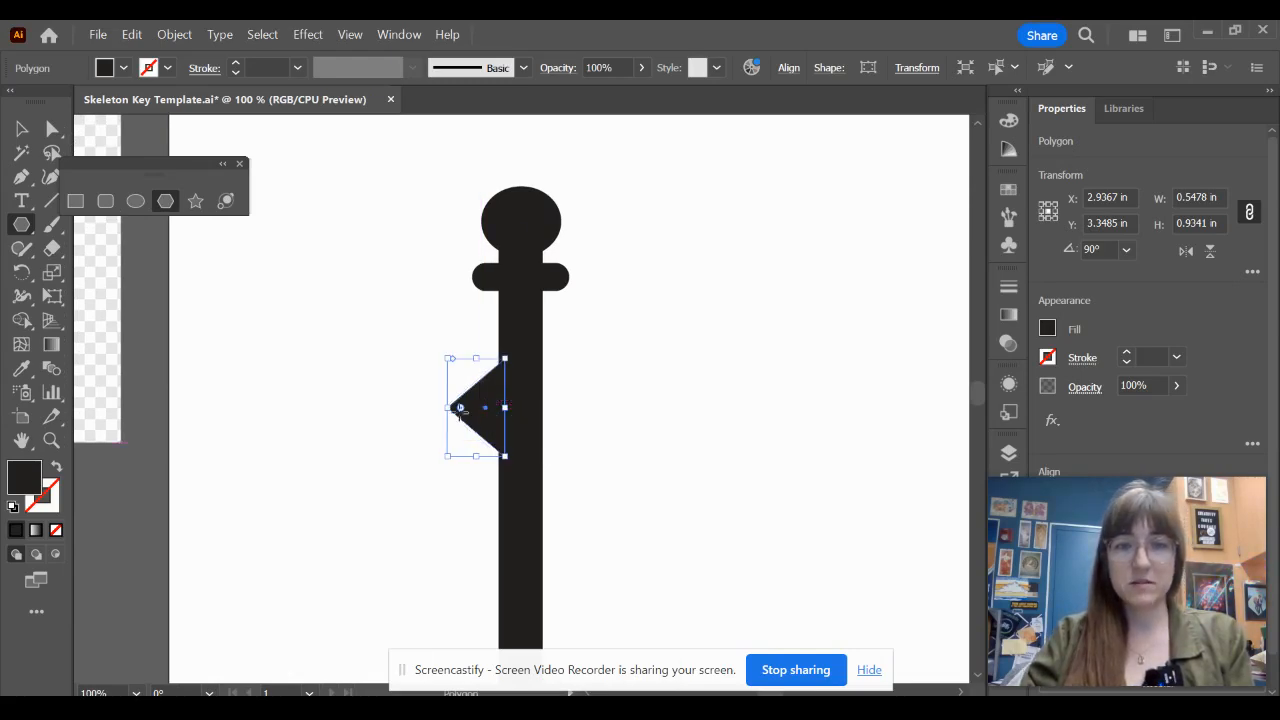
pyautogui.moveTo(475, 360); pyautogui.dragTo(476, 345)
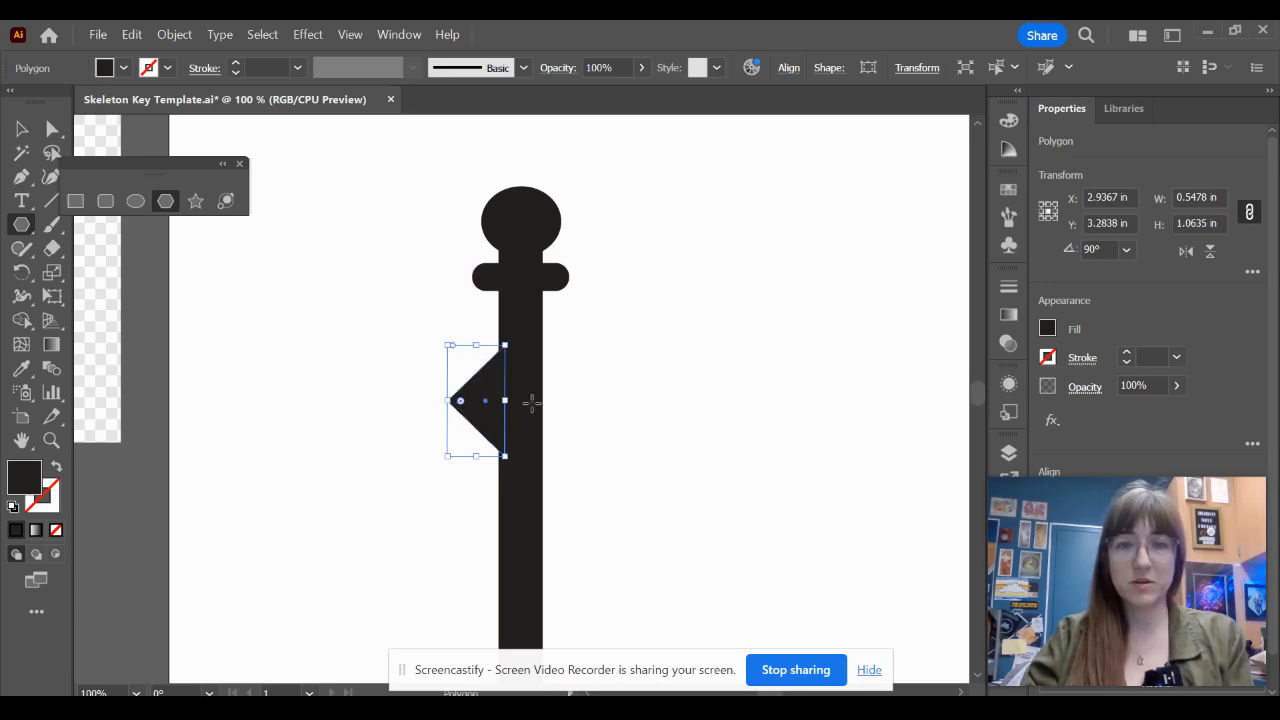
pyautogui.moveTo(487, 403); pyautogui.dragTo(488, 409)
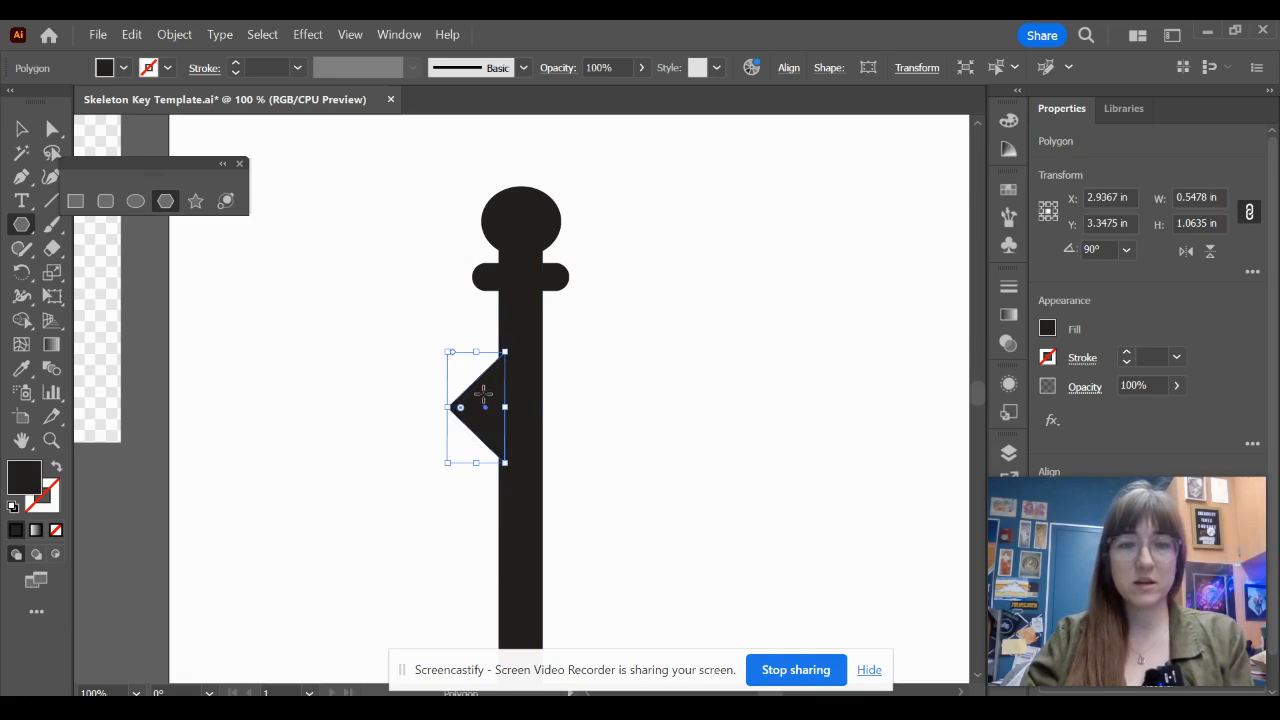
# Reflect a copy of the triangle across the vertical axis and set it against the shaft's right edge to form a diamond.
pyautogui.rightClick(483, 394)
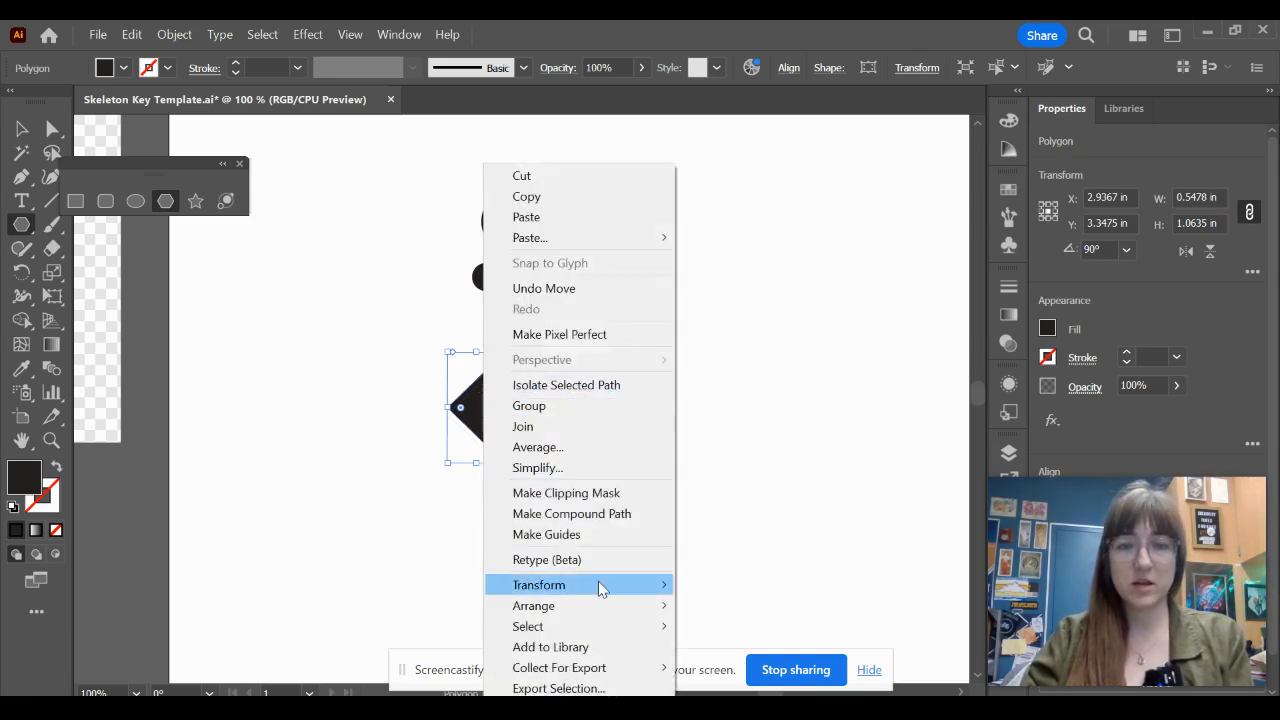
pyautogui.moveTo(600, 585)
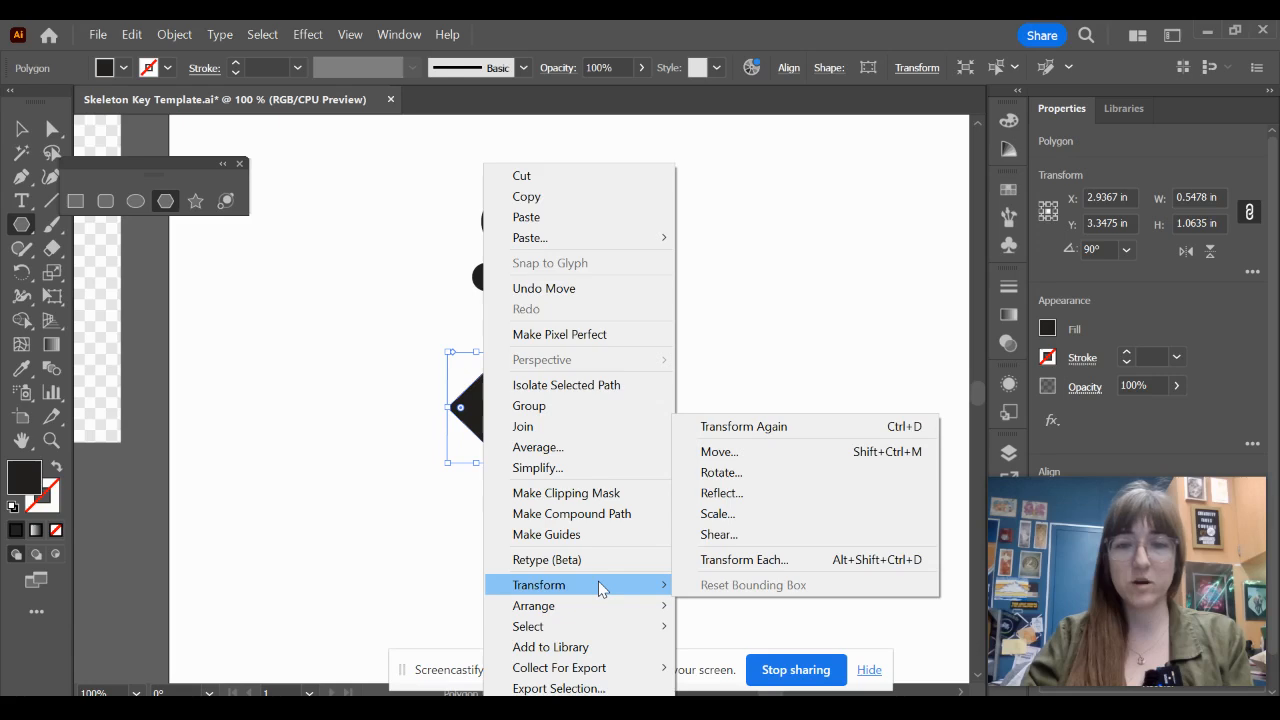
pyautogui.click(722, 493)
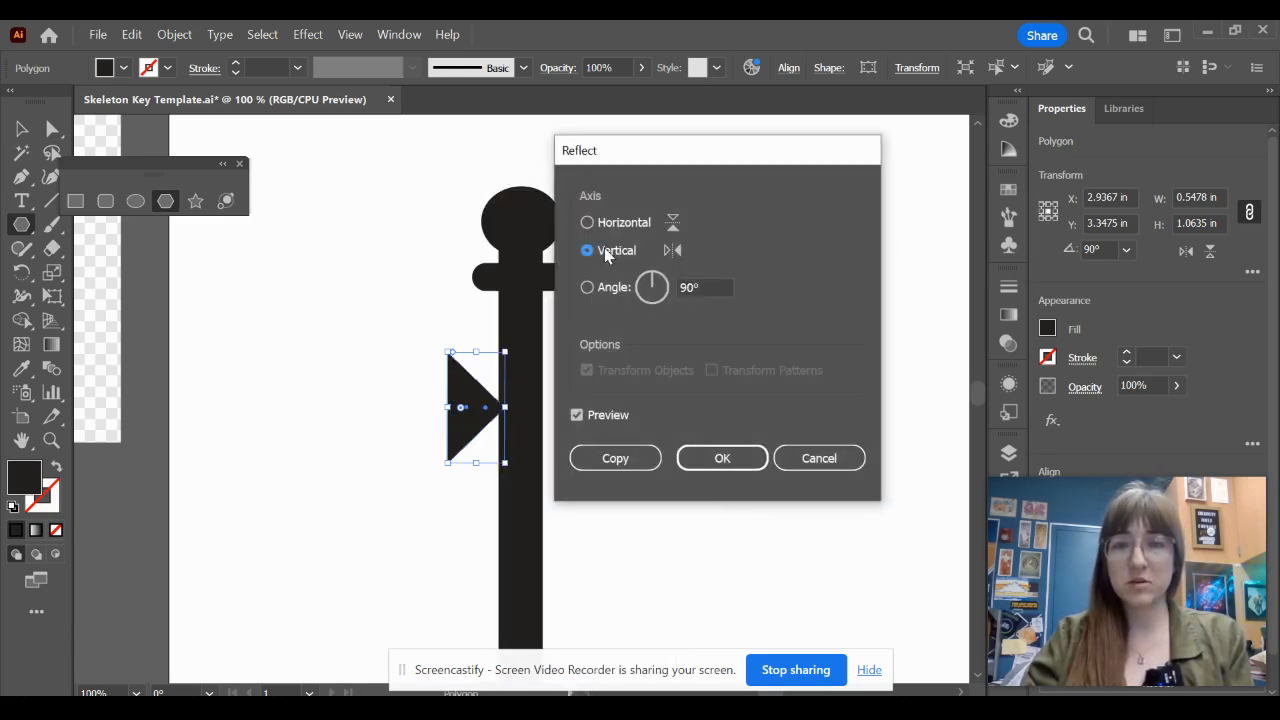
pyautogui.click(621, 462)
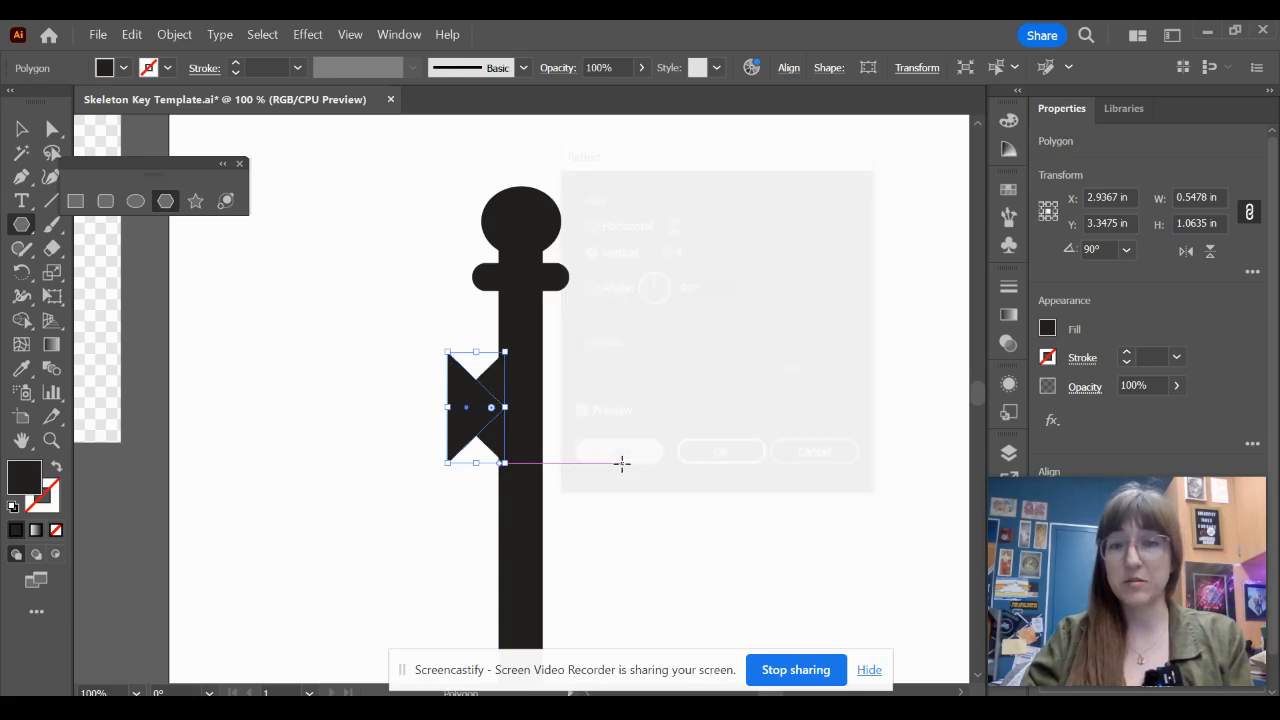
pyautogui.moveTo(465, 409); pyautogui.dragTo(555, 409)
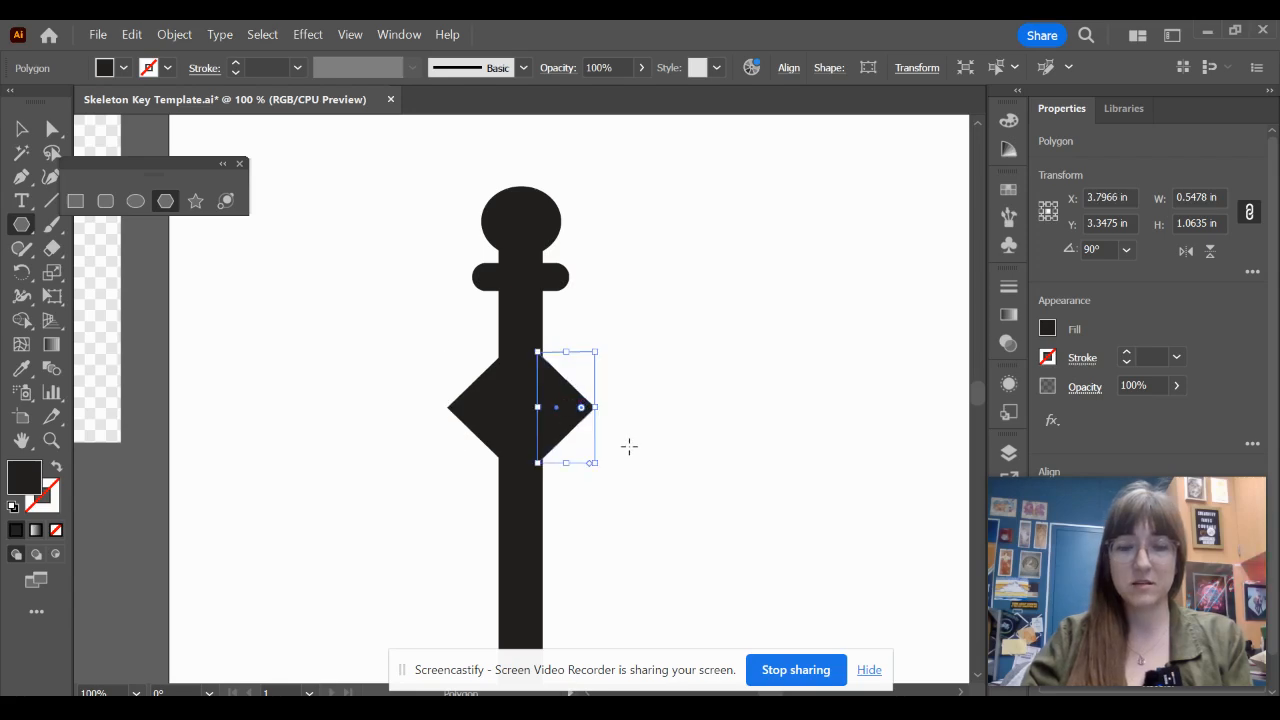
pyautogui.press('v')
pyautogui.click(667, 444)
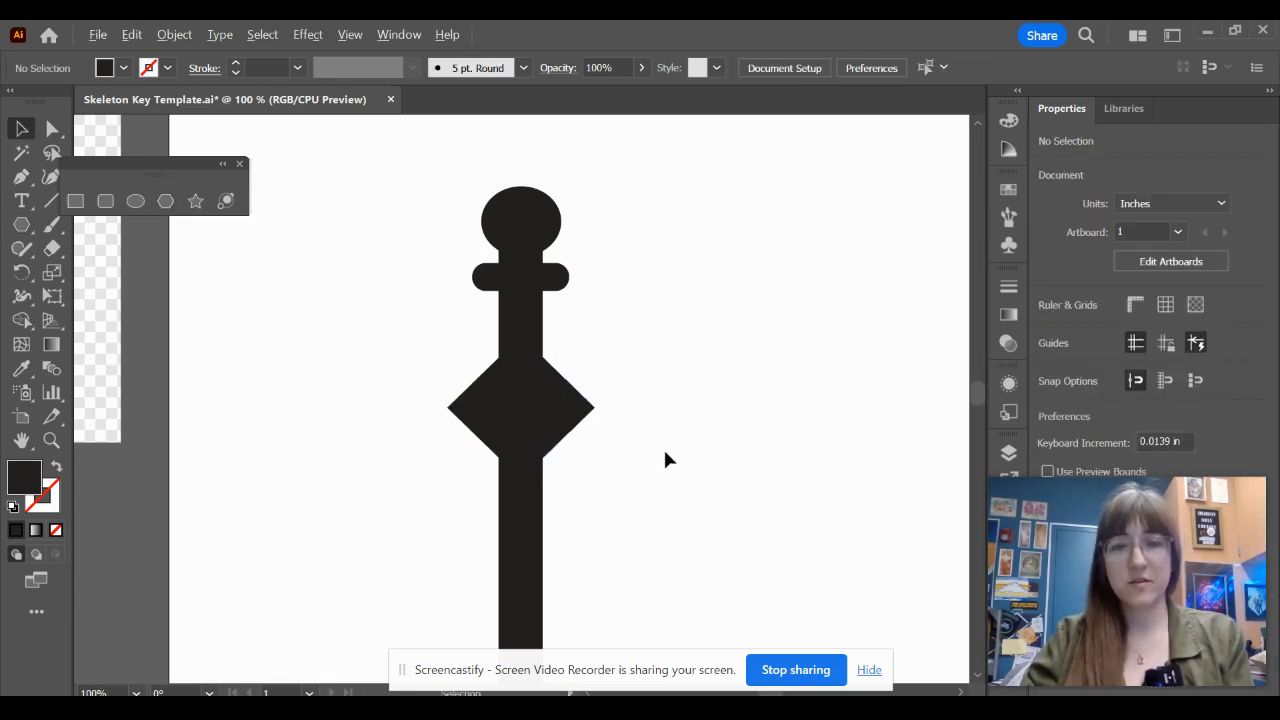
# Group the shaft, ellipse, rounded bar and both triangles, and activate the Shape Builder tool on the group.
pyautogui.keyDown('alt'); pyautogui.scroll(-1, 663, 446); pyautogui.keyUp('alt')
pyautogui.moveTo(688, 497); pyautogui.dragTo(820, 497)
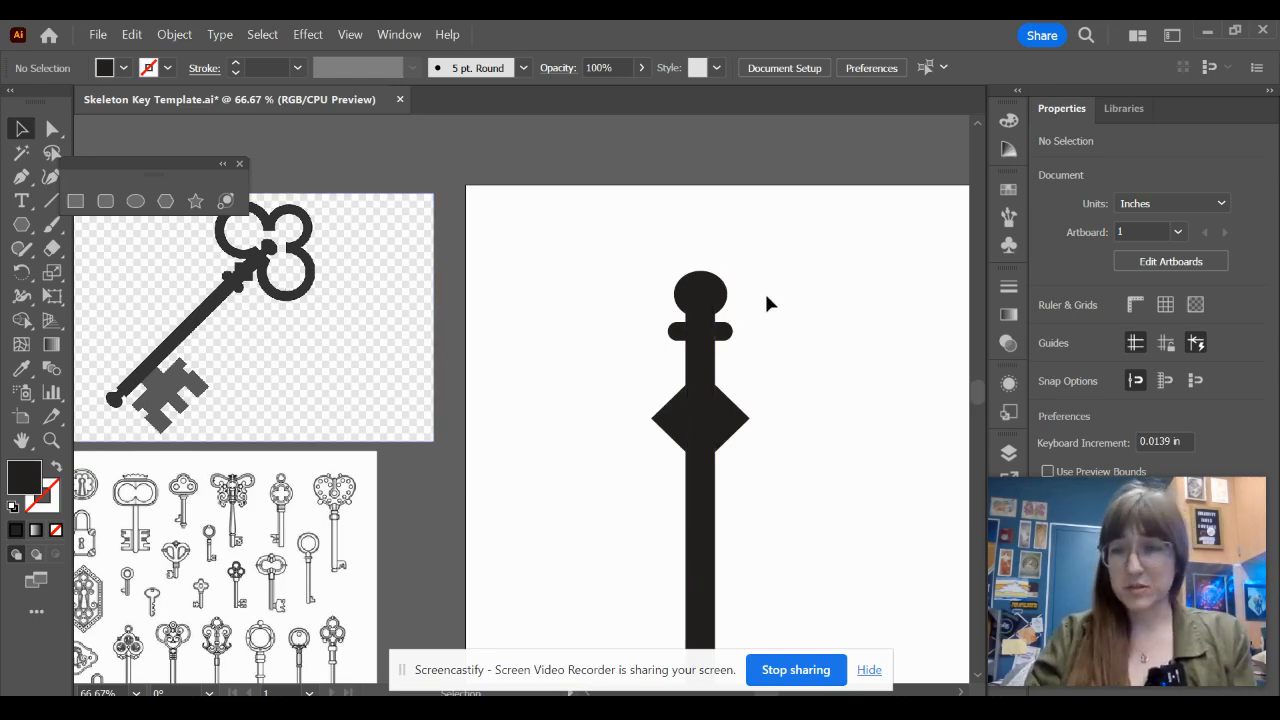
pyautogui.moveTo(608, 243); pyautogui.dragTo(802, 492)
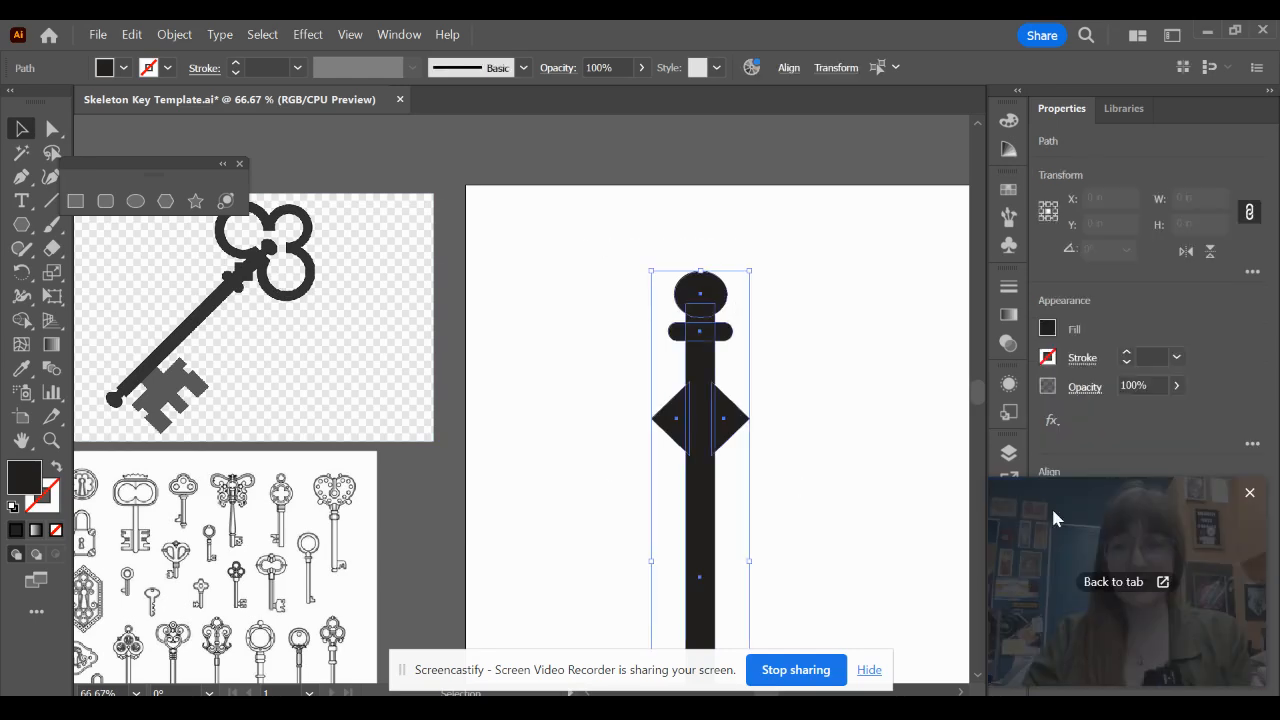
pyautogui.moveTo(1051, 514); pyautogui.dragTo(420, 489)
pyautogui.click(1098, 667)
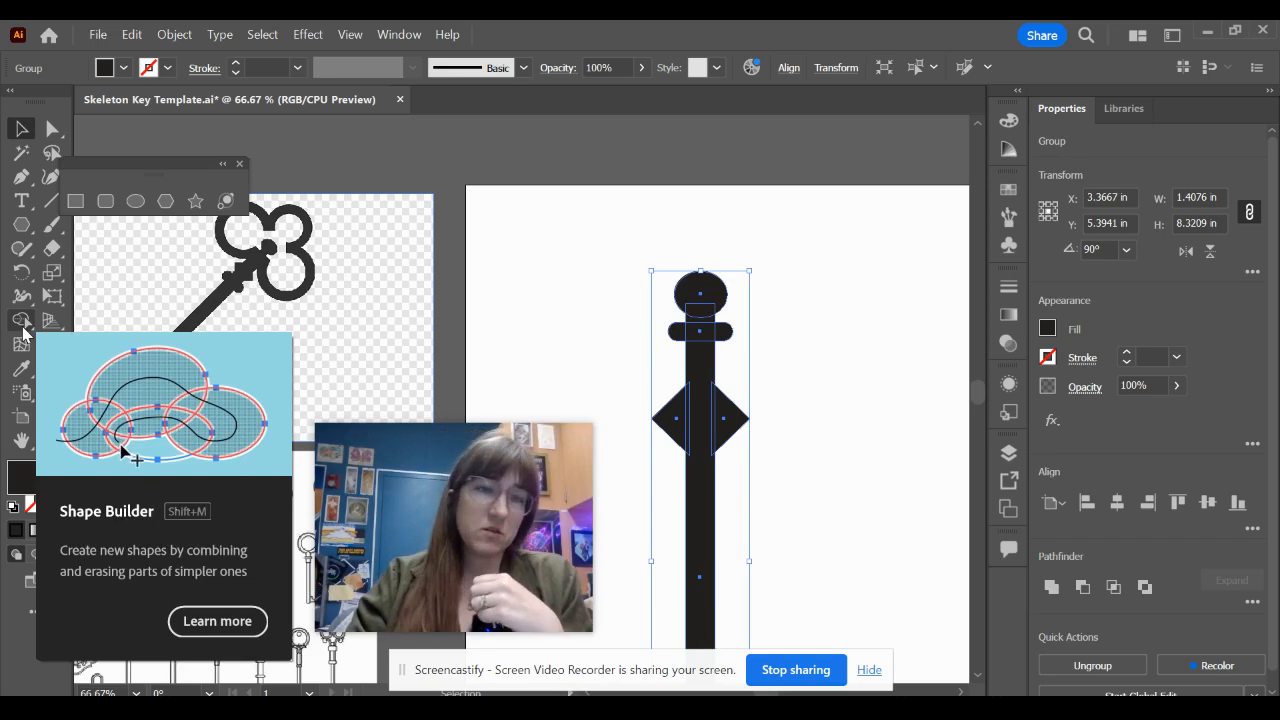
pyautogui.click(24, 322)
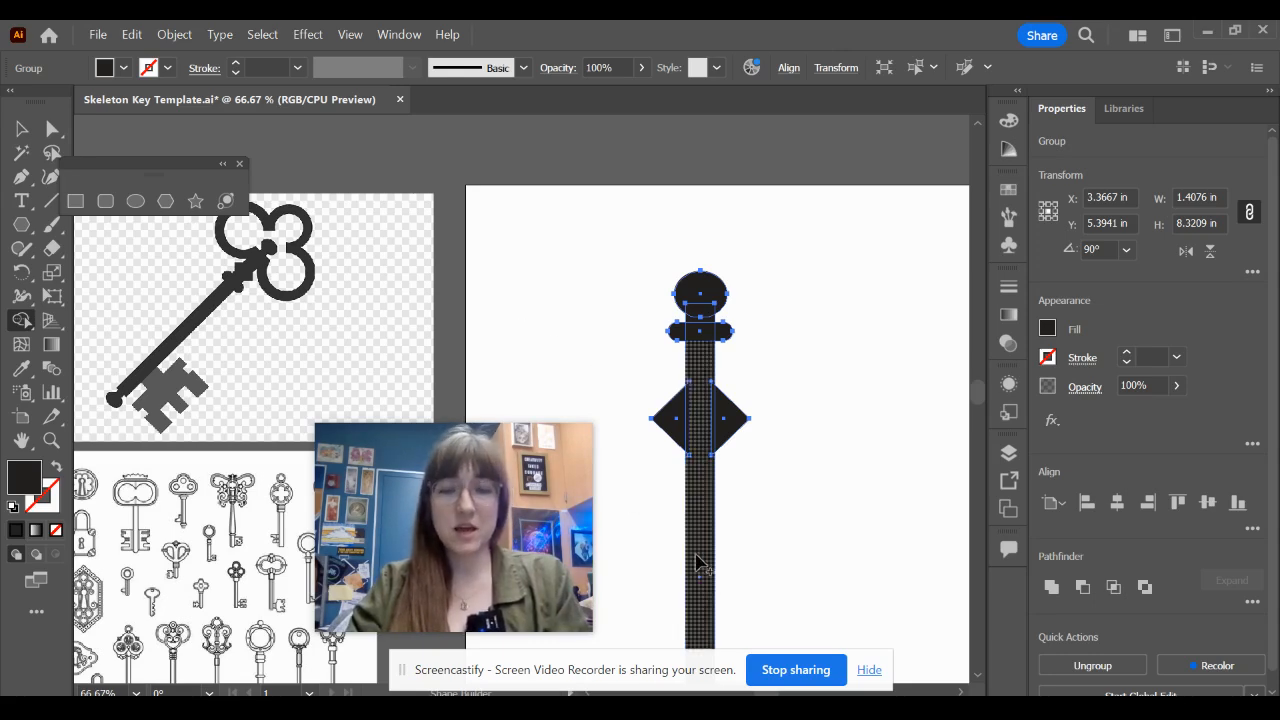
pyautogui.scroll(1, 699, 432)
pyautogui.moveTo(727, 386); pyautogui.dragTo(586, 317)
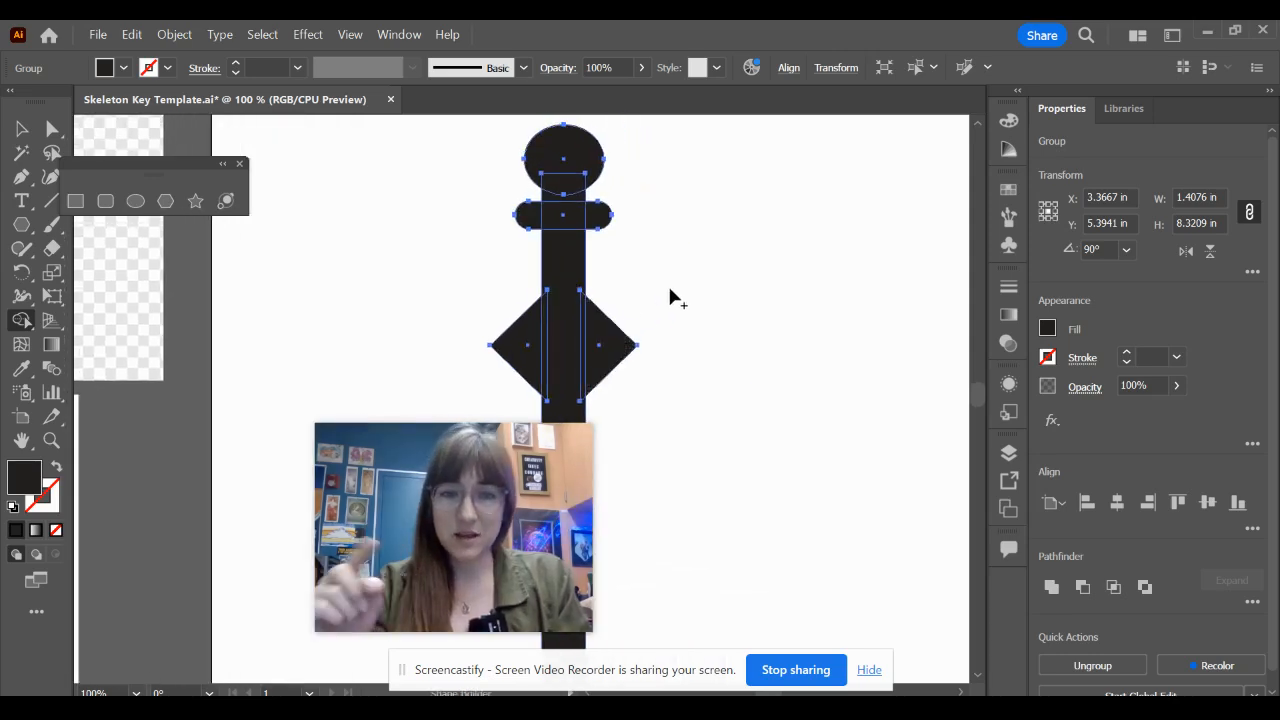
pyautogui.moveTo(488, 420); pyautogui.dragTo(320, 430)
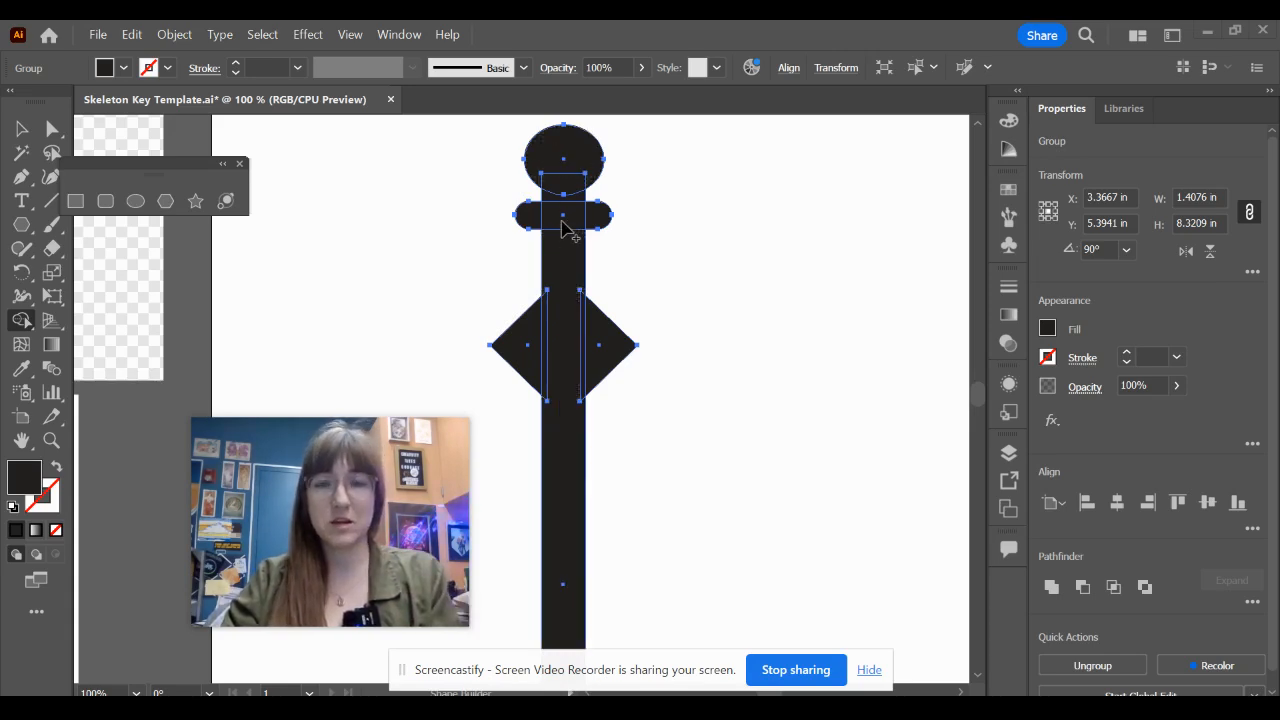
# Try pulling the right triangle away from the shaft with all shapes selected for Shape Builder, and undo the separation.
pyautogui.press('v')
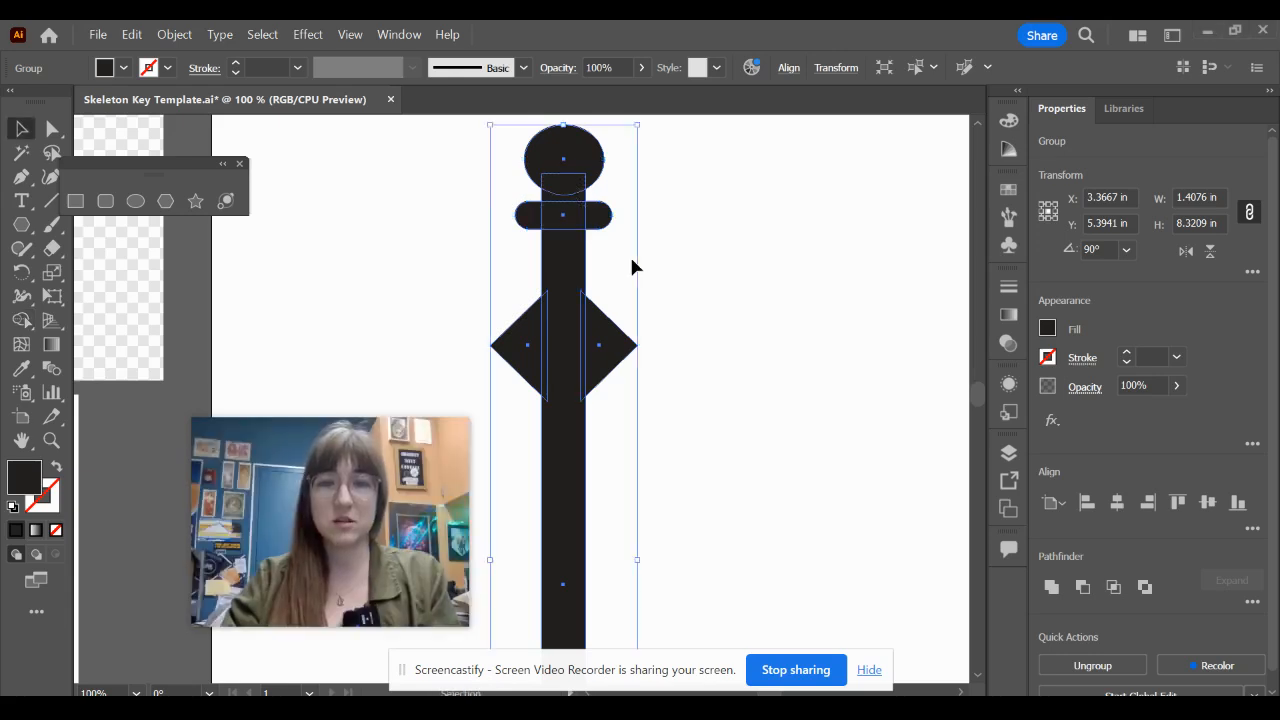
pyautogui.click(654, 198)
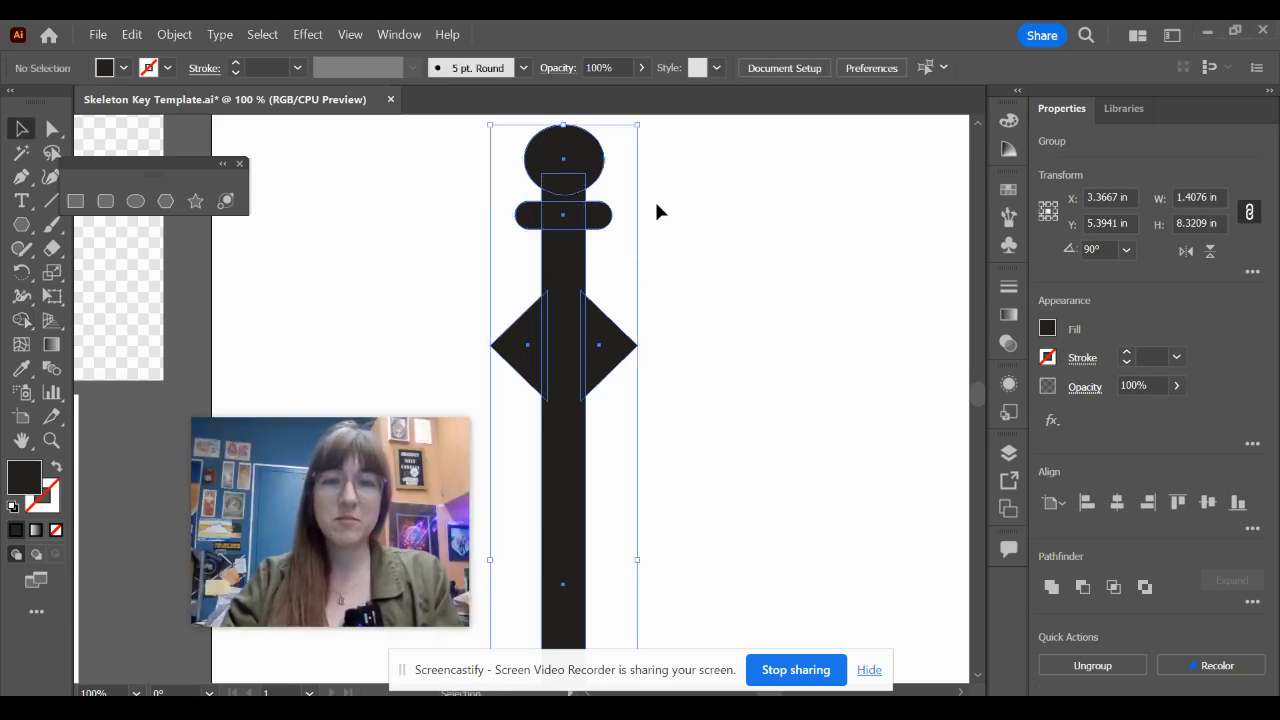
pyautogui.moveTo(601, 350); pyautogui.dragTo(673, 345)
pyautogui.click(690, 350)
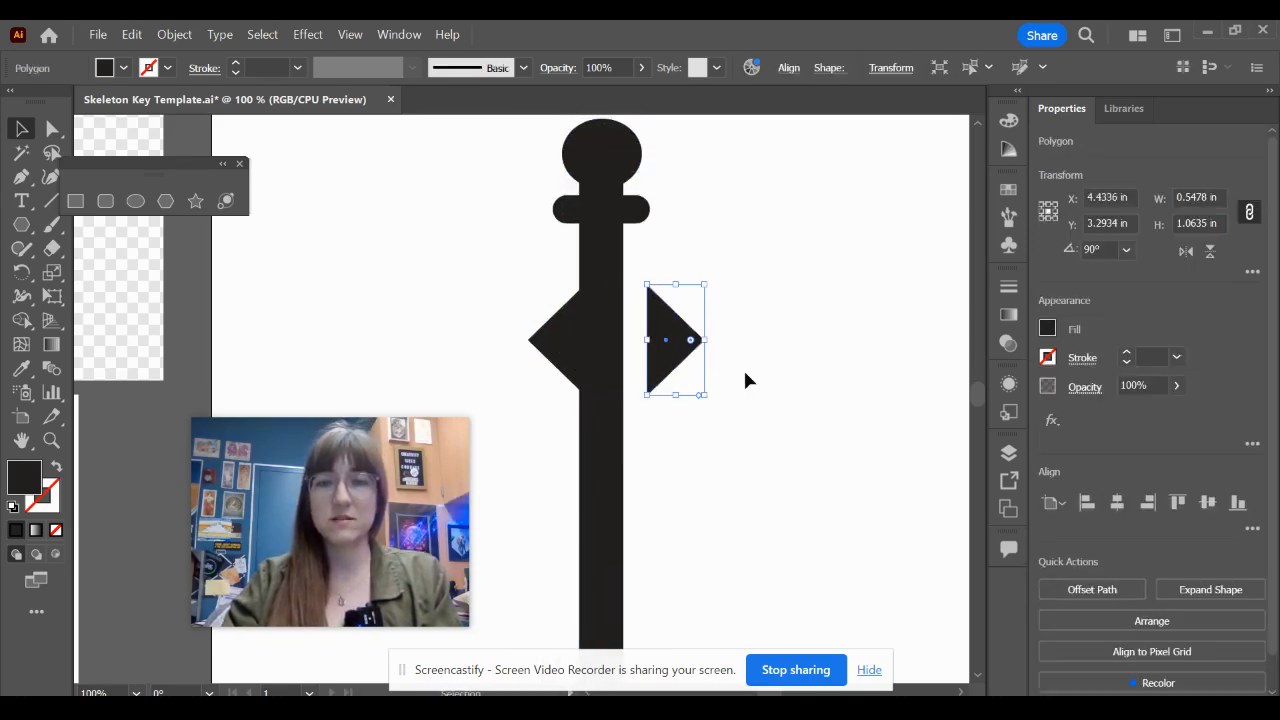
pyautogui.moveTo(511, 143); pyautogui.dragTo(822, 464)
pyautogui.click(22, 320)
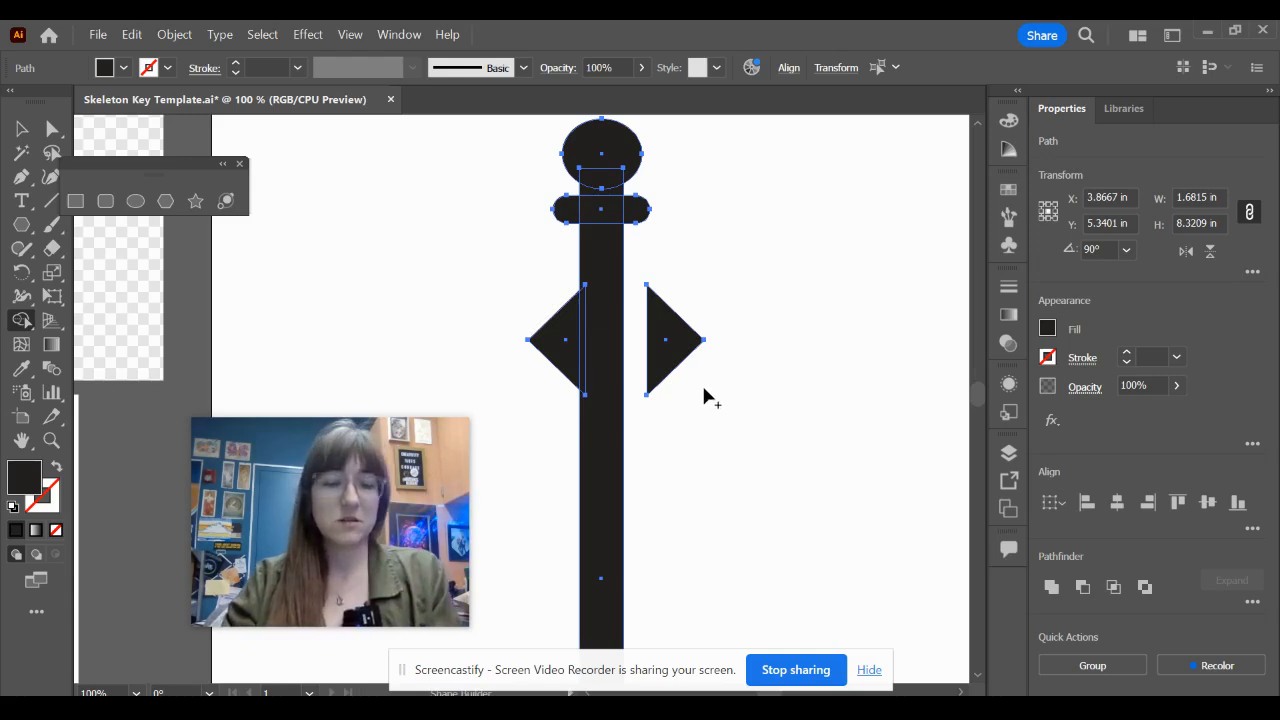
pyautogui.hotkey('ctrl', 'z')
pyautogui.hotkey('ctrl', 'z')
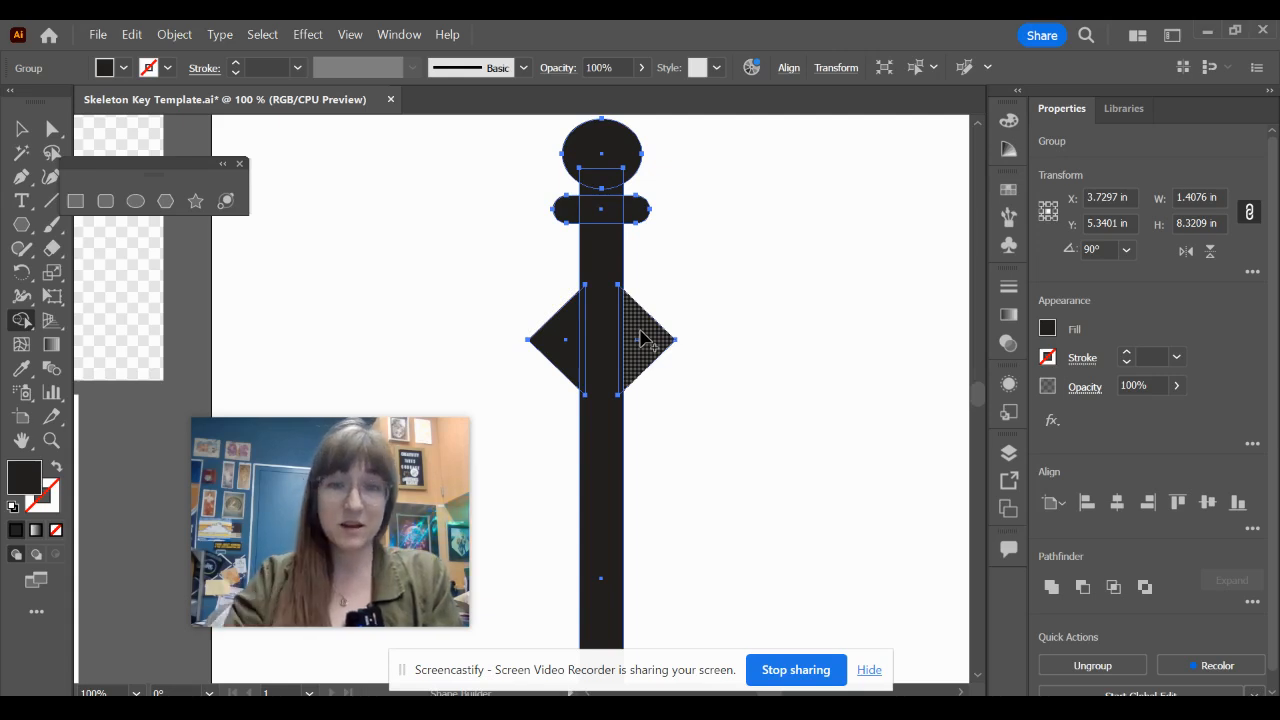
# Merge the ellipse, rounded bar, shaft and both triangles into one shape with Shape Builder.
pyautogui.moveTo(645, 340)
pyautogui.mouseDown()
pyautogui.moveTo(615, 347)
pyautogui.moveTo(570, 323)
pyautogui.moveTo(613, 300)
pyautogui.moveTo(620, 164)
pyautogui.moveTo(598, 216)
pyautogui.moveTo(582, 196)
pyautogui.moveTo(637, 179)
pyautogui.moveTo(599, 115)
pyautogui.moveTo(589, 406)
pyautogui.moveTo(540, 319)
pyautogui.moveTo(646, 366)
pyautogui.moveTo(622, 458)
pyautogui.mouseUp()
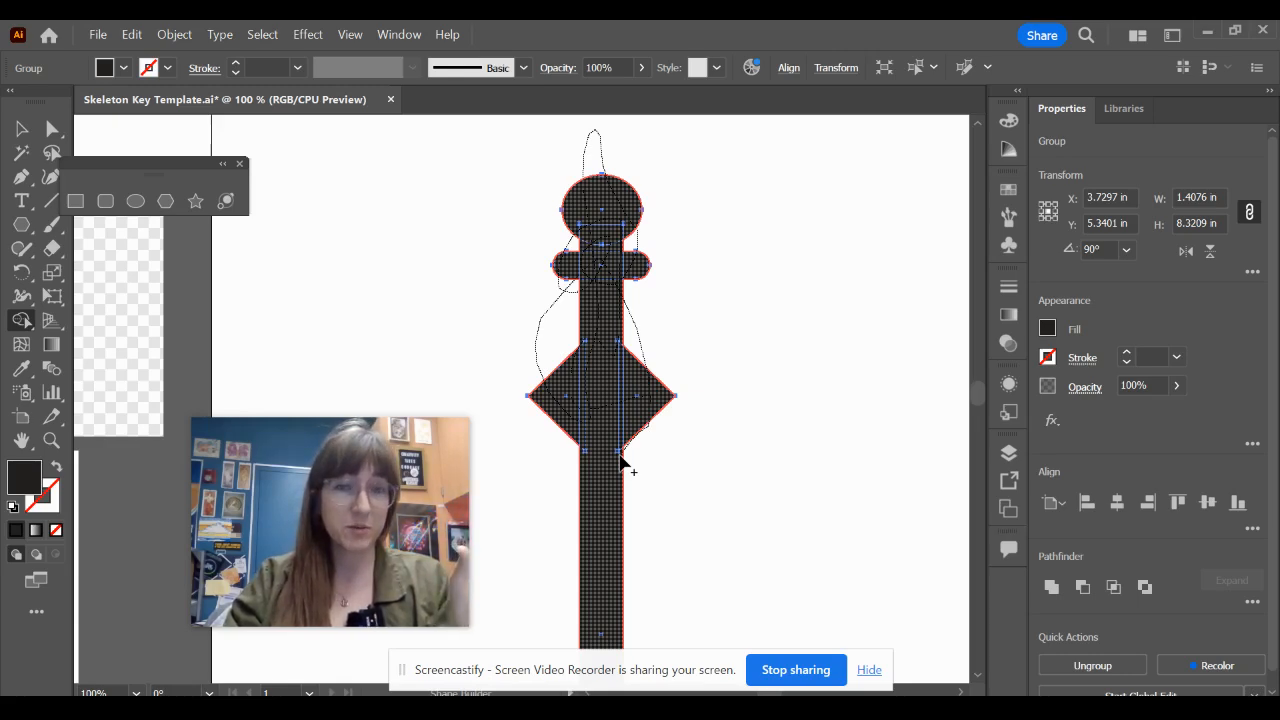
pyautogui.moveTo(622, 458); pyautogui.dragTo(622, 458)
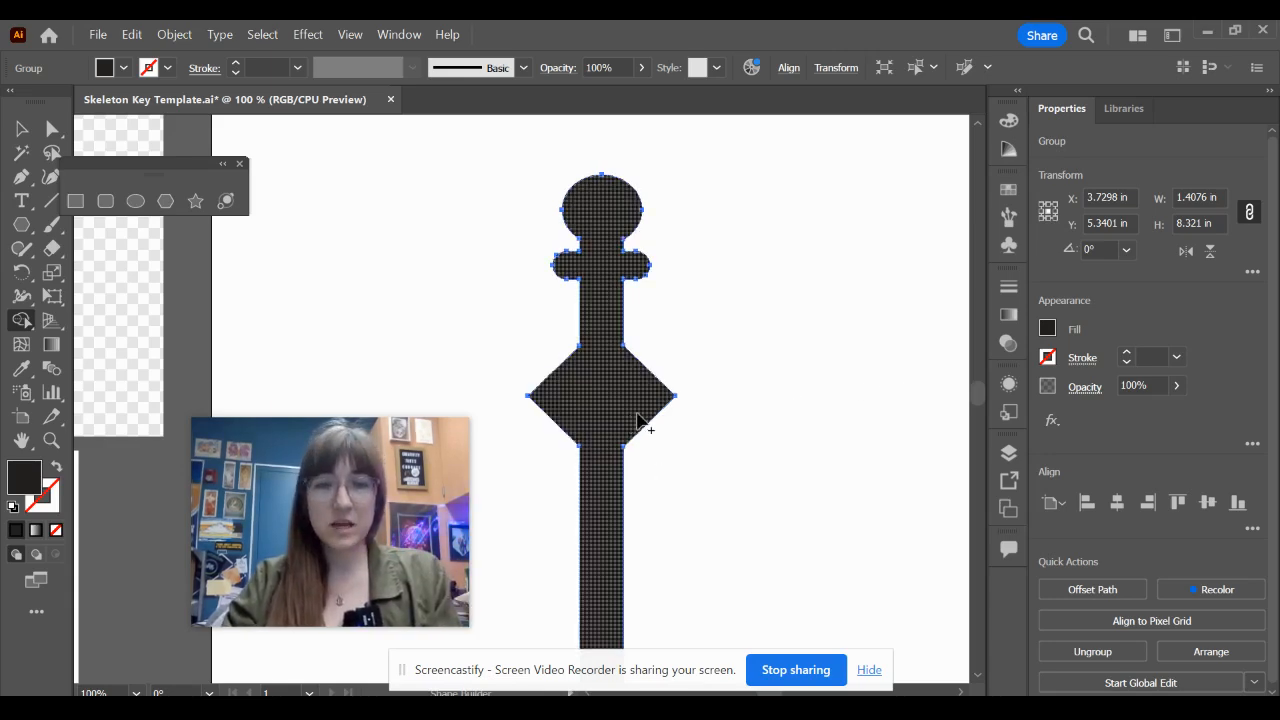
pyautogui.scroll(-2, 637, 414)
pyautogui.moveTo(643, 418); pyautogui.dragTo(738, 424)
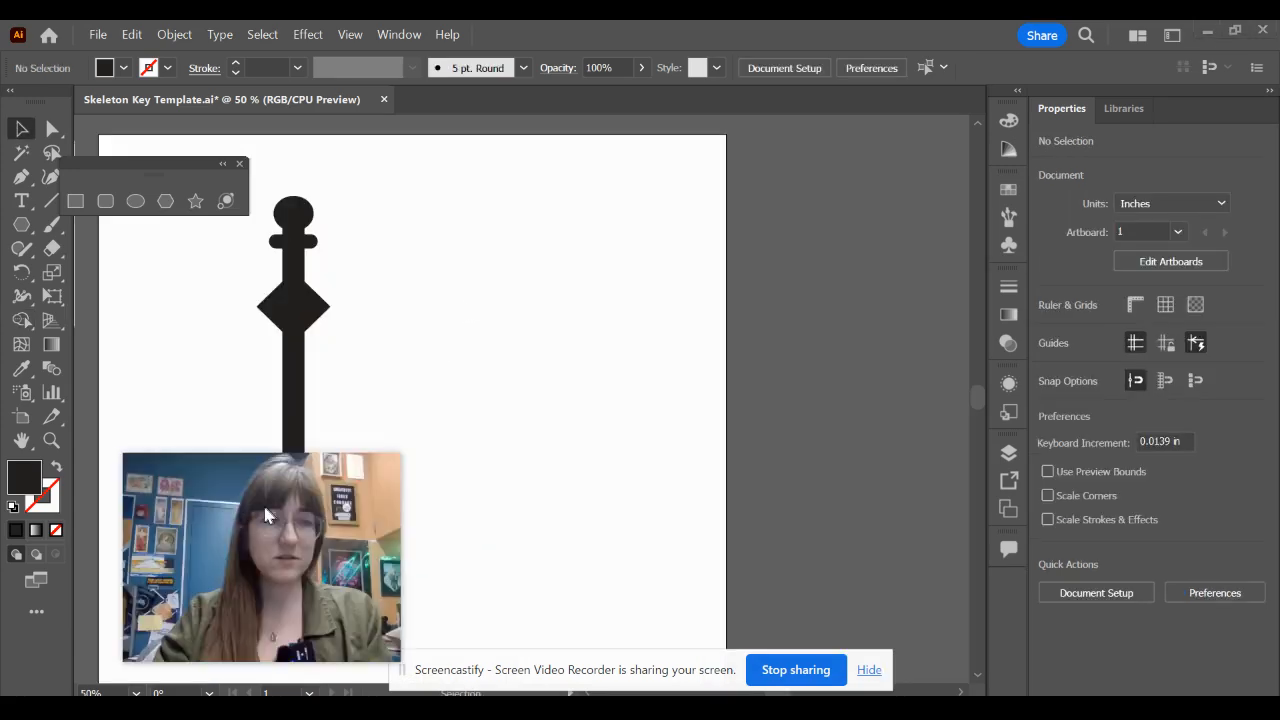
# Draw a circle about 2.38 in across in the empty area right of the key shaft, keeping only this one circle.
pyautogui.click(135, 201)
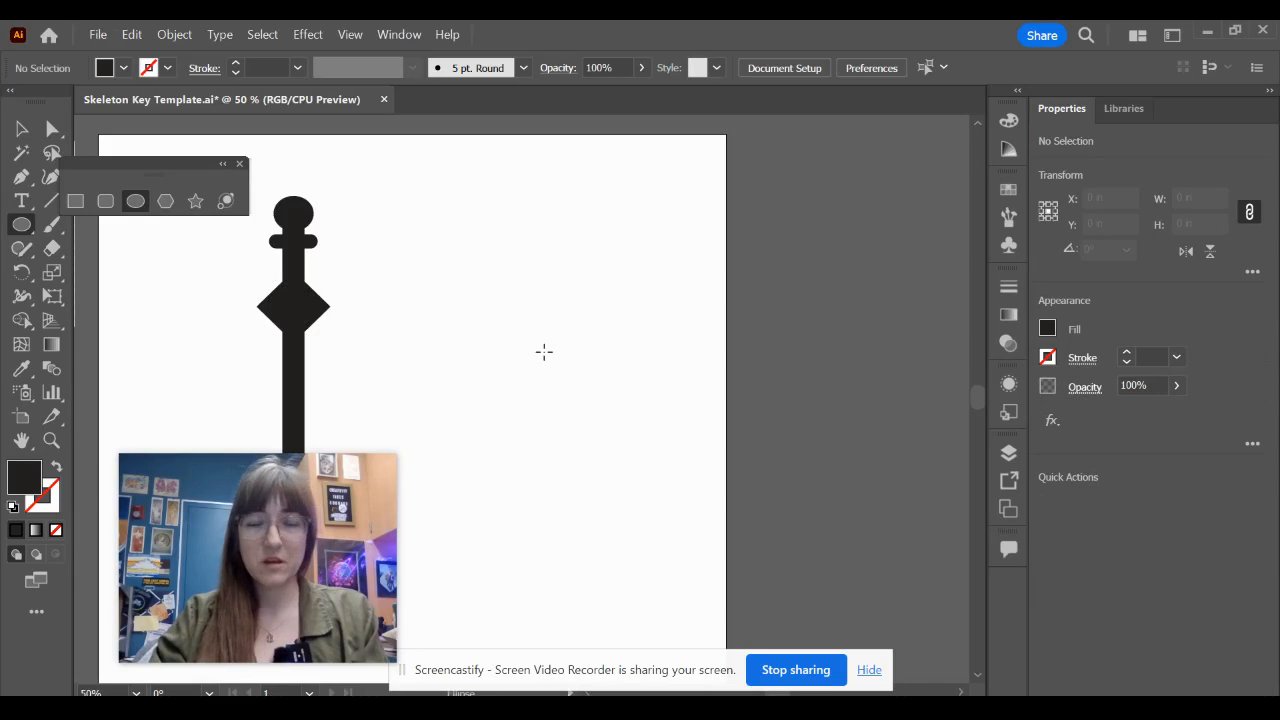
pyautogui.moveTo(490, 295); pyautogui.dragTo(572, 420)
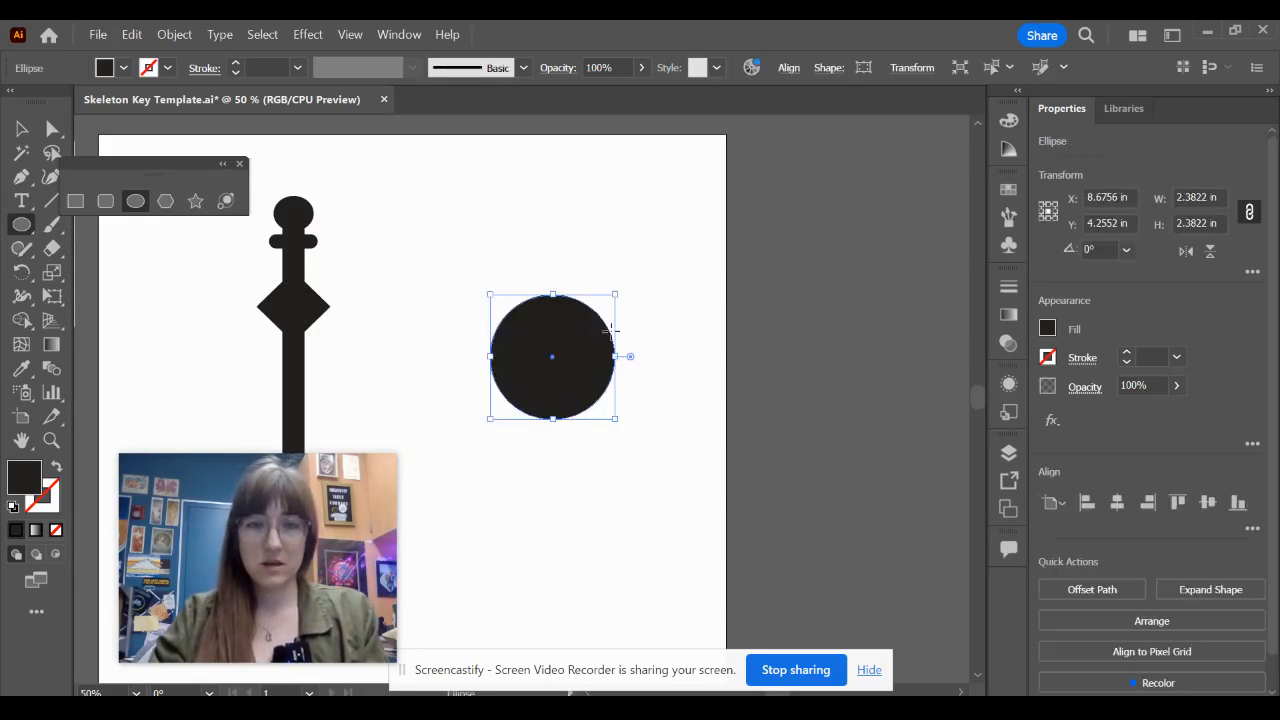
pyautogui.moveTo(592, 302); pyautogui.dragTo(718, 407)
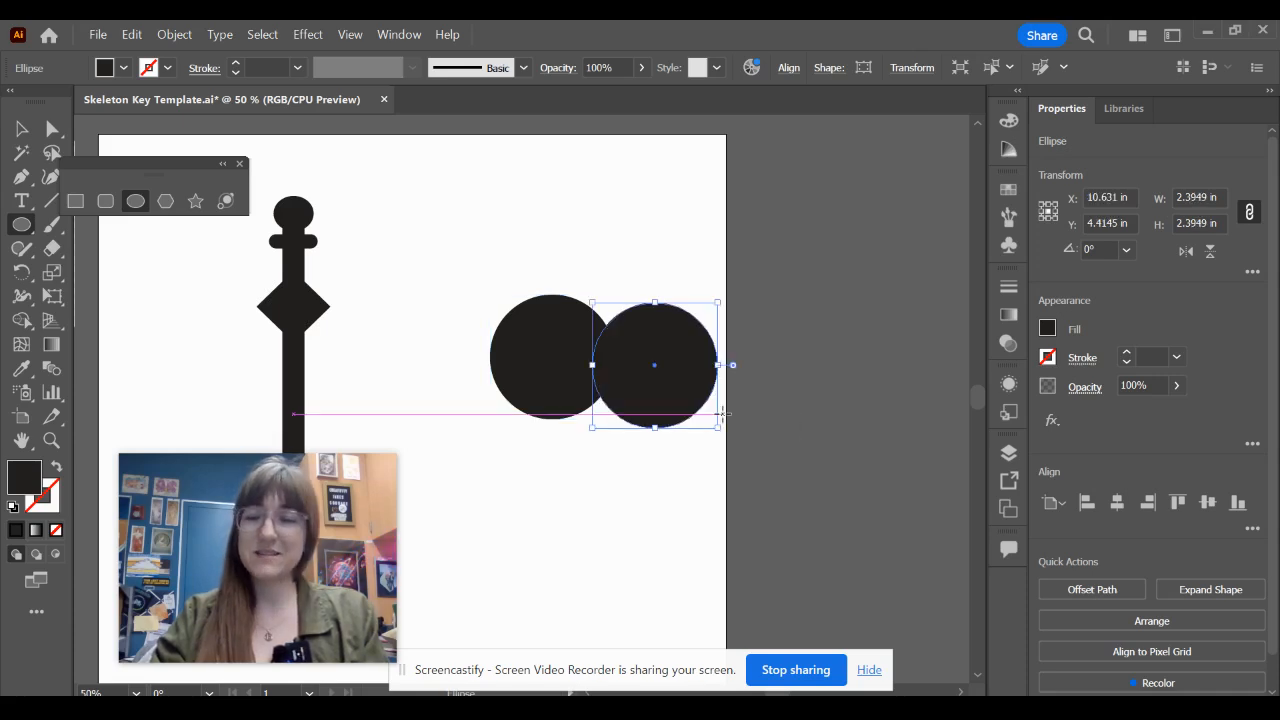
pyautogui.press('Delete')
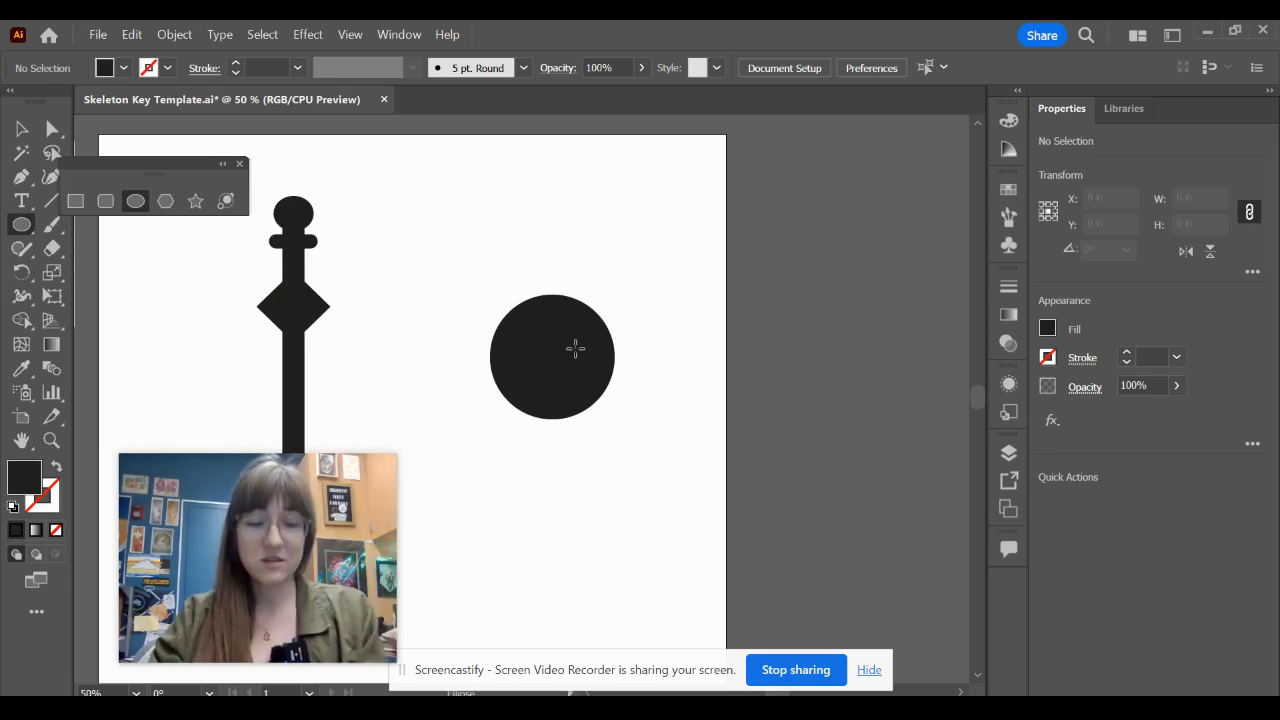
# Duplicate the circle horizontally to the right so that the two circles slightly overlap.
pyautogui.press('v')
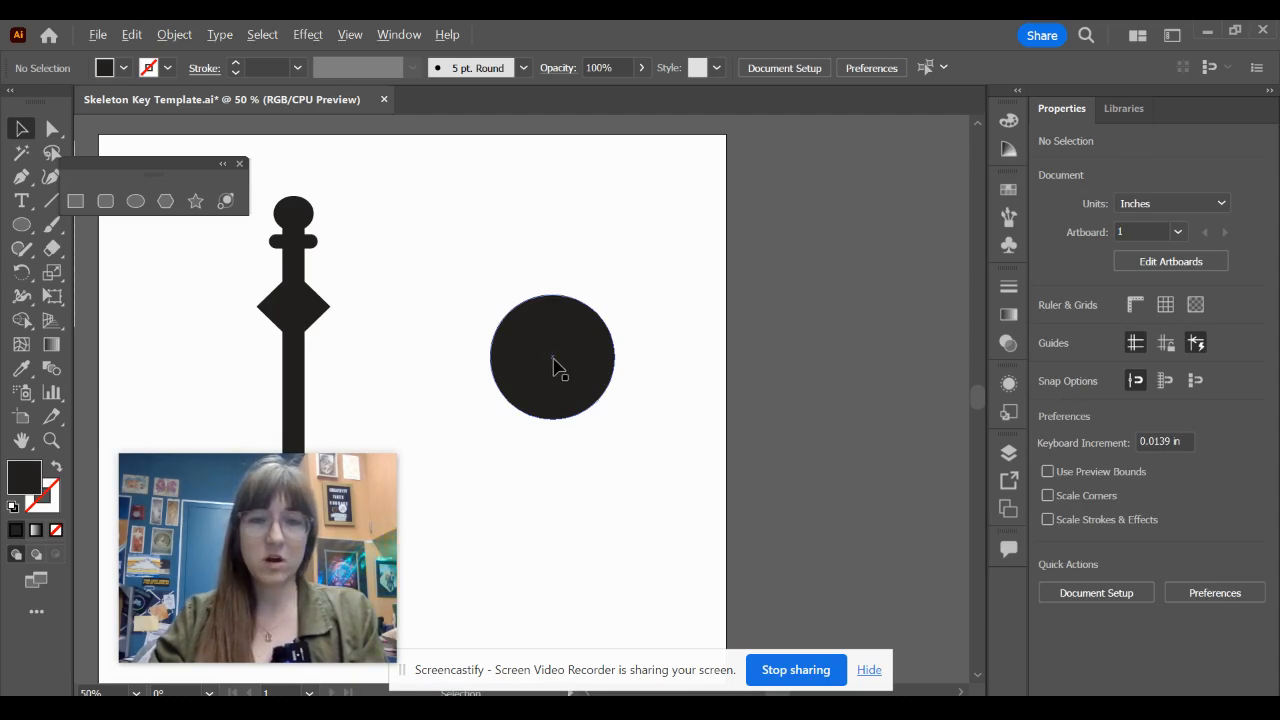
pyautogui.moveTo(560, 362); pyautogui.dragTo(690, 364)
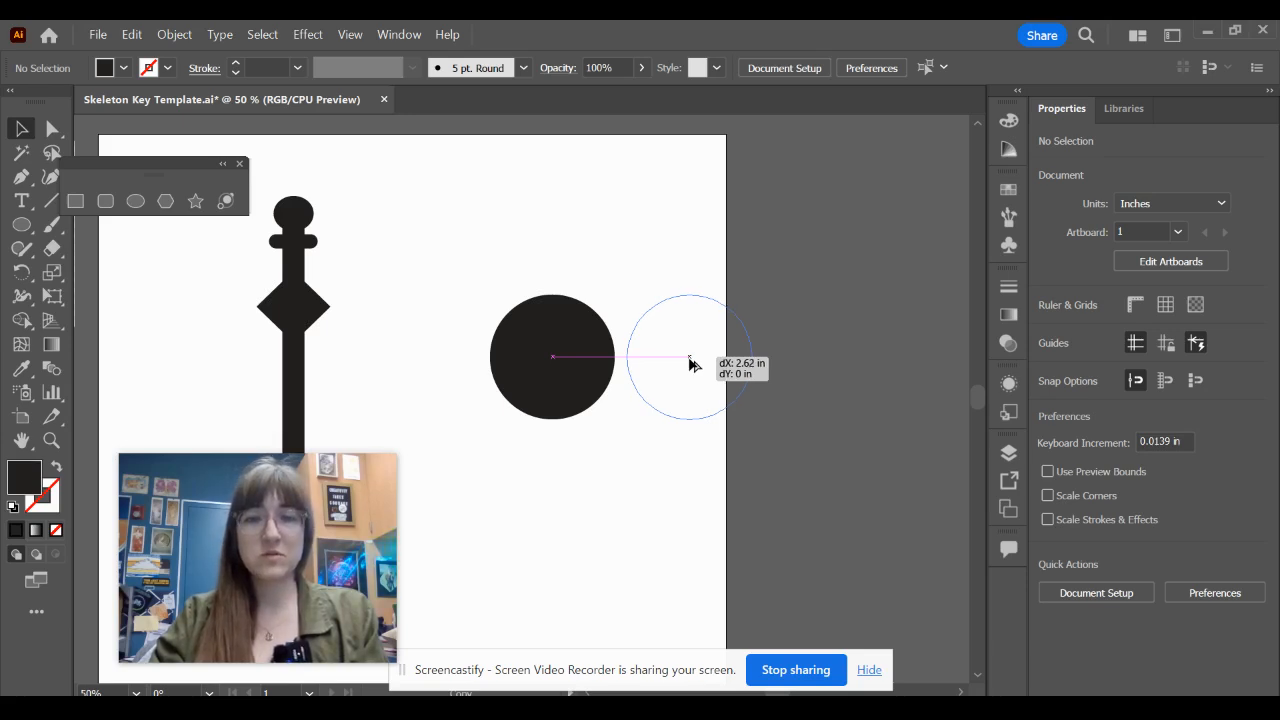
pyautogui.moveTo(690, 364); pyautogui.dragTo(673, 361)
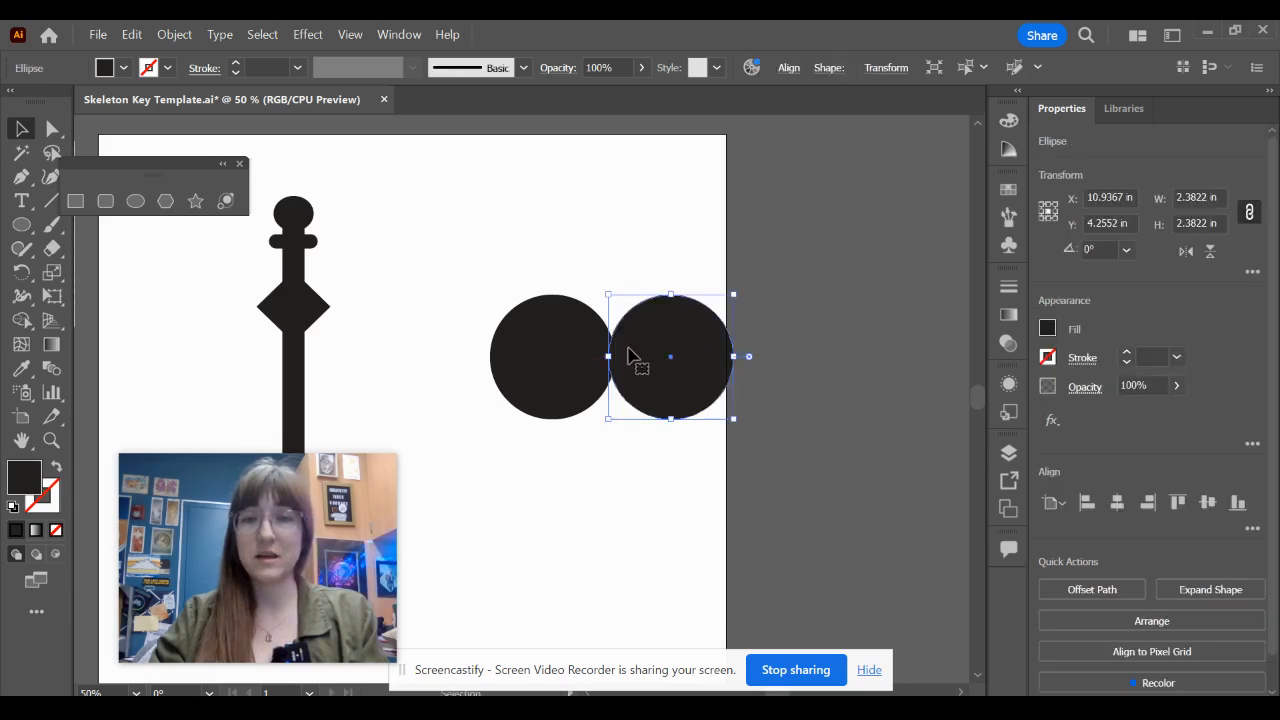
# Add a circle about 1.72 in across, centred on top of the two larger circles, forming a trefoil placed above the key reference image.
pyautogui.click(136, 203)
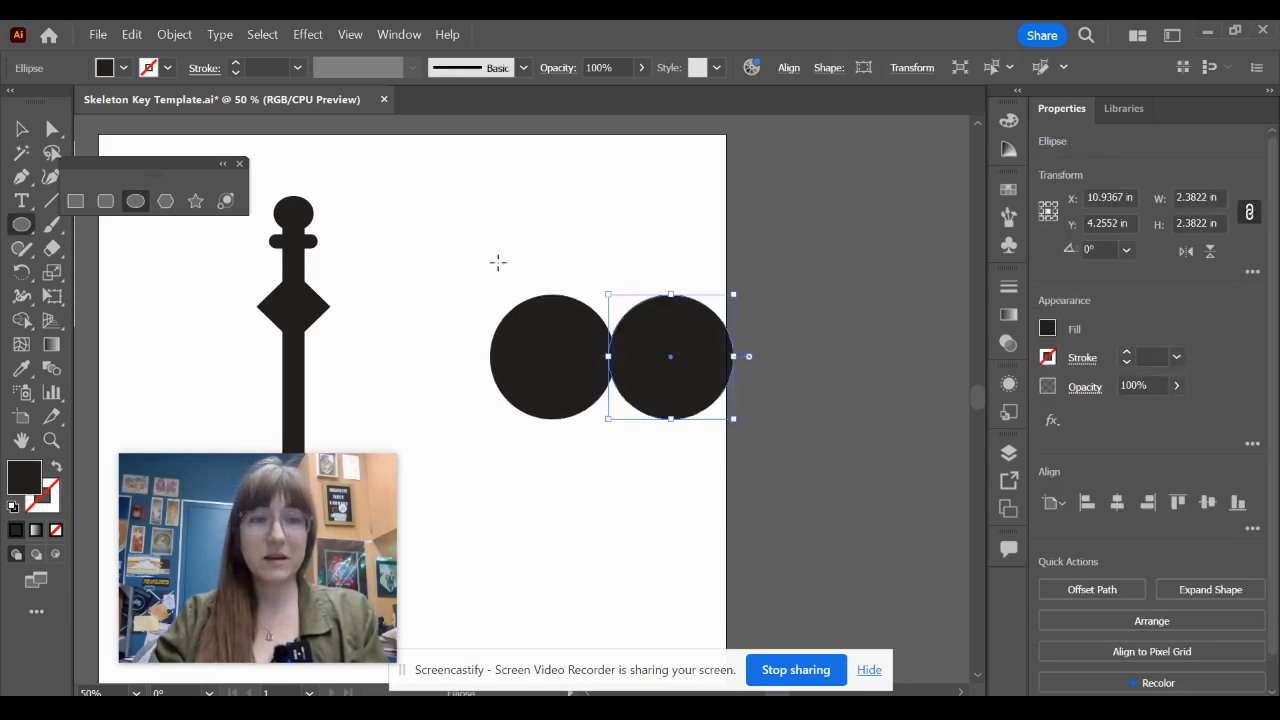
pyautogui.moveTo(577, 272); pyautogui.dragTo(657, 363)
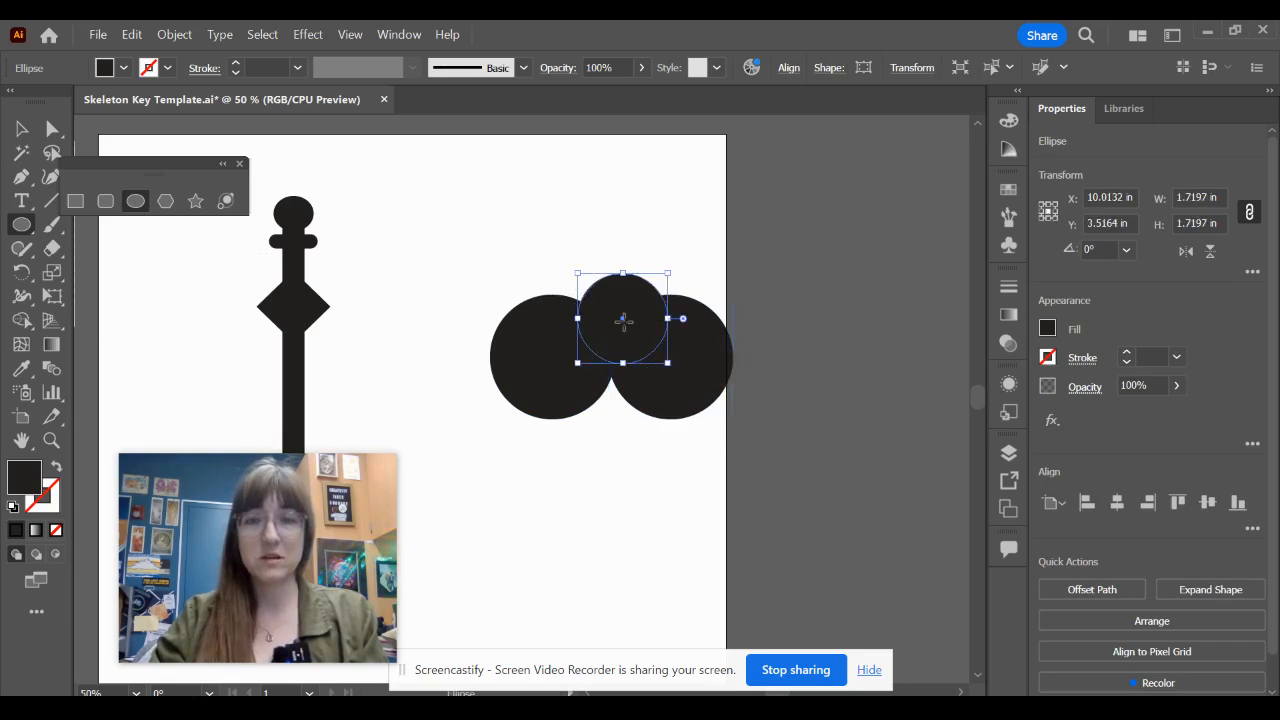
pyautogui.moveTo(623, 320); pyautogui.dragTo(607, 302)
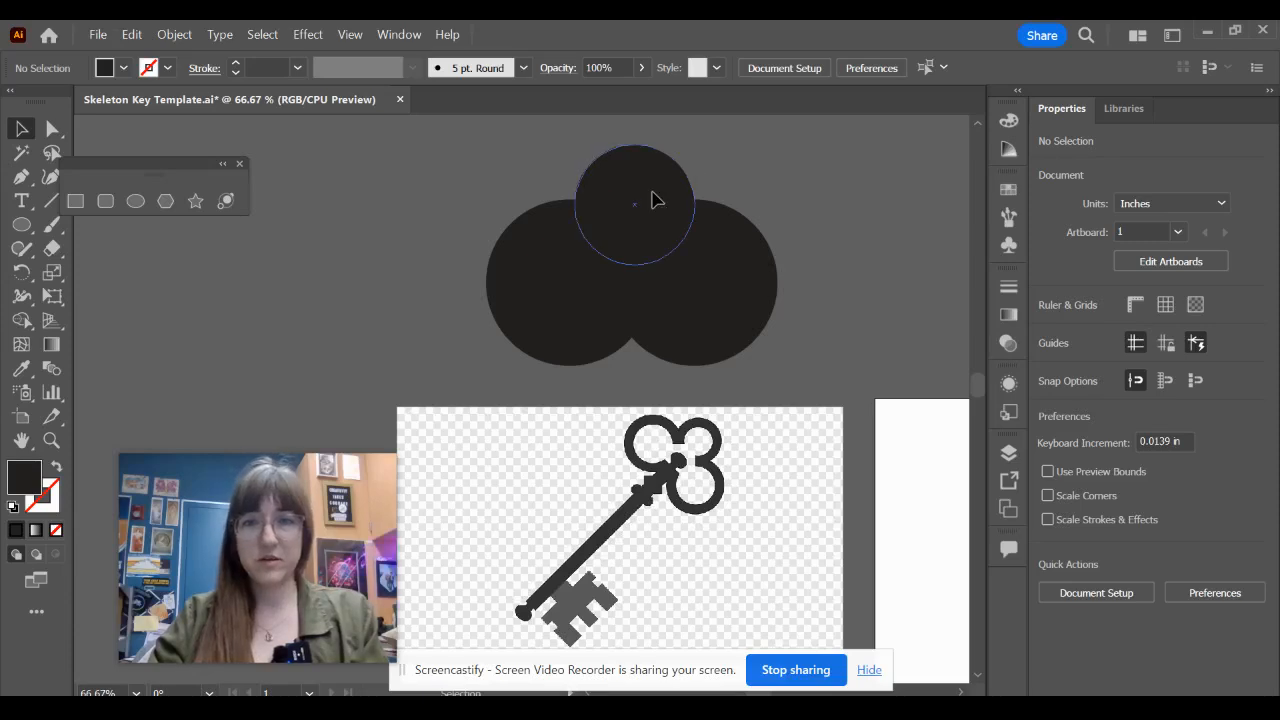
pyautogui.moveTo(653, 199); pyautogui.dragTo(650, 192)
pyautogui.click(795, 202)
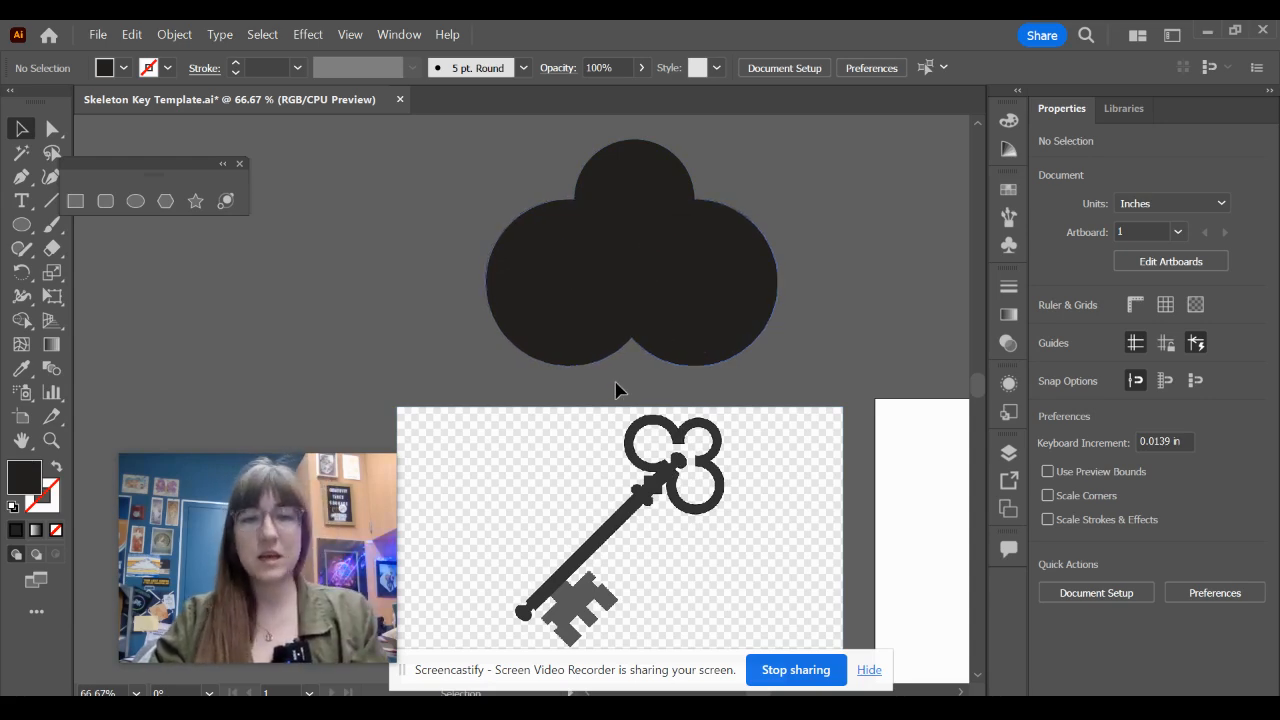
# Copy the trefoil's left circle out to its left side and fill the copy with white.
pyautogui.click(606, 244)
pyautogui.click(586, 296)
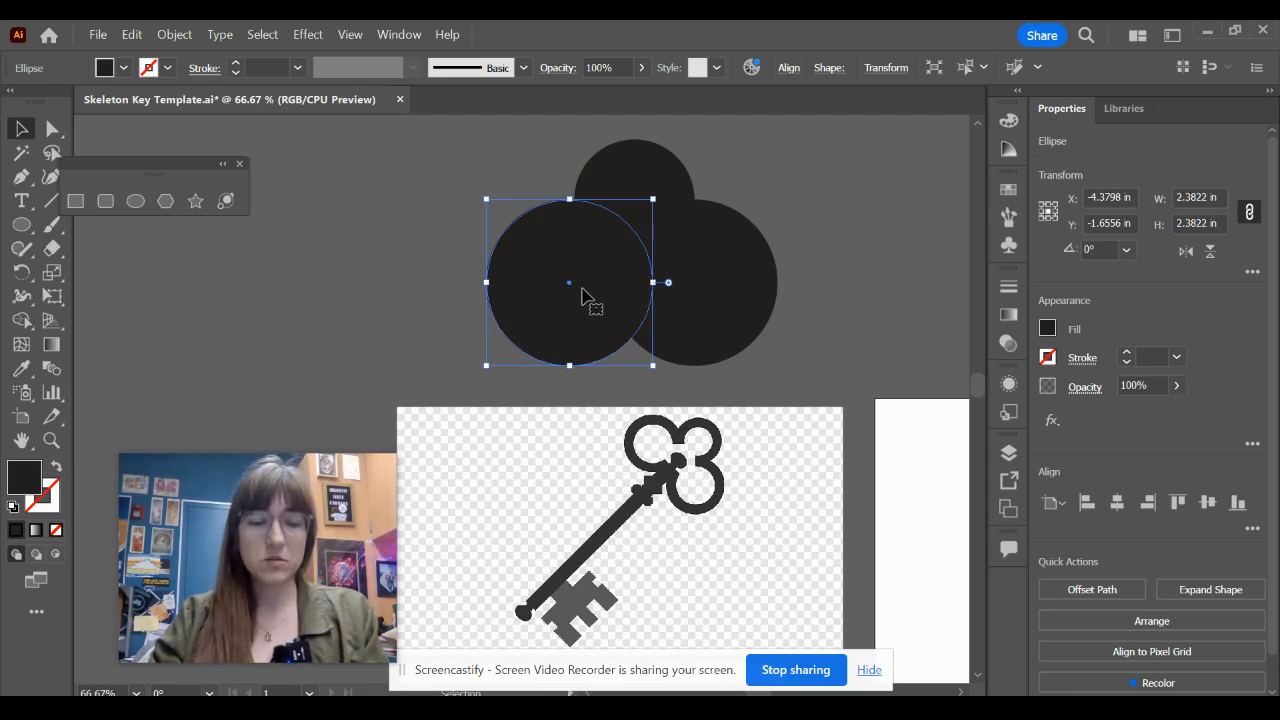
pyautogui.moveTo(609, 283); pyautogui.dragTo(418, 290)
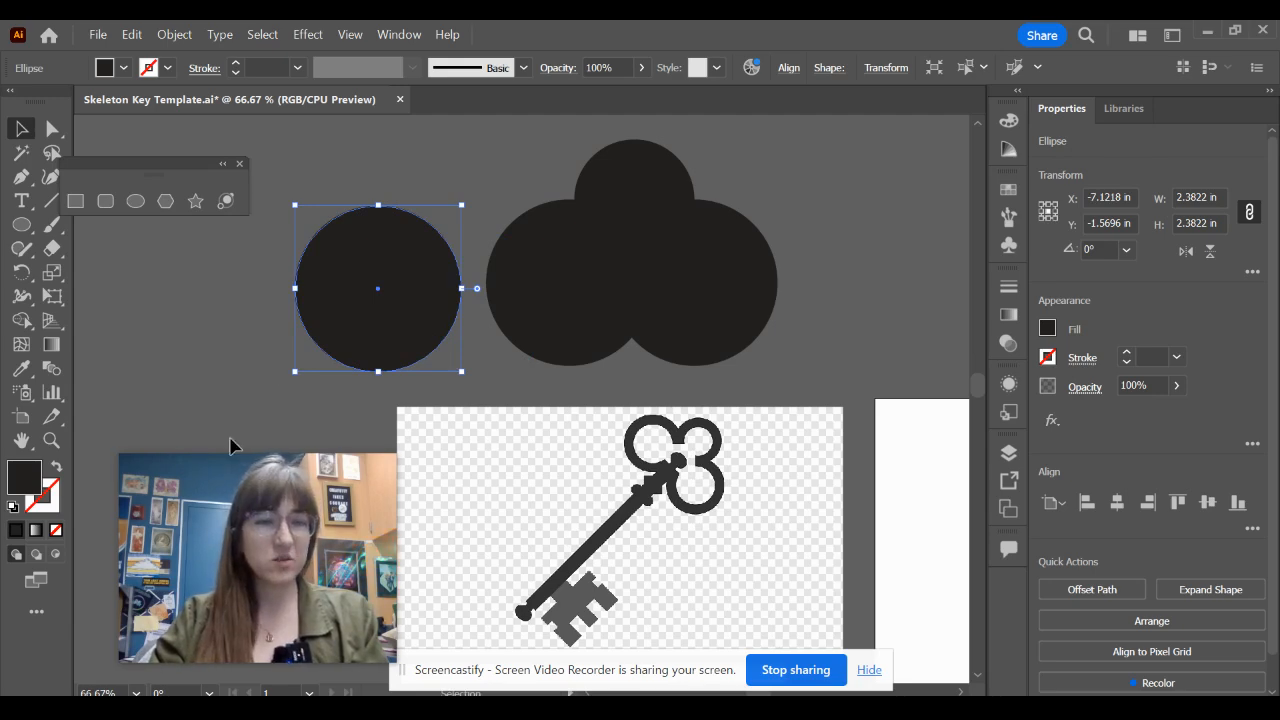
pyautogui.doubleClick(31, 483)
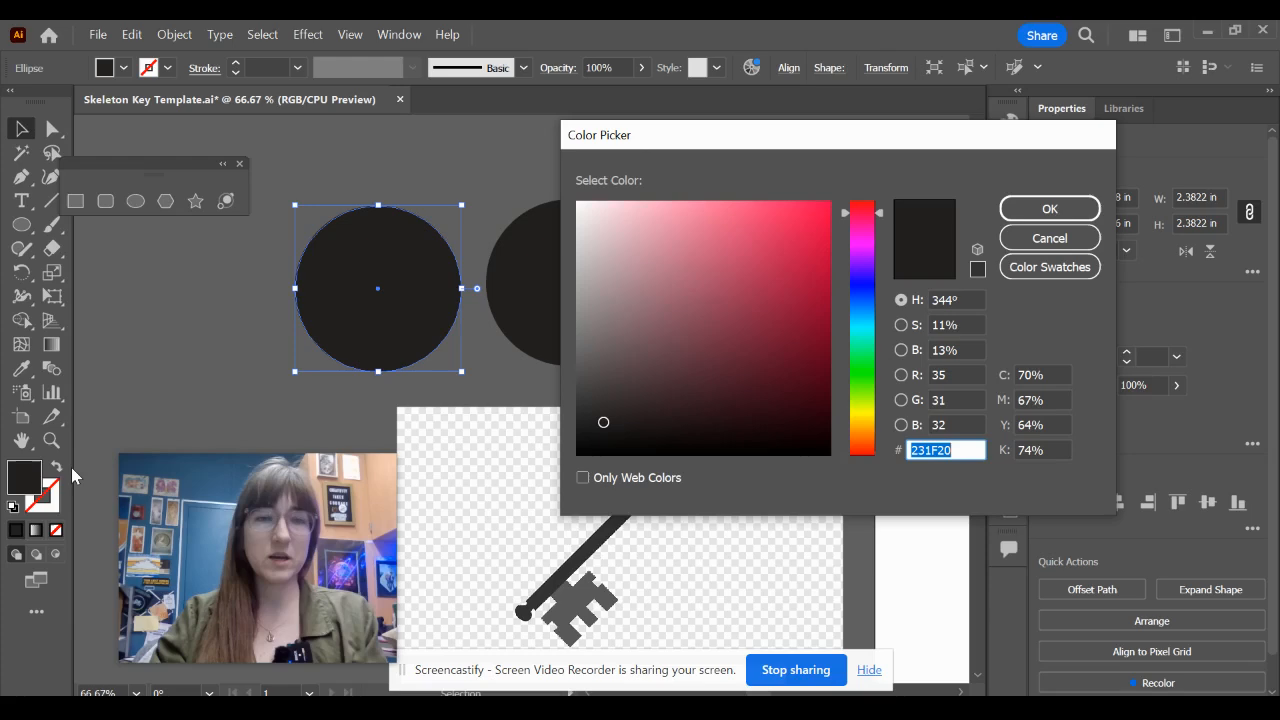
pyautogui.moveTo(605, 236); pyautogui.dragTo(576, 202)
pyautogui.click(1049, 209)
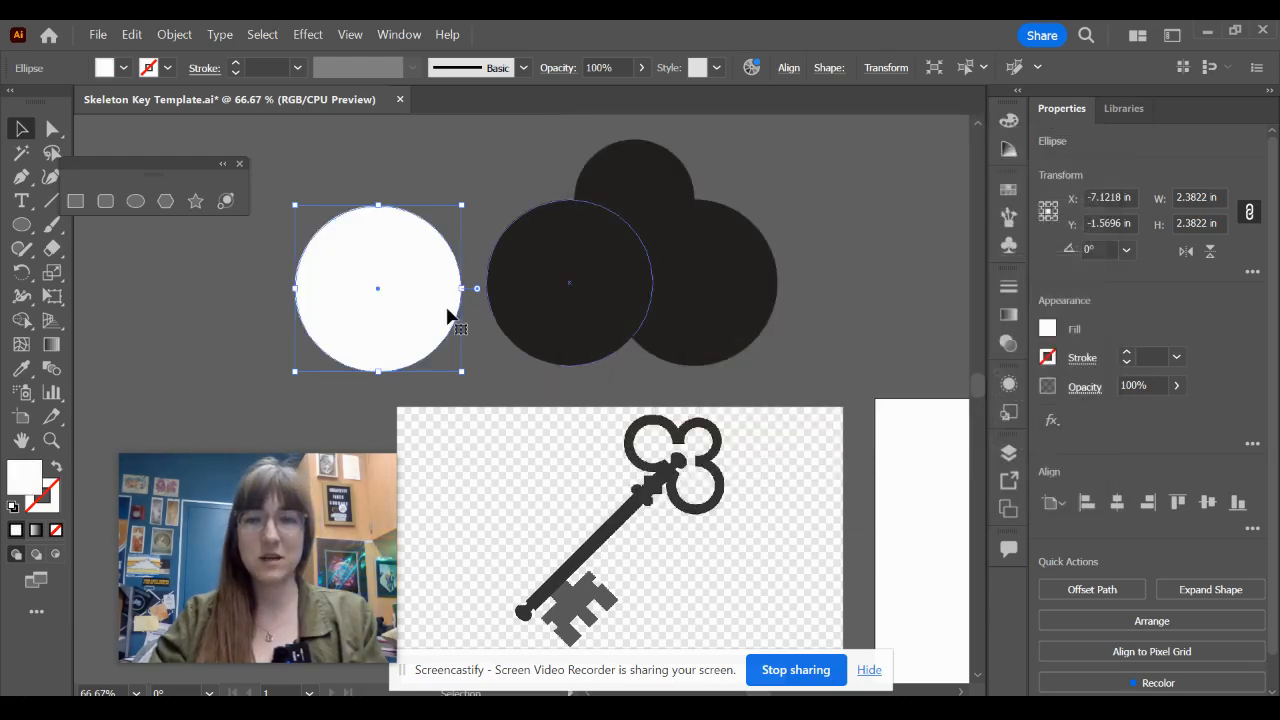
# Align the white circle over the trefoil's left black circle and scale it down from its centre to about 1.66 in across.
pyautogui.moveTo(400, 280); pyautogui.dragTo(593, 278)
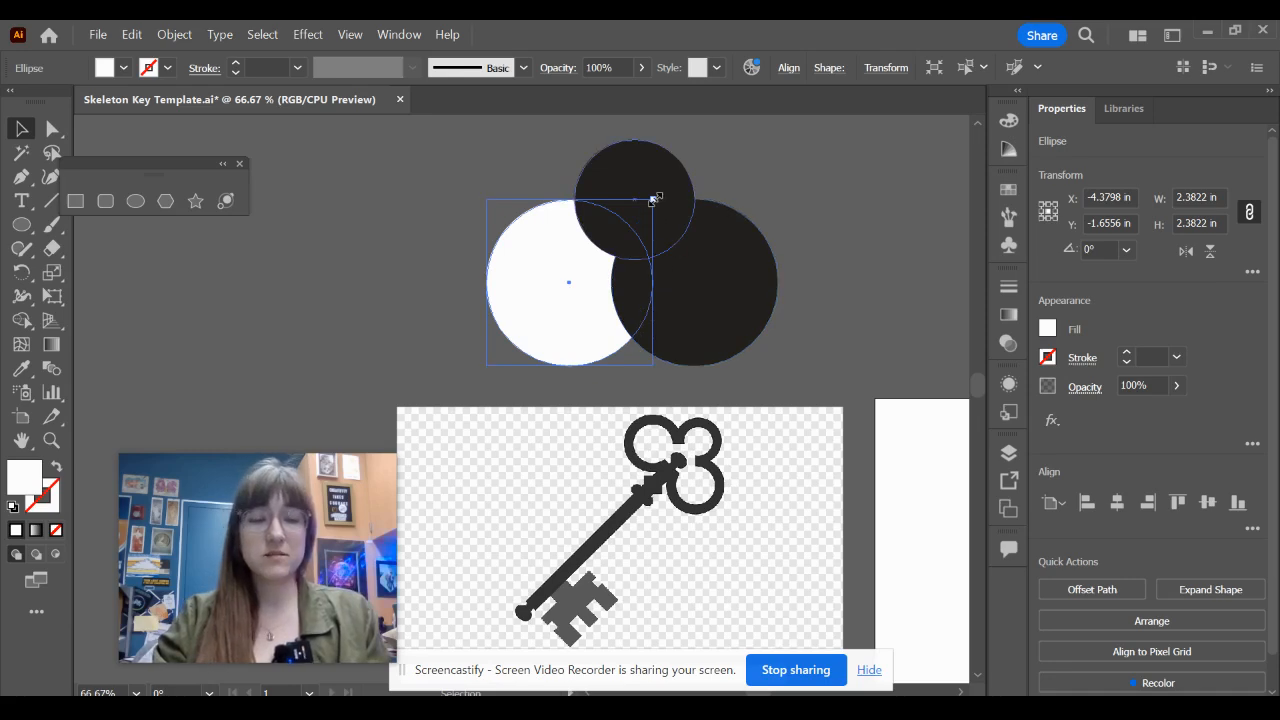
pyautogui.moveTo(653, 199); pyautogui.dragTo(682, 226)
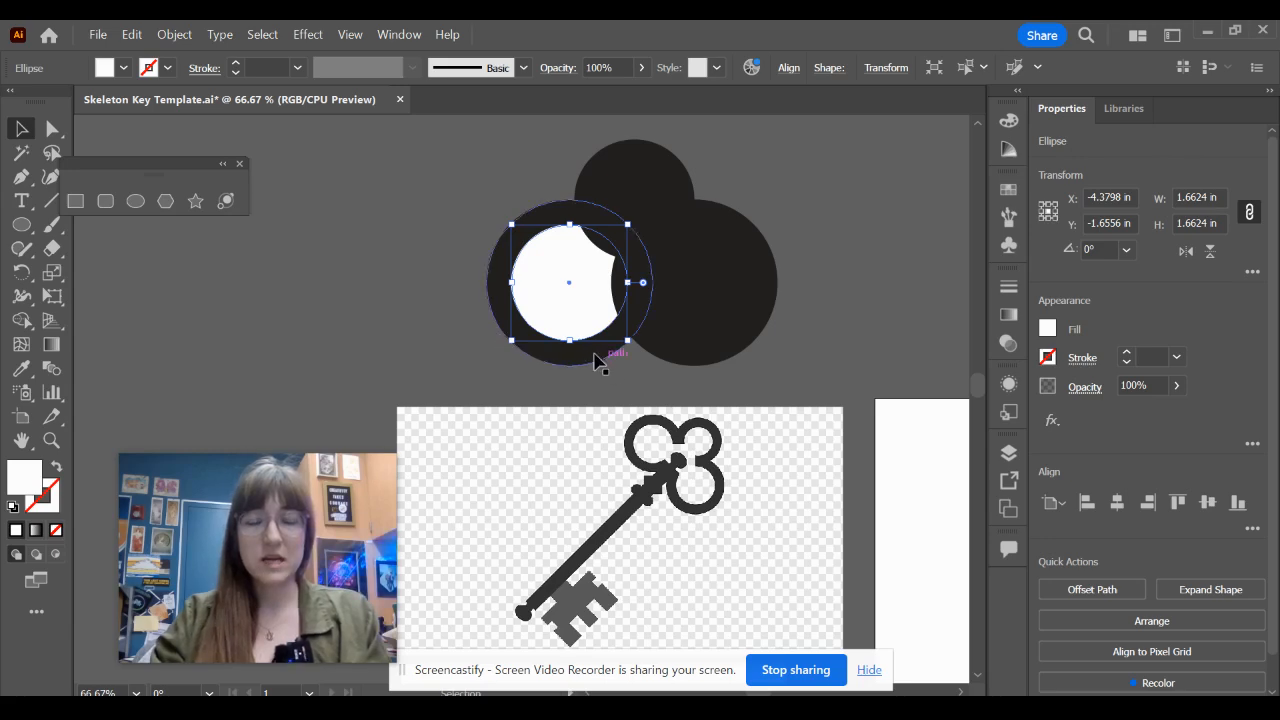
pyautogui.click(414, 289)
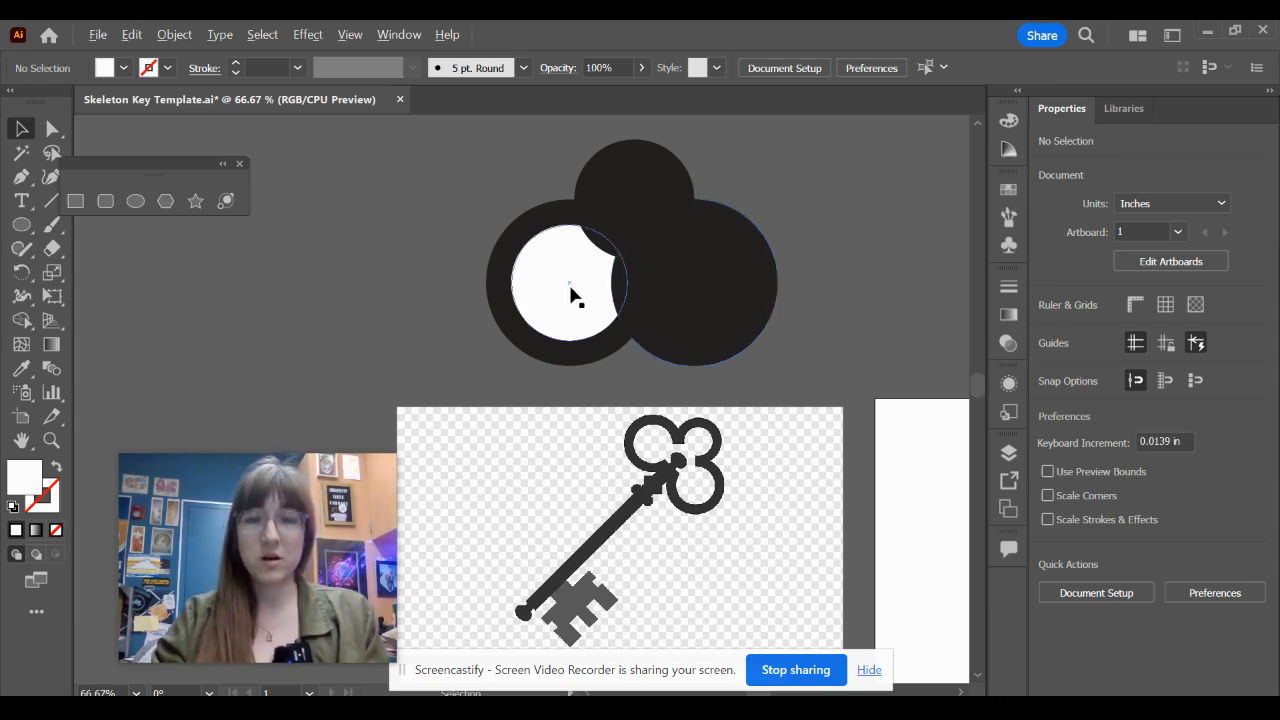
# Copy the inner white circle horizontally to the centre of the trefoil's right black circle and bring the copy to the front.
pyautogui.moveTo(558, 289); pyautogui.dragTo(687, 299)
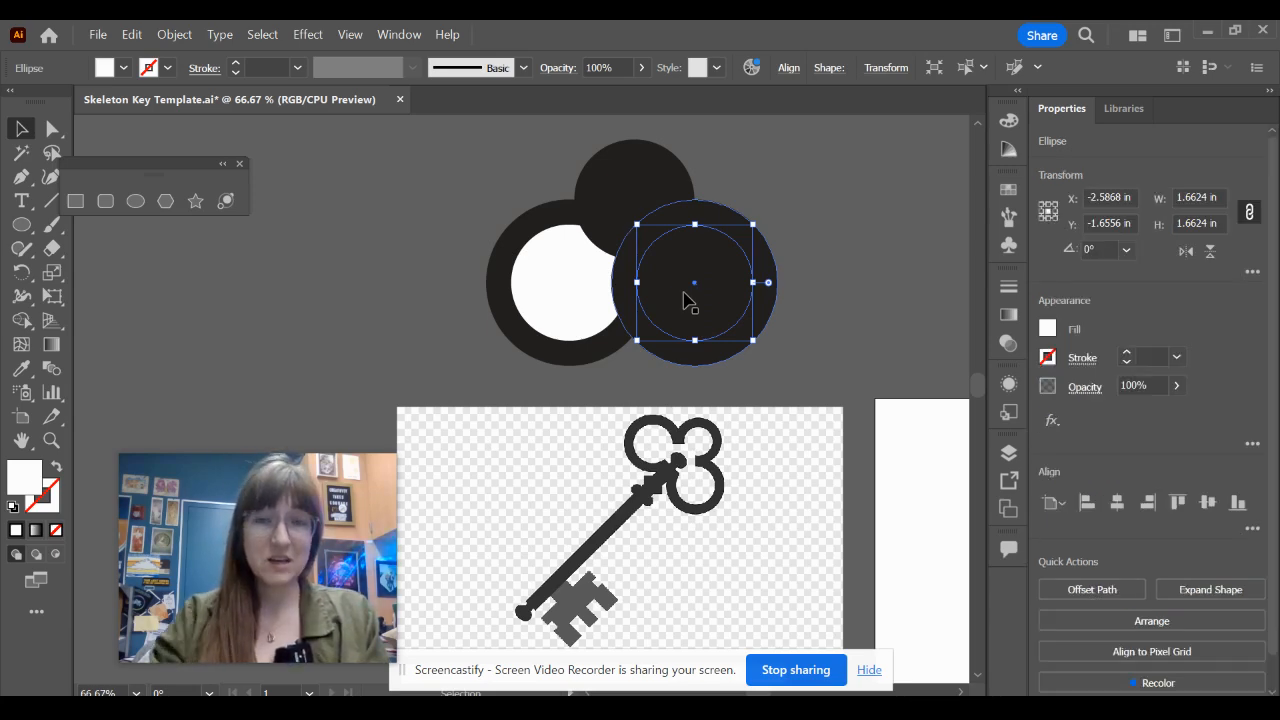
pyautogui.rightClick(713, 285)
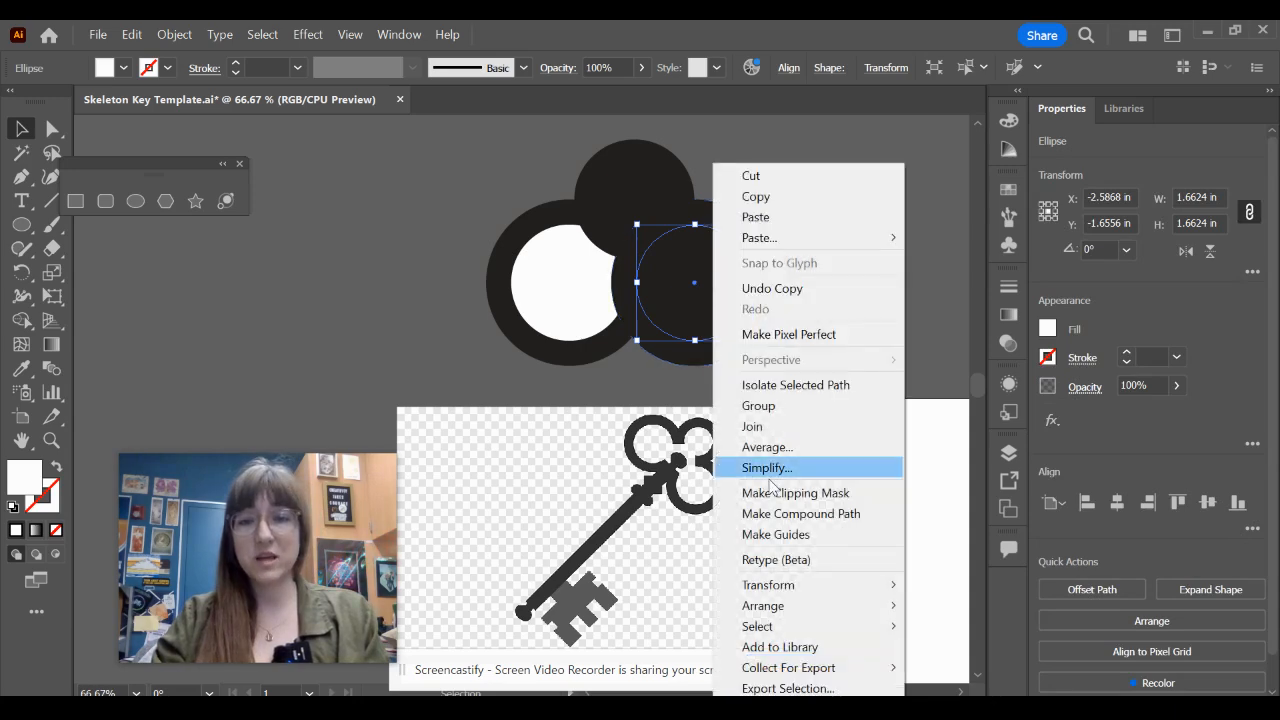
pyautogui.moveTo(796, 606)
pyautogui.click(935, 610)
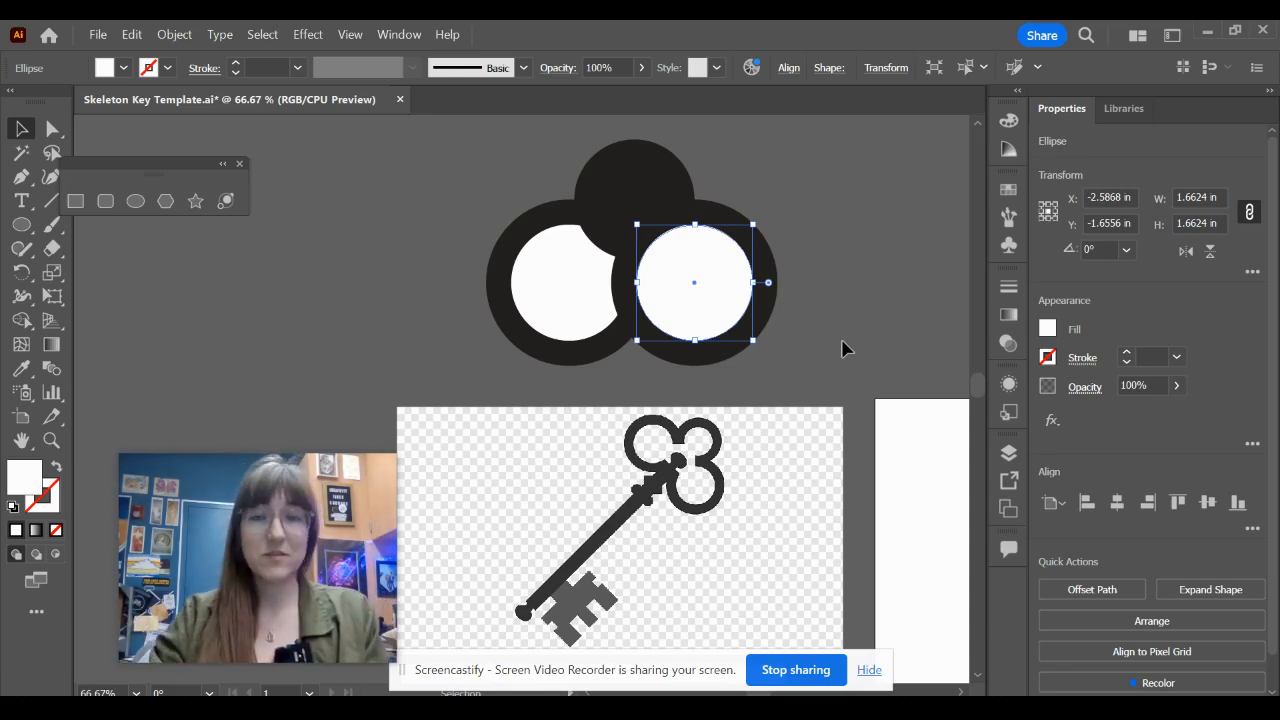
pyautogui.click(850, 271)
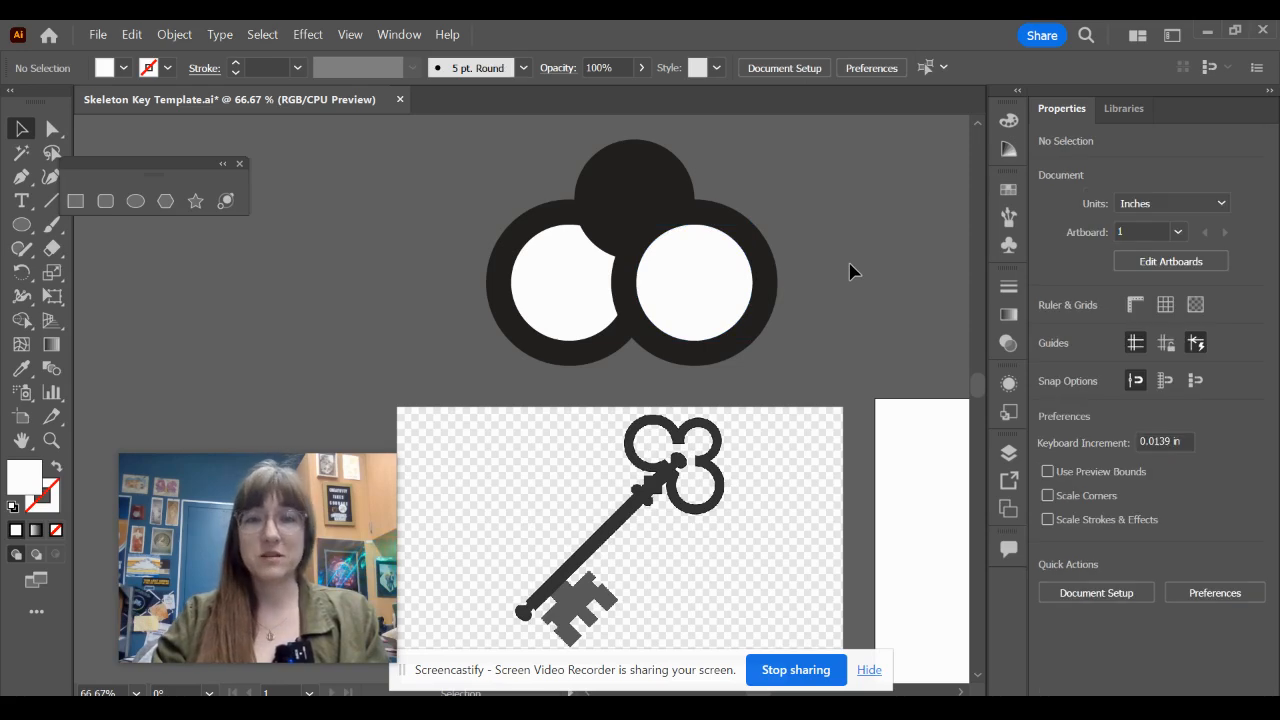
# Copy the trefoil's upper black circle out to its left and fill the copy with white (FFFFFF).
pyautogui.click(623, 204)
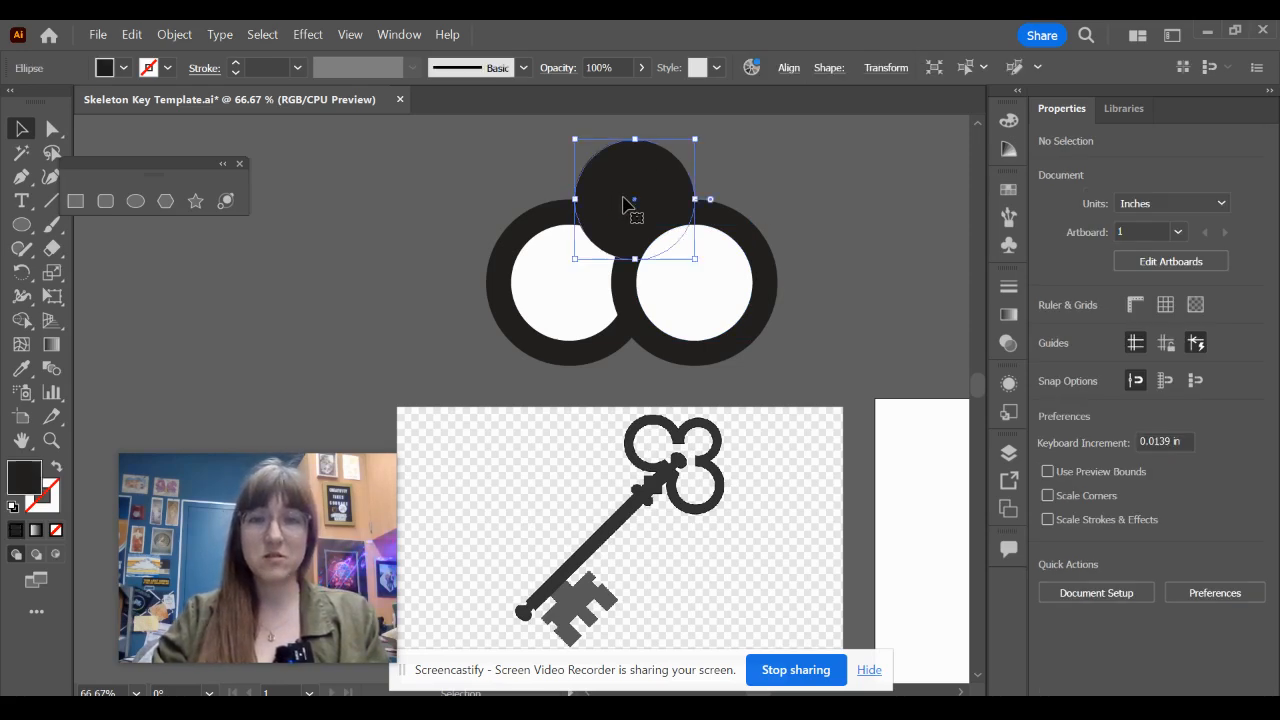
pyautogui.moveTo(623, 204); pyautogui.dragTo(537, 198)
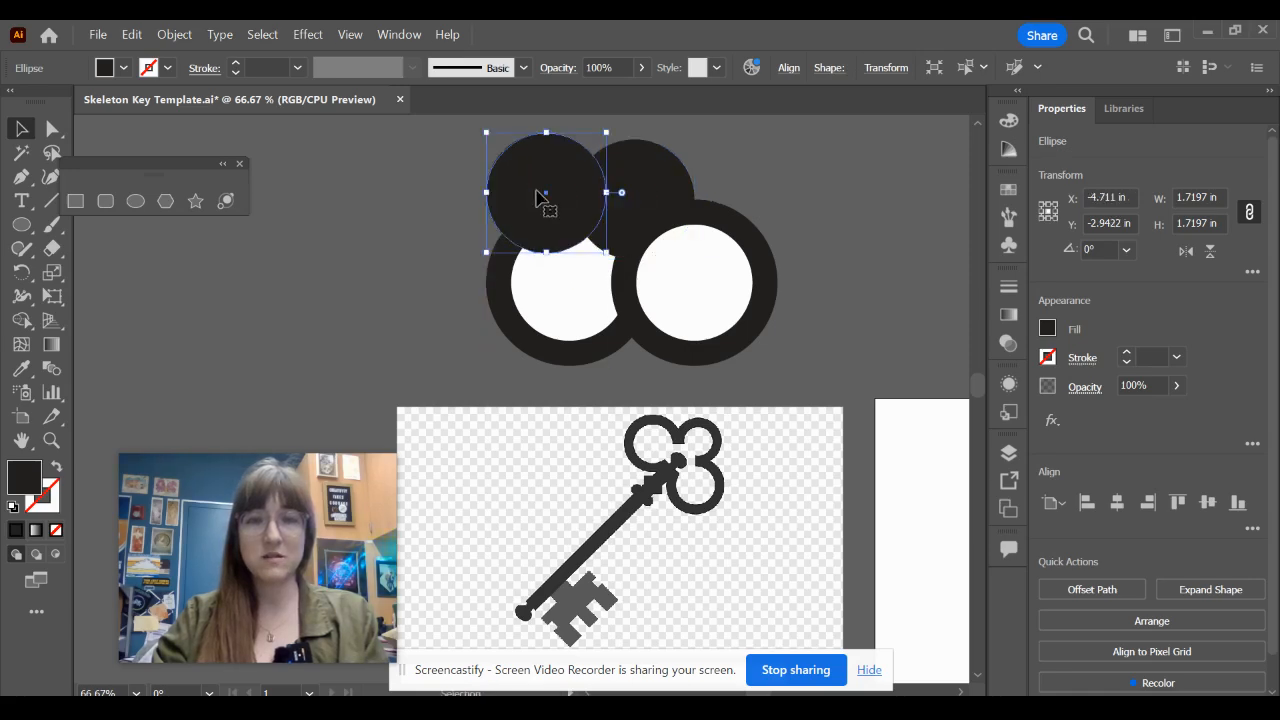
pyautogui.doubleClick(30, 472)
pyautogui.click(579, 211)
pyautogui.click(576, 201)
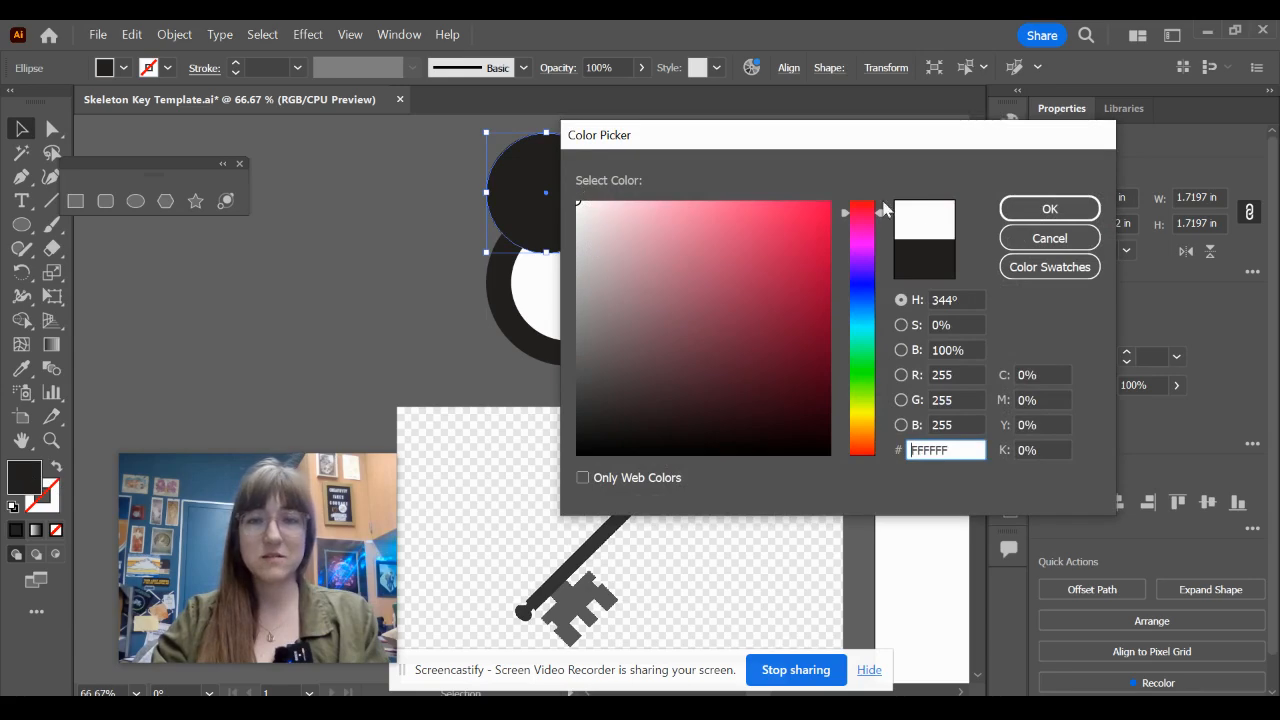
pyautogui.click(1013, 206)
# Centre the white copy on the upper black circle and scale it down from its centre to about 1.23 in across.
pyautogui.moveTo(590, 216); pyautogui.dragTo(652, 221)
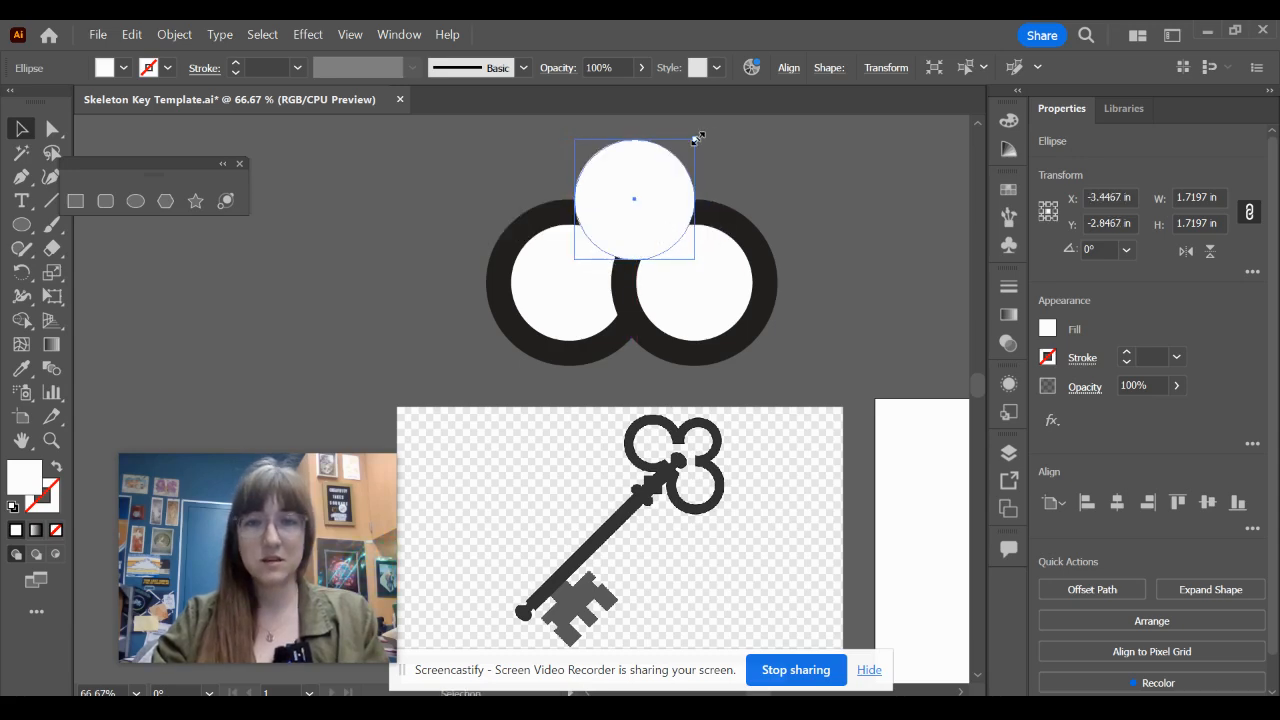
pyautogui.moveTo(695, 139)
pyautogui.mouseDown()
pyautogui.moveTo(708, 133)
pyautogui.moveTo(695, 158)
pyautogui.mouseUp()
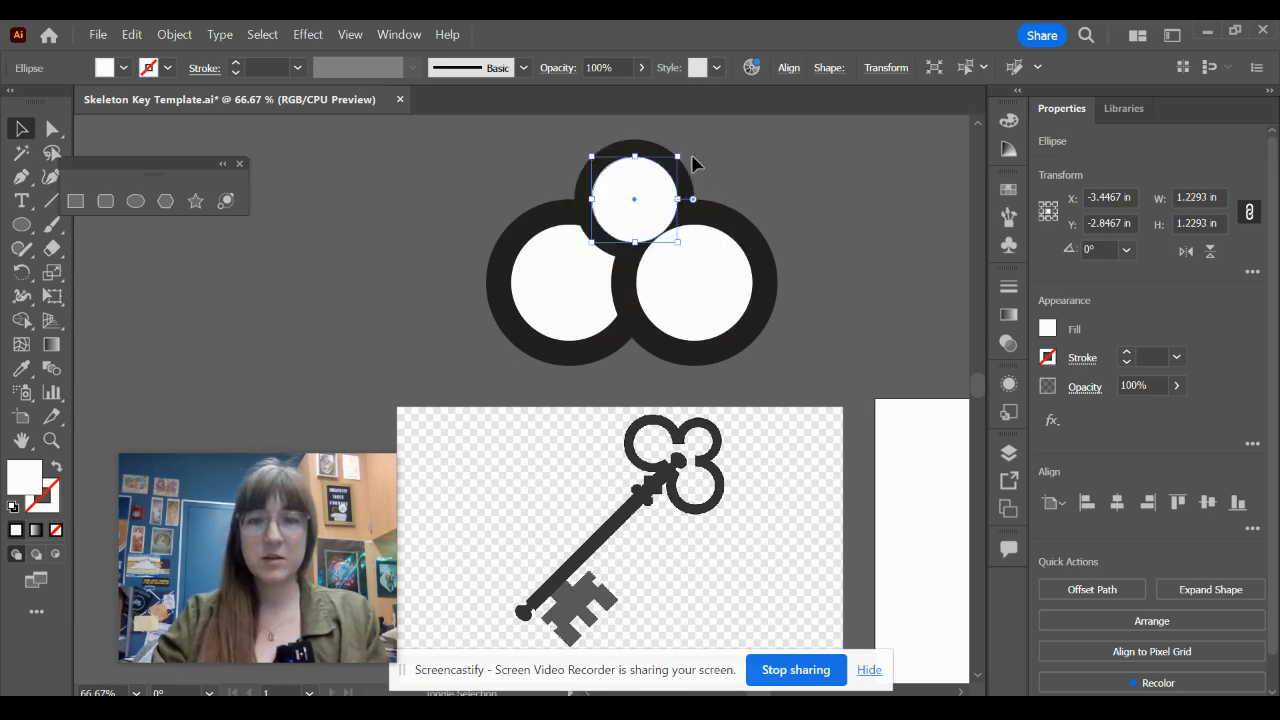
pyautogui.click(508, 171)
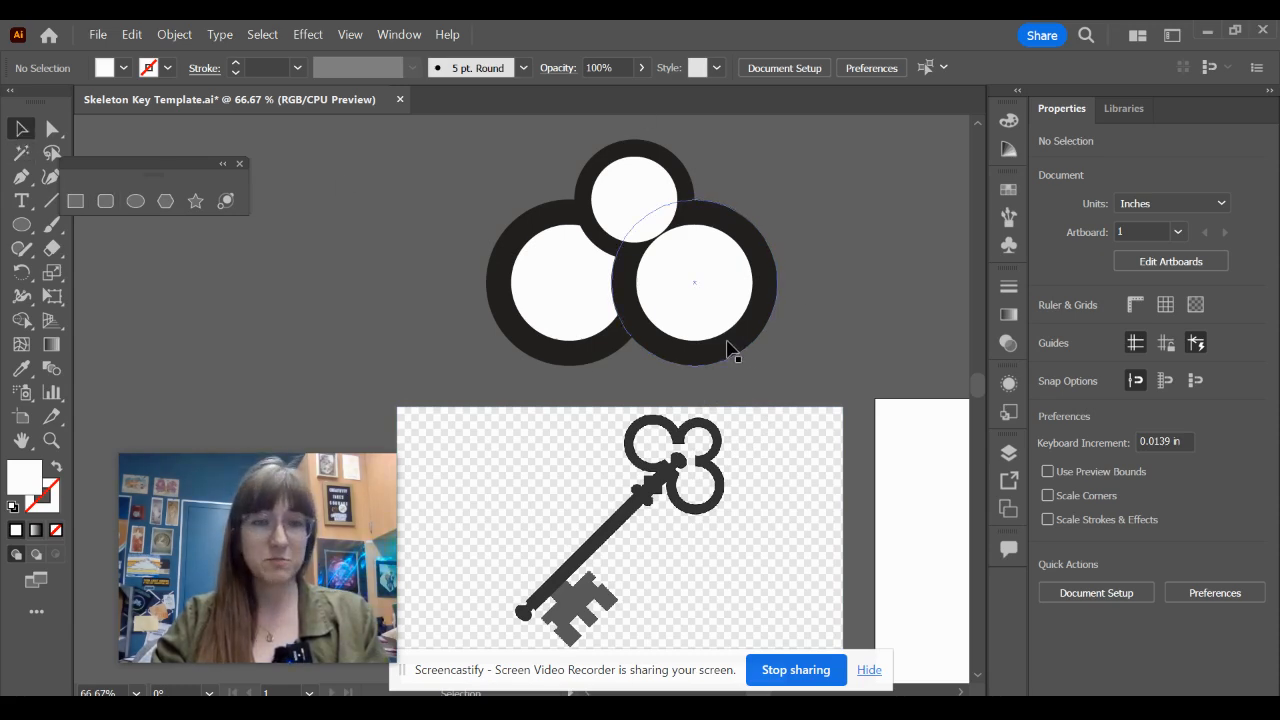
# Select the whole trefoil and cut away the three white inner circles with Shape Builder, leaving open black rings.
pyautogui.moveTo(476, 160); pyautogui.dragTo(772, 329)
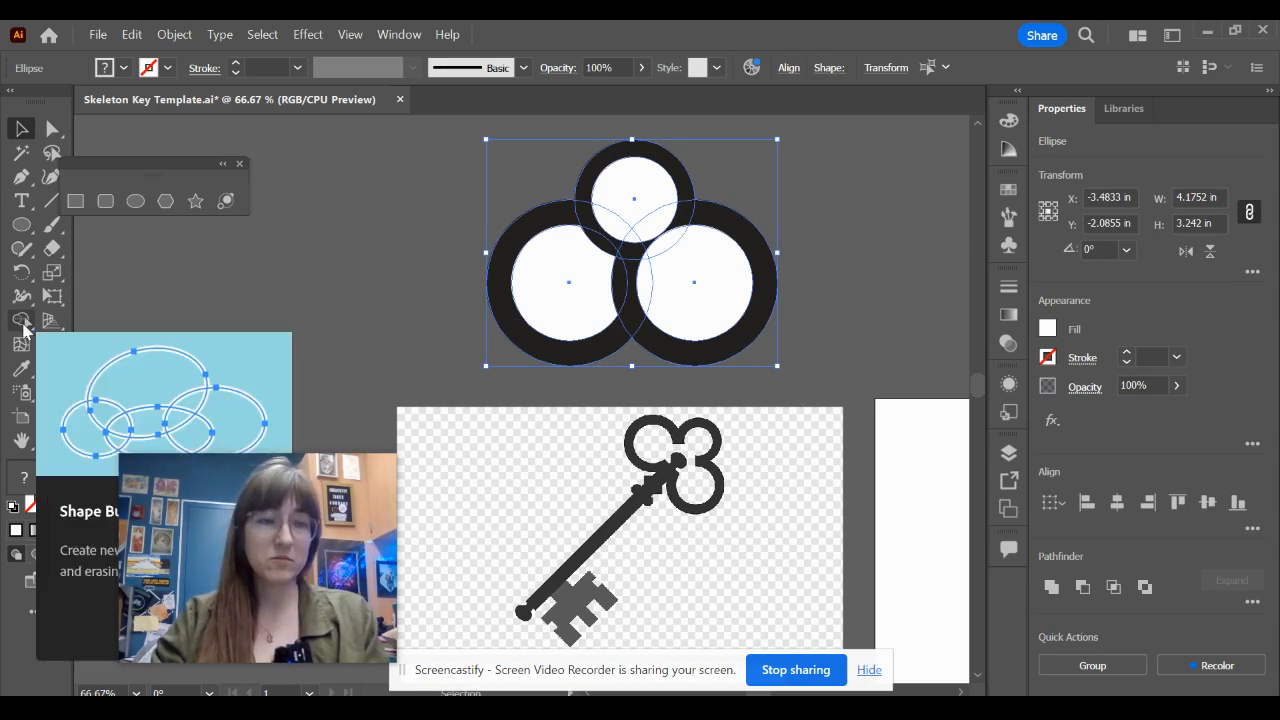
pyautogui.click(22, 322)
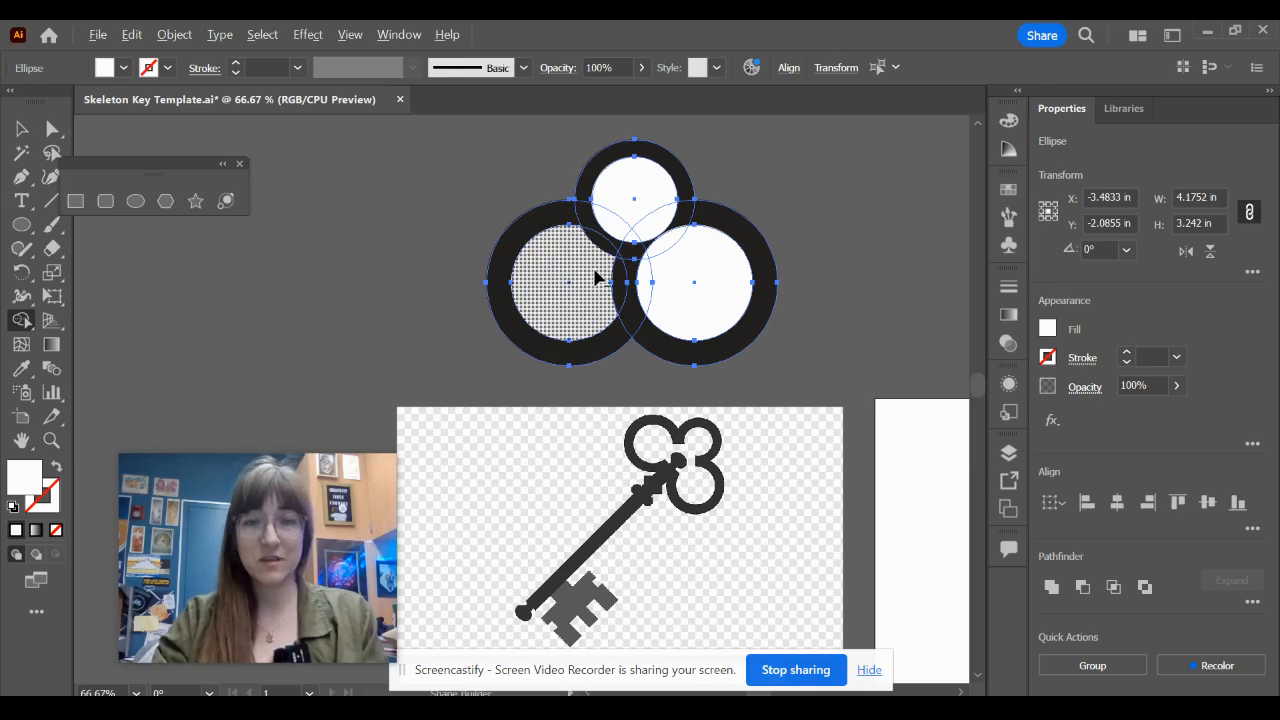
pyautogui.scroll(3, 589, 283)
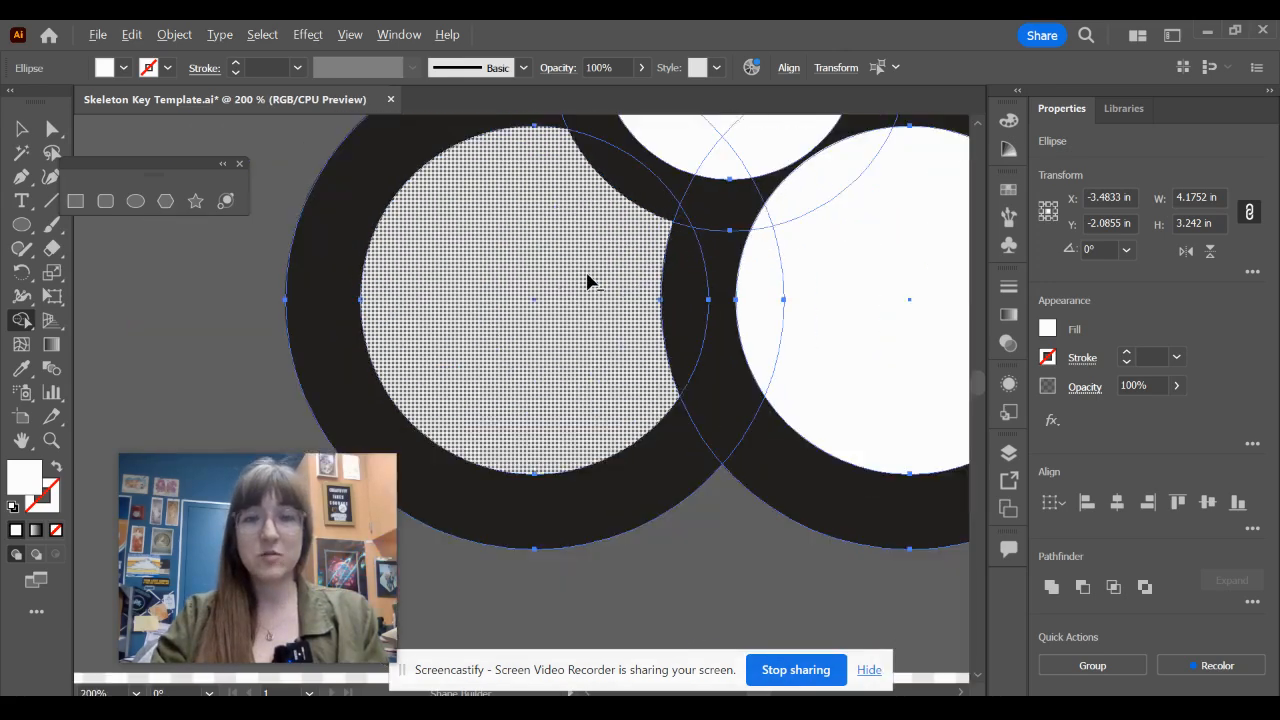
pyautogui.scroll(2, 597, 289)
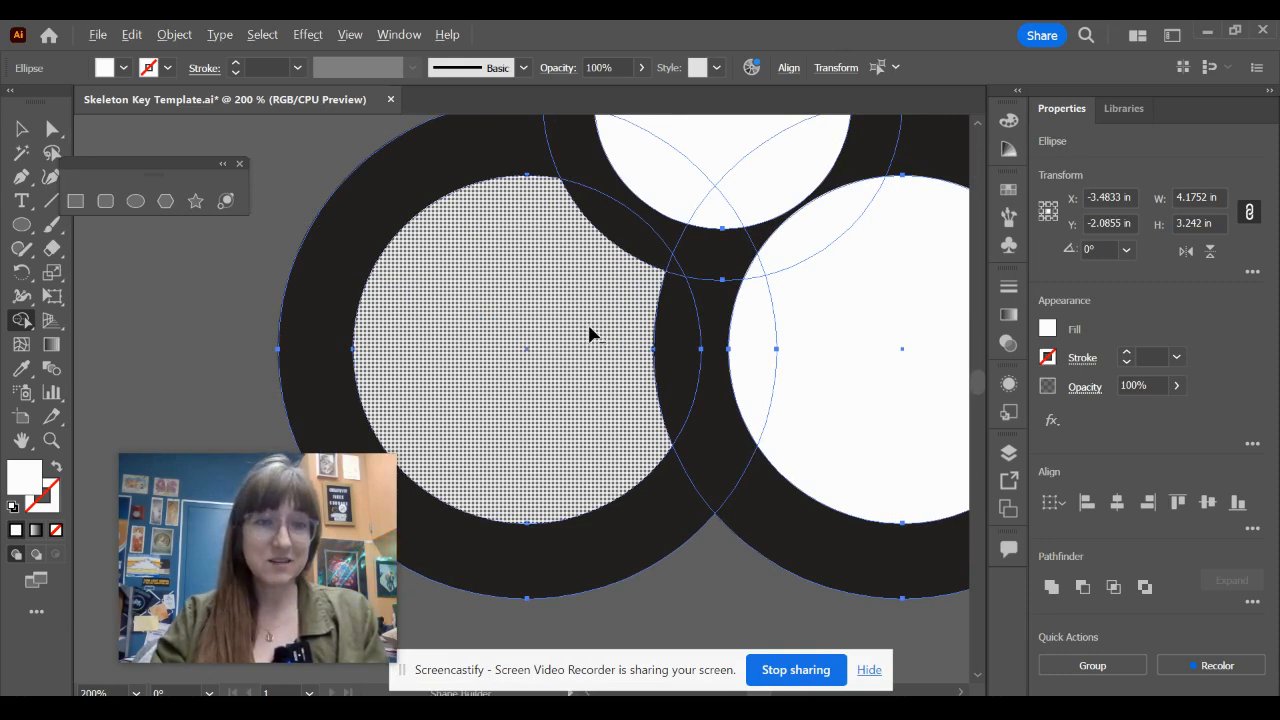
pyautogui.moveTo(562, 390)
pyautogui.mouseDown()
pyautogui.moveTo(630, 249)
pyautogui.moveTo(673, 274)
pyautogui.moveTo(677, 334)
pyautogui.mouseUp()
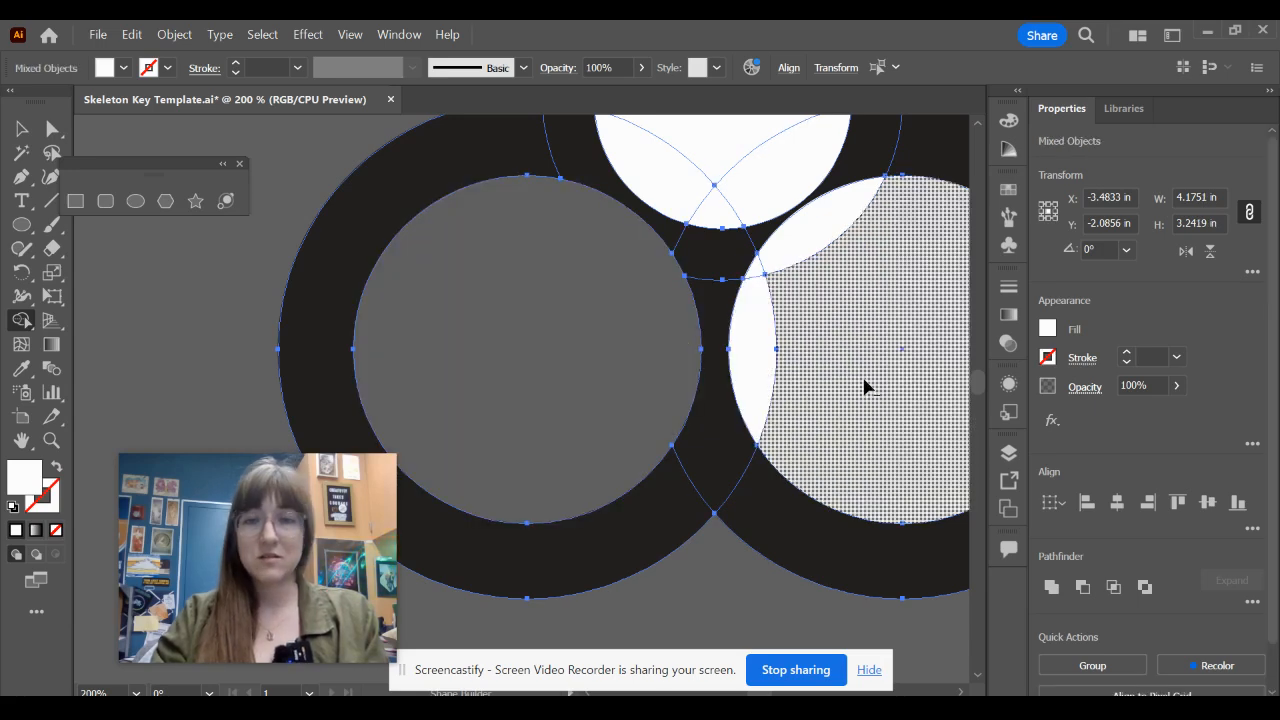
pyautogui.moveTo(865, 381)
pyautogui.mouseDown()
pyautogui.moveTo(803, 355)
pyautogui.moveTo(758, 310)
pyautogui.moveTo(801, 254)
pyautogui.moveTo(757, 281)
pyautogui.moveTo(780, 384)
pyautogui.moveTo(737, 441)
pyautogui.moveTo(687, 433)
pyautogui.moveTo(706, 363)
pyautogui.mouseUp()
pyautogui.scroll(5, 810, 285)
pyautogui.scroll(-1, 800, 278)
pyautogui.scroll(-3, 723, 369)
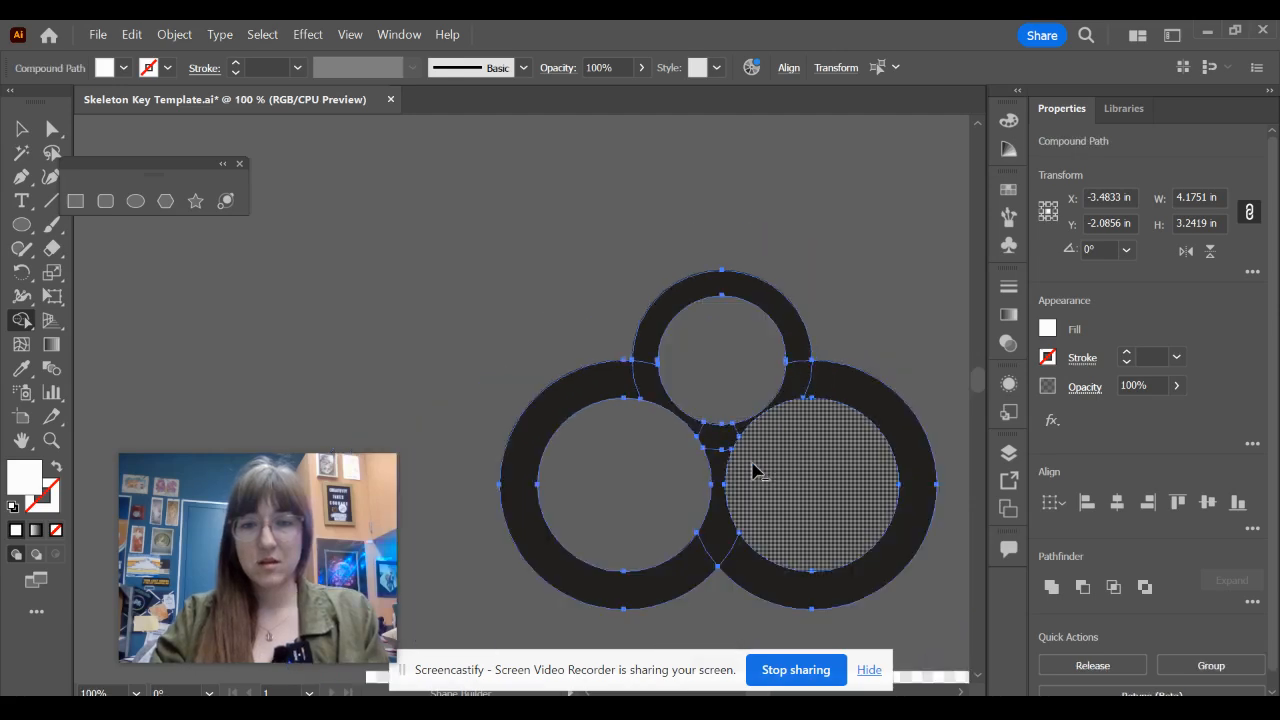
# Cut away the overlapping black pieces in the trefoil's centre with Shape Builder, joining the three openings.
pyautogui.scroll(3, 757, 472)
pyautogui.moveTo(700, 366)
pyautogui.mouseDown()
pyautogui.moveTo(691, 509)
pyautogui.moveTo(720, 508)
pyautogui.mouseUp()
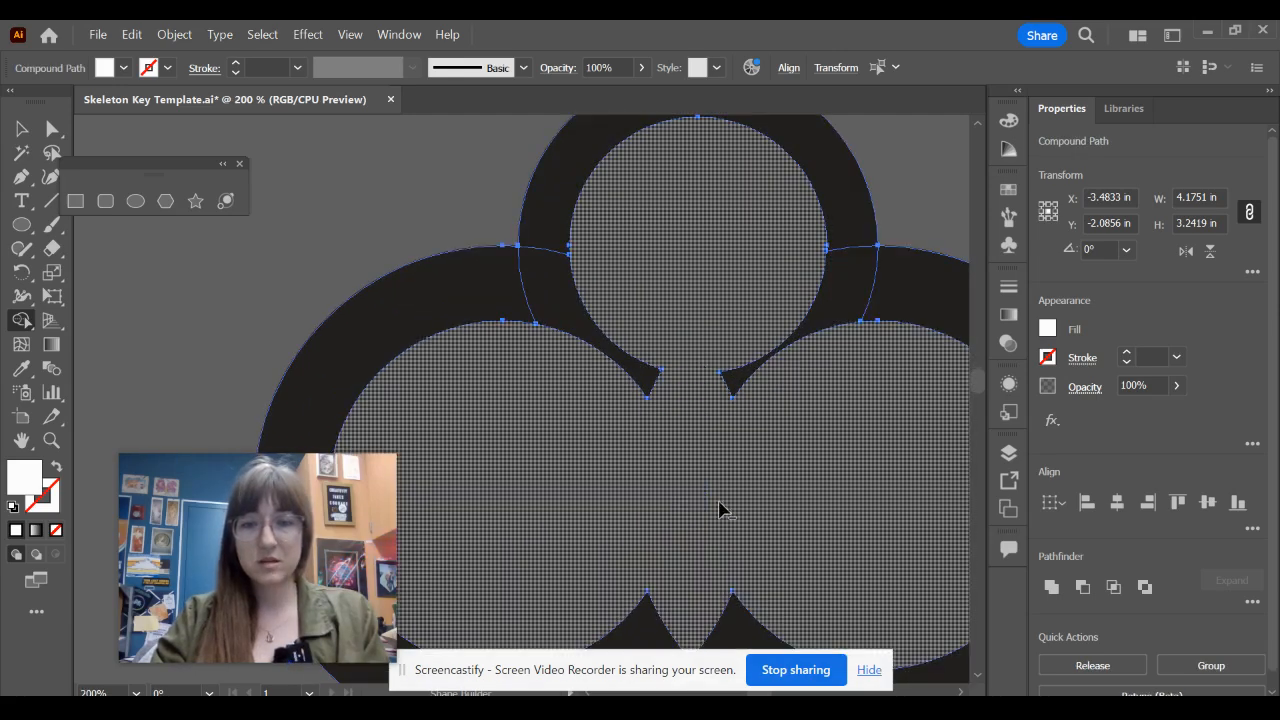
pyautogui.scroll(-3, 720, 508)
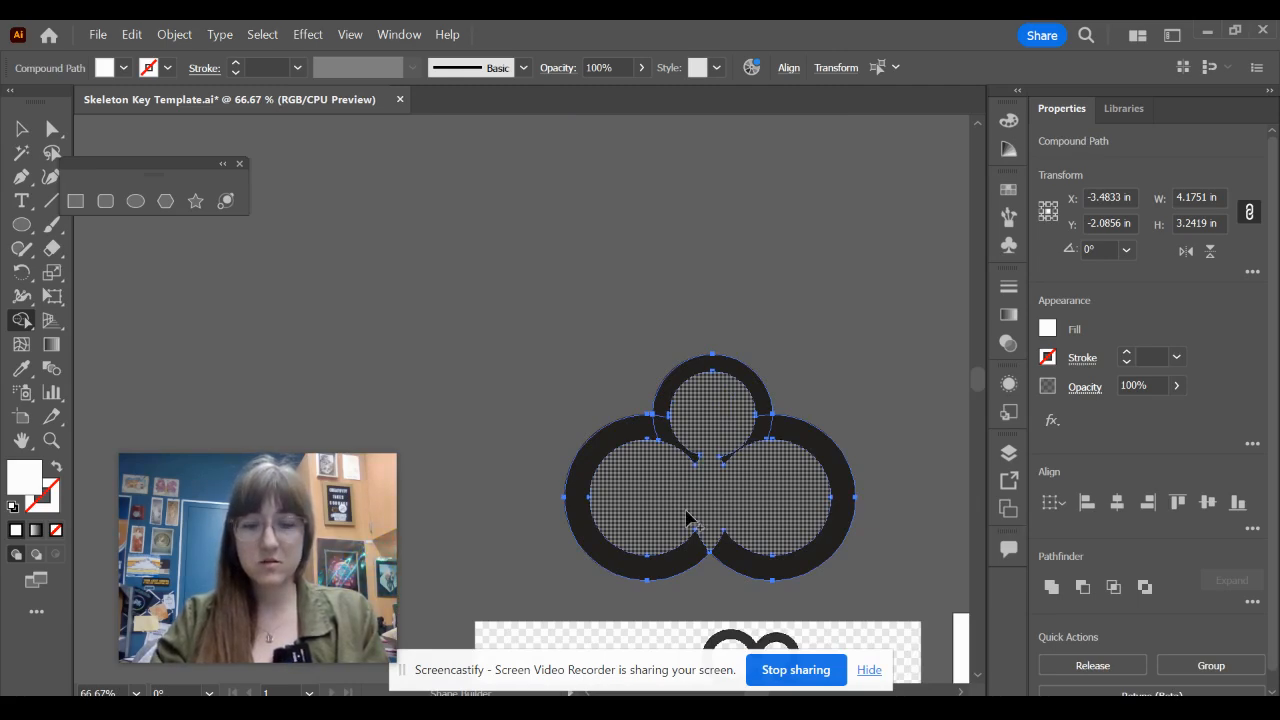
pyautogui.scroll(2, 686, 517)
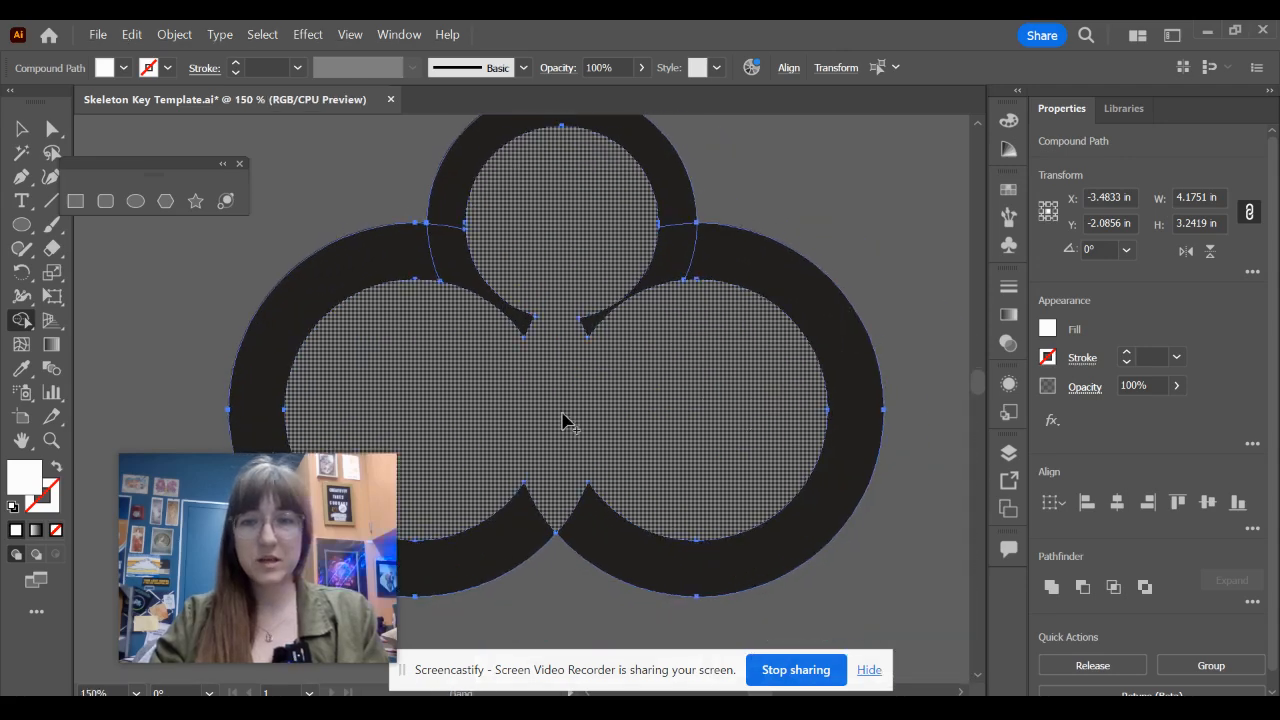
pyautogui.scroll(-4, 574, 434)
pyautogui.scroll(2, 575, 432)
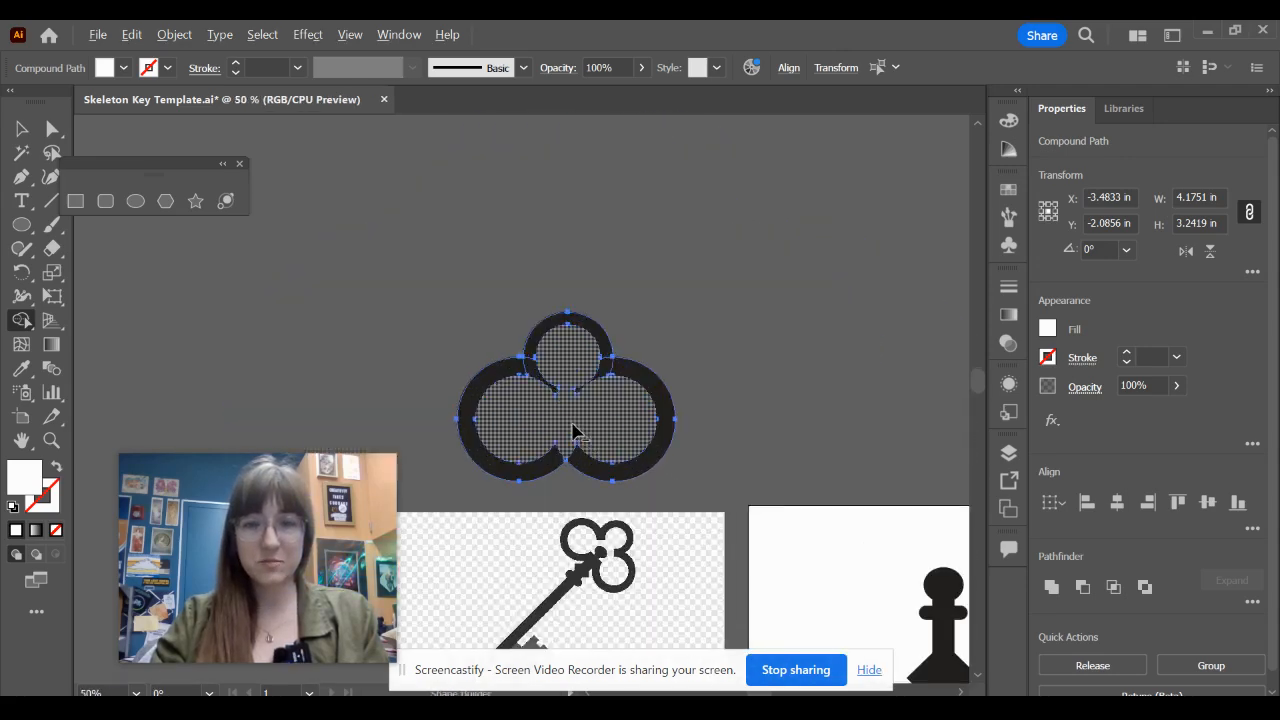
pyautogui.scroll(-2, 620, 445)
pyautogui.scroll(1, 670, 458)
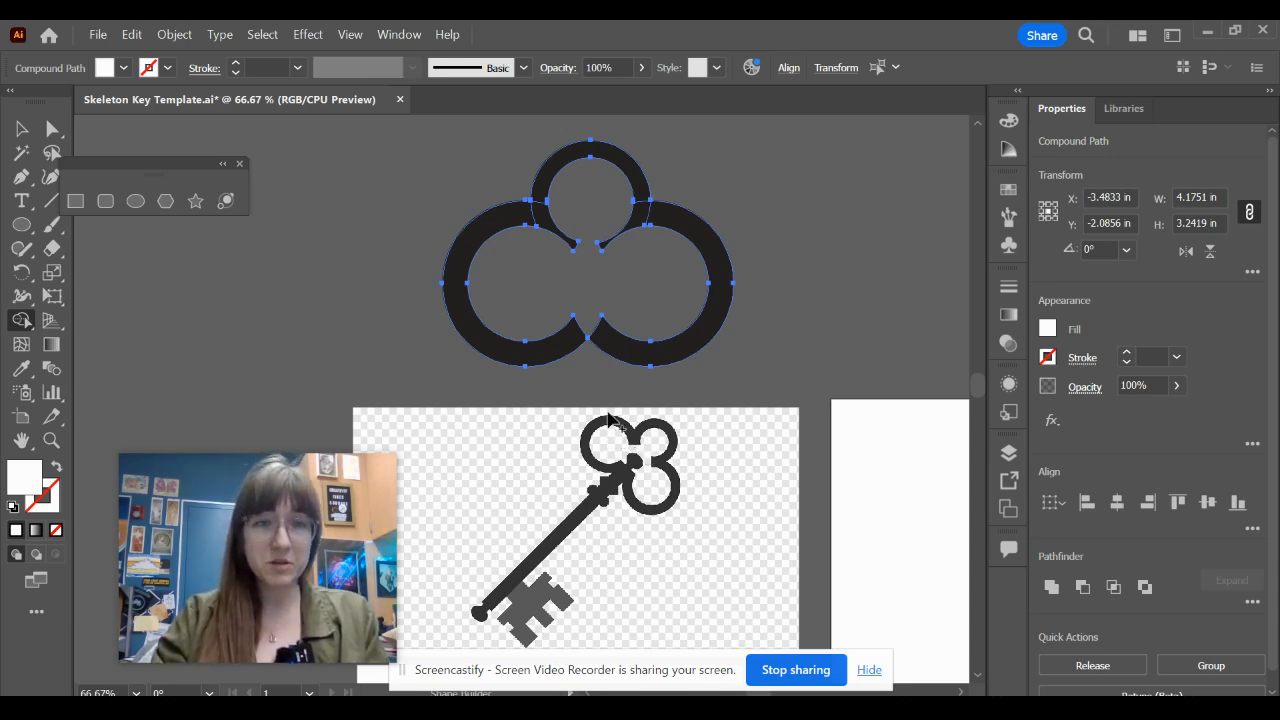
# Draw a black rectangle about 1.39 by 0.45 in across the trefoil's lower centre, where the two large rings meet.
pyautogui.moveTo(162, 183); pyautogui.dragTo(235, 199)
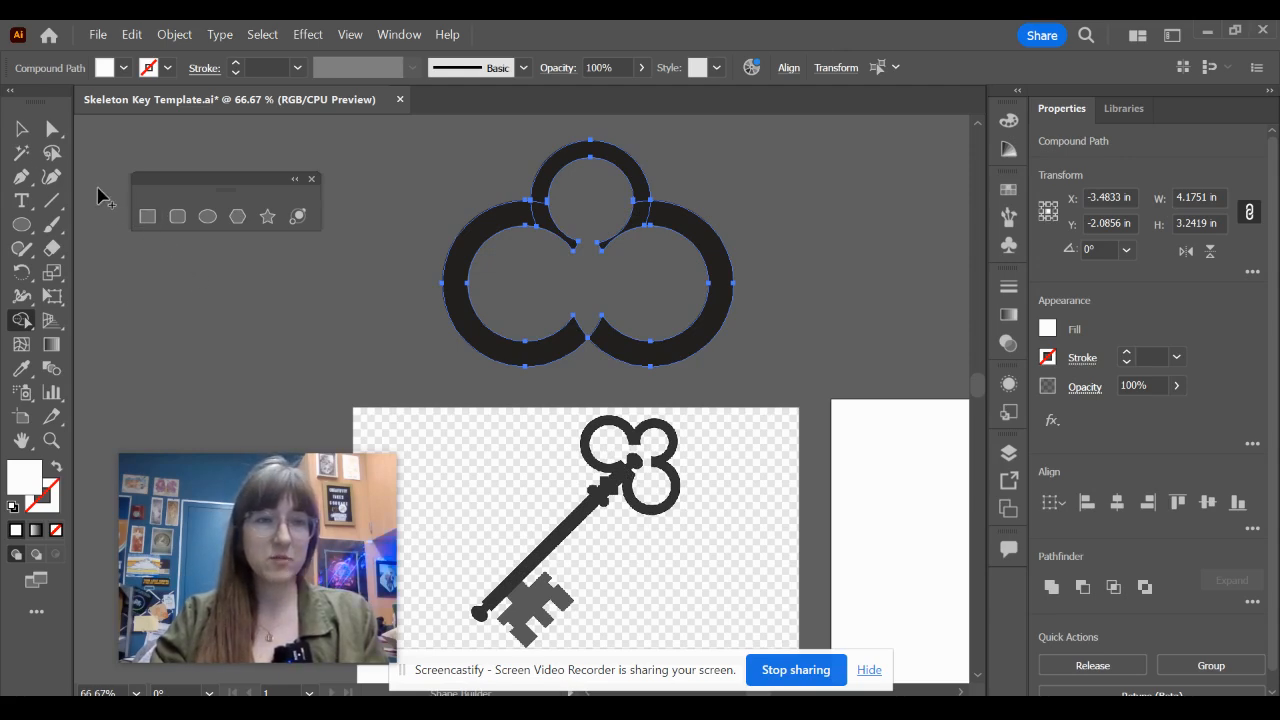
pyautogui.click(146, 218)
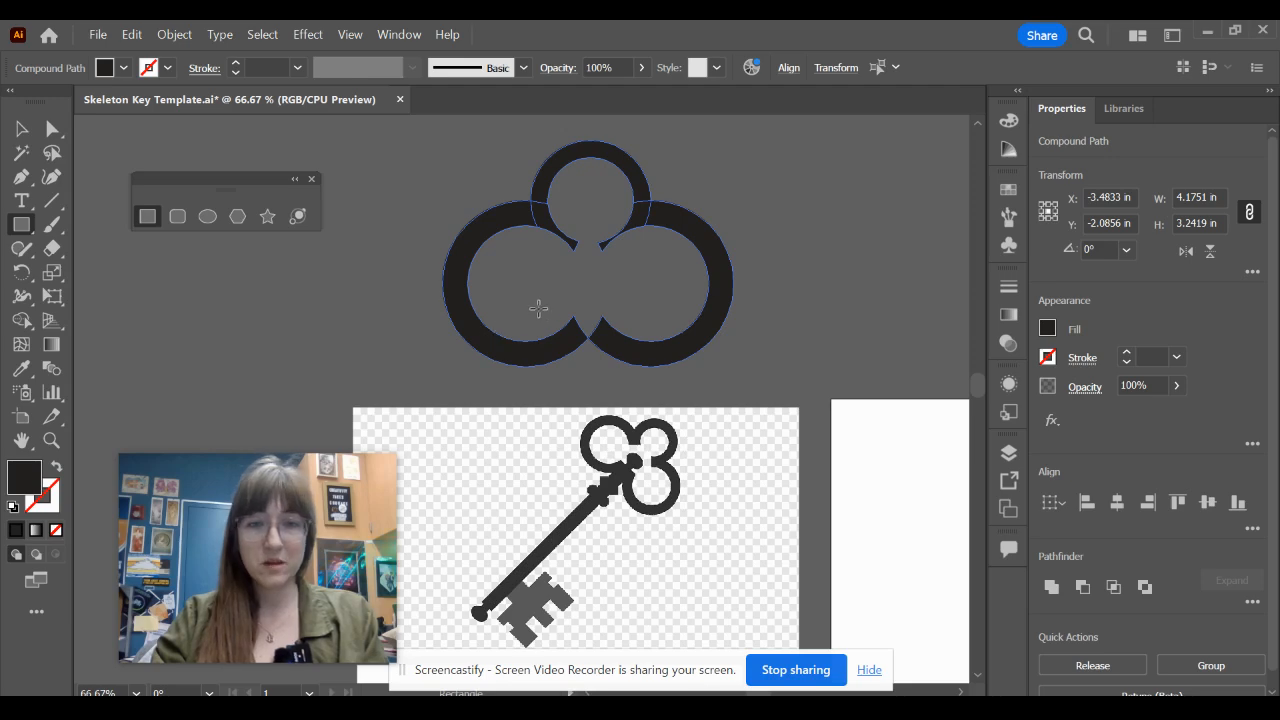
pyautogui.moveTo(538, 308); pyautogui.dragTo(637, 339)
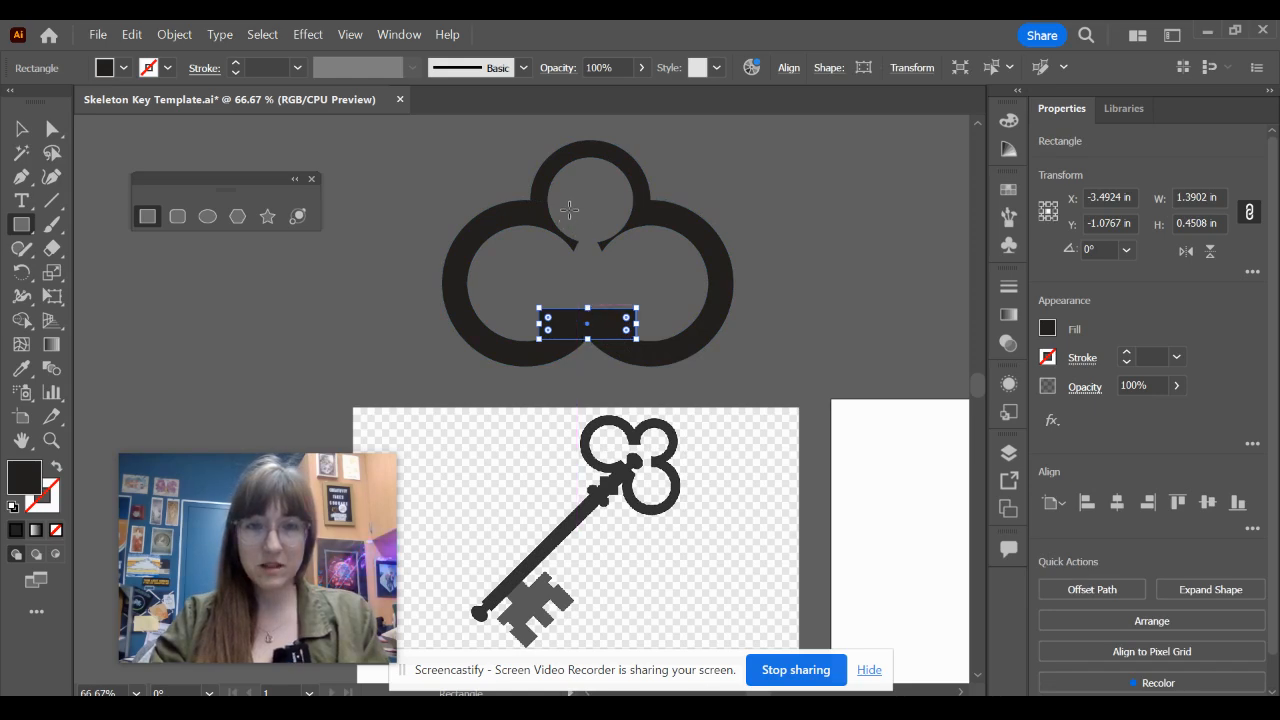
# Place a black bar about 0.28 by 0.66 in, rotated to 315°, over the upper-left ring joint and reflect a copy onto the upper-right joint.
pyautogui.moveTo(570, 210); pyautogui.dragTo(549, 256)
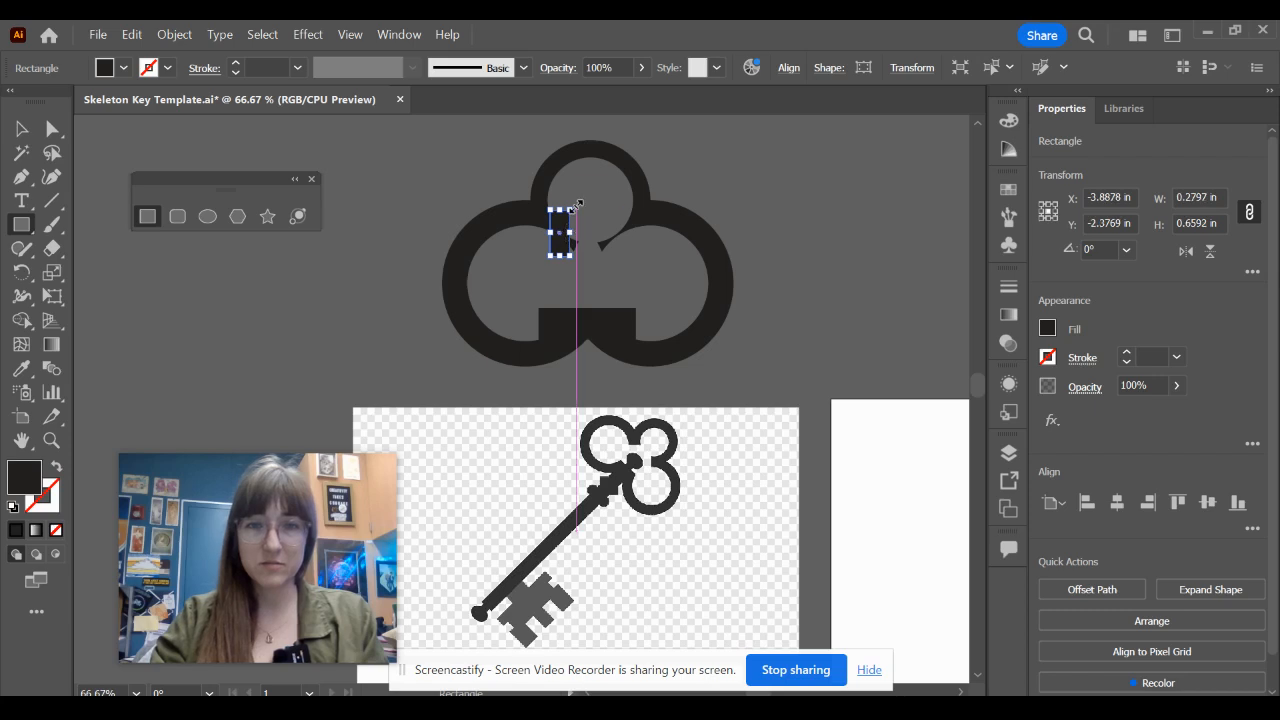
pyautogui.moveTo(574, 202); pyautogui.dragTo(557, 236)
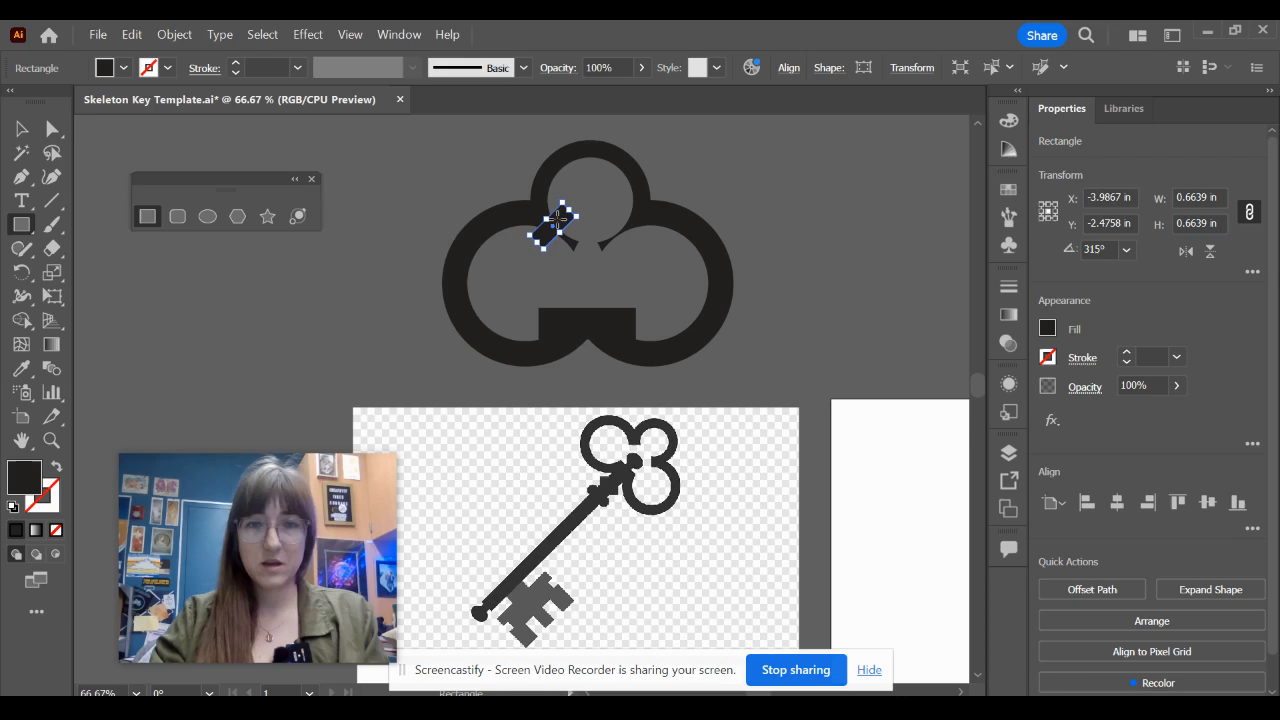
pyautogui.rightClick(558, 218)
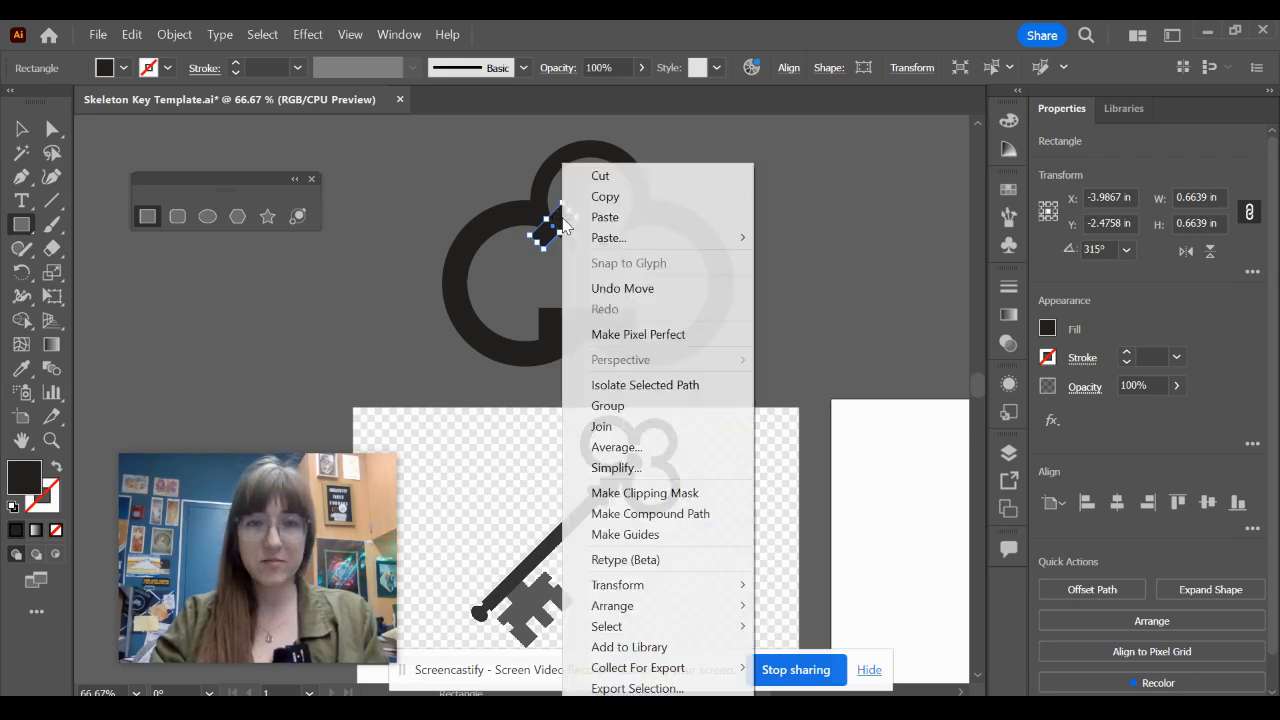
pyautogui.moveTo(700, 588)
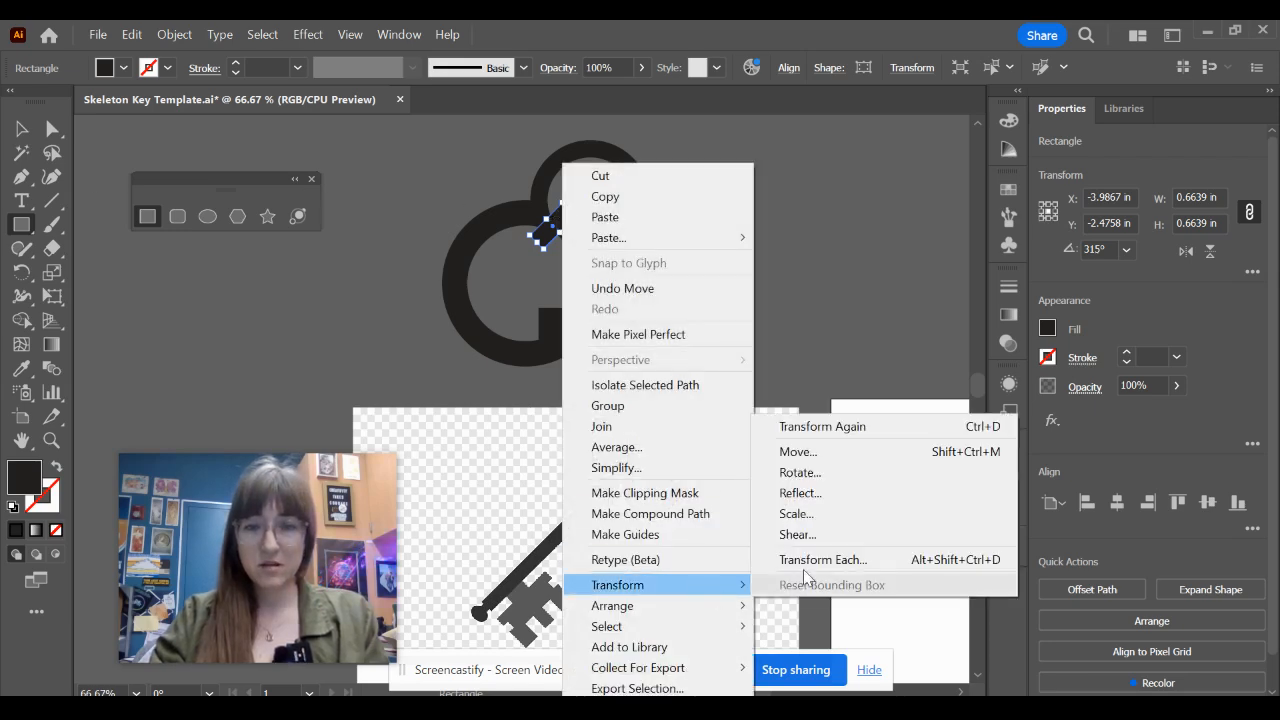
pyautogui.click(806, 489)
pyautogui.click(627, 458)
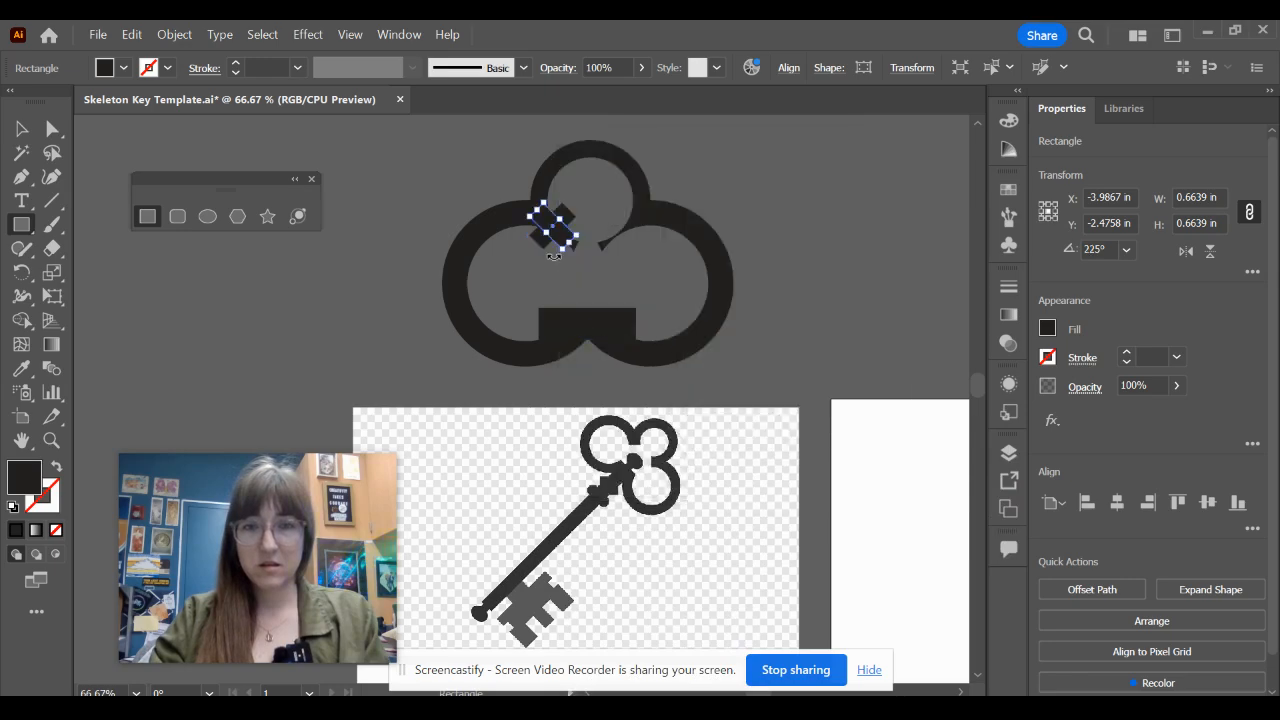
pyautogui.moveTo(571, 246); pyautogui.dragTo(611, 241)
pyautogui.moveTo(611, 241); pyautogui.dragTo(612, 241)
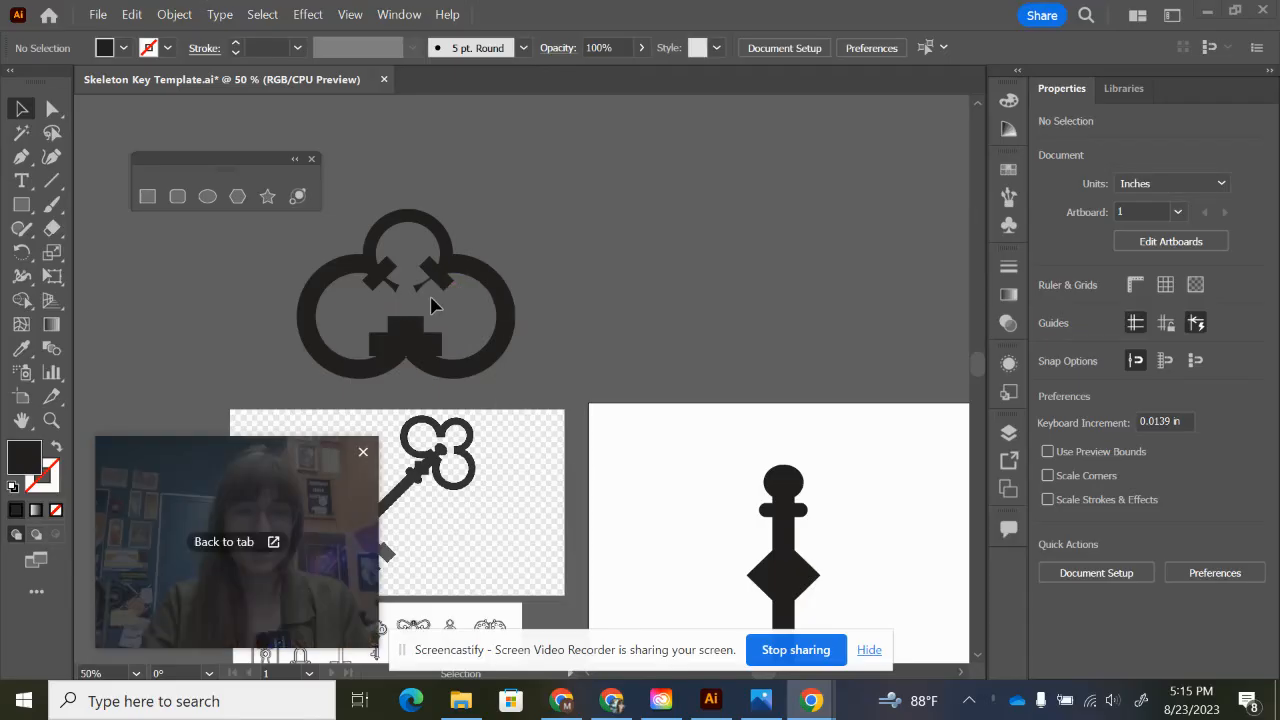
pyautogui.scroll(2, 428, 302)
pyautogui.moveTo(483, 305); pyautogui.dragTo(730, 302)
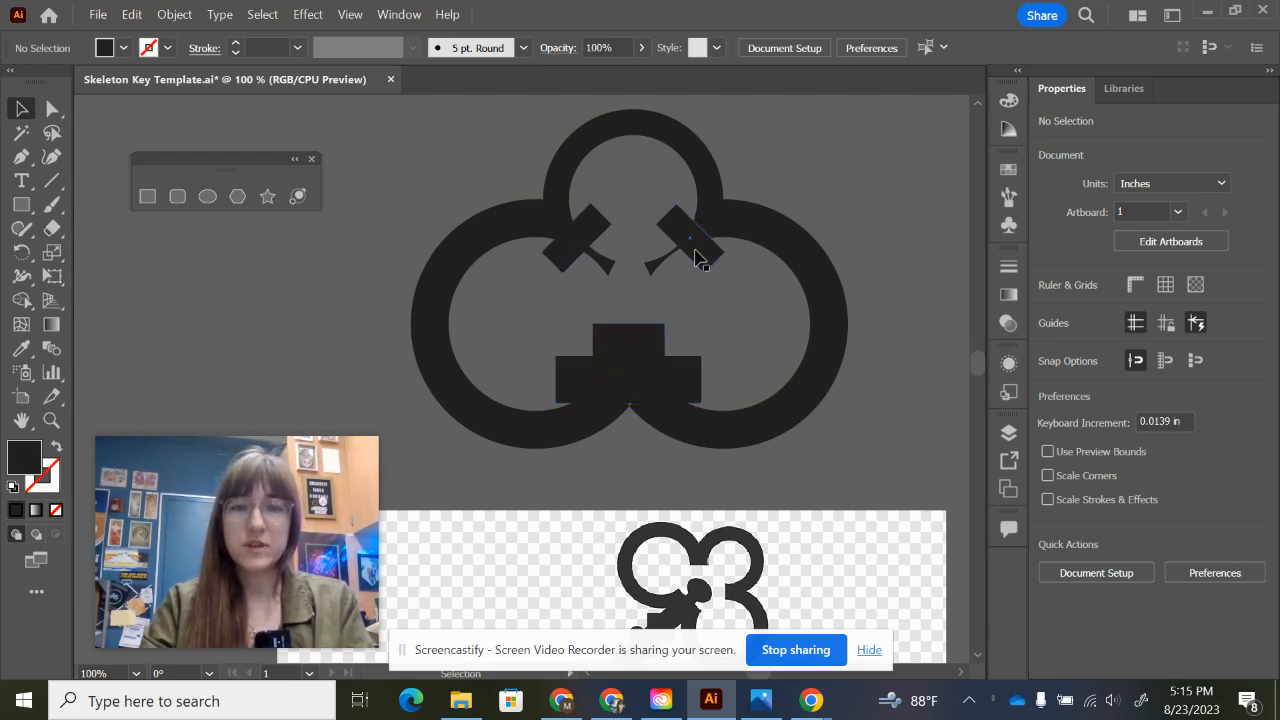
pyautogui.scroll(-1, 723, 306)
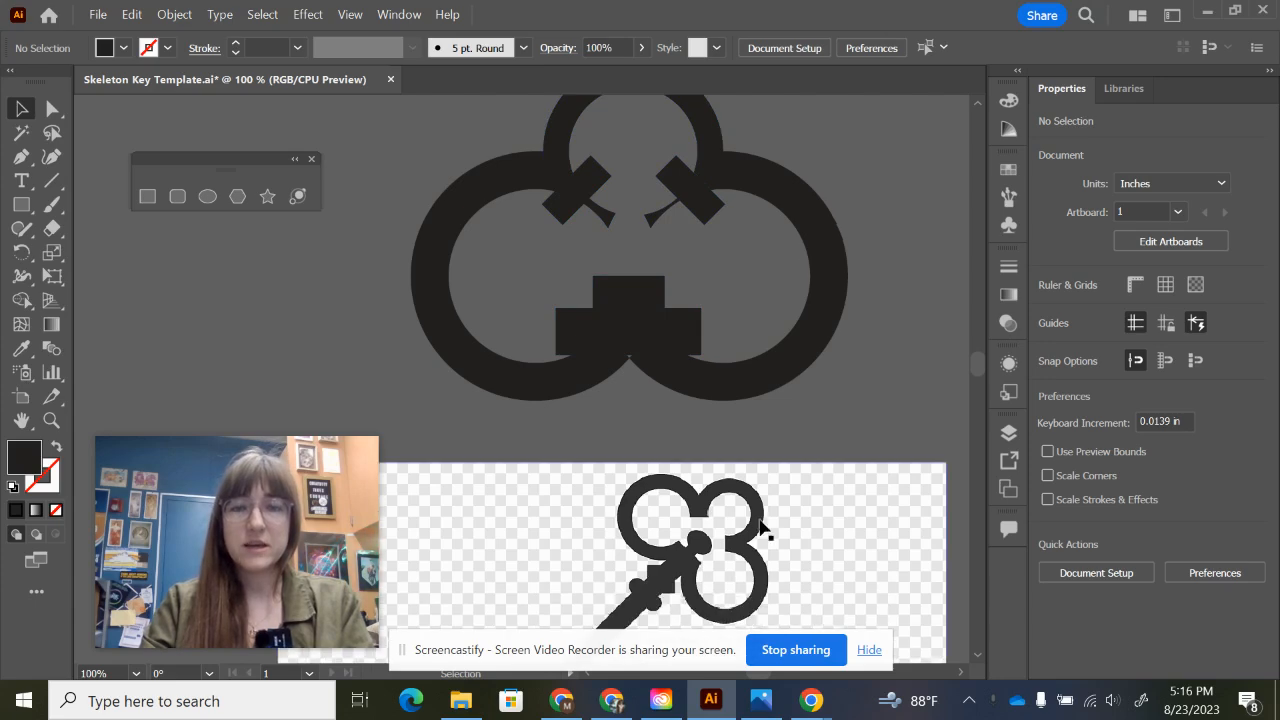
# Select the trefoil with all its bars and cut away the parts of the lower rectangles protruding into the opening with Shape Builder.
pyautogui.scroll(-2, 708, 523)
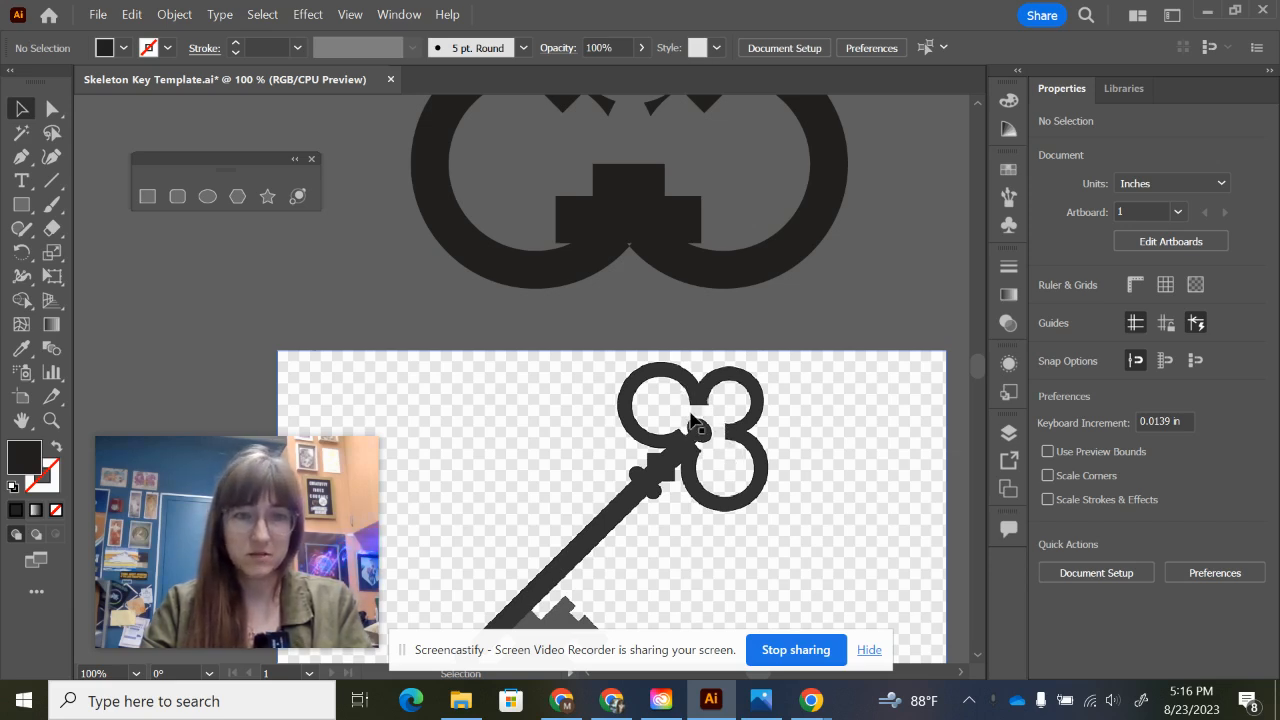
pyautogui.scroll(3, 705, 415)
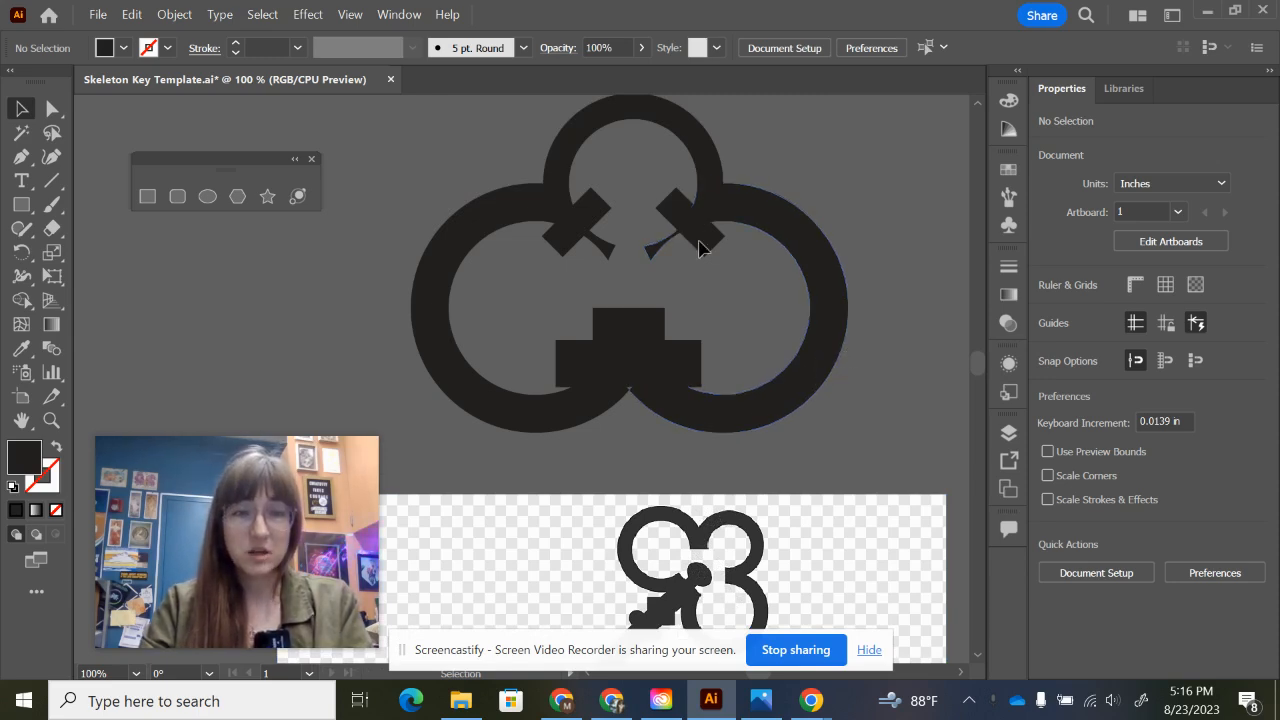
pyautogui.moveTo(418, 114); pyautogui.dragTo(854, 420)
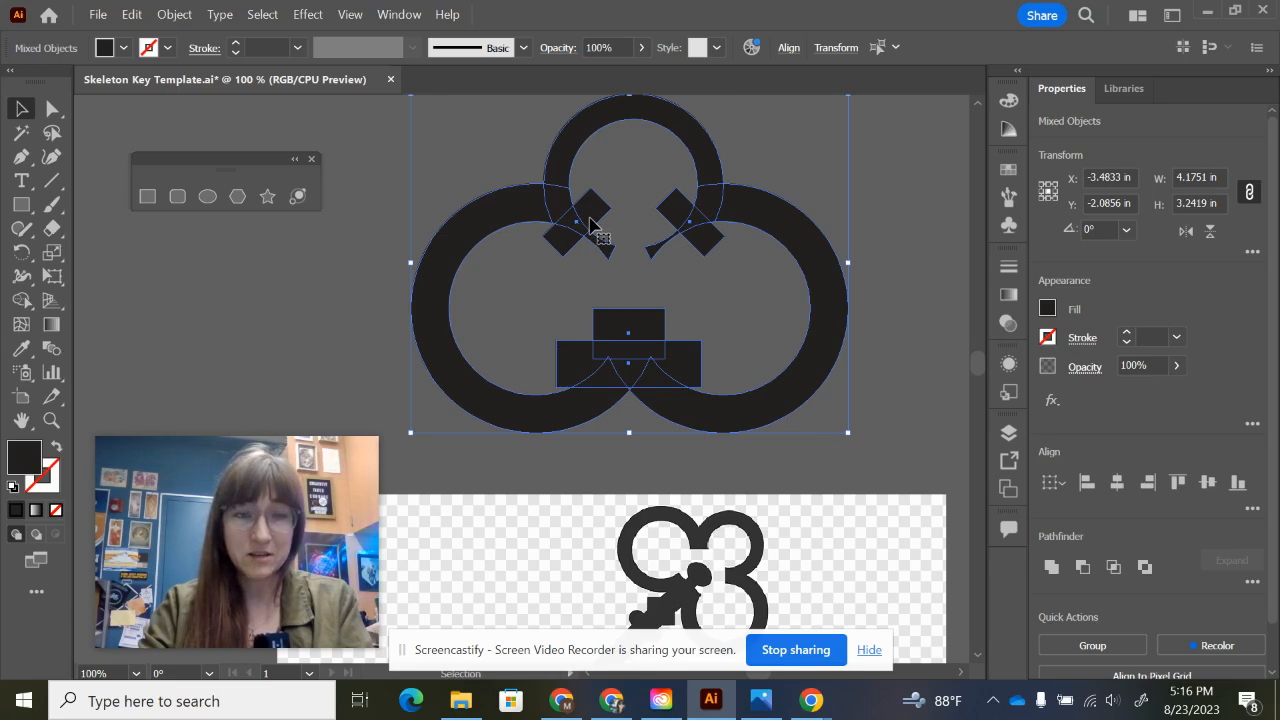
pyautogui.click(21, 300)
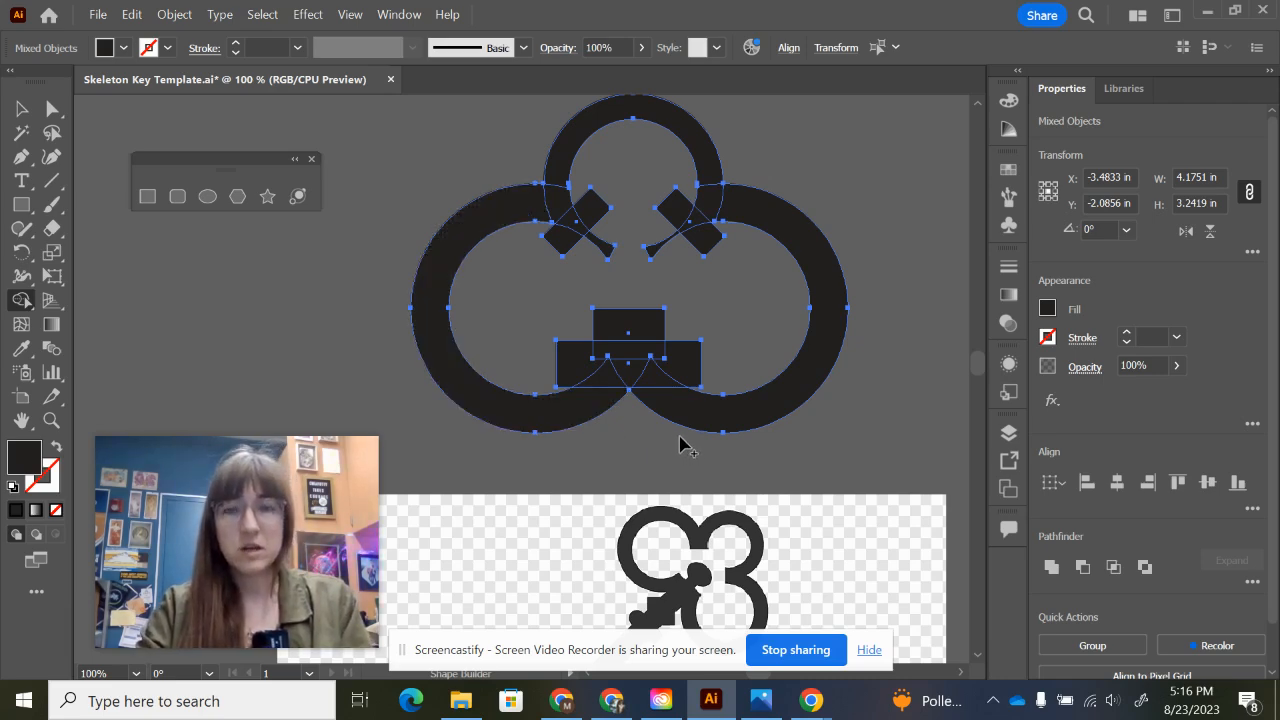
pyautogui.scroll(1, 680, 447)
pyautogui.scroll(1, 643, 435)
pyautogui.scroll(-1, 643, 435)
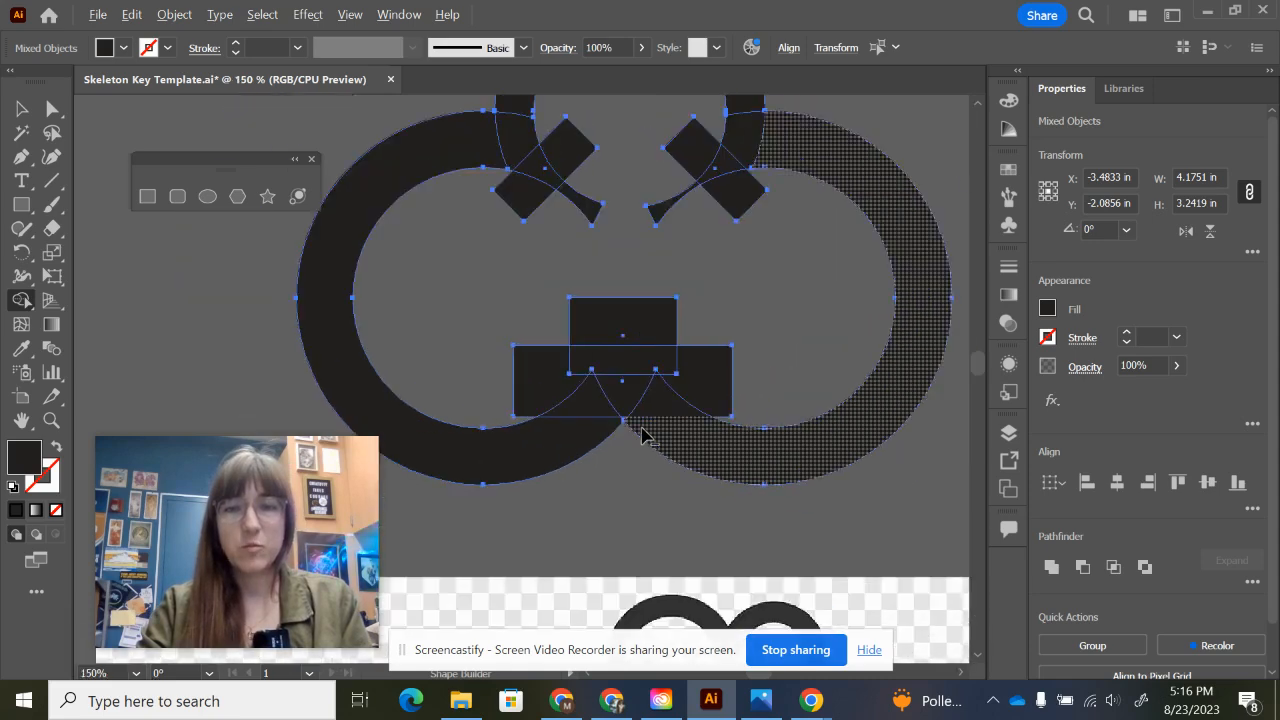
pyautogui.moveTo(720, 343); pyautogui.dragTo(683, 380)
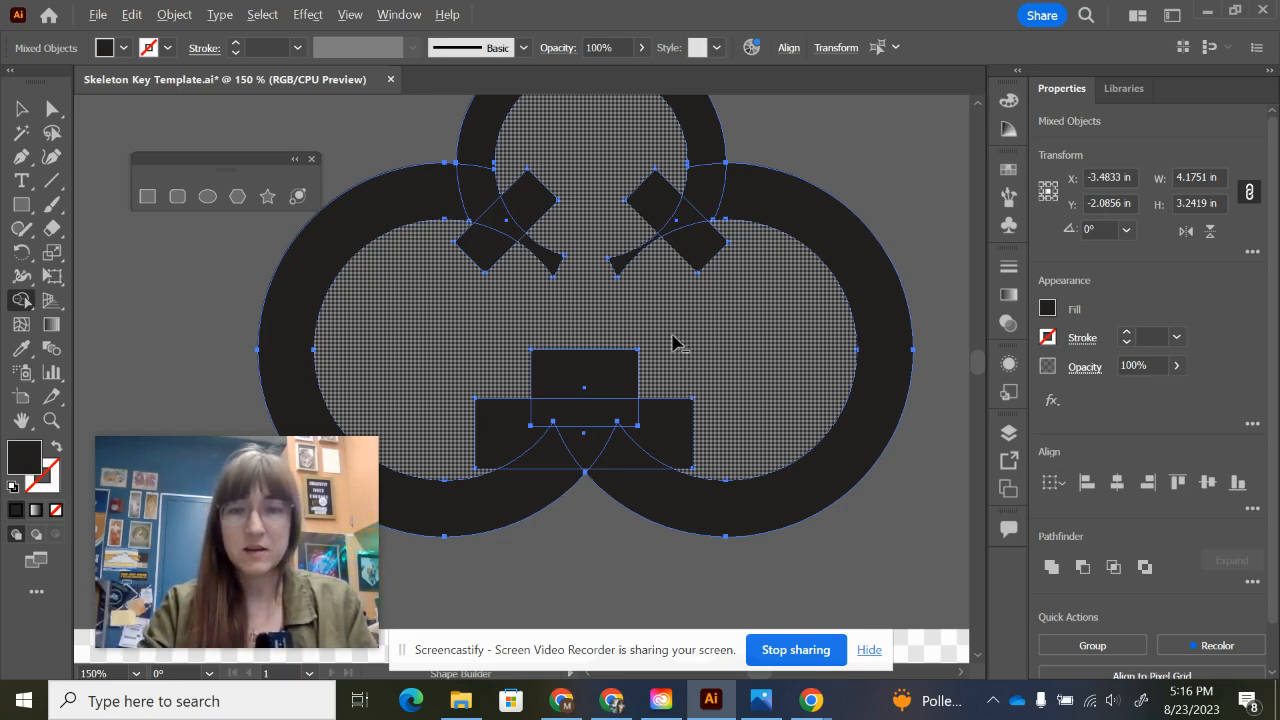
pyautogui.moveTo(703, 349)
pyautogui.mouseDown()
pyautogui.moveTo(669, 422)
pyautogui.moveTo(567, 381)
pyautogui.moveTo(502, 432)
pyautogui.mouseUp()
# Remove the two small tips above the lower joint and merge the joint's pieces, including the tiny gap, into one shape with Shape Builder.
pyautogui.scroll(-5, 845, 520)
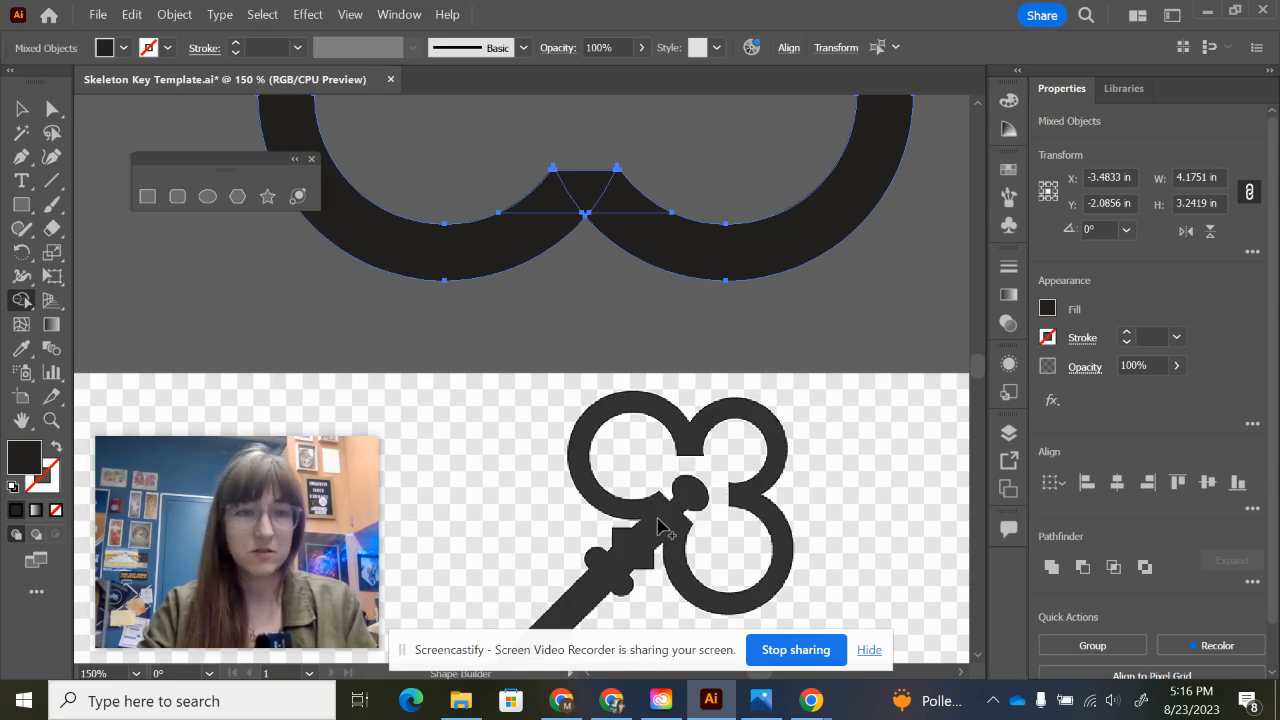
pyautogui.scroll(2, 604, 398)
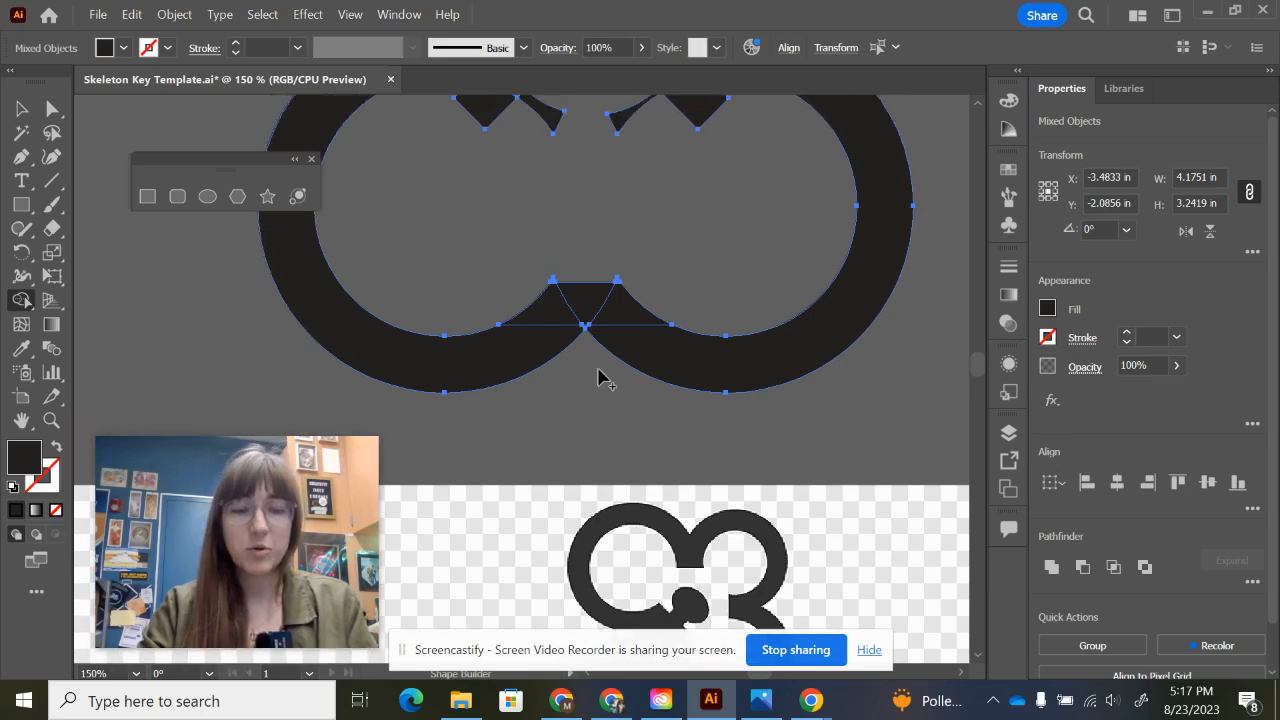
pyautogui.scroll(5, 600, 334)
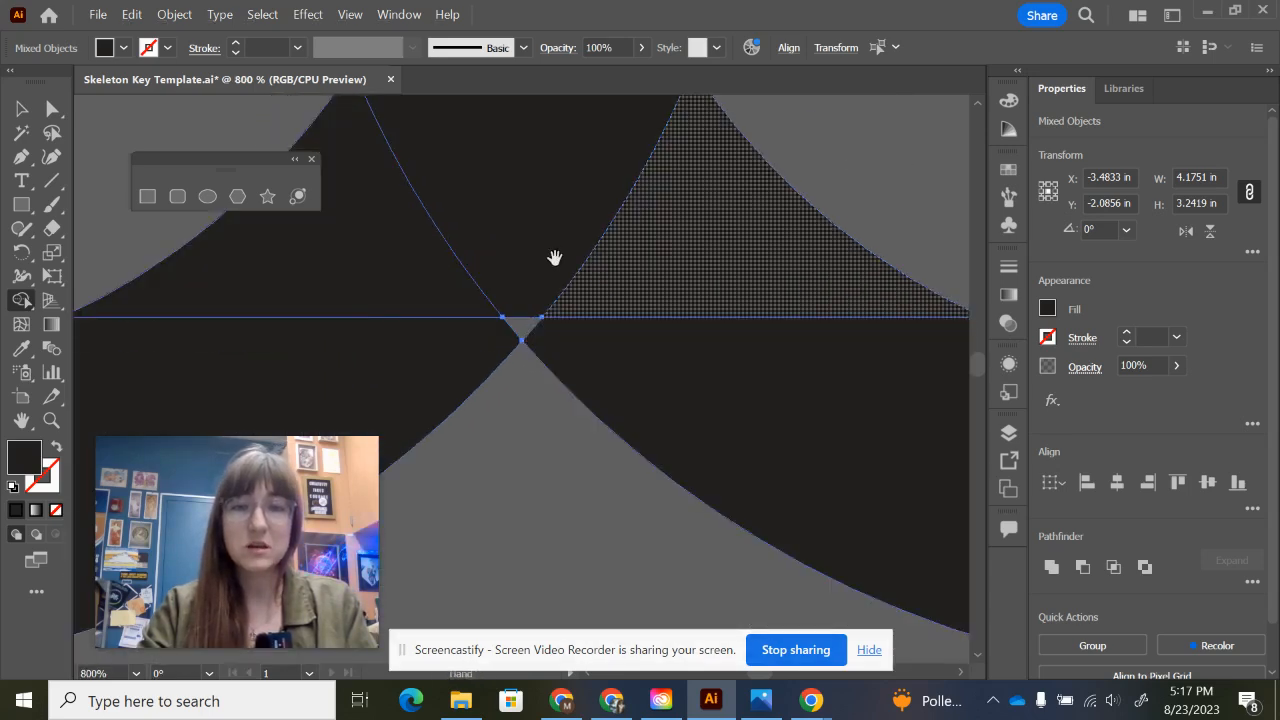
pyautogui.moveTo(555, 258); pyautogui.dragTo(654, 357)
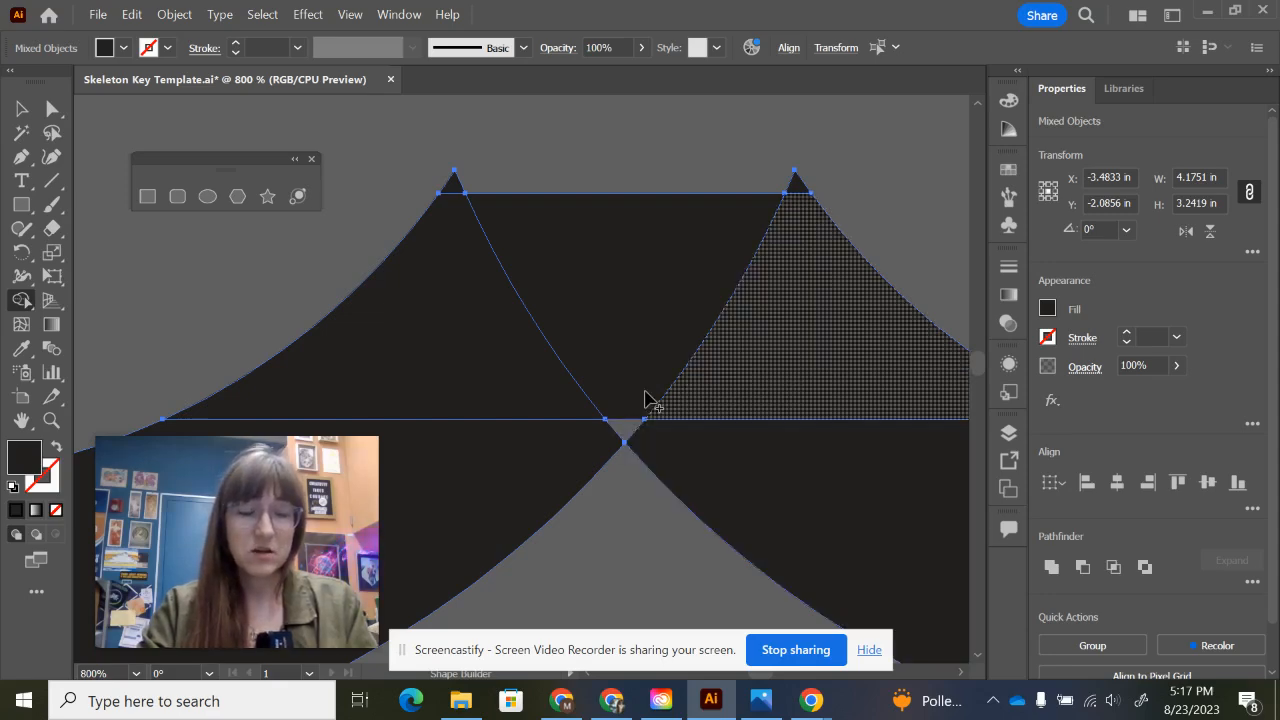
pyautogui.keyDown('alt'); pyautogui.click(455, 184); pyautogui.keyUp('alt')
pyautogui.moveTo(702, 162); pyautogui.dragTo(812, 186)
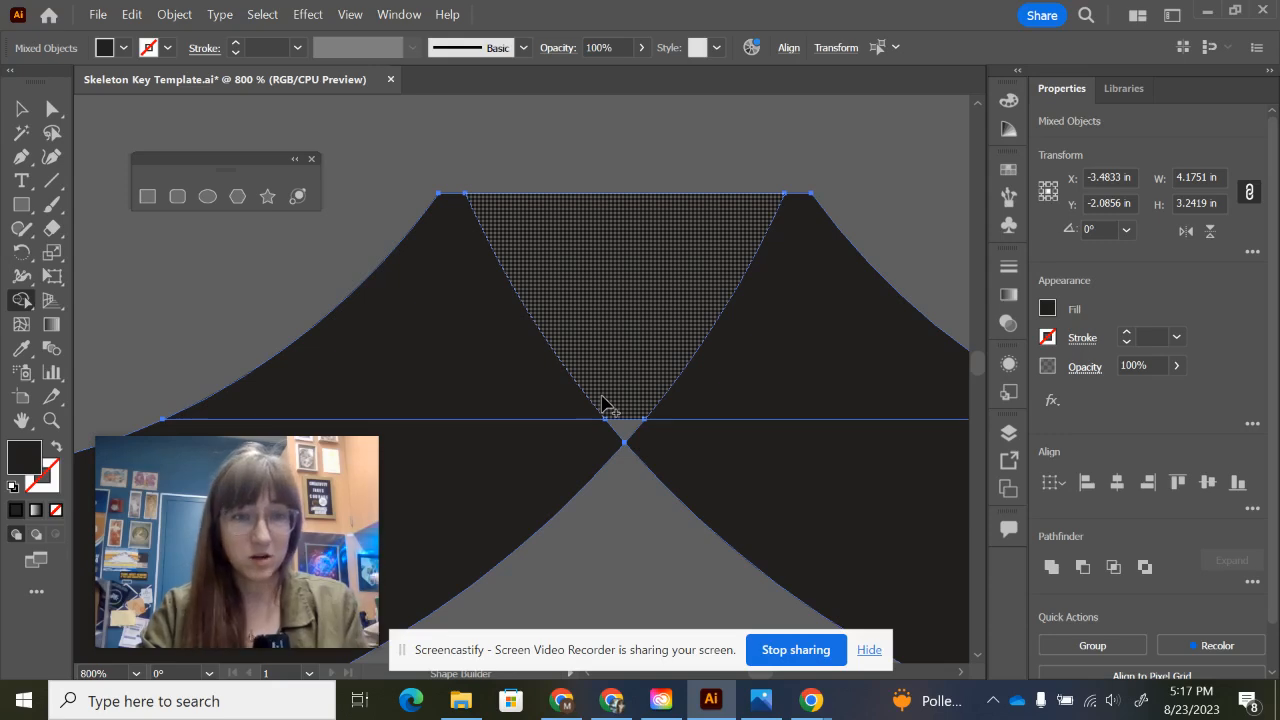
pyautogui.moveTo(551, 429)
pyautogui.mouseDown()
pyautogui.moveTo(625, 436)
pyautogui.moveTo(676, 418)
pyautogui.moveTo(674, 446)
pyautogui.moveTo(757, 509)
pyautogui.mouseUp()
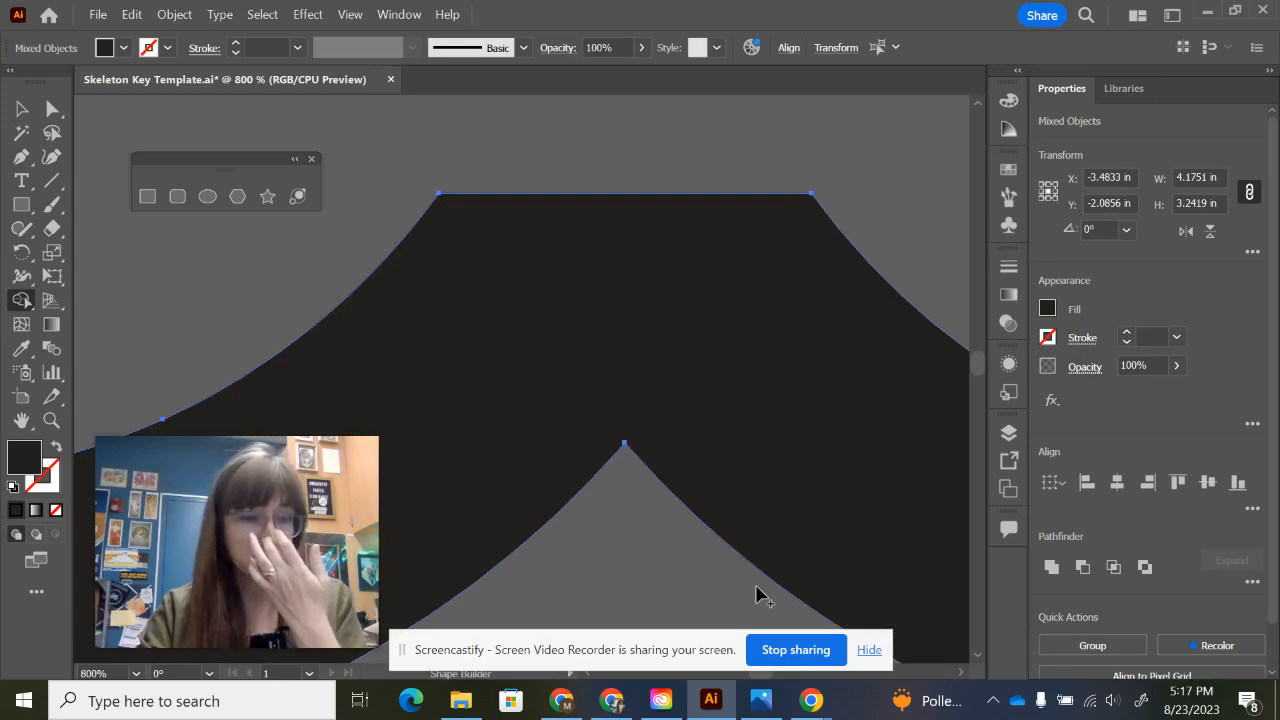
# Cut away the protruding bar ends and leftover slivers at both upper ring joints with Shape Builder, leaving short blunt points.
pyautogui.scroll(-1, 708, 437)
pyautogui.moveTo(676, 310); pyautogui.dragTo(640, 444)
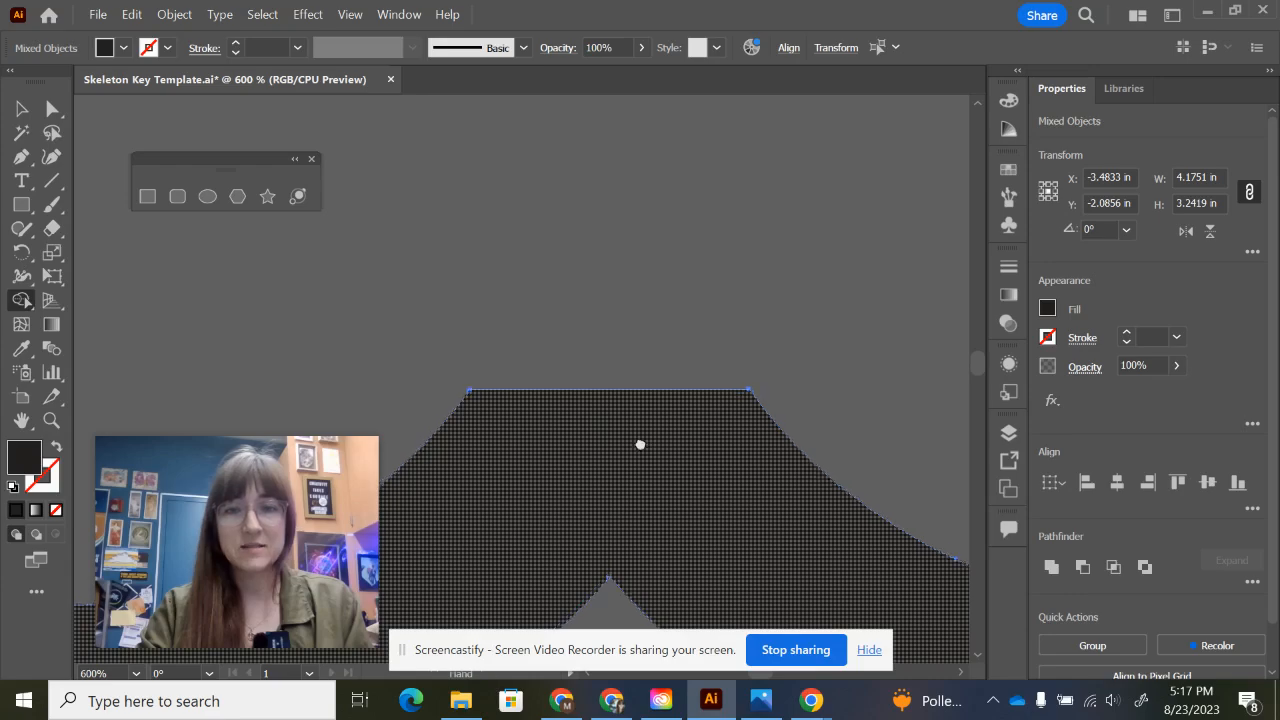
pyautogui.scroll(-4, 640, 444)
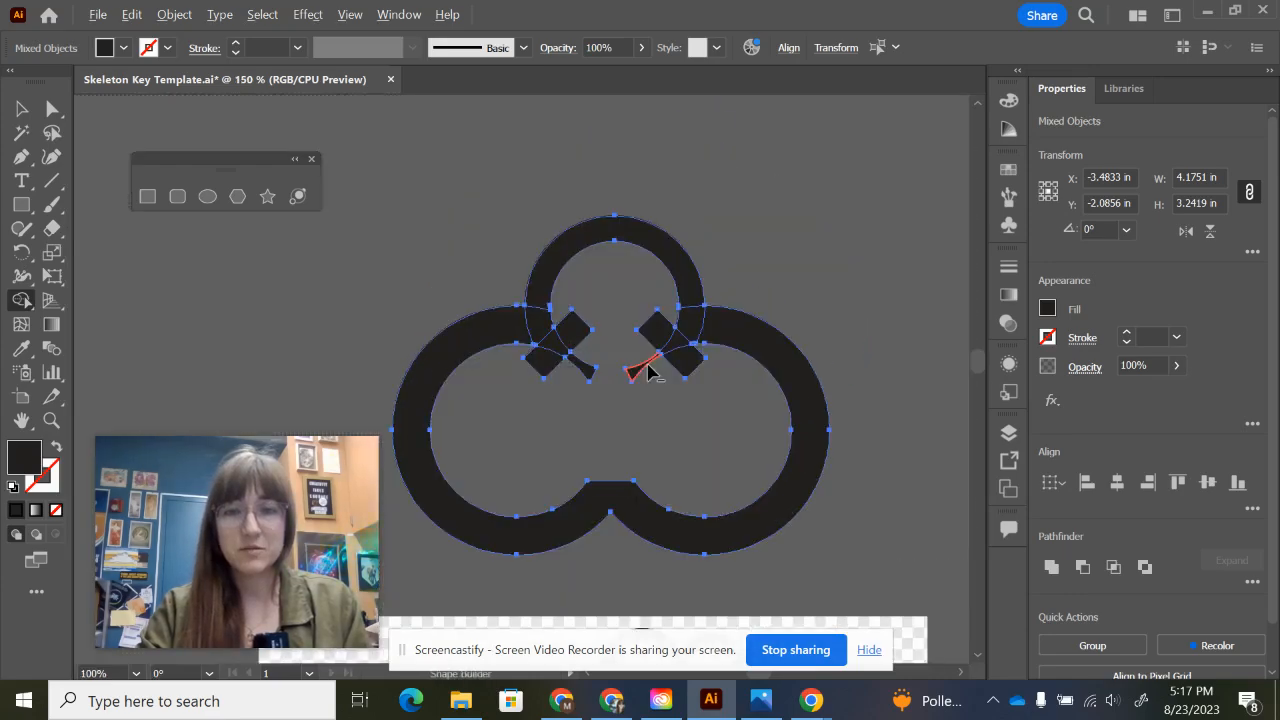
pyautogui.scroll(3, 648, 372)
pyautogui.scroll(-2, 666, 471)
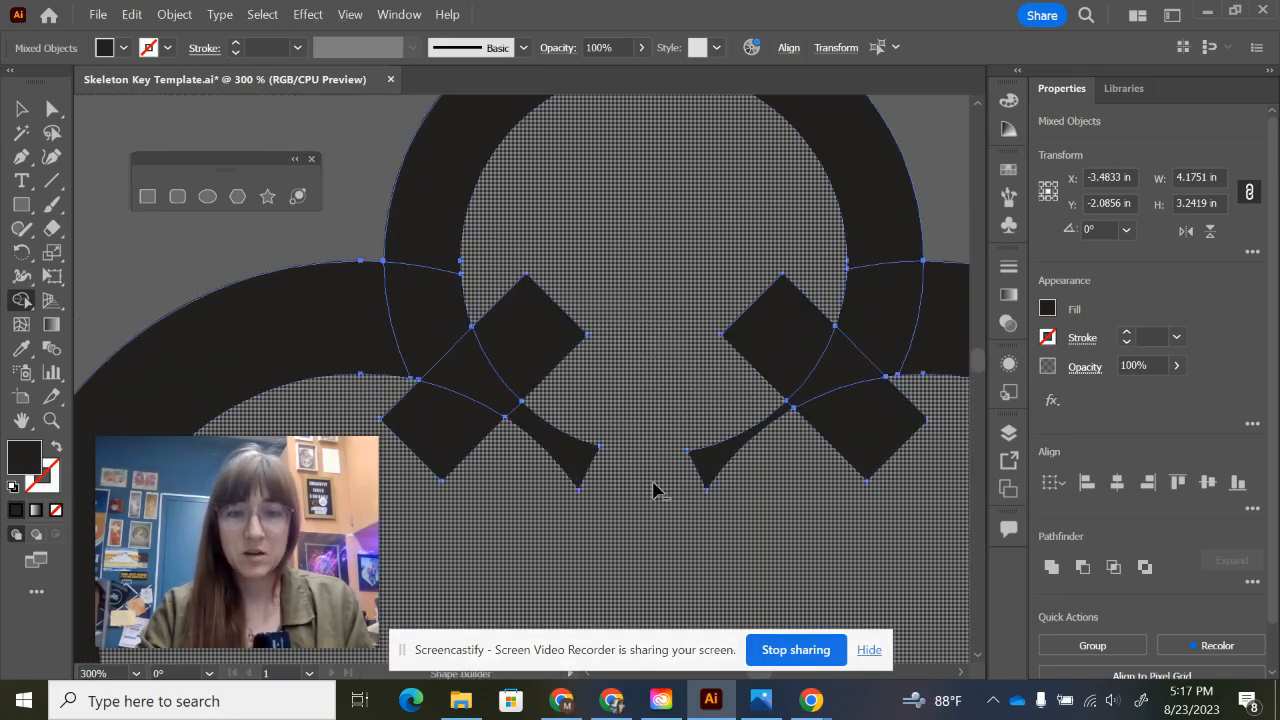
pyautogui.moveTo(560, 443)
pyautogui.mouseDown()
pyautogui.moveTo(537, 466)
pyautogui.moveTo(550, 355)
pyautogui.moveTo(555, 448)
pyautogui.moveTo(486, 437)
pyautogui.mouseUp()
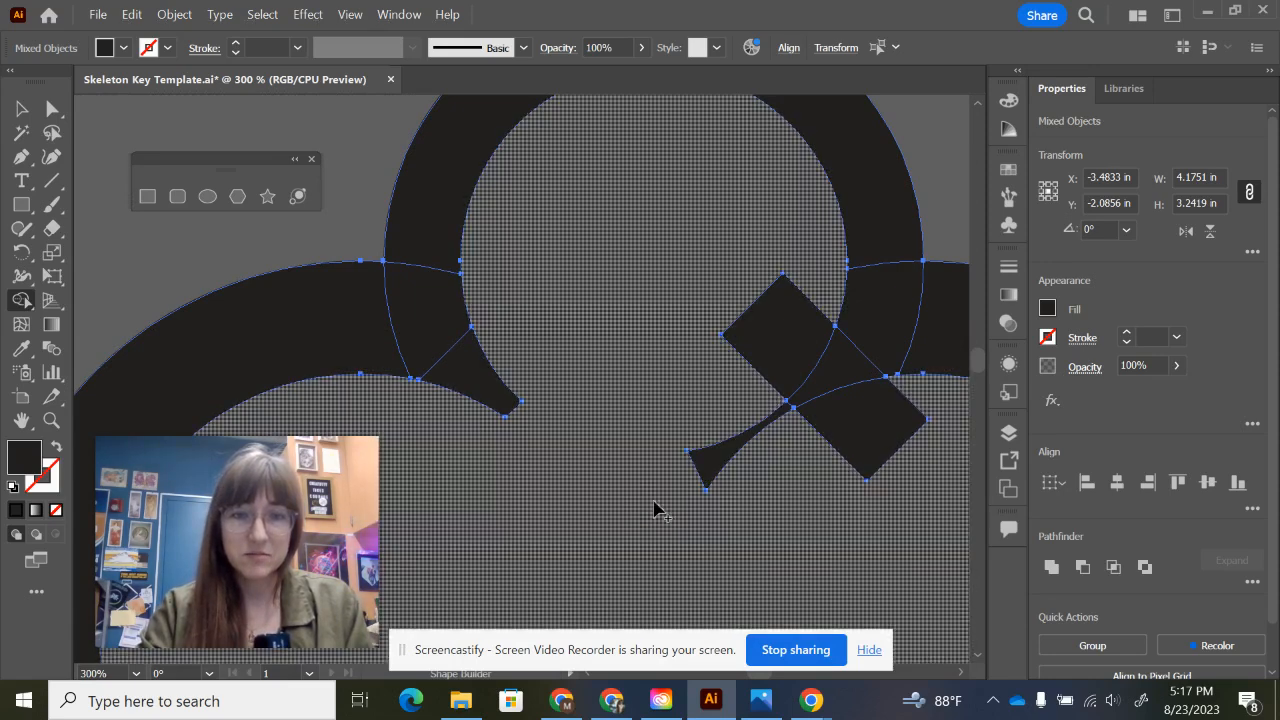
pyautogui.moveTo(700, 465)
pyautogui.mouseDown()
pyautogui.moveTo(766, 463)
pyautogui.moveTo(771, 329)
pyautogui.moveTo(771, 380)
pyautogui.mouseUp()
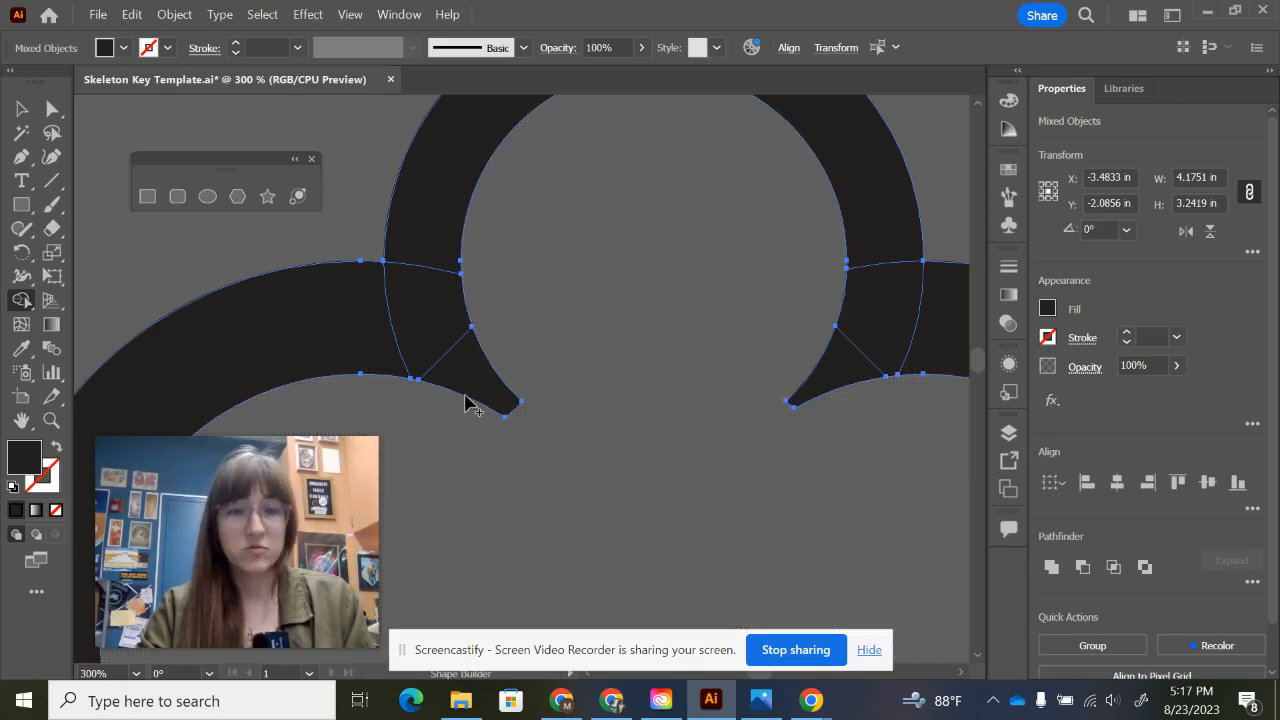
# Merge the remaining pieces at both upper joints with the rings into one continuous trefoil outline, and deselect it.
pyautogui.moveTo(440, 280); pyautogui.dragTo(368, 325)
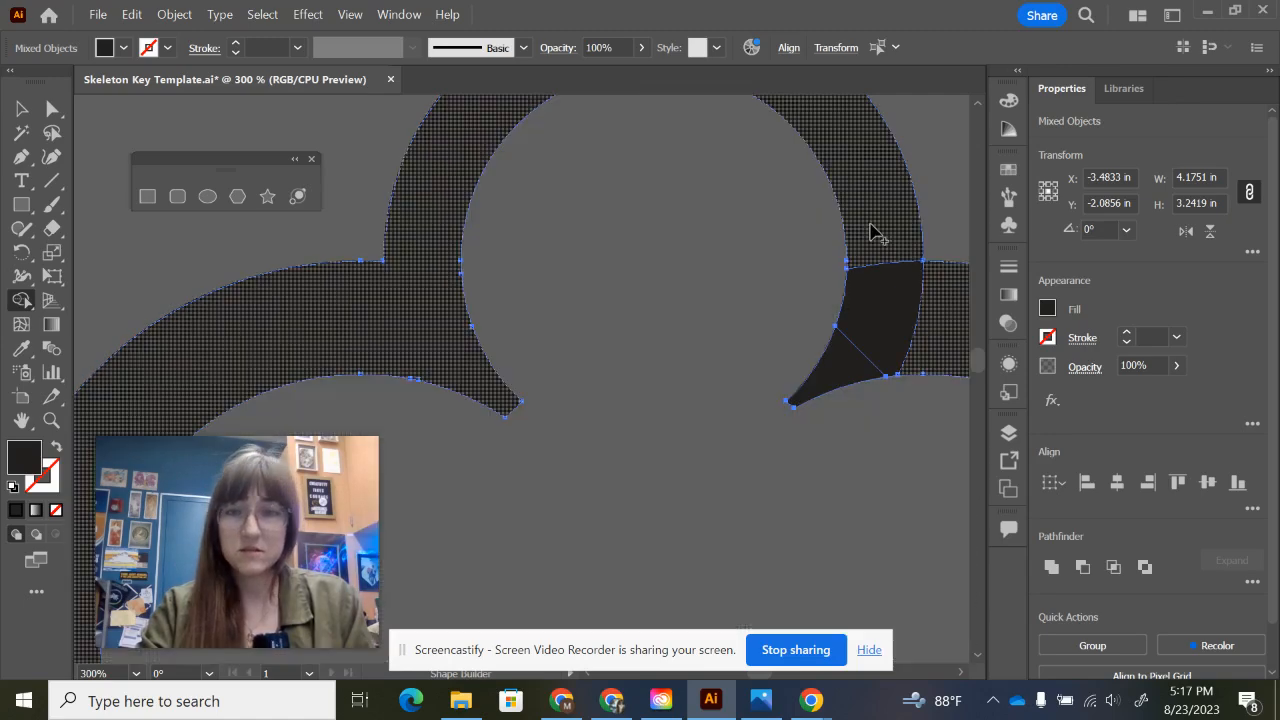
pyautogui.moveTo(871, 225)
pyautogui.mouseDown()
pyautogui.moveTo(835, 357)
pyautogui.moveTo(945, 320)
pyautogui.moveTo(905, 292)
pyautogui.mouseUp()
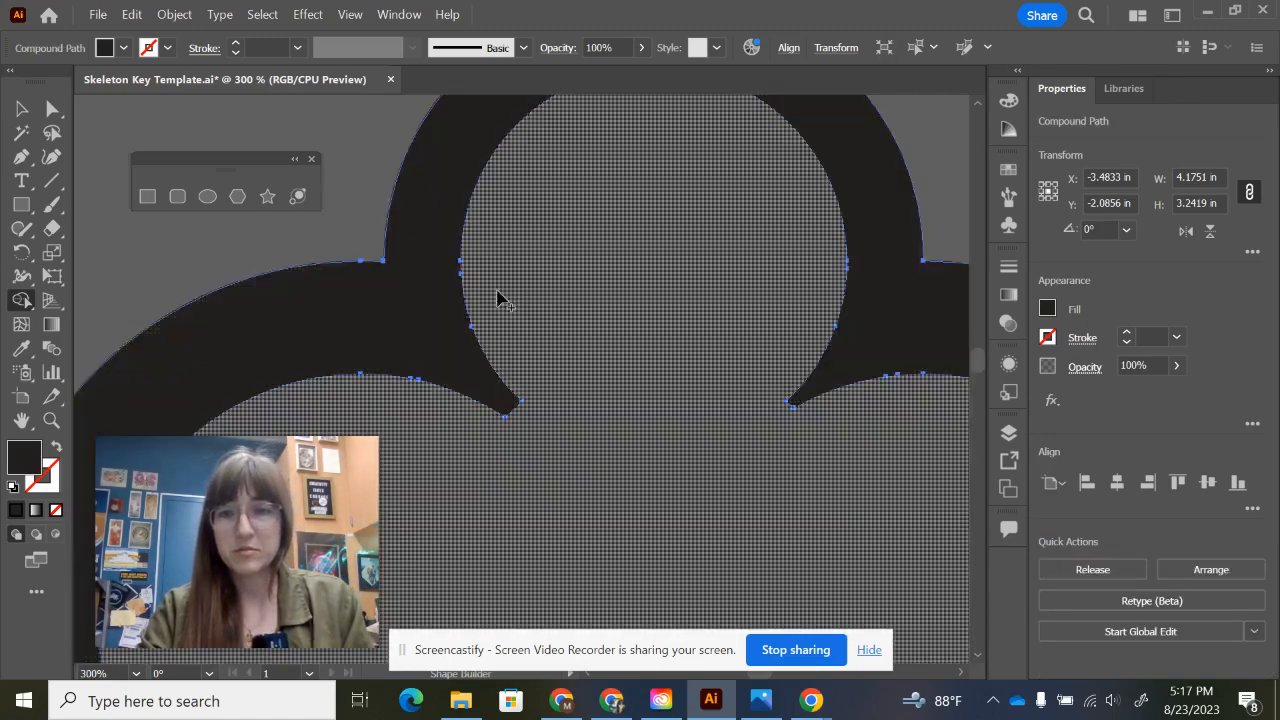
pyautogui.hotkey('ctrl', '0')
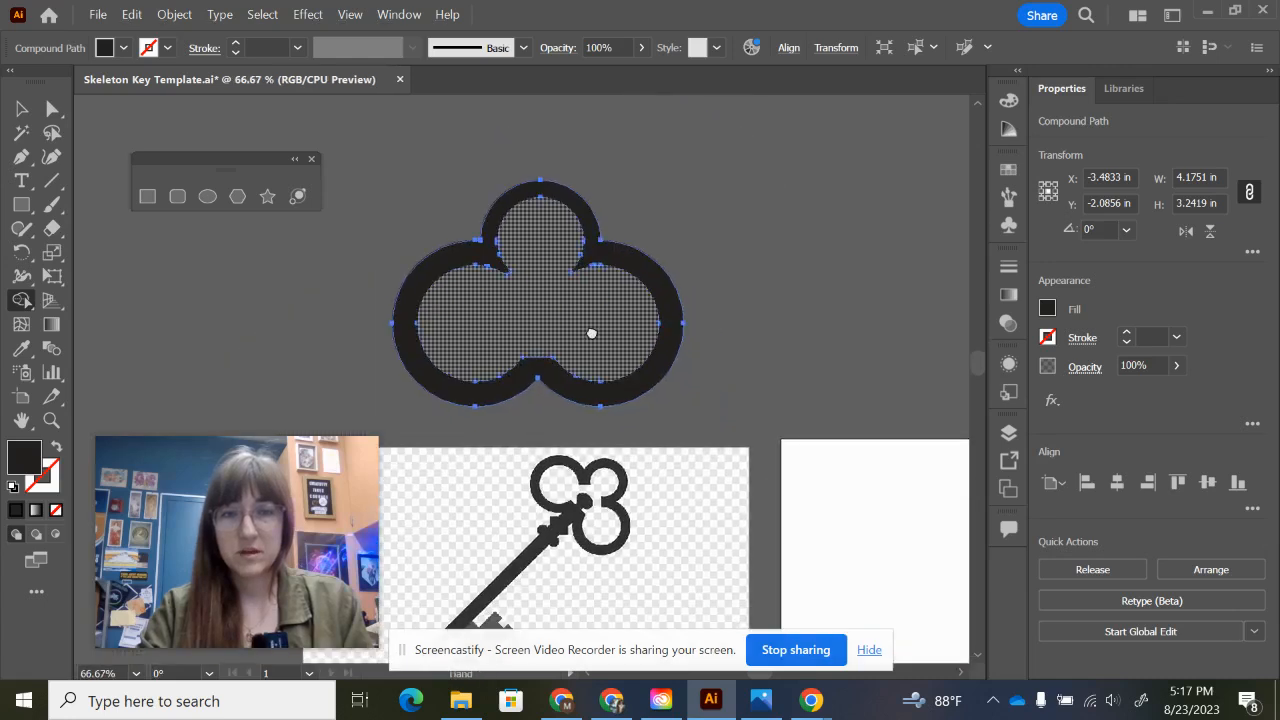
pyautogui.press('v')
pyautogui.click(770, 318)
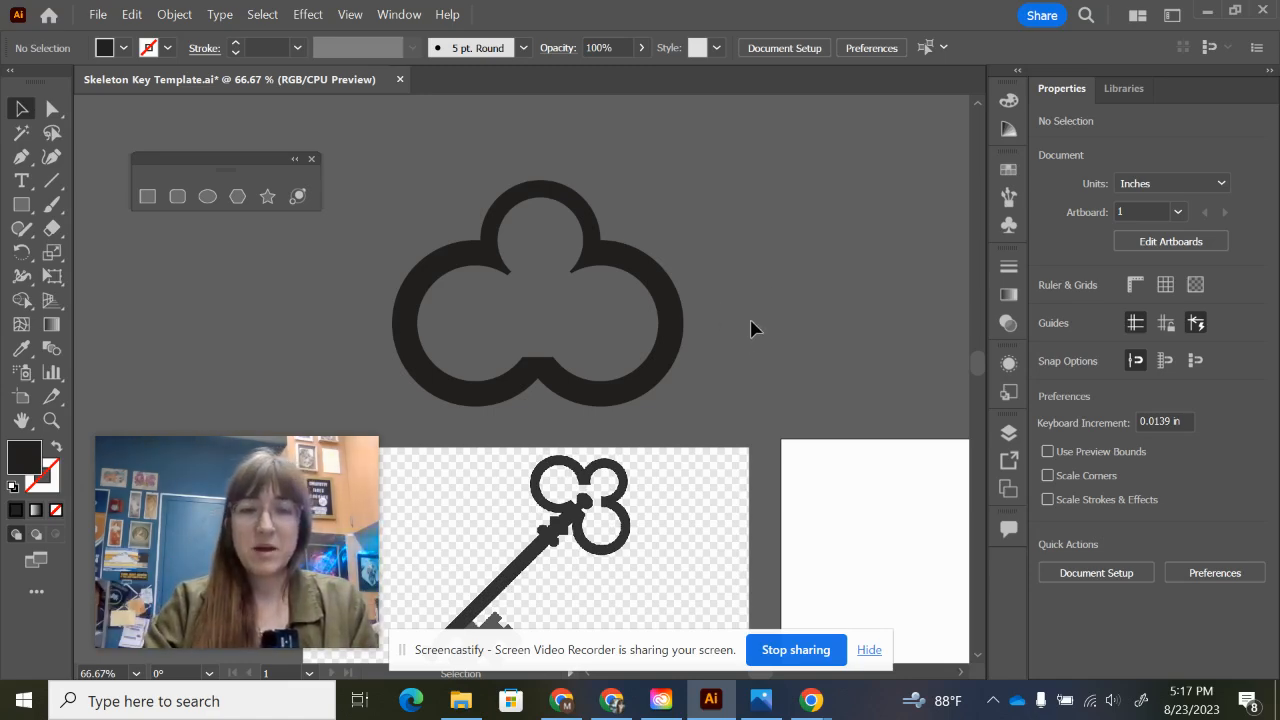
# Move the finished trefoil onto the key on the artboard, centred on the shaft with its lower joint just above the diamond.
pyautogui.moveTo(720, 405); pyautogui.dragTo(495, 326)
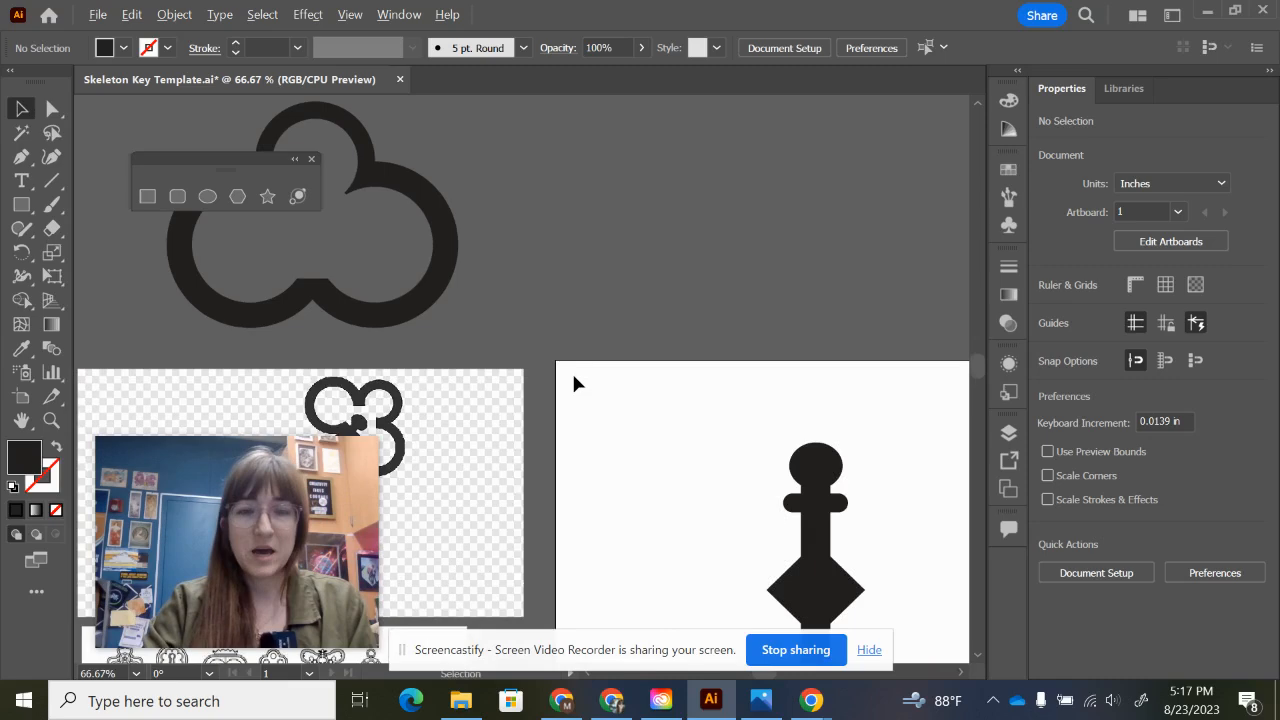
pyautogui.scroll(-1, 572, 370)
pyautogui.moveTo(713, 418); pyautogui.dragTo(546, 340)
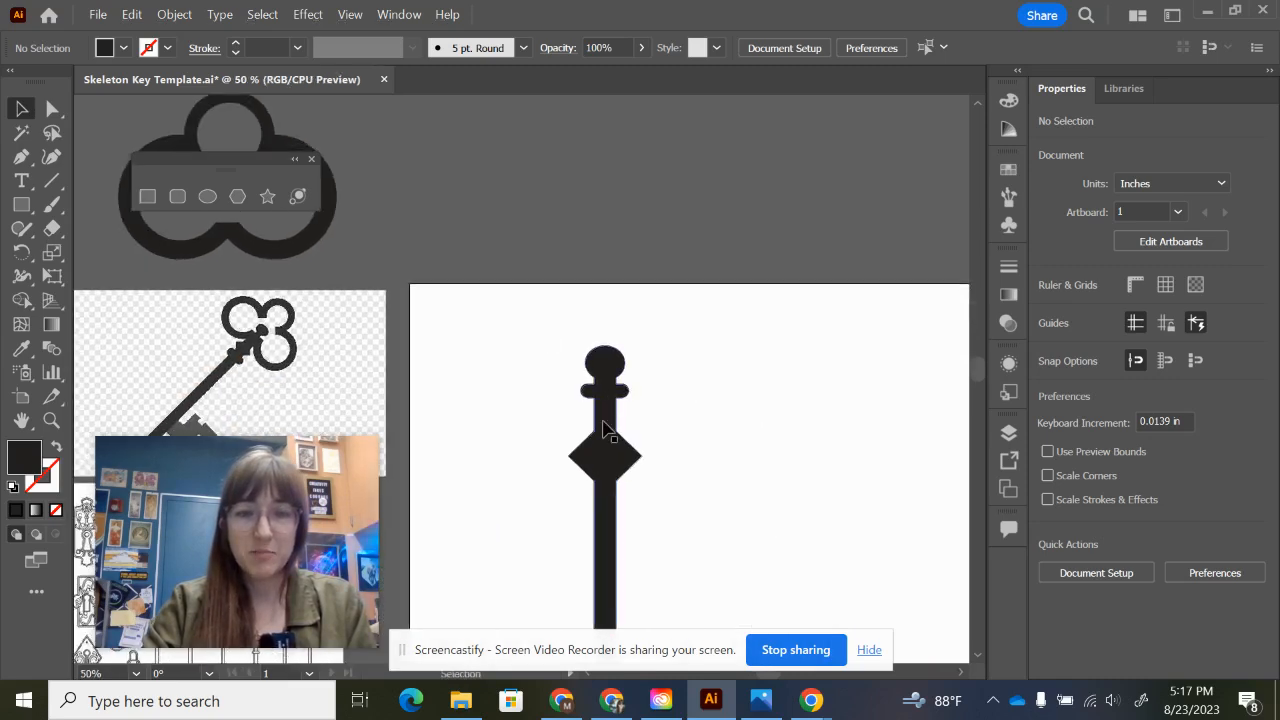
pyautogui.click(295, 254)
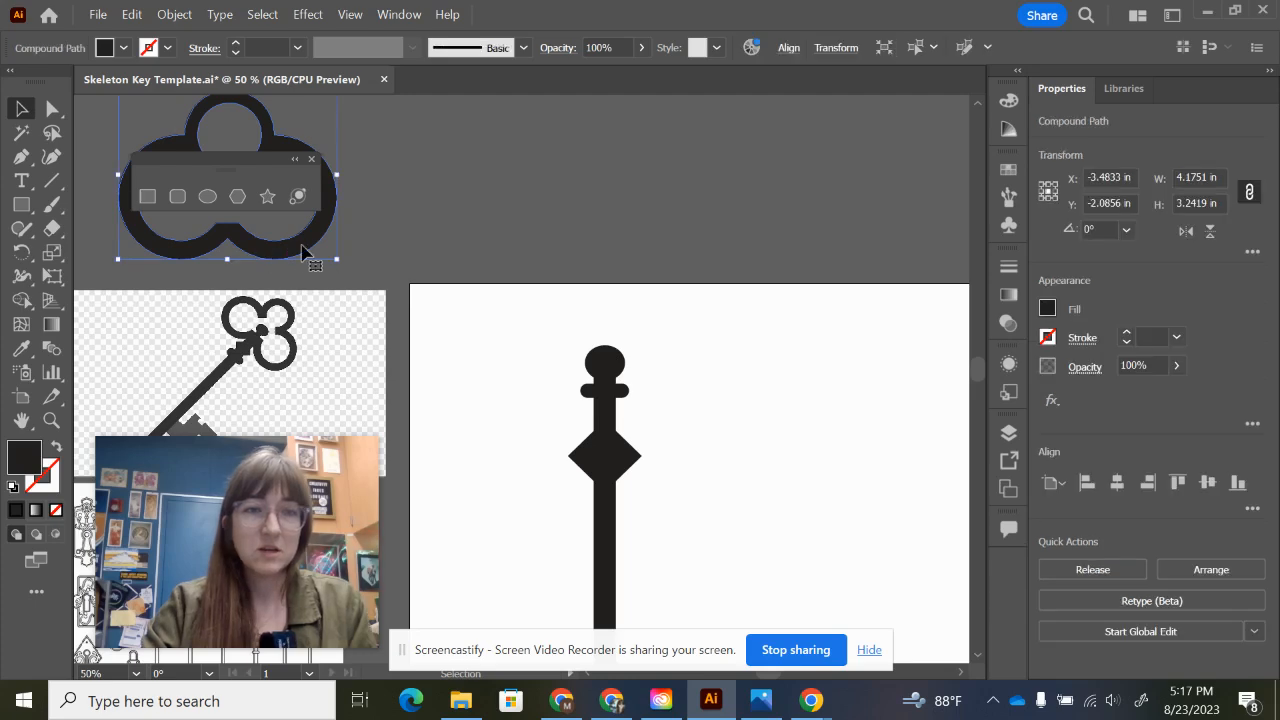
pyautogui.moveTo(281, 251); pyautogui.dragTo(657, 436)
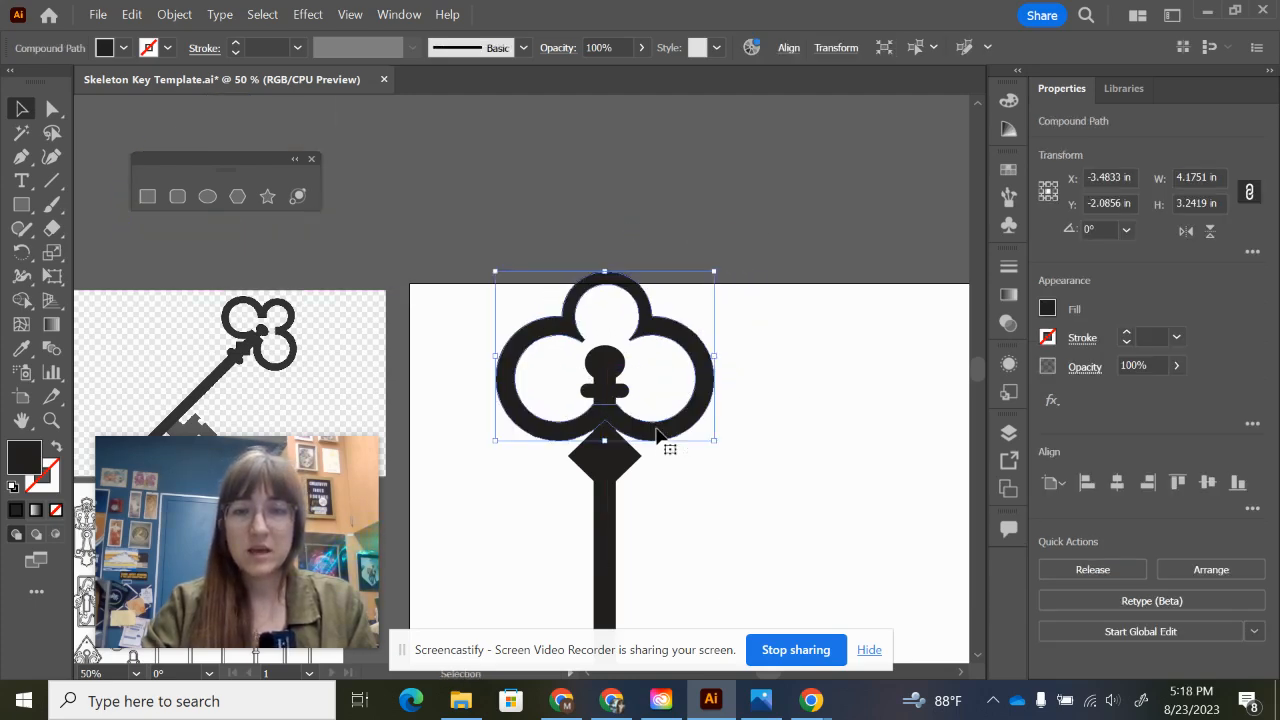
pyautogui.click(810, 402)
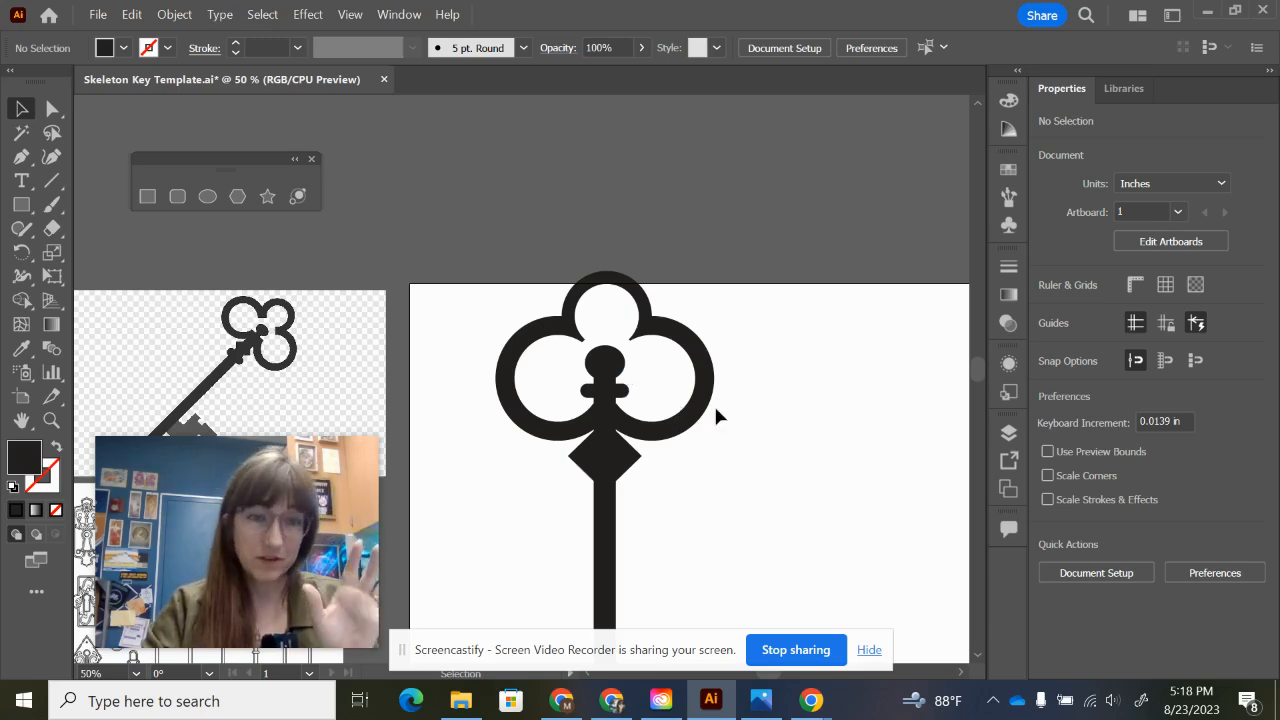
# Scale the trefoil bow proportionally about its centre to about 4.11 by 3.19 in.
pyautogui.scroll(3, 690, 420)
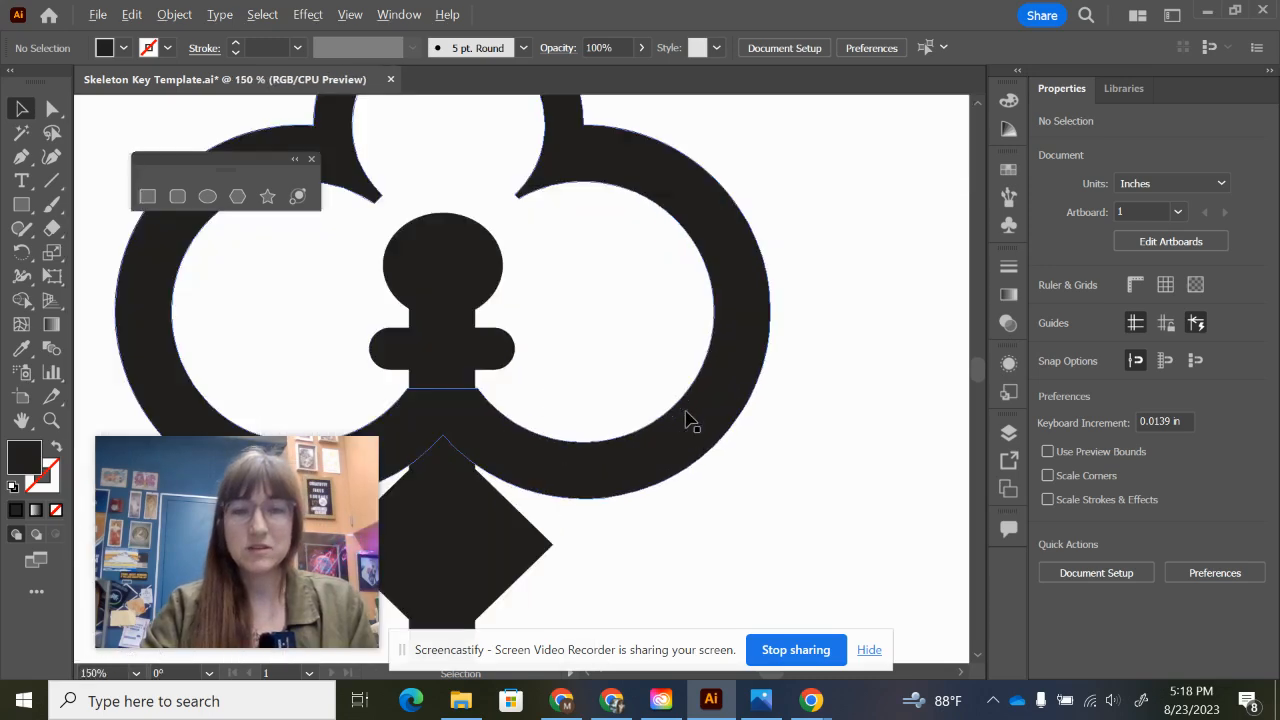
pyautogui.scroll(-2, 690, 420)
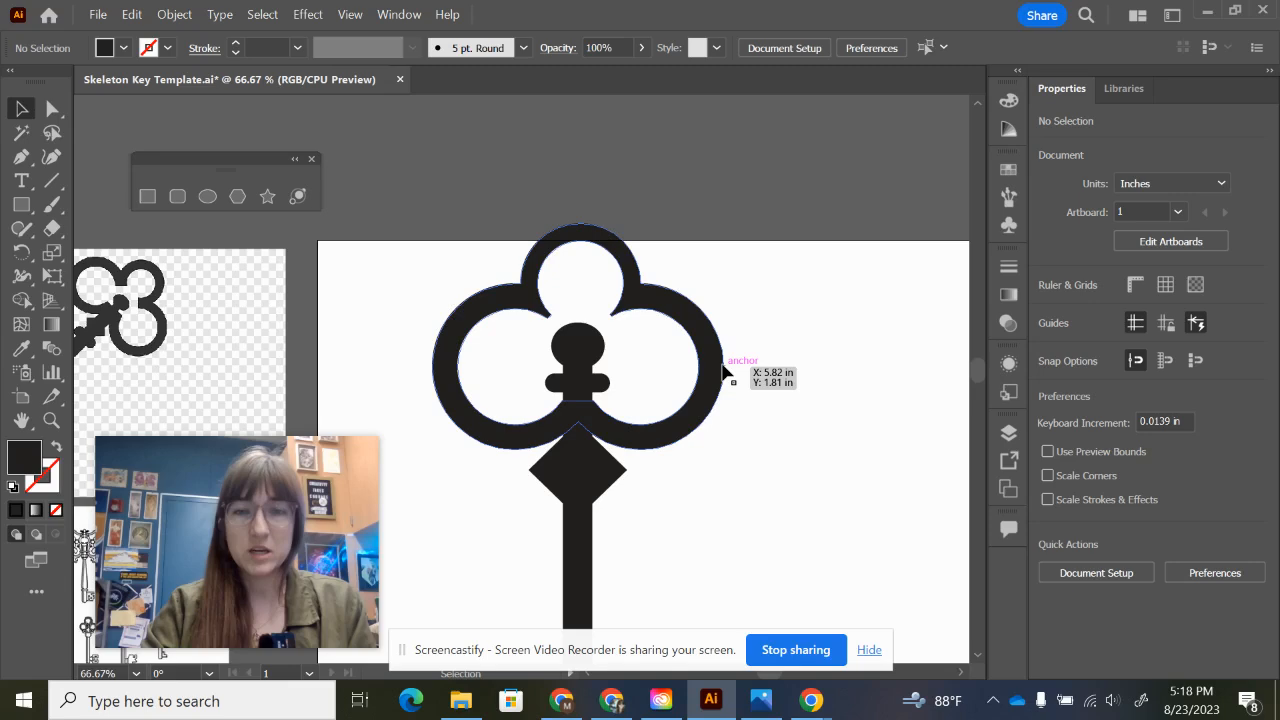
pyautogui.click(712, 368)
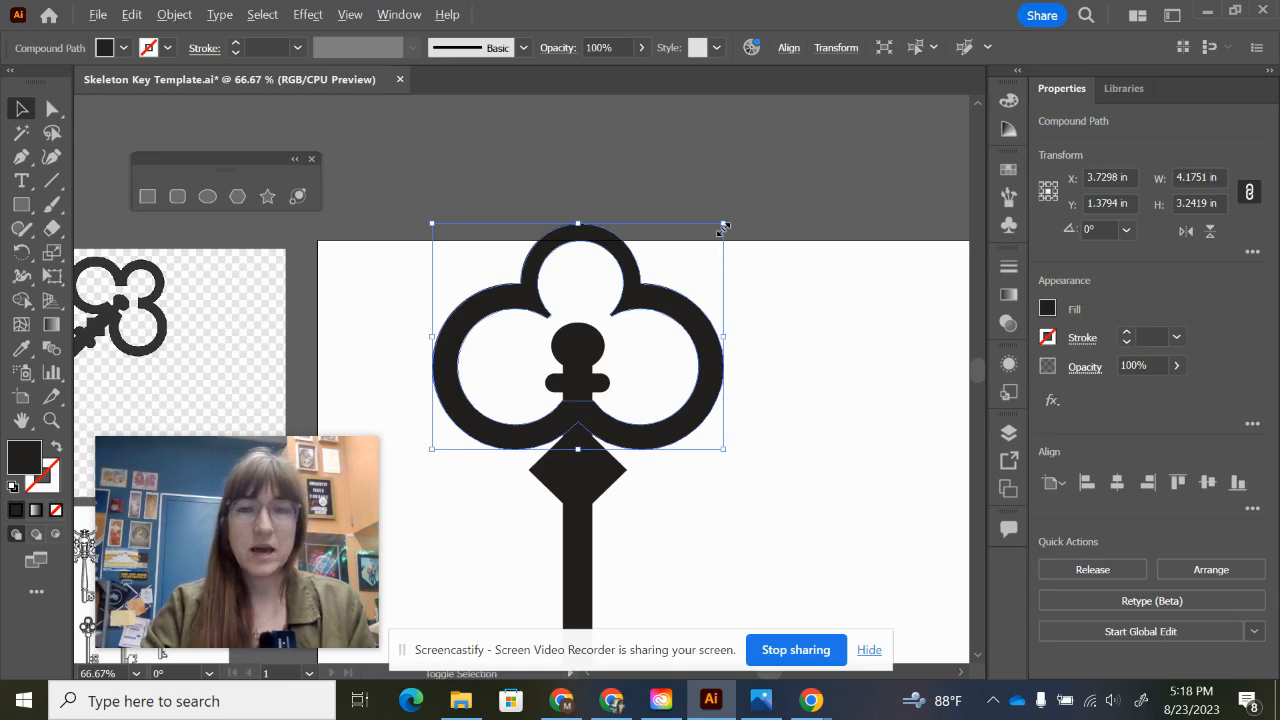
pyautogui.moveTo(727, 219); pyautogui.dragTo(765, 237)
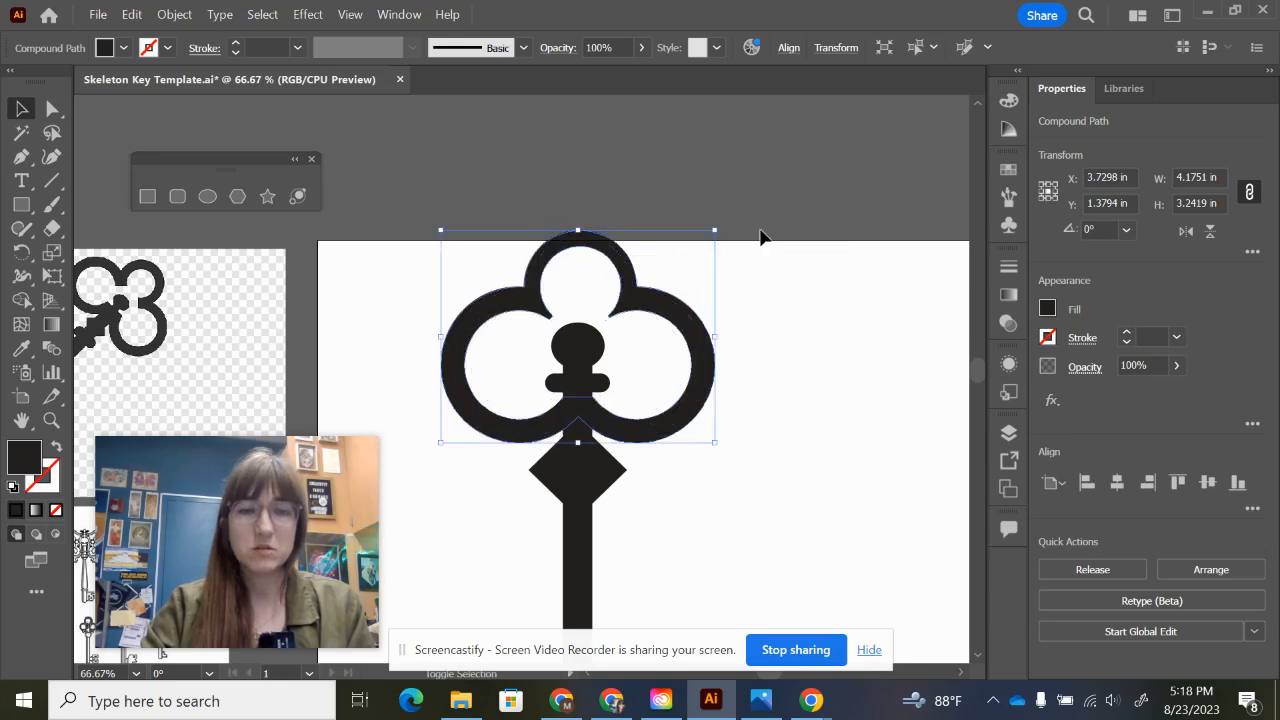
pyautogui.click(817, 313)
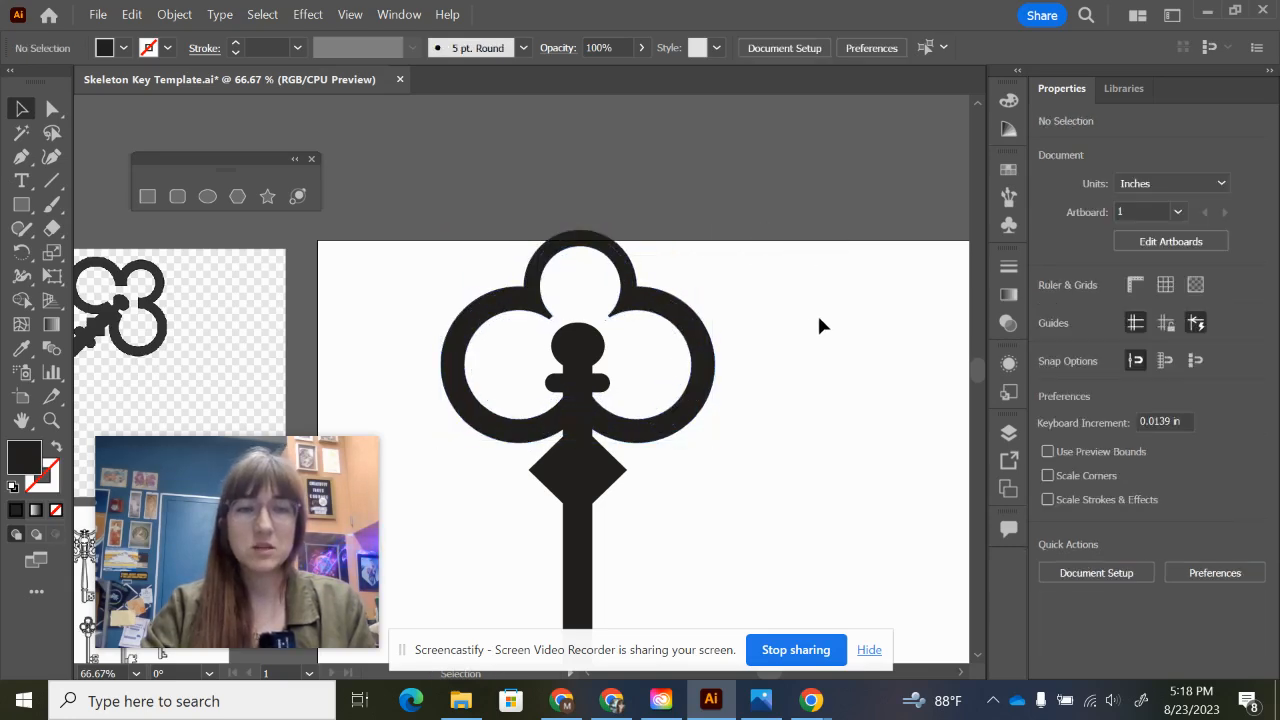
pyautogui.click(702, 338)
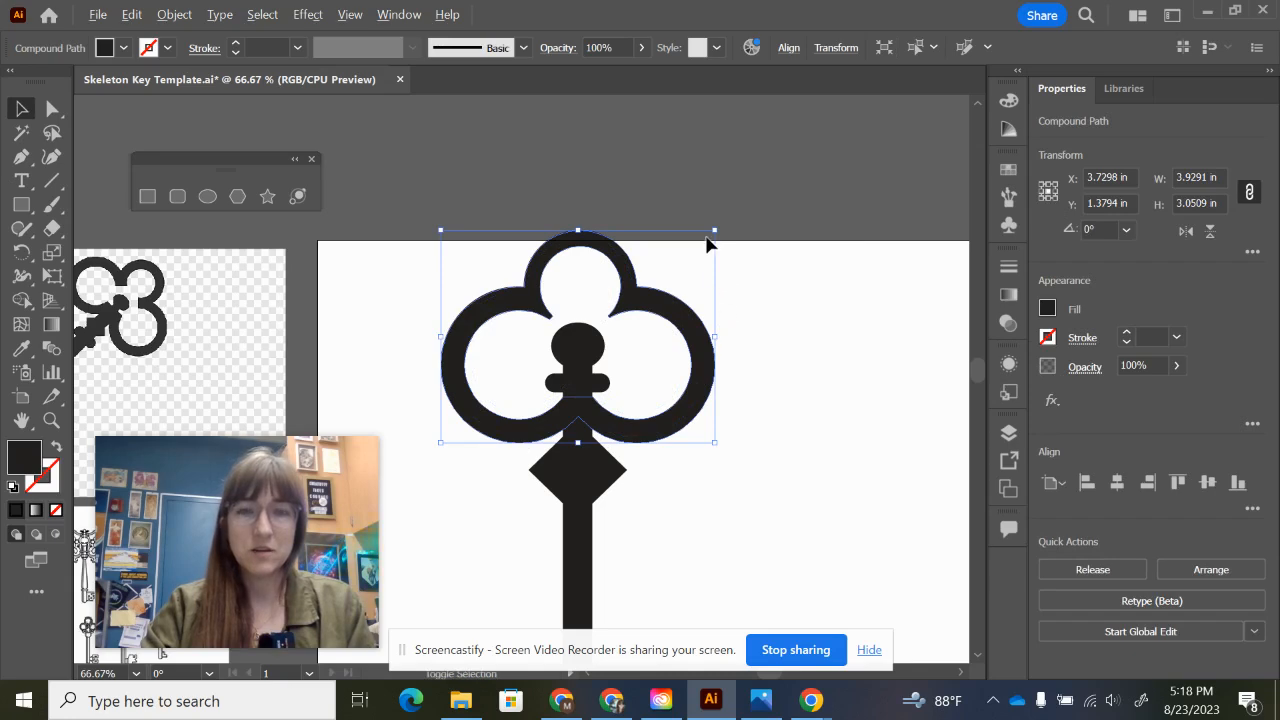
pyautogui.moveTo(712, 230); pyautogui.dragTo(722, 224)
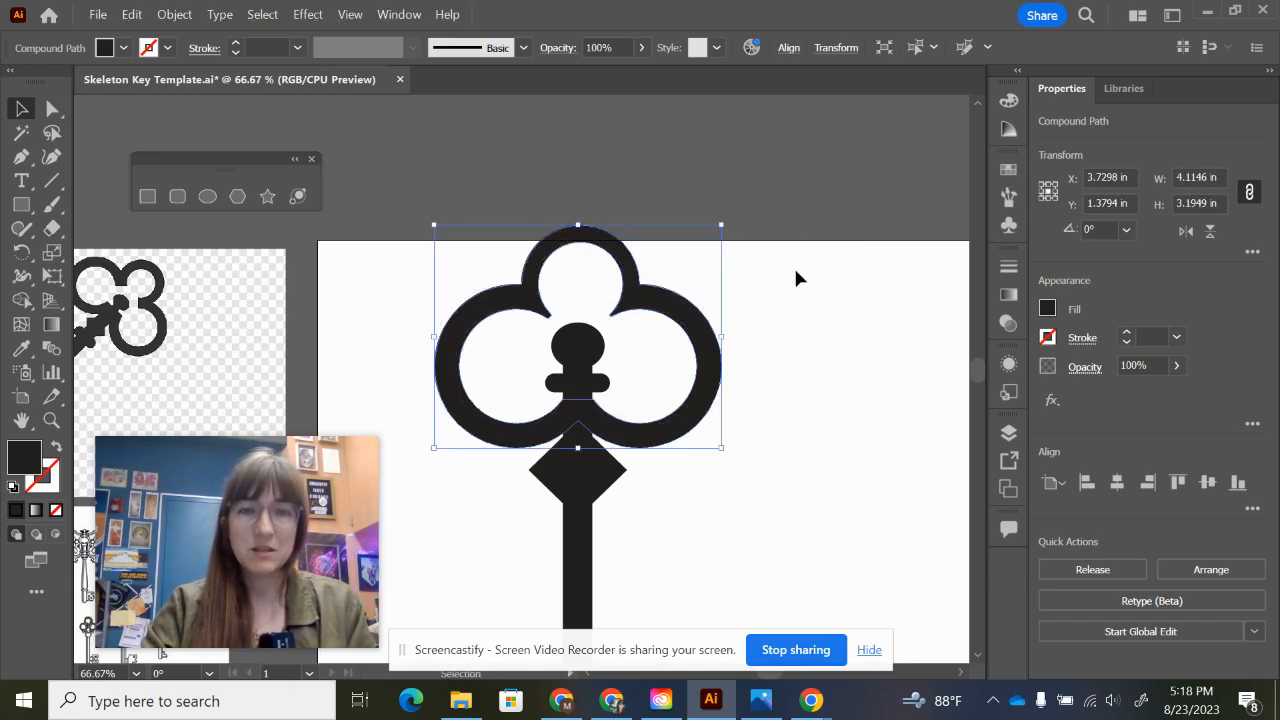
pyautogui.click(812, 350)
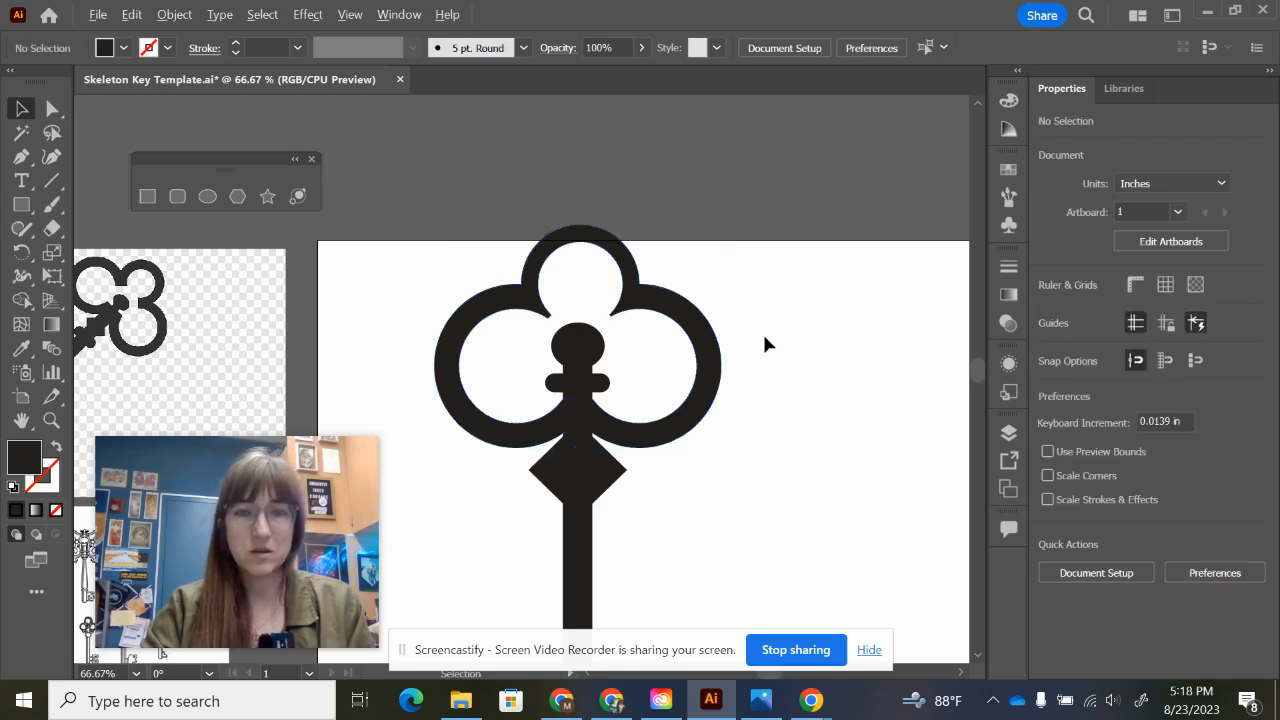
pyautogui.hotkey('ctrl', '-')
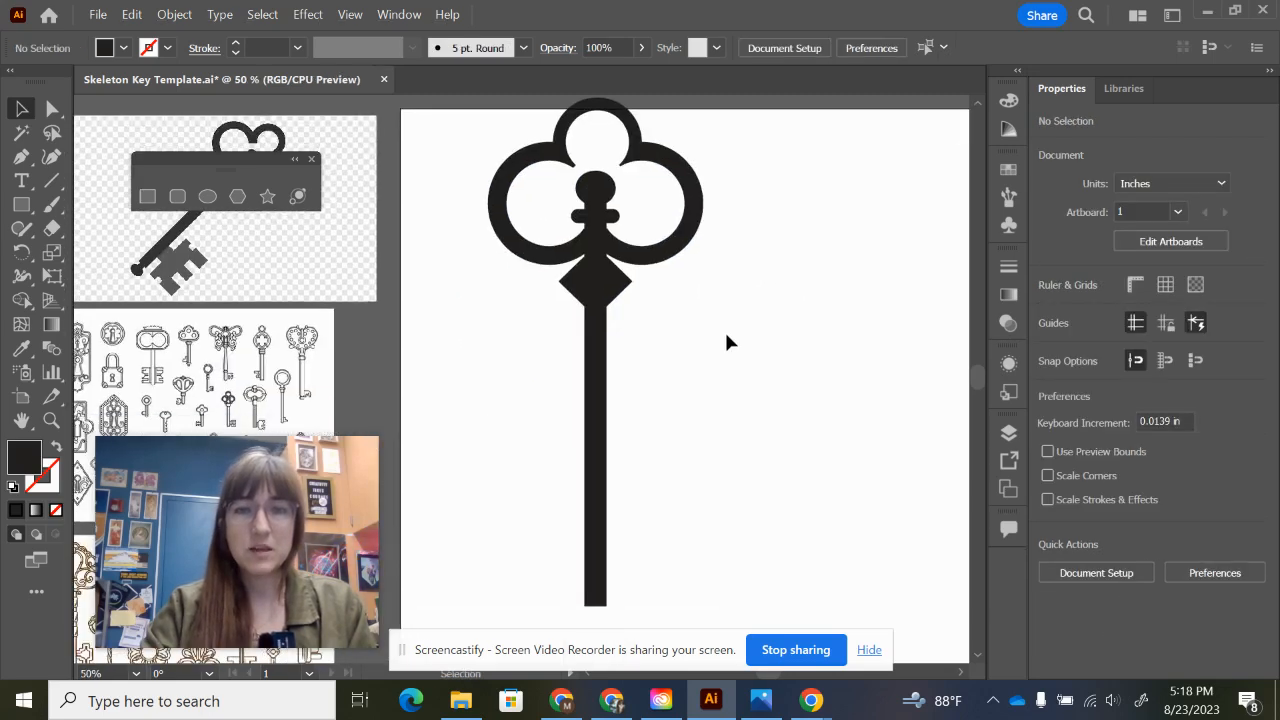
# Open the finished example key picture in the photo viewer, examine its toothed bit, and return to the drawing.
pyautogui.hotkey('ctrl', '-')
pyautogui.hotkey('ctrl', '-')
pyautogui.hotkey('ctrl', '+')
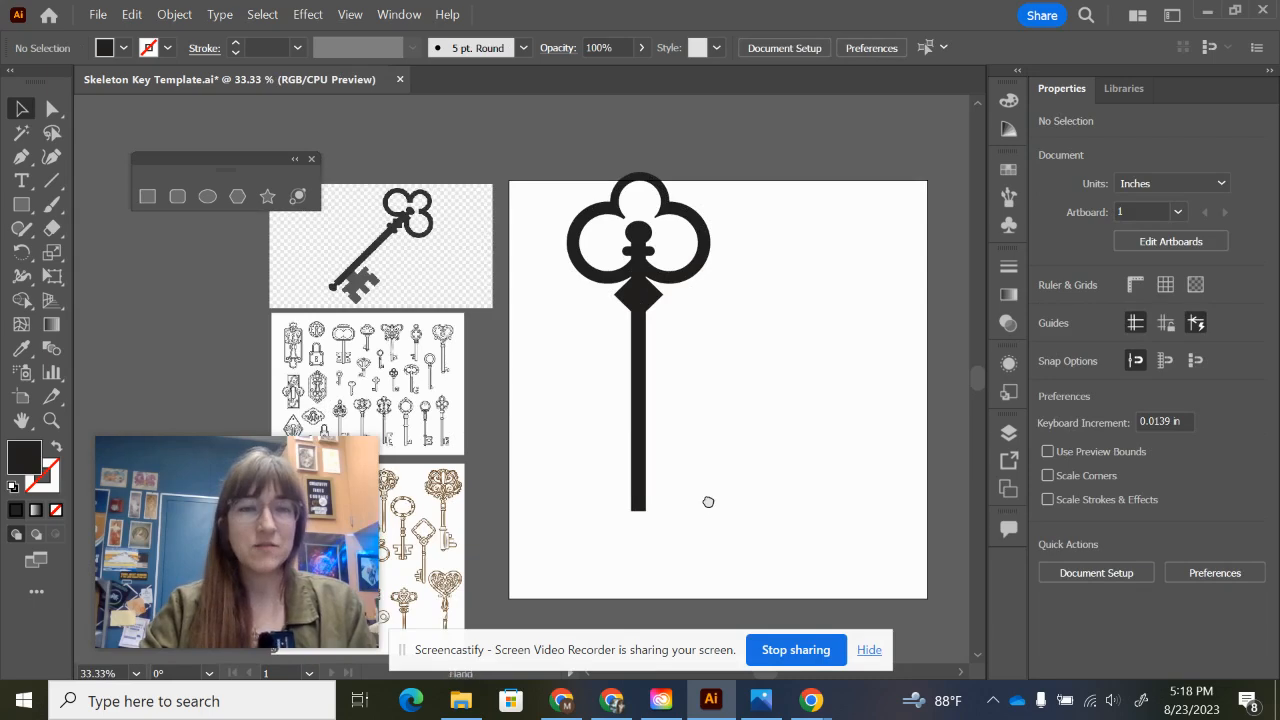
pyautogui.moveTo(708, 502); pyautogui.dragTo(743, 457)
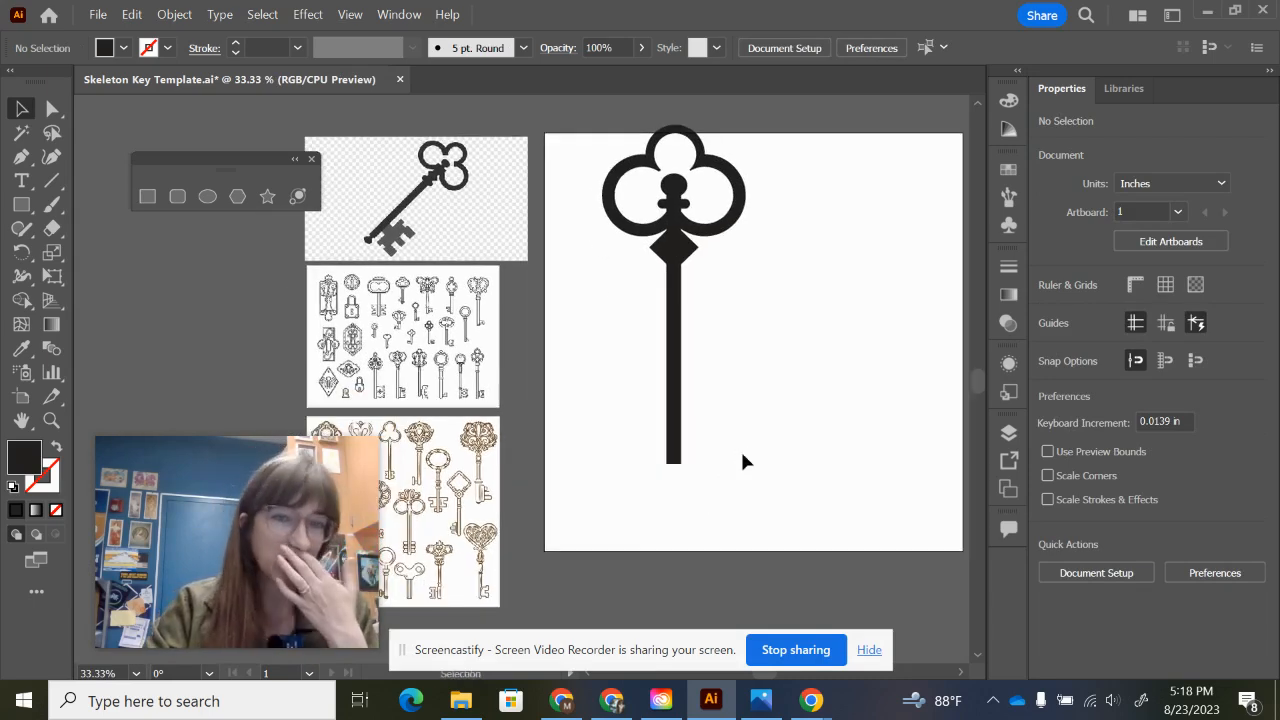
pyautogui.click(761, 700)
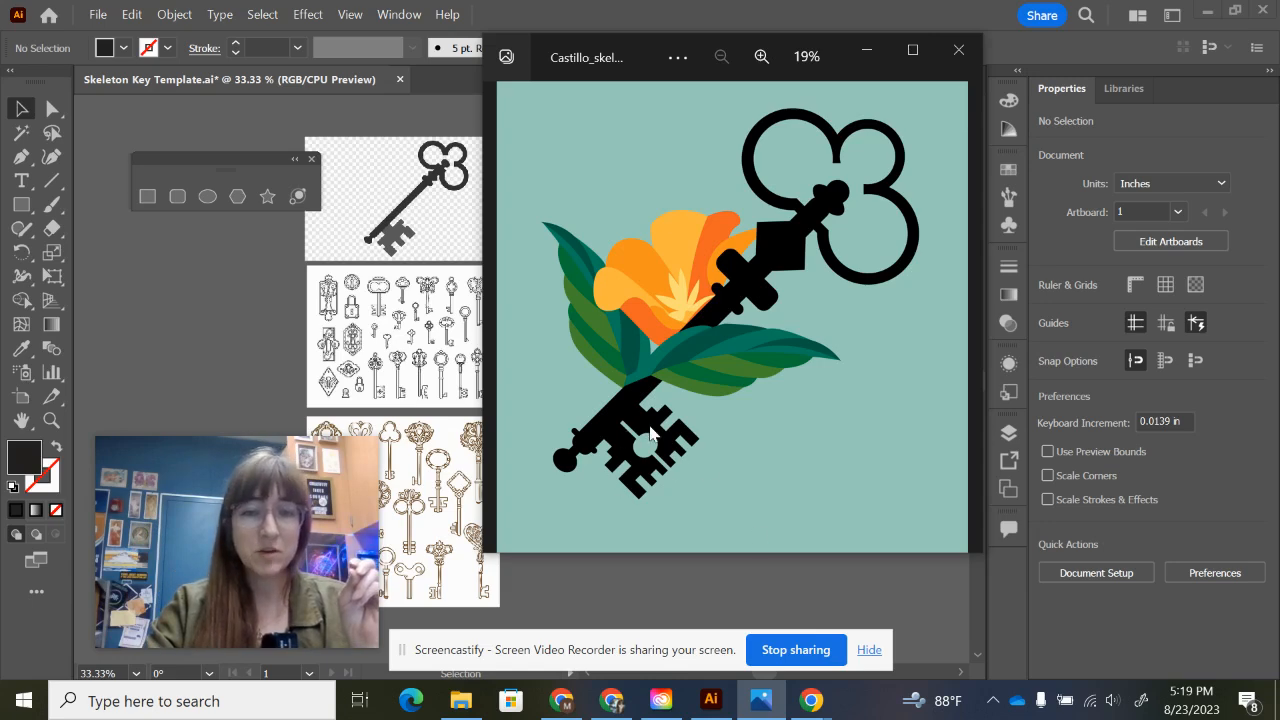
pyautogui.click(866, 49)
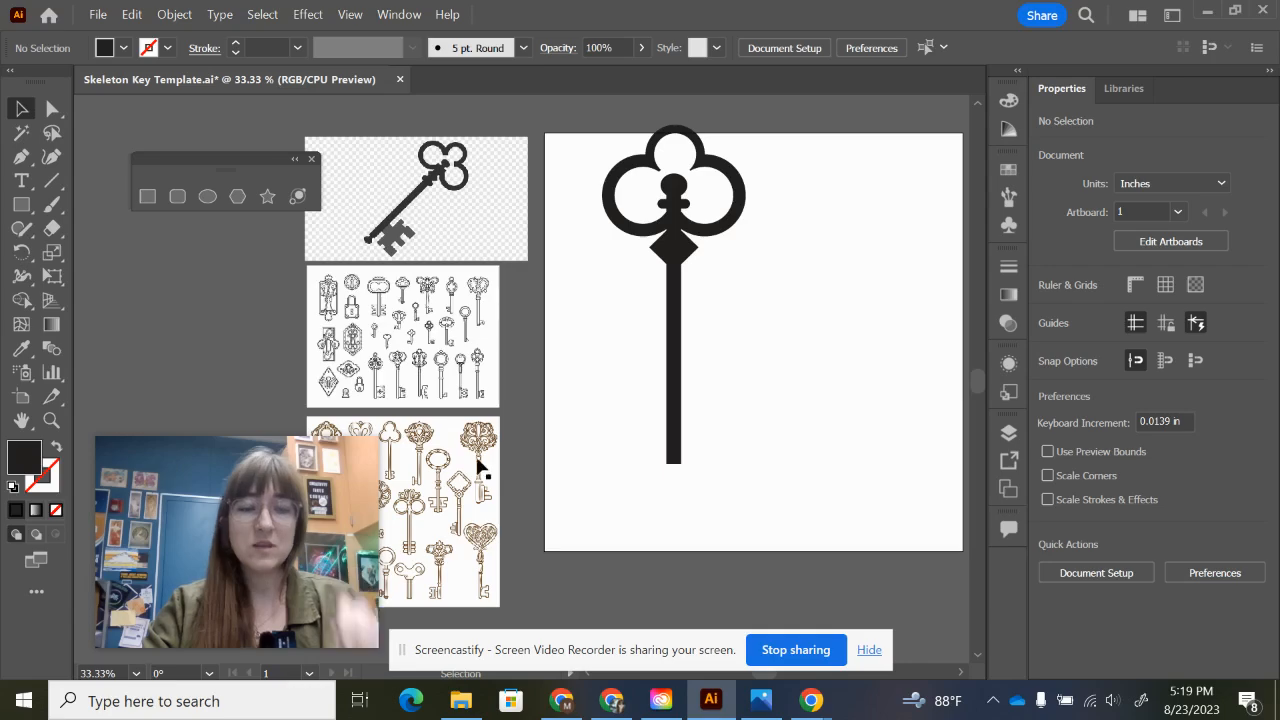
# Examine the bits of the keys in both line-art reference sheets, up close on the key whose bit has a round central hole.
pyautogui.scroll(1, 437, 408)
pyautogui.scroll(1, 437, 408)
pyautogui.hscroll(-3, 437, 408)
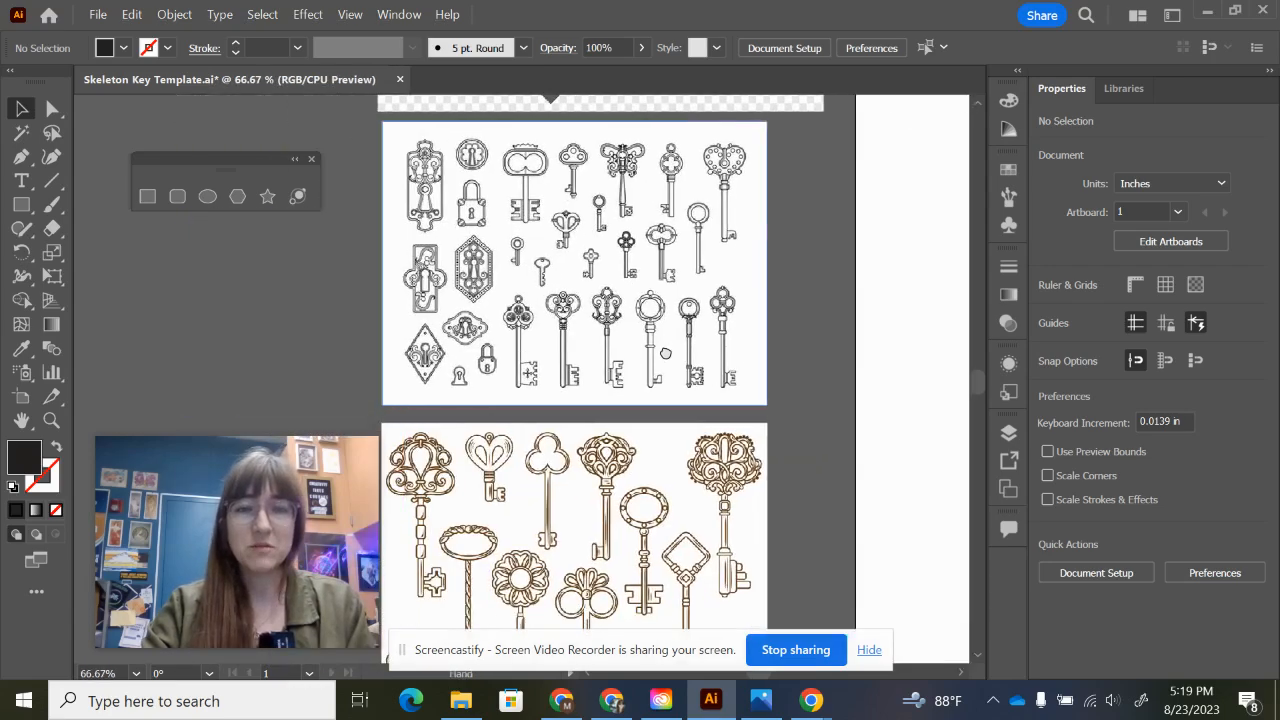
pyautogui.moveTo(643, 482); pyautogui.dragTo(615, 350)
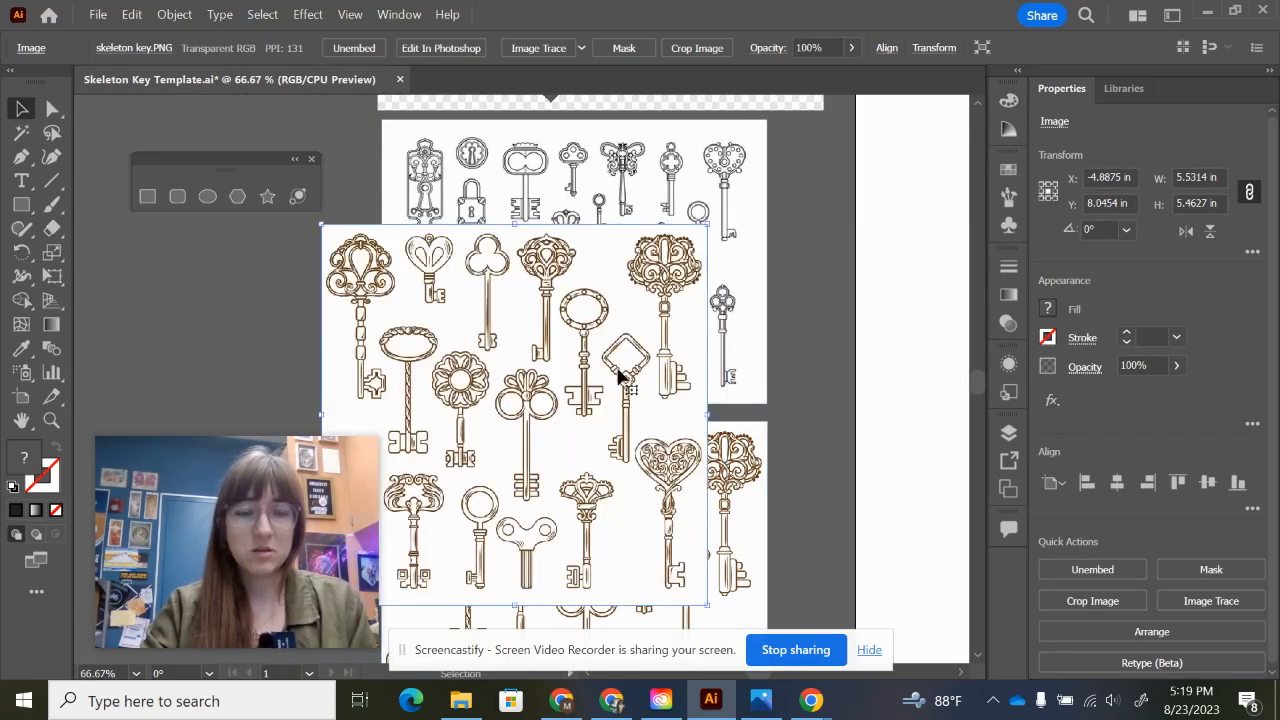
pyautogui.hotkey('ctrl', 'z')
pyautogui.scroll(-5, 770, 420)
pyautogui.hscroll(2, 740, 360)
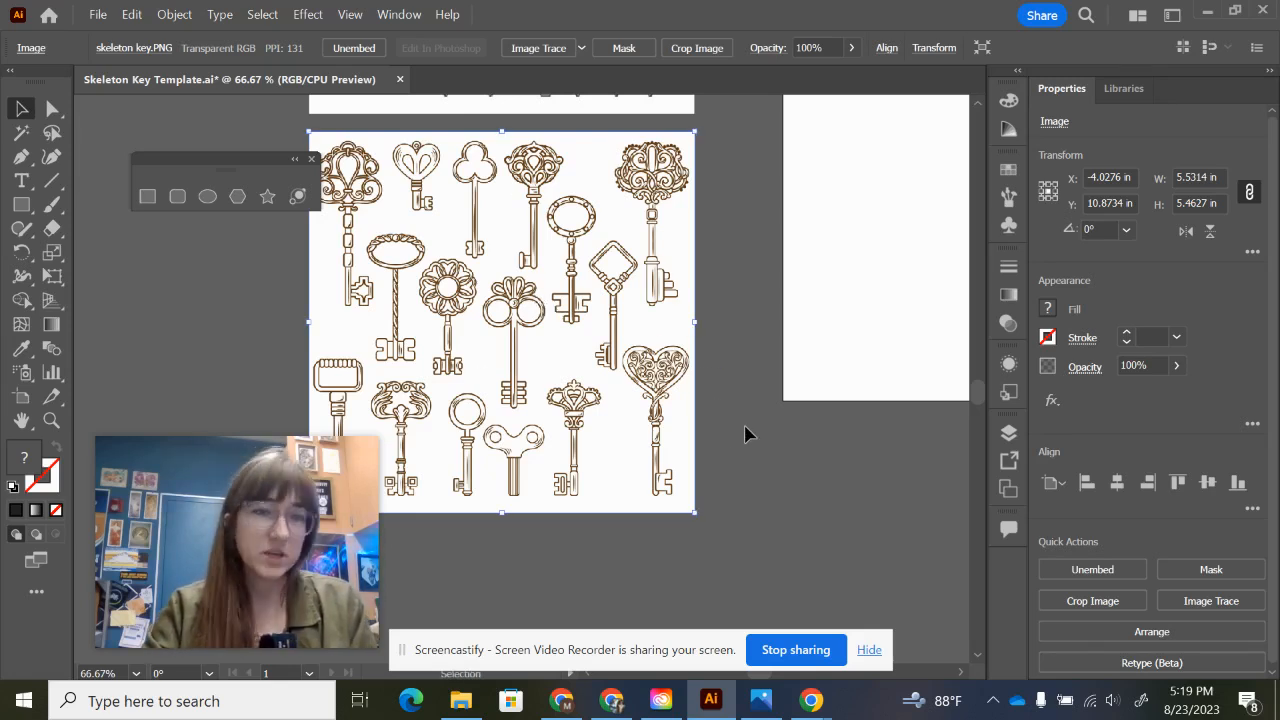
pyautogui.scroll(5, 718, 432)
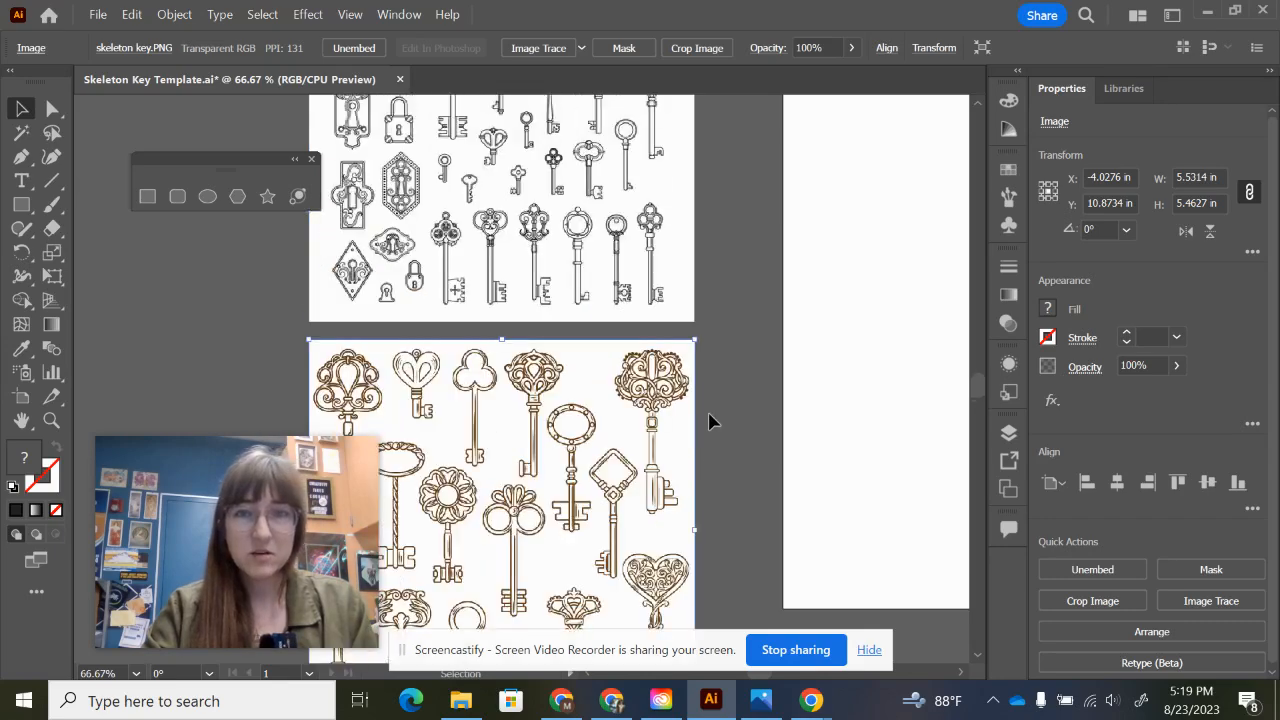
pyautogui.scroll(3, 603, 382)
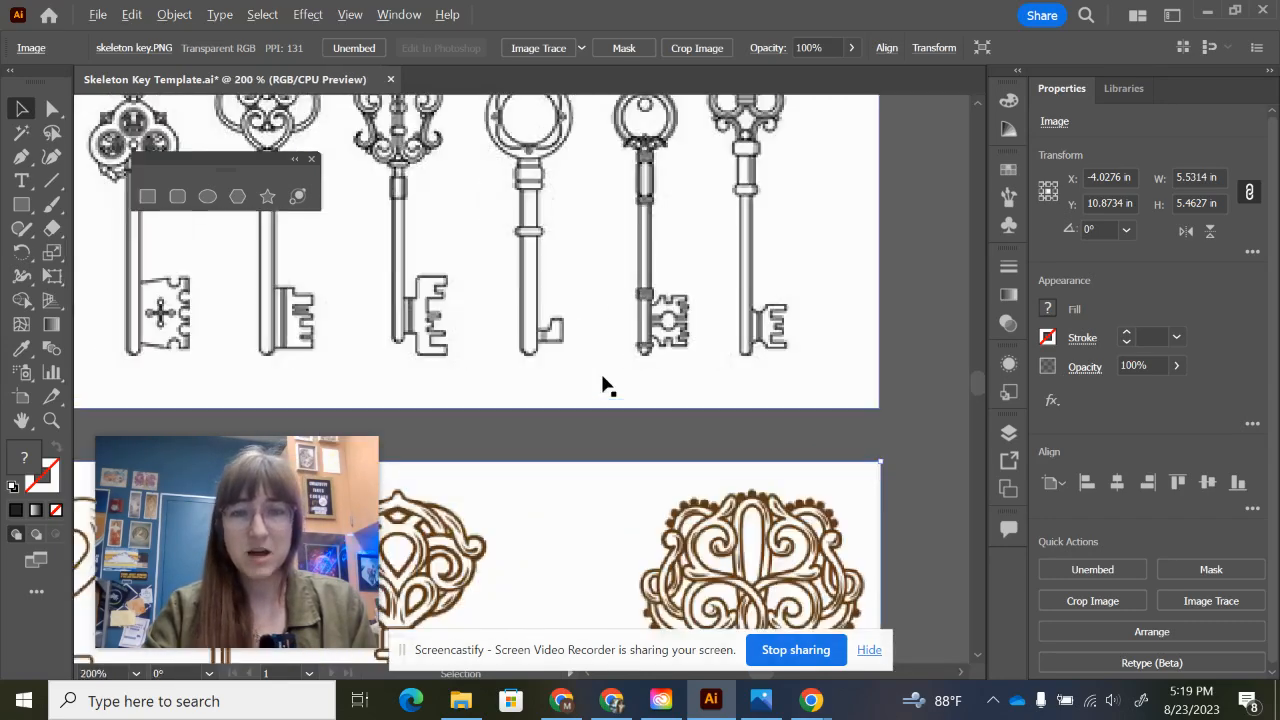
pyautogui.moveTo(657, 364); pyautogui.dragTo(511, 403)
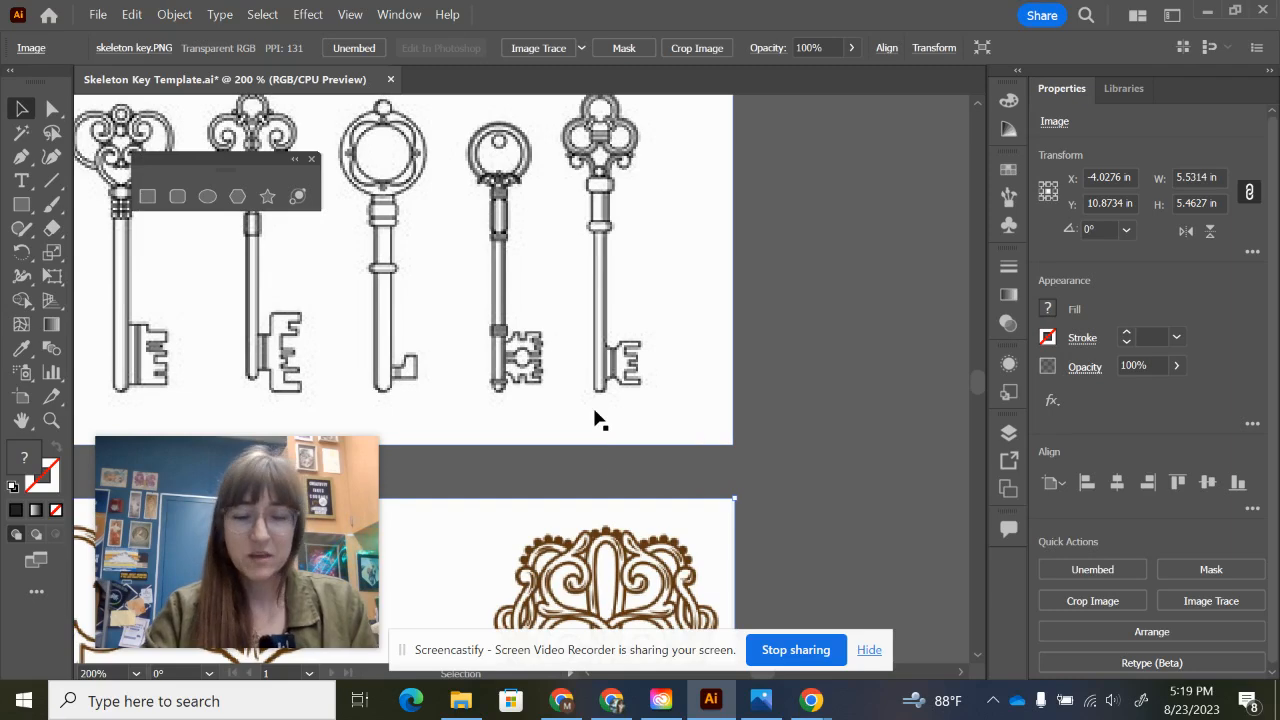
pyautogui.scroll(1, 584, 374)
pyautogui.moveTo(543, 364); pyautogui.dragTo(614, 356)
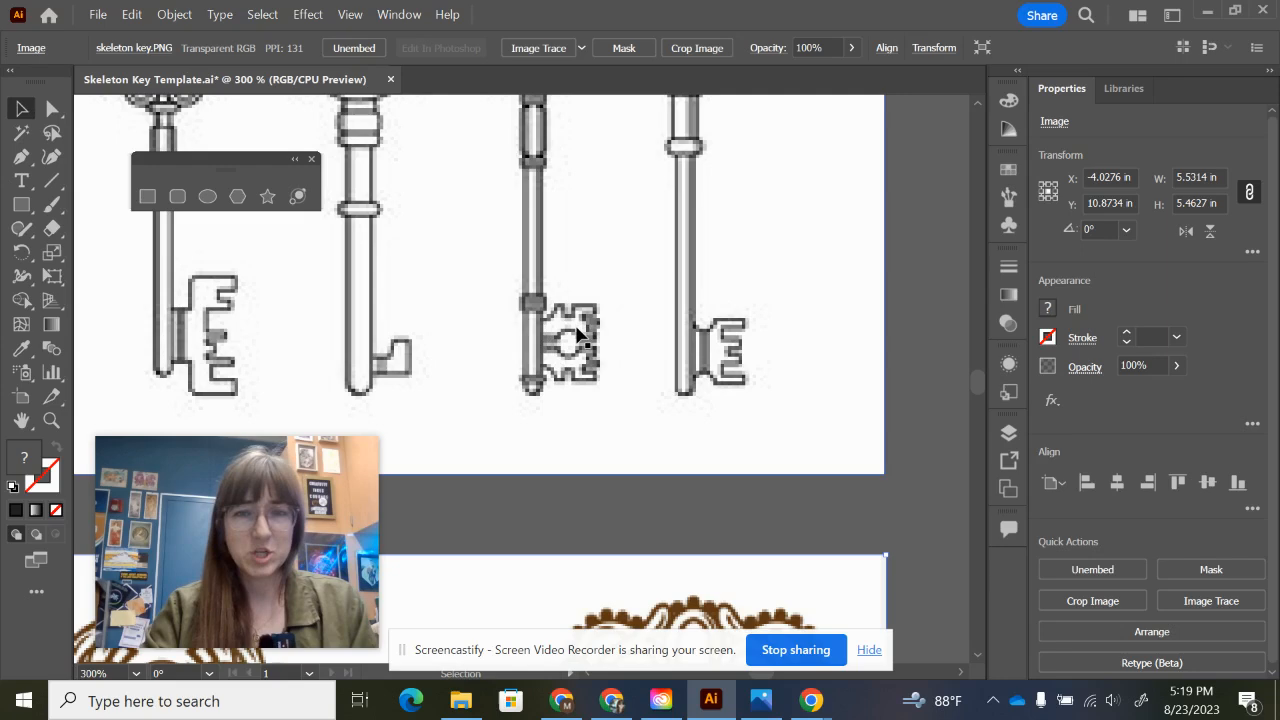
pyautogui.scroll(2, 577, 333)
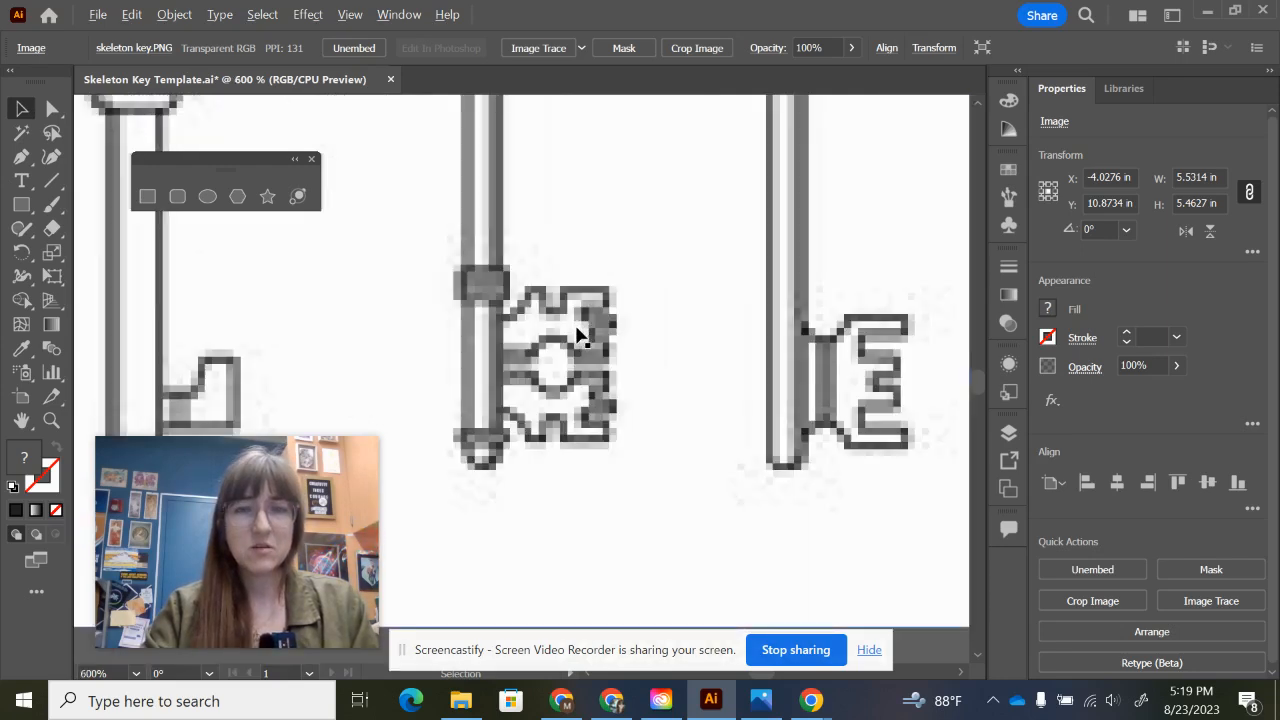
# Draw a rectangle about 0.18 by 0.07 in over the upper body of the round-holed bit, and give it a black 1 pt outline without fill.
pyautogui.click(147, 196)
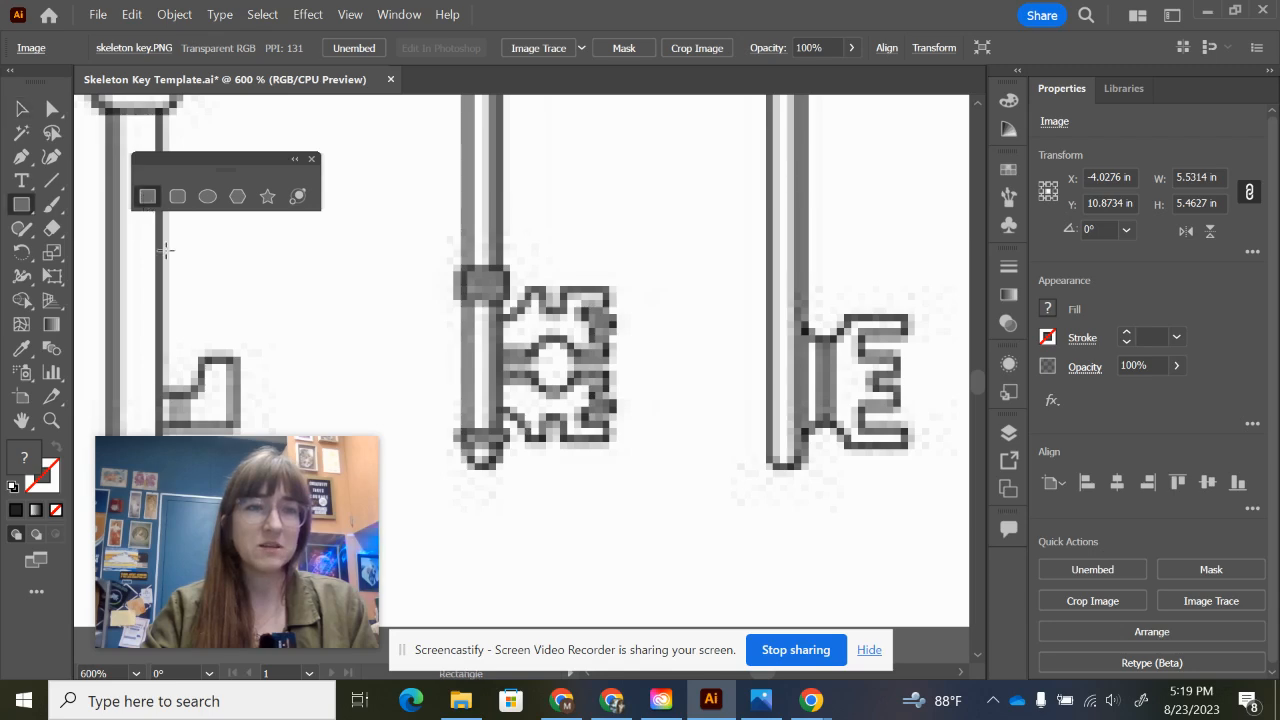
pyautogui.moveTo(503, 317); pyautogui.dragTo(614, 364)
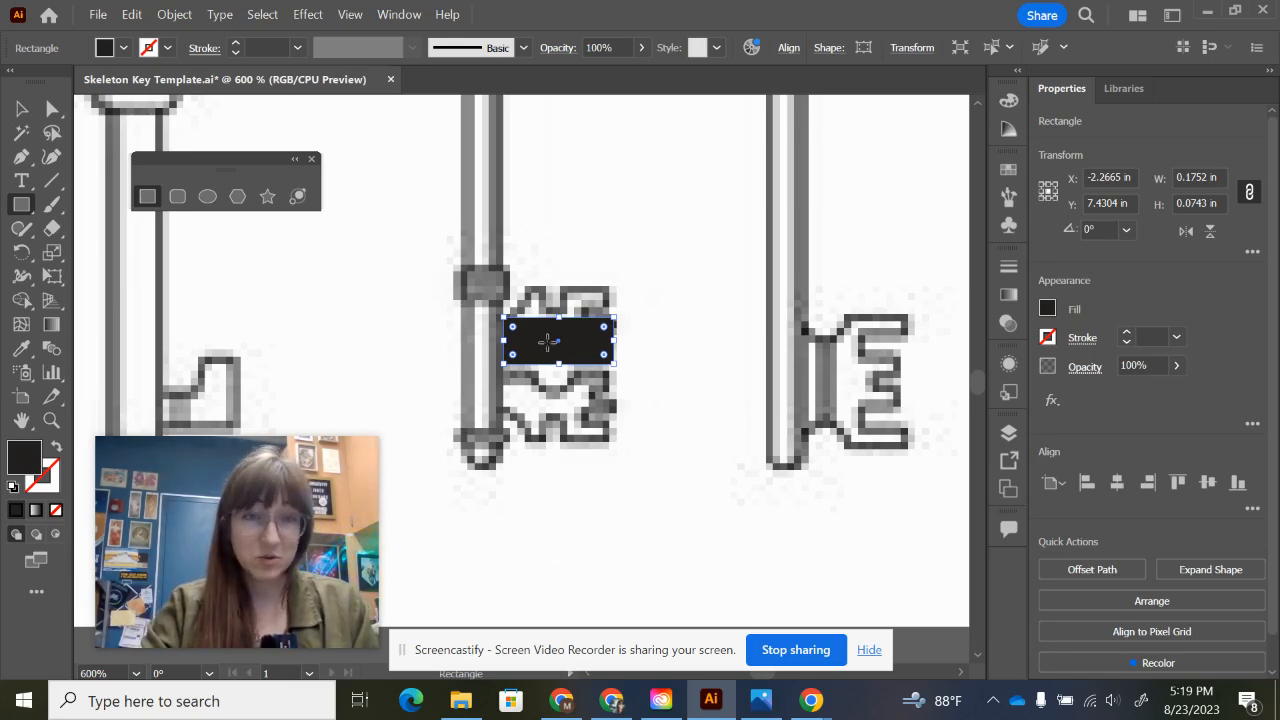
pyautogui.click(57, 450)
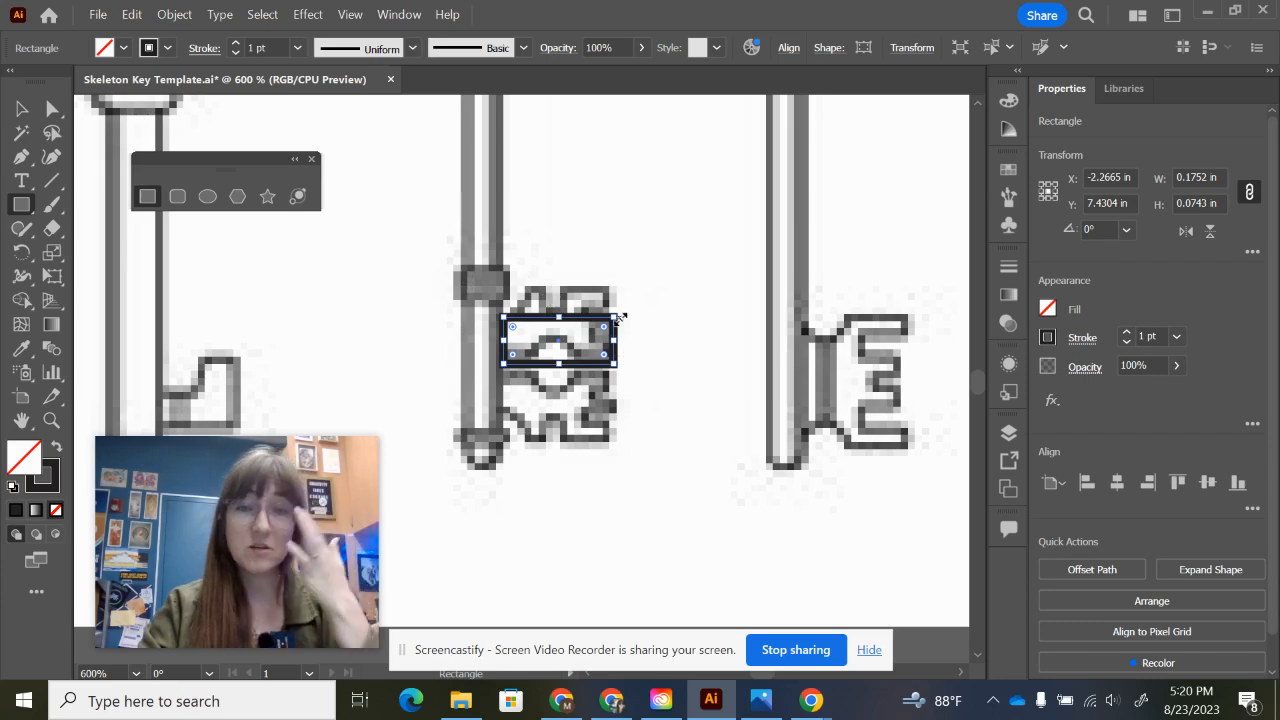
# Add small outlined rectangles for the bit's upper teeth and side notch, and a circle about 0.09 in across over the central hole.
pyautogui.moveTo(562, 288); pyautogui.dragTo(614, 304)
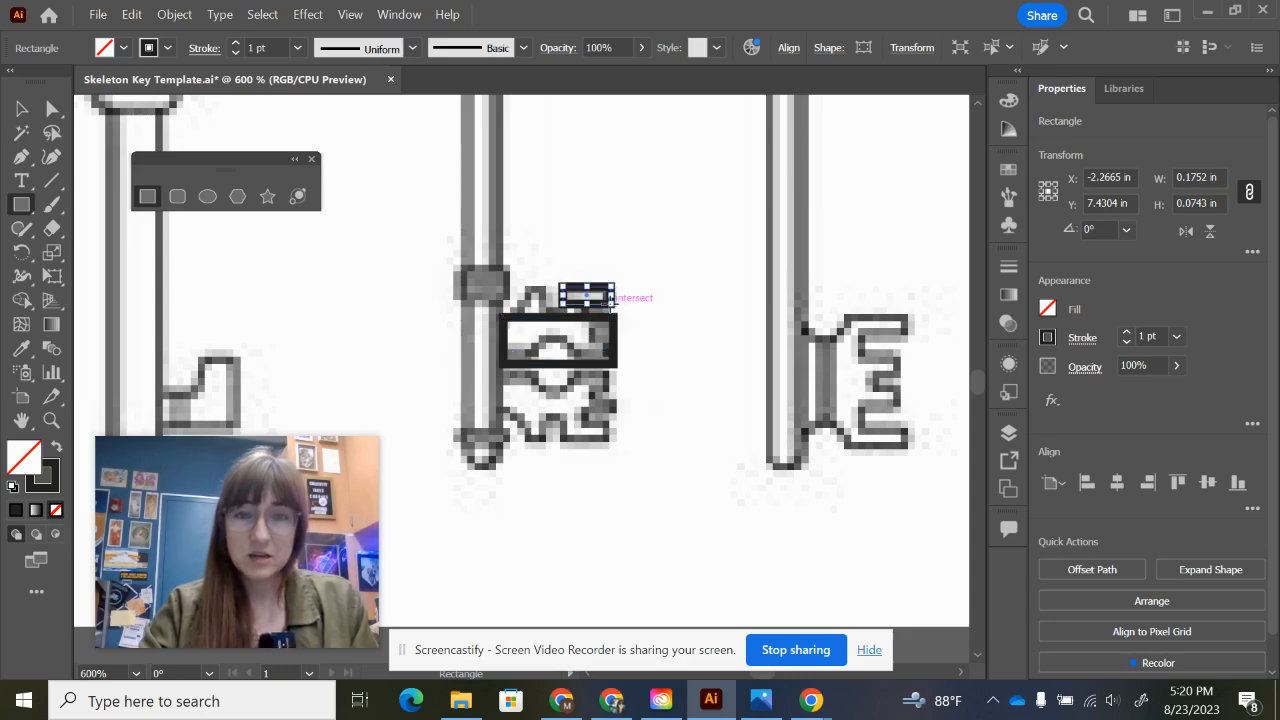
pyautogui.moveTo(533, 292); pyautogui.dragTo(590, 350)
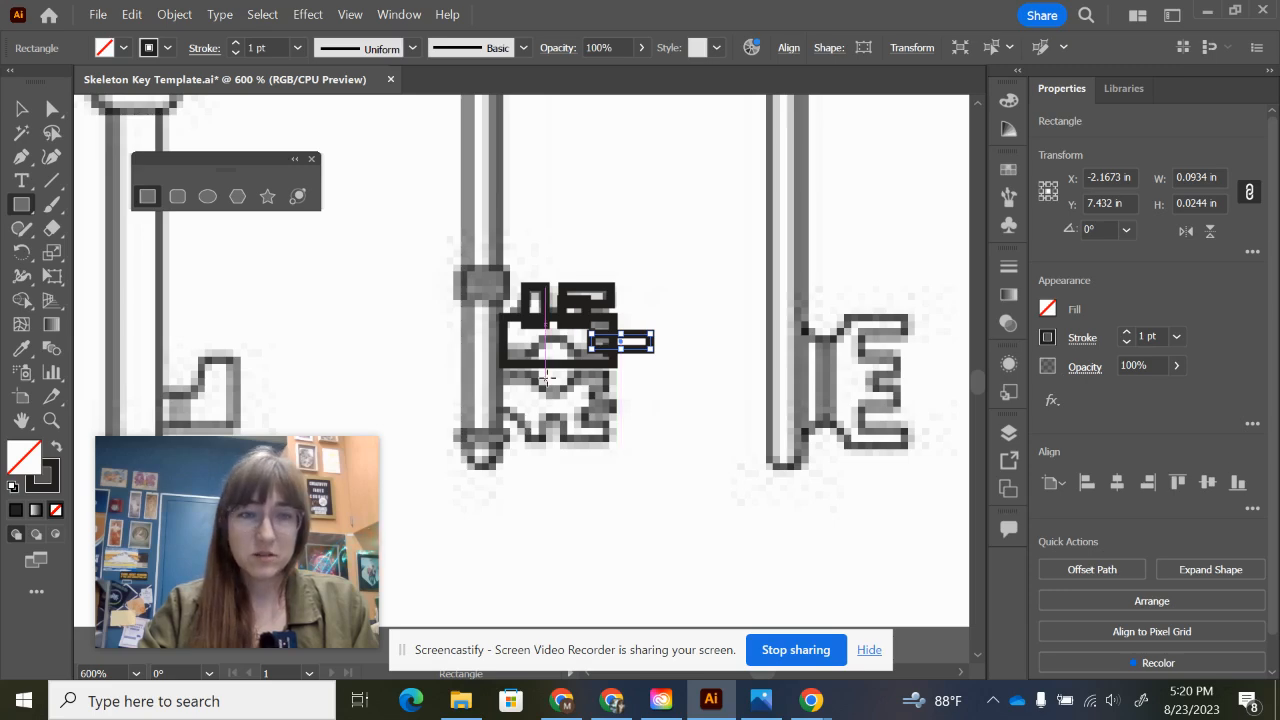
pyautogui.click(208, 196)
pyautogui.moveTo(547, 392)
pyautogui.mouseDown()
pyautogui.moveTo(596, 424)
pyautogui.moveTo(609, 451)
pyautogui.moveTo(547, 360)
pyautogui.moveTo(552, 371)
pyautogui.mouseUp()
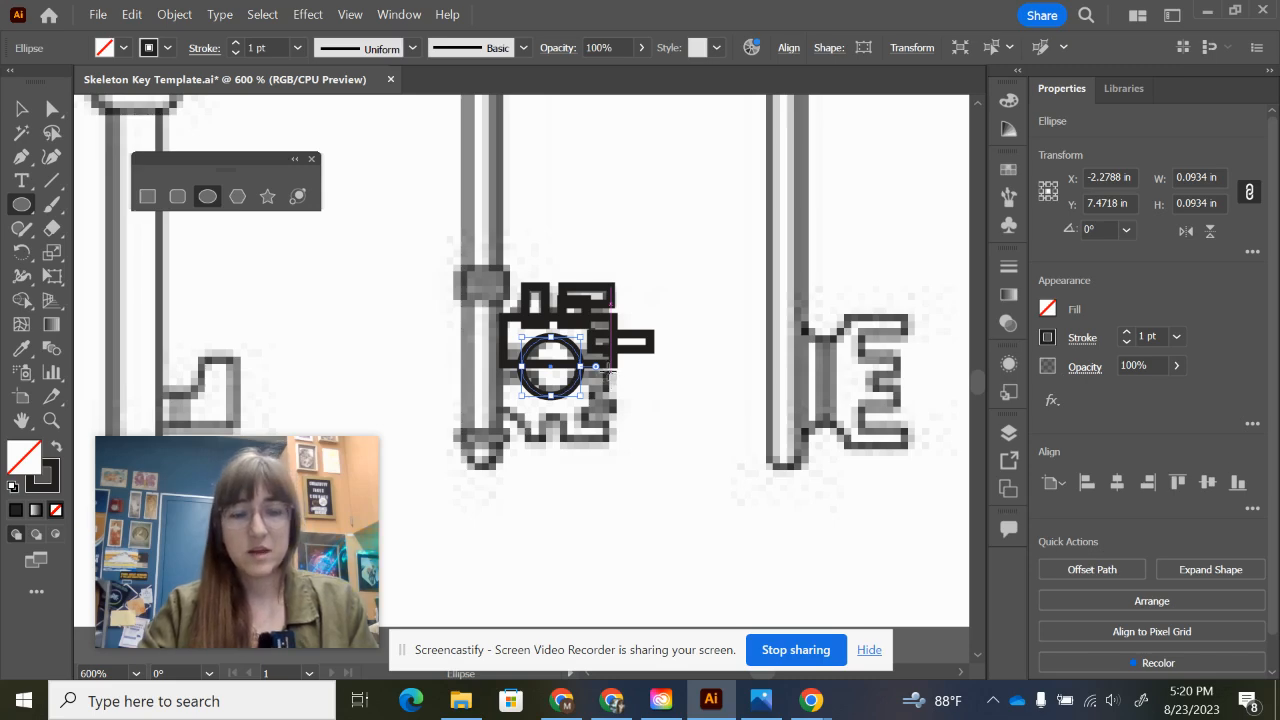
# Move the black-and-white key reference sheet sideways out from behind the outlined bit shapes.
pyautogui.scroll(-1, 606, 366)
pyautogui.moveTo(658, 415); pyautogui.dragTo(430, 352)
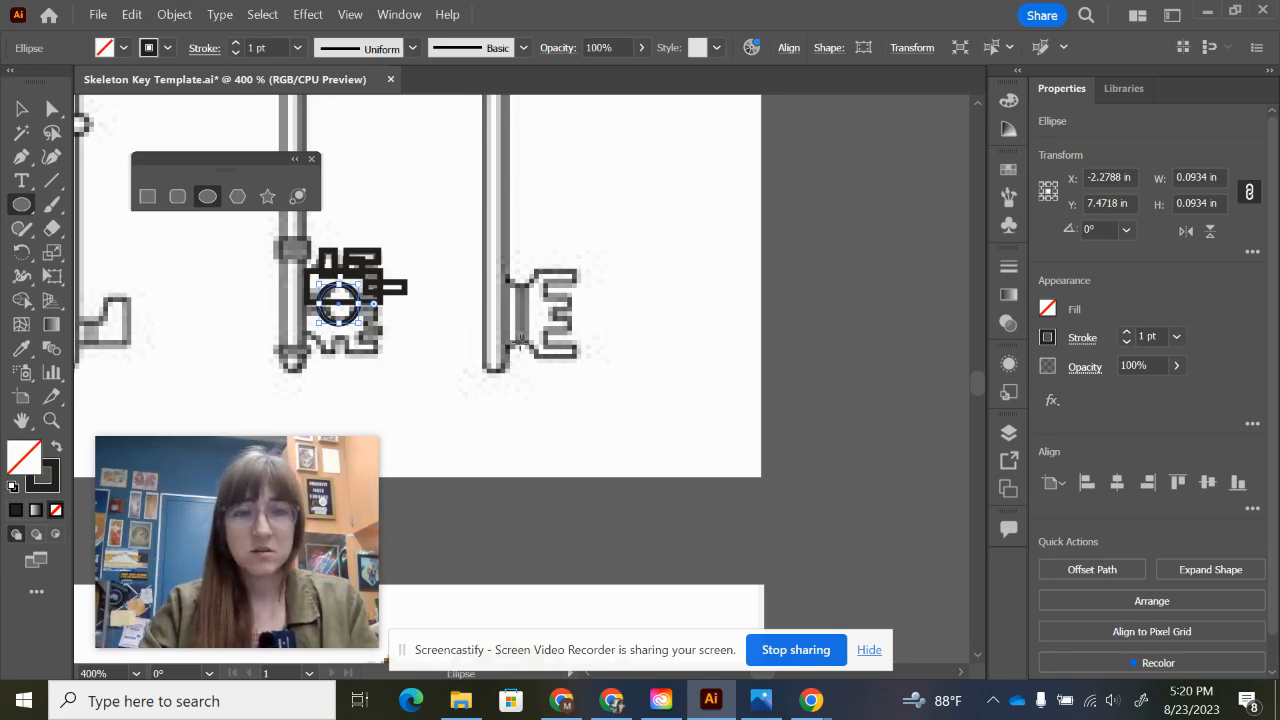
pyautogui.press('v')
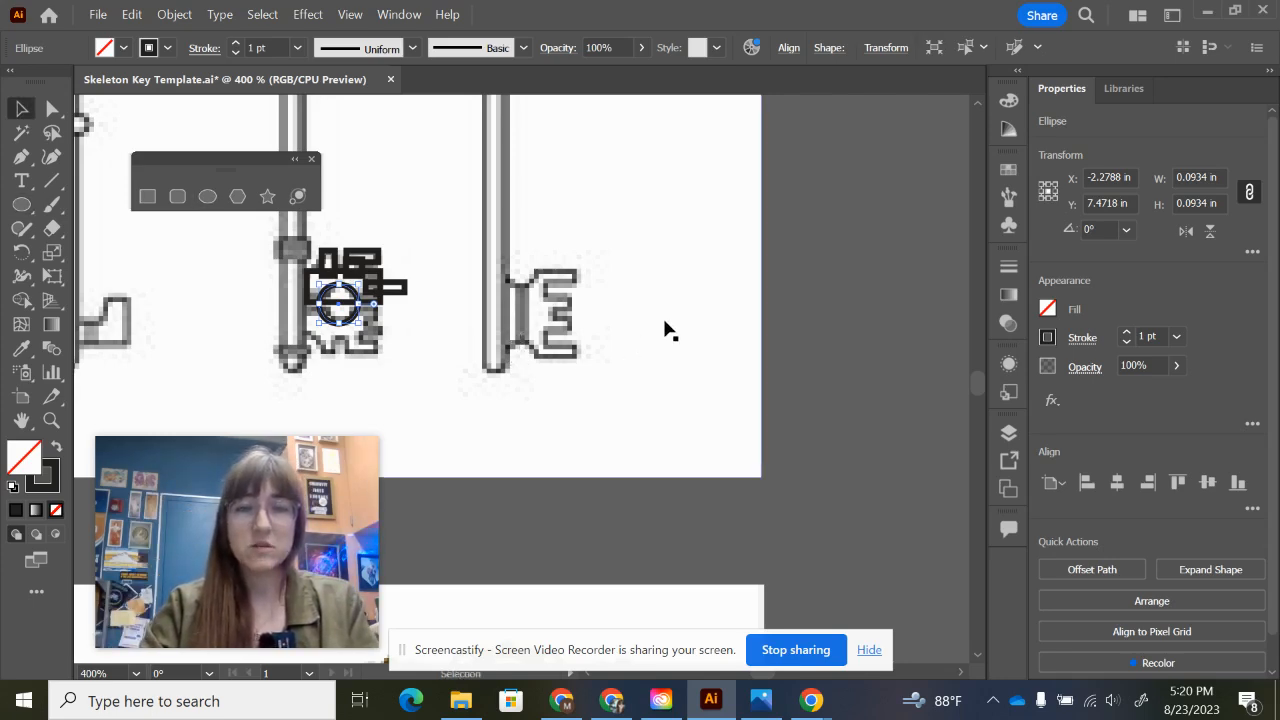
pyautogui.moveTo(668, 330); pyautogui.dragTo(186, 330)
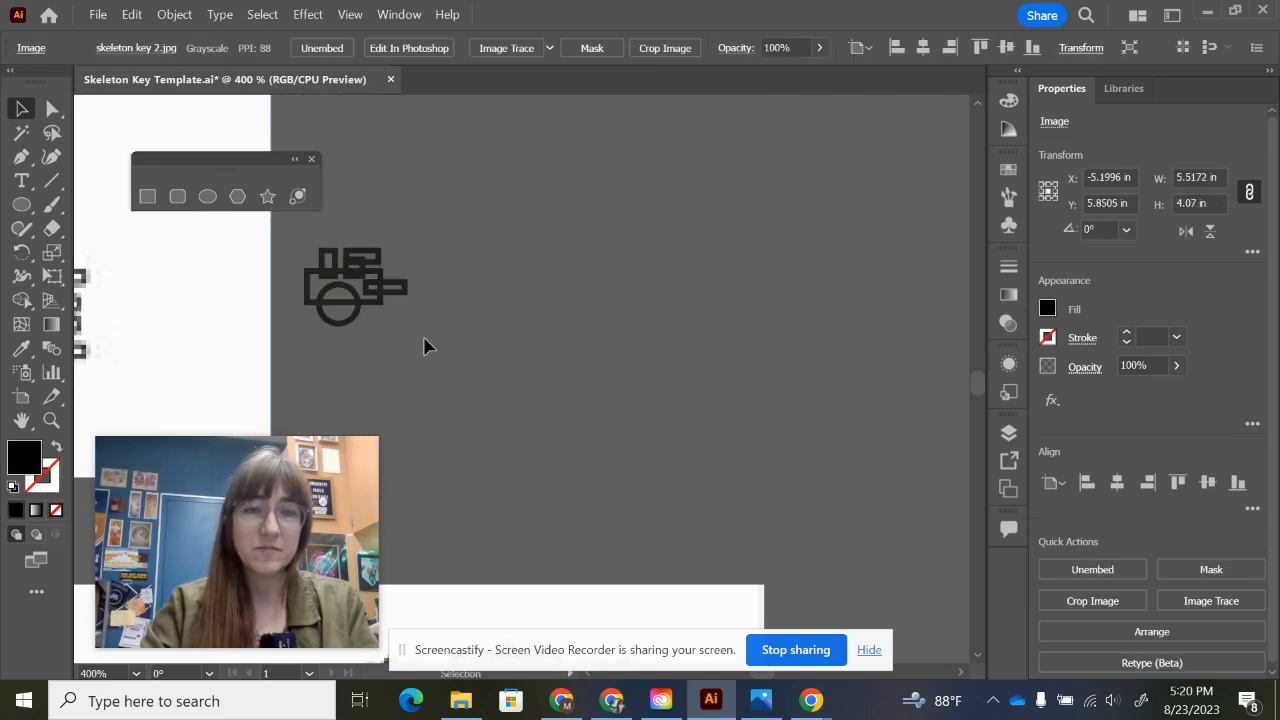
# Enlarge all the outlined bit shapes proportionally to about 0.98 in wide and place them clear of the reference sheet.
pyautogui.click(403, 215)
pyautogui.moveTo(431, 343); pyautogui.dragTo(432, 347)
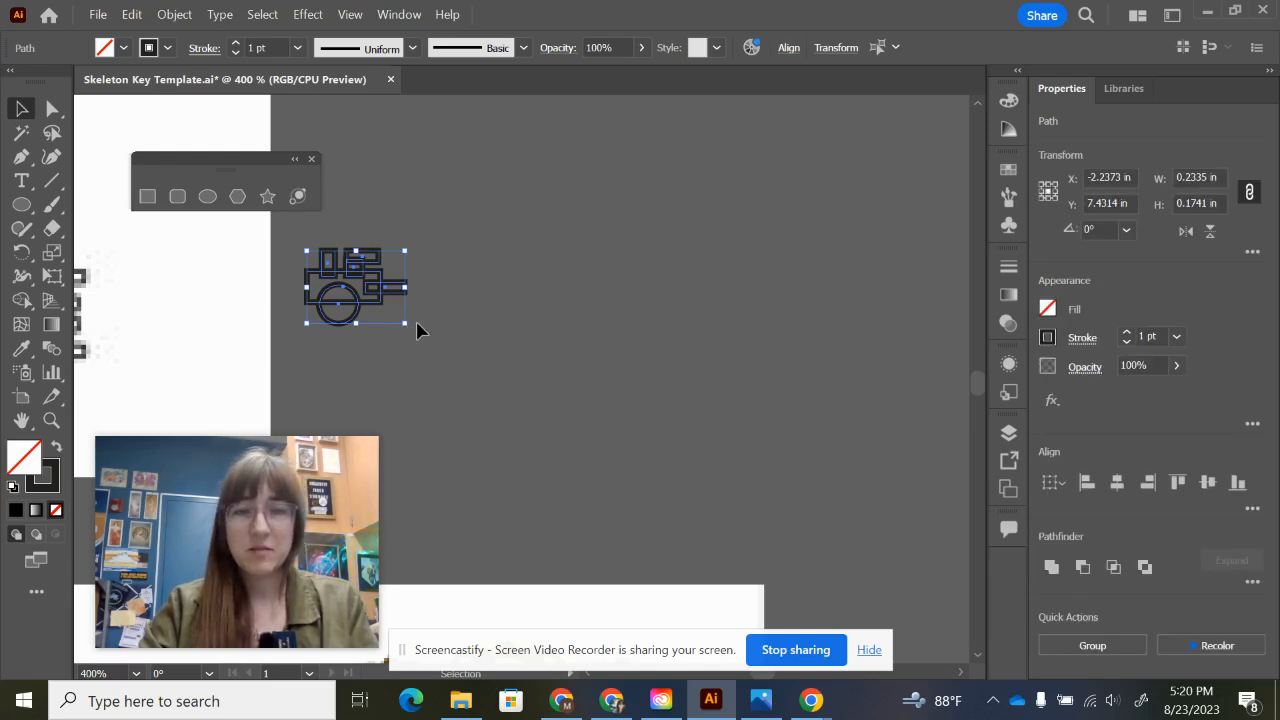
pyautogui.moveTo(408, 325); pyautogui.dragTo(737, 506)
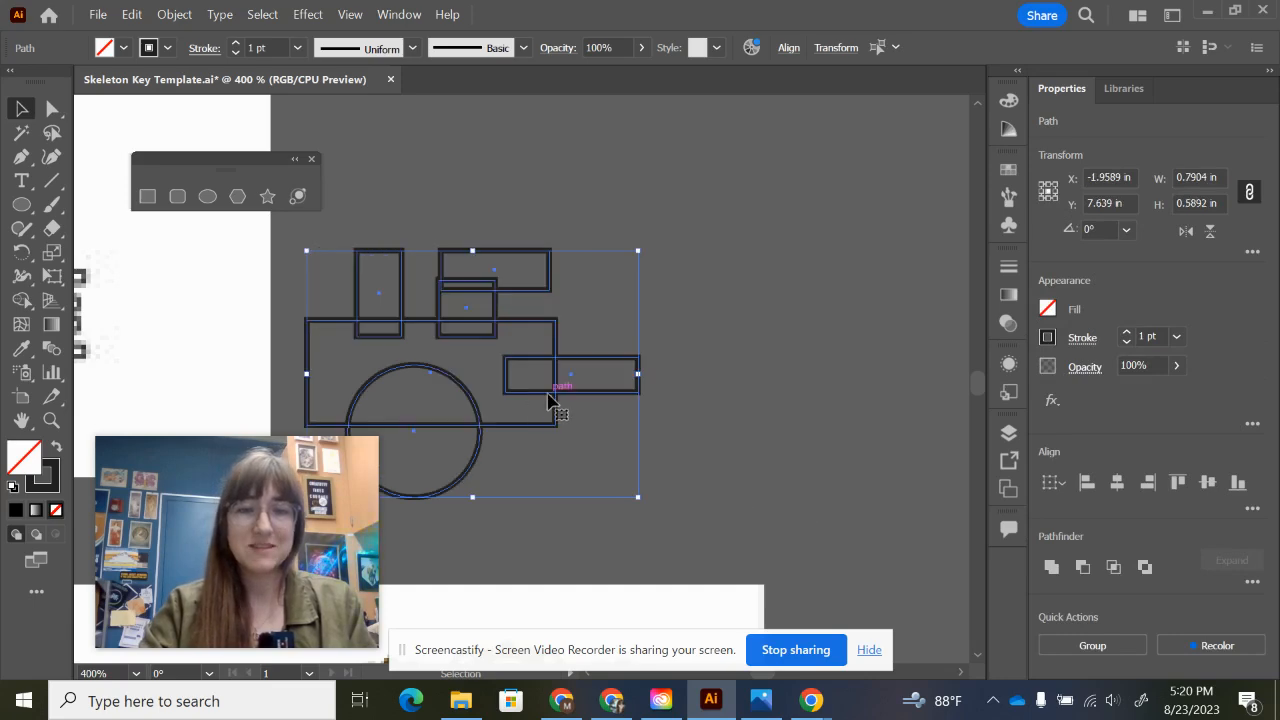
pyautogui.click(751, 408)
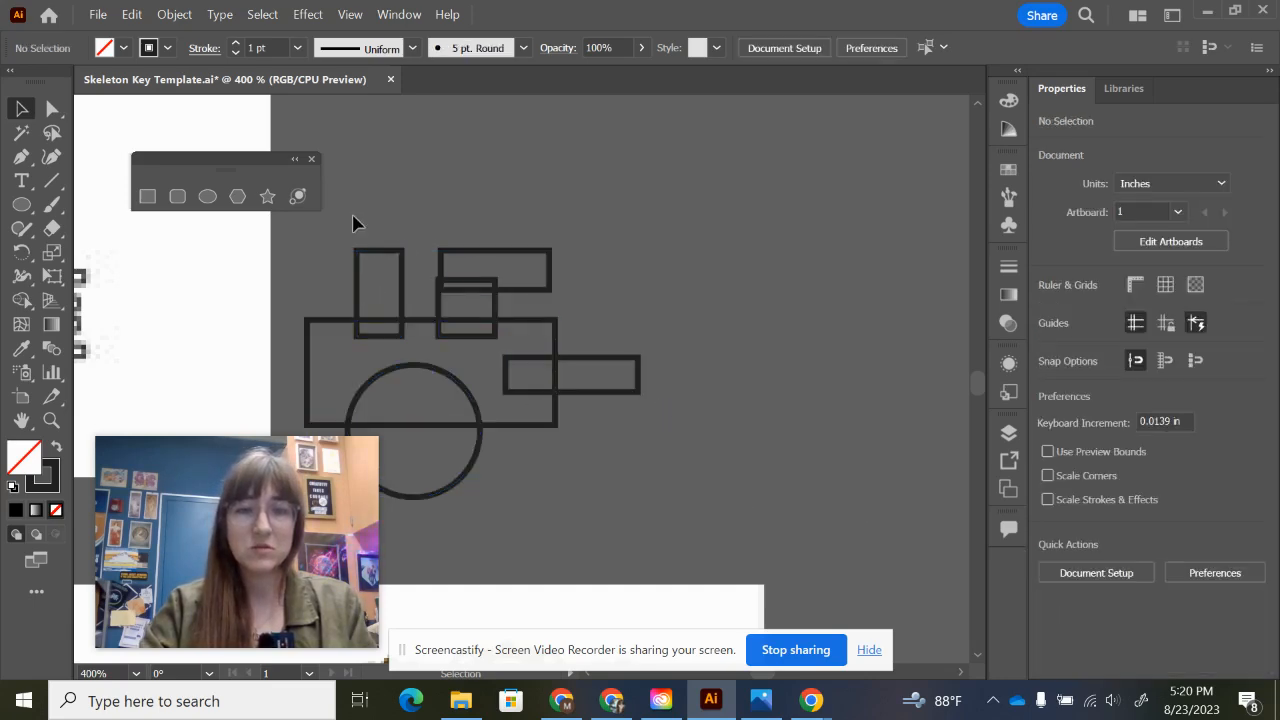
pyautogui.hotkey('ctrl', 'a')
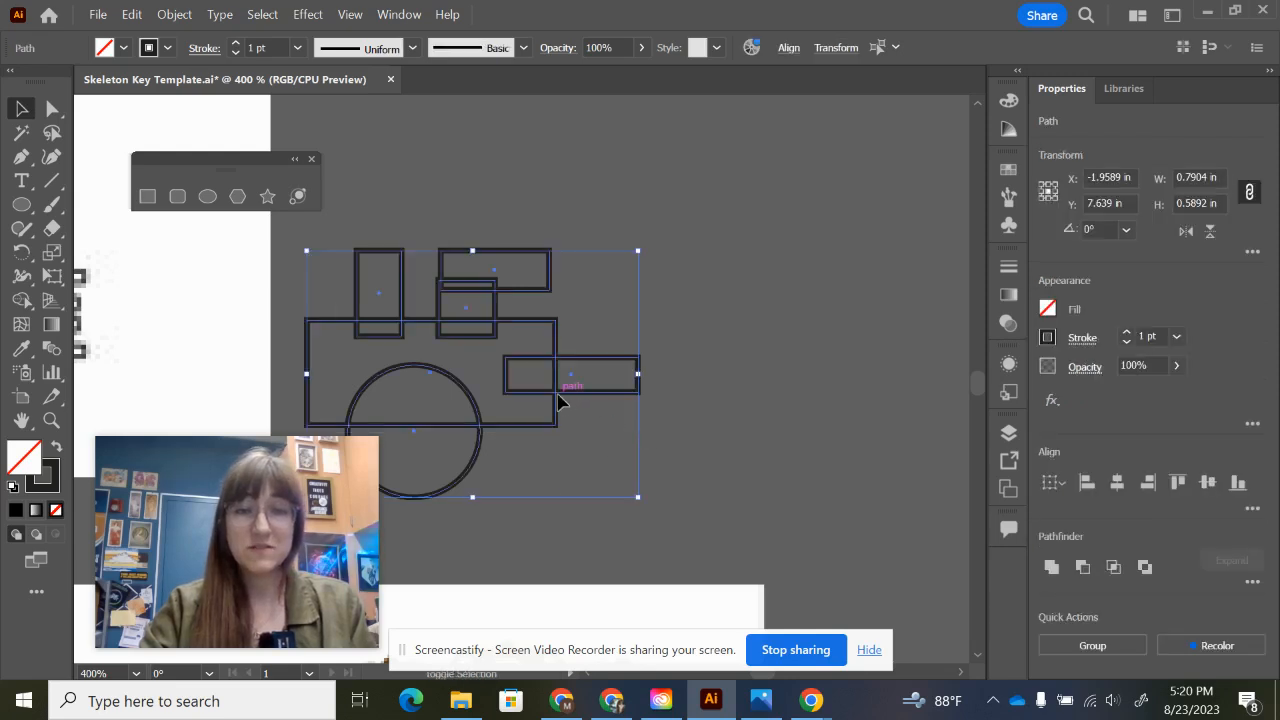
pyautogui.keyDown('shift'); pyautogui.click(562, 394); pyautogui.keyUp('shift')
pyautogui.click(710, 409)
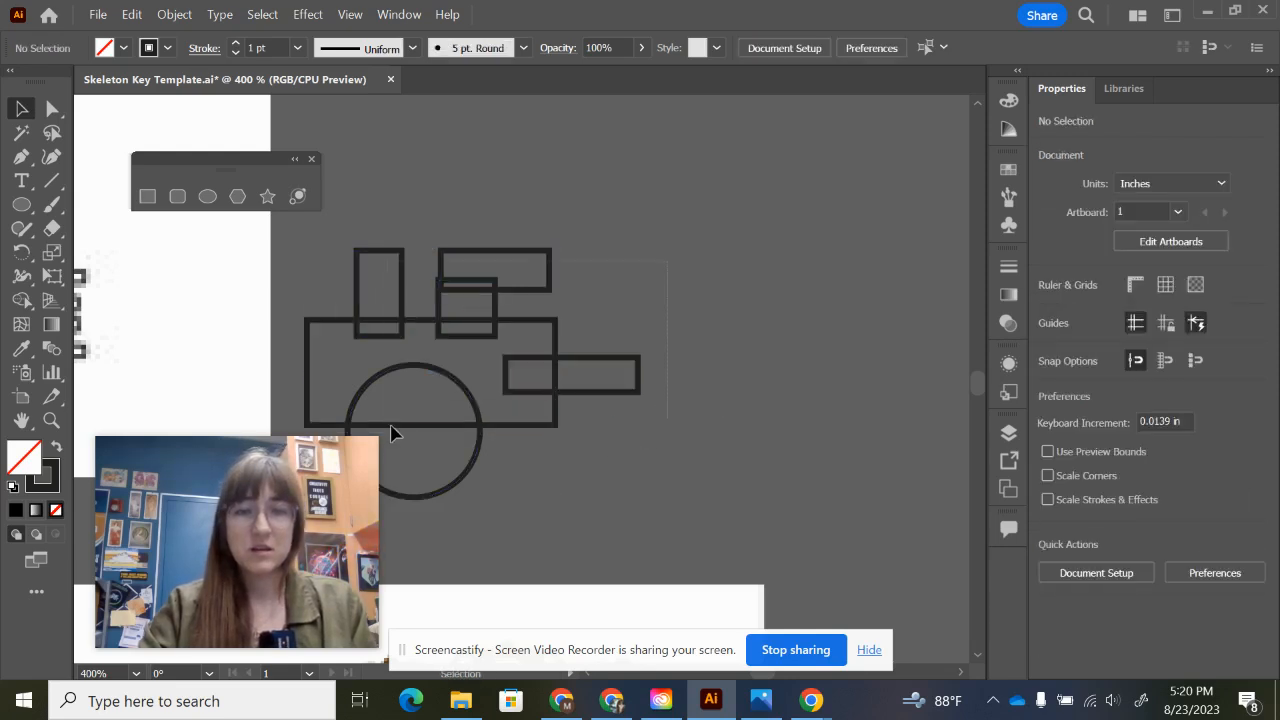
pyautogui.hotkey('ctrl', 'a')
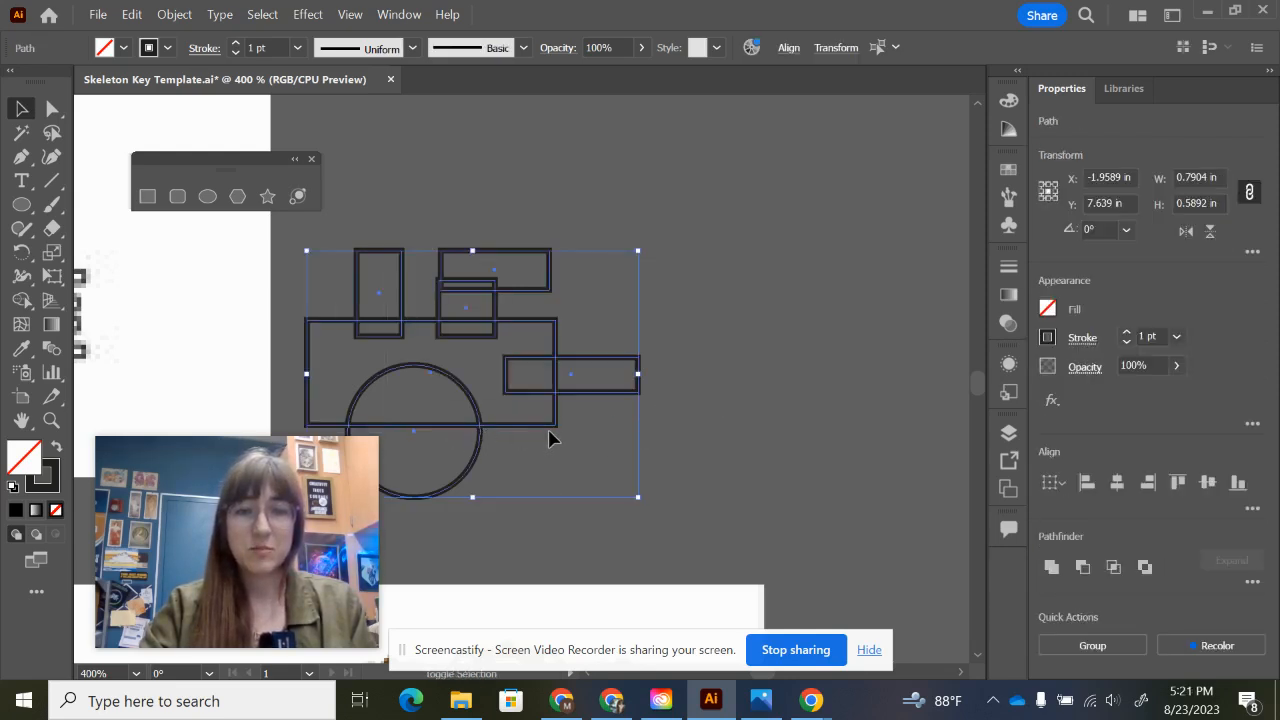
pyautogui.moveTo(757, 250); pyautogui.dragTo(511, 467)
pyautogui.click(733, 487)
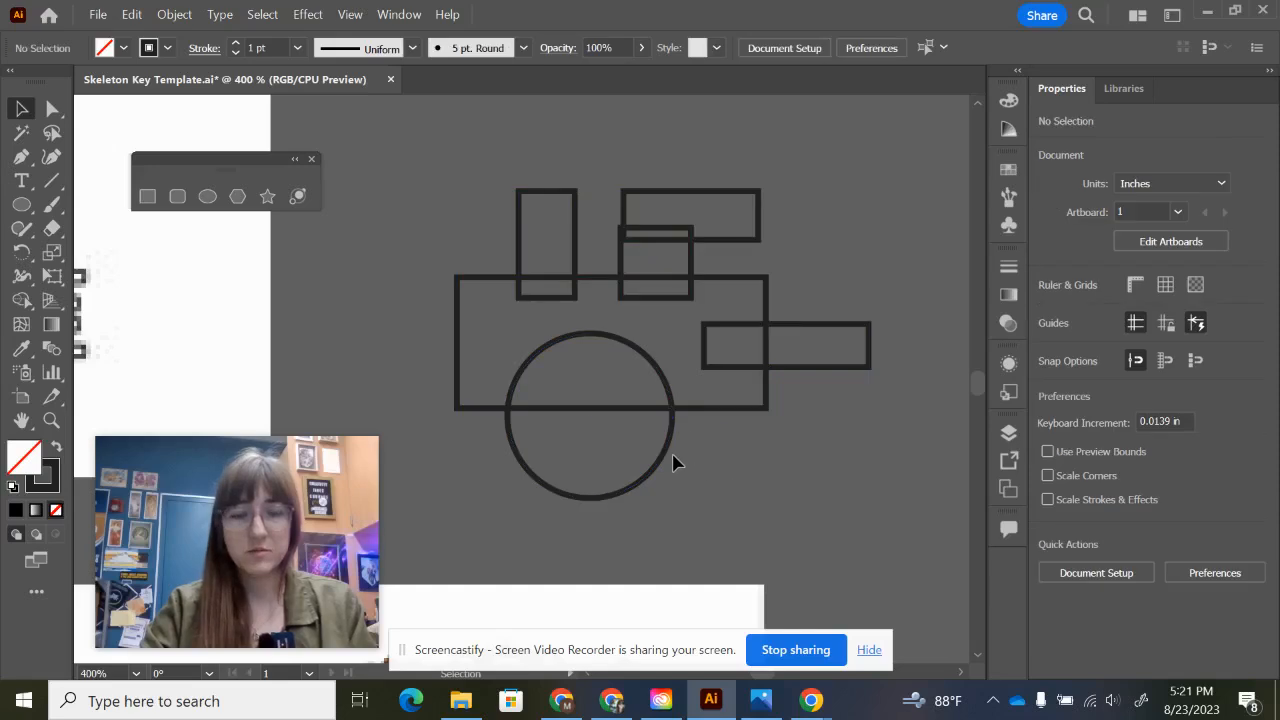
# Add a rectangle about 0.14 by 0.11 in across the narrow upright tooth and one about 0.22 by 0.11 in over the wide tooth's outer corner.
pyautogui.scroll(1, 673, 462)
pyautogui.scroll(-1, 669, 449)
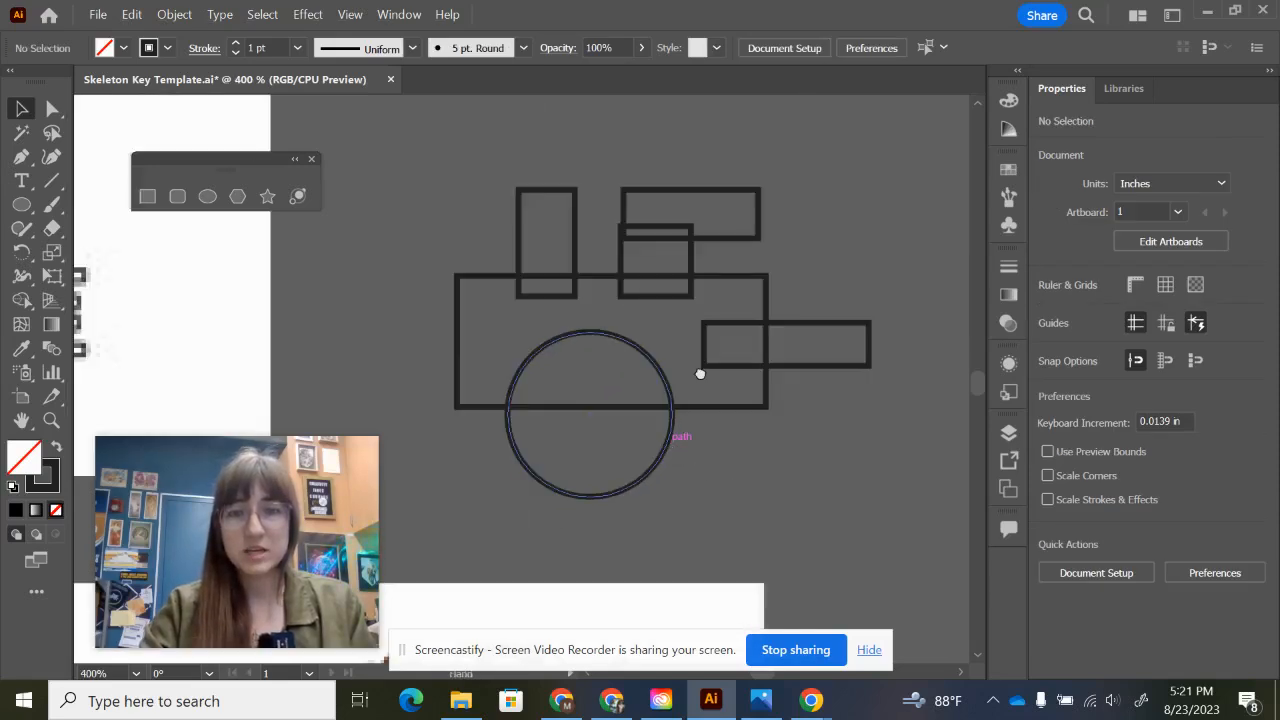
pyautogui.moveTo(700, 373); pyautogui.dragTo(704, 409)
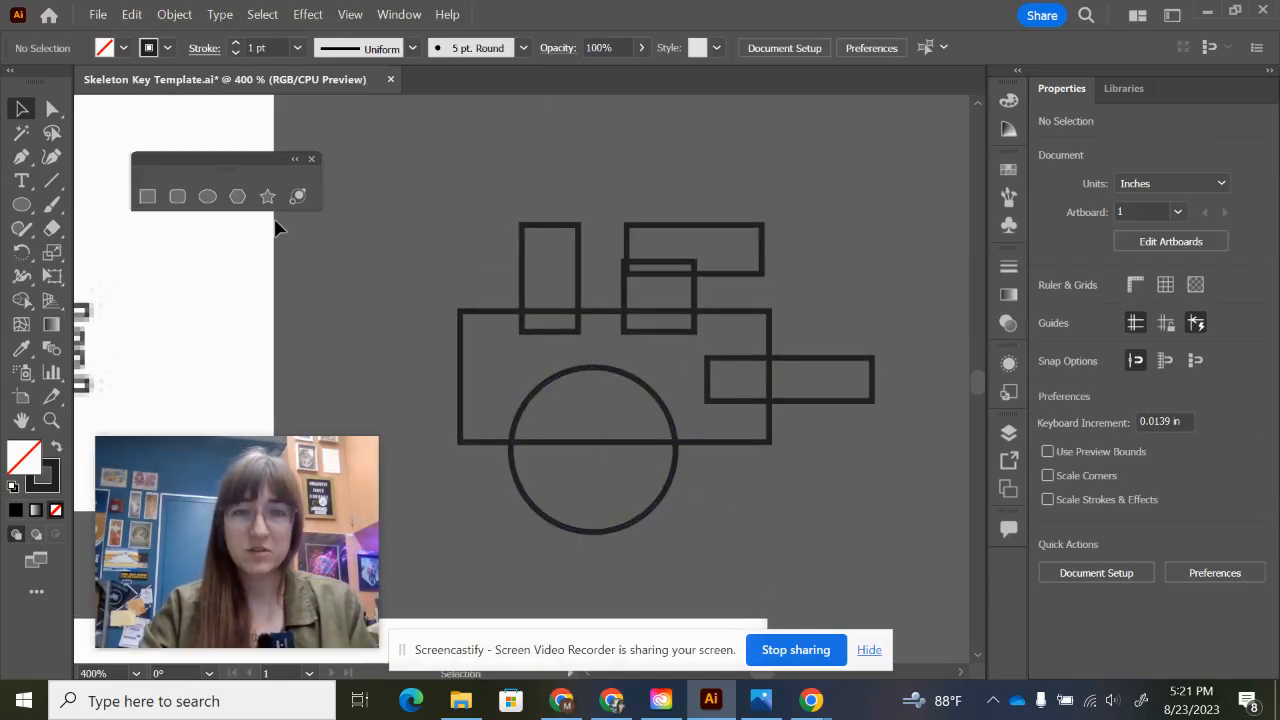
pyautogui.click(147, 196)
pyautogui.moveTo(487, 271); pyautogui.dragTo(541, 316)
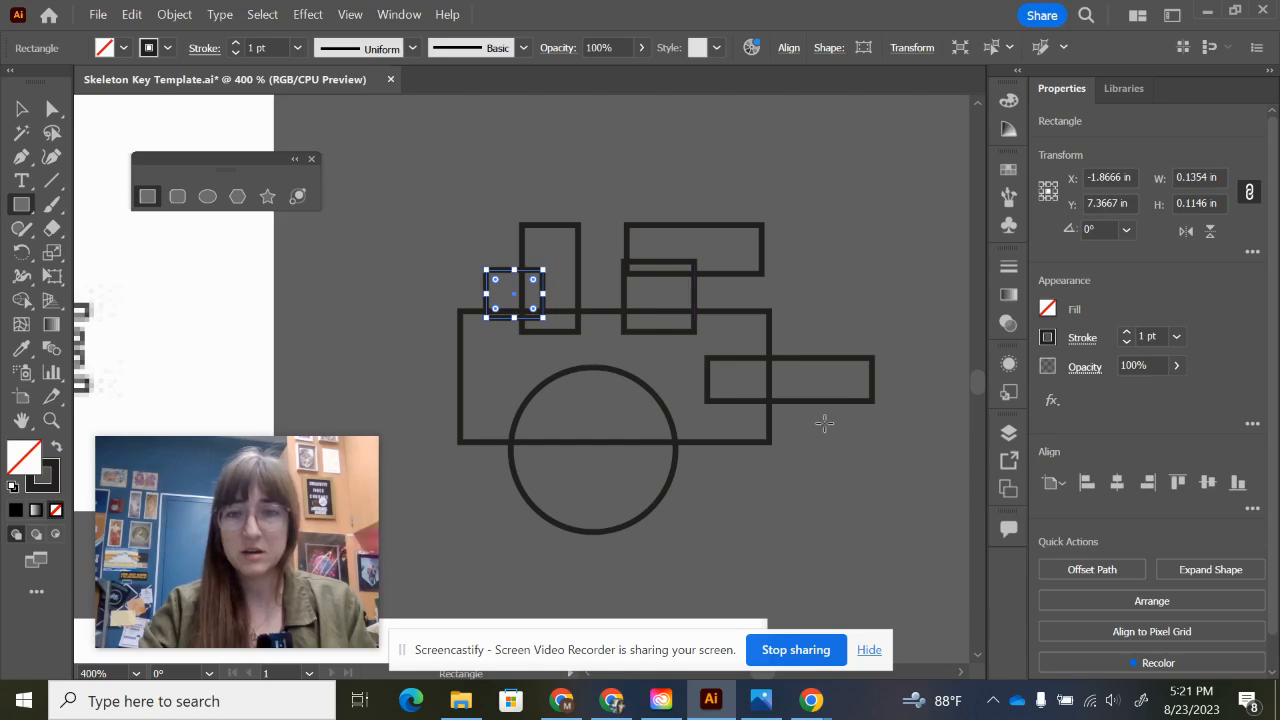
pyautogui.moveTo(733, 186); pyautogui.dragTo(826, 235)
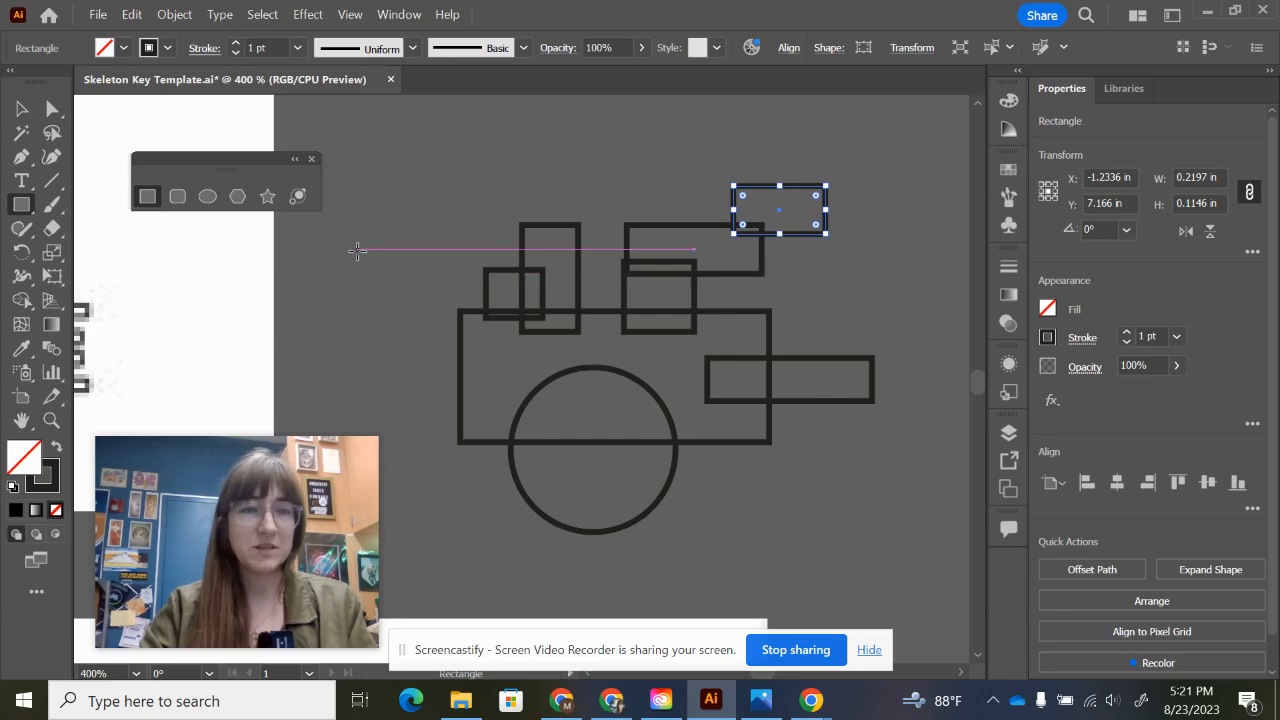
# Merge the outlined bit body and upper teeth into one black shape with Shape Builder, and cut away the side notch and circle.
pyautogui.click(25, 115)
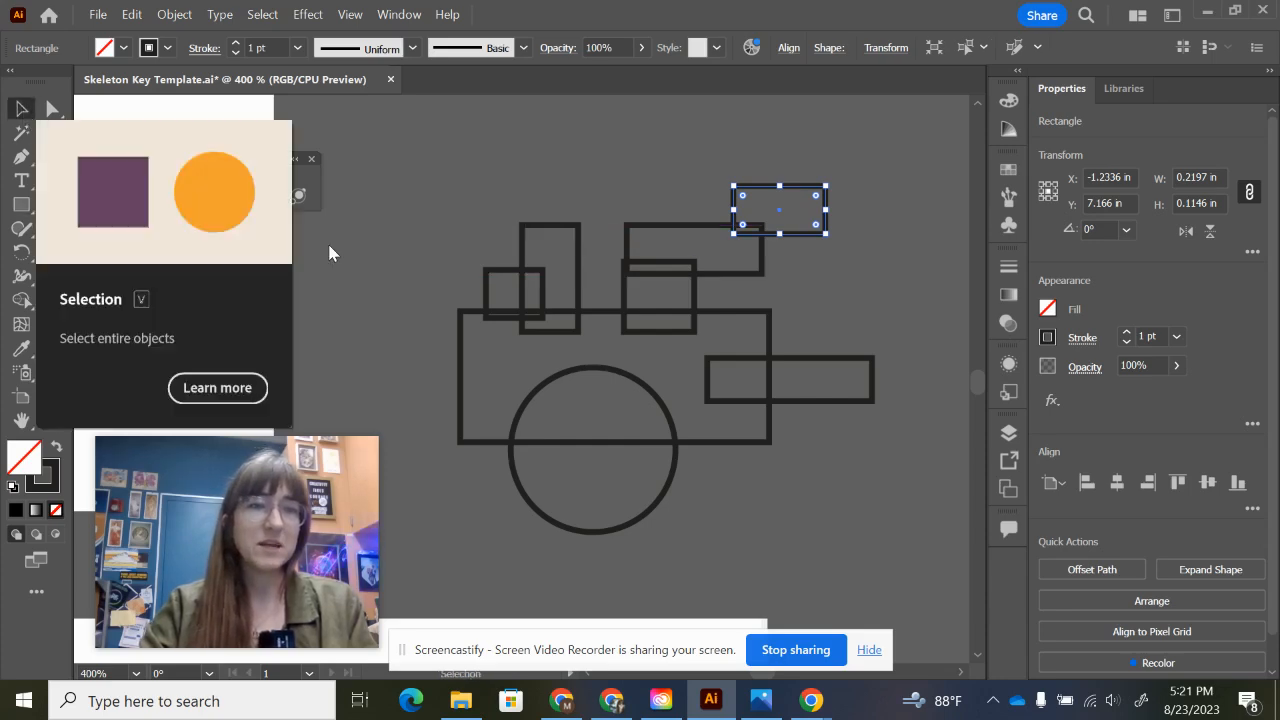
pyautogui.click(441, 176)
pyautogui.moveTo(870, 551); pyautogui.dragTo(895, 546)
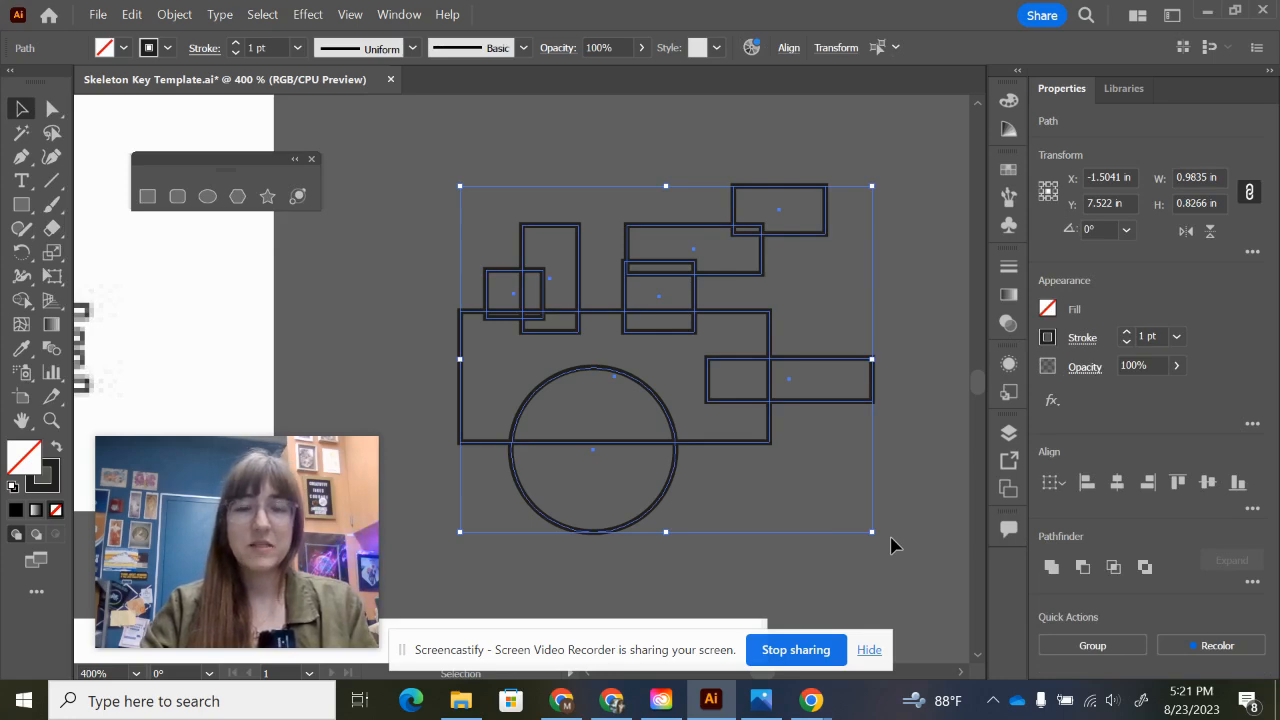
pyautogui.click(22, 300)
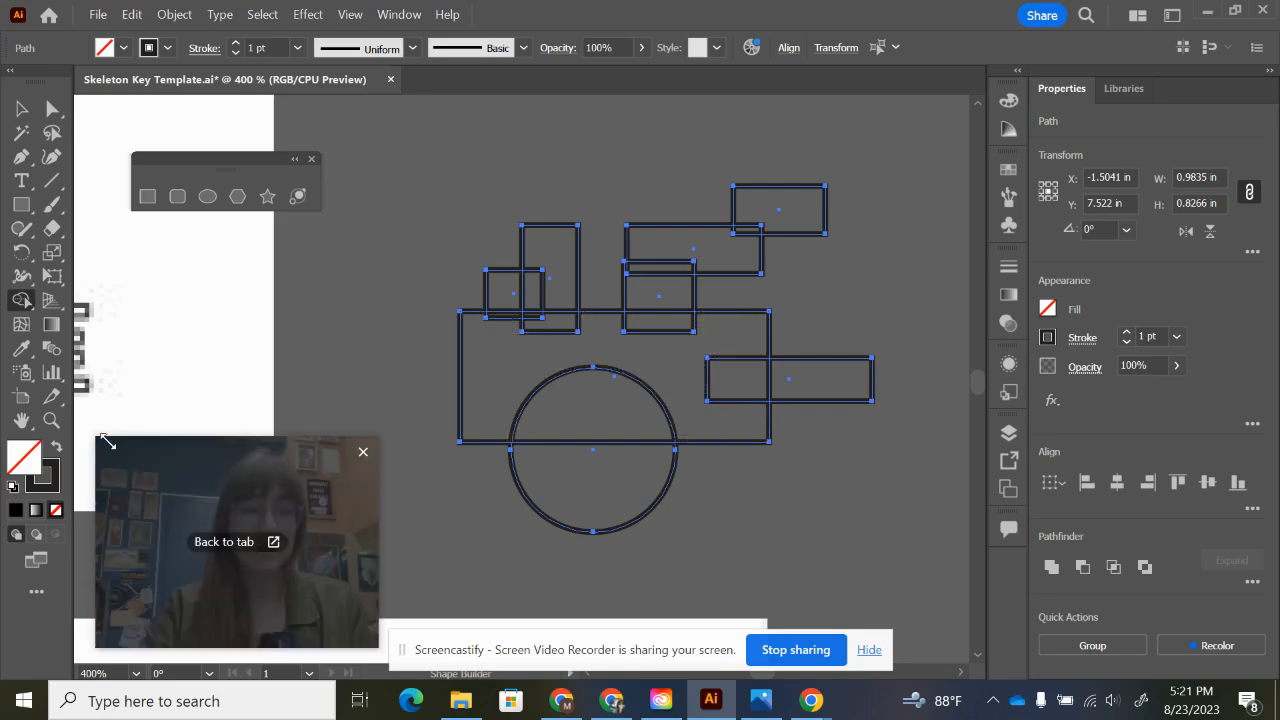
pyautogui.click(57, 450)
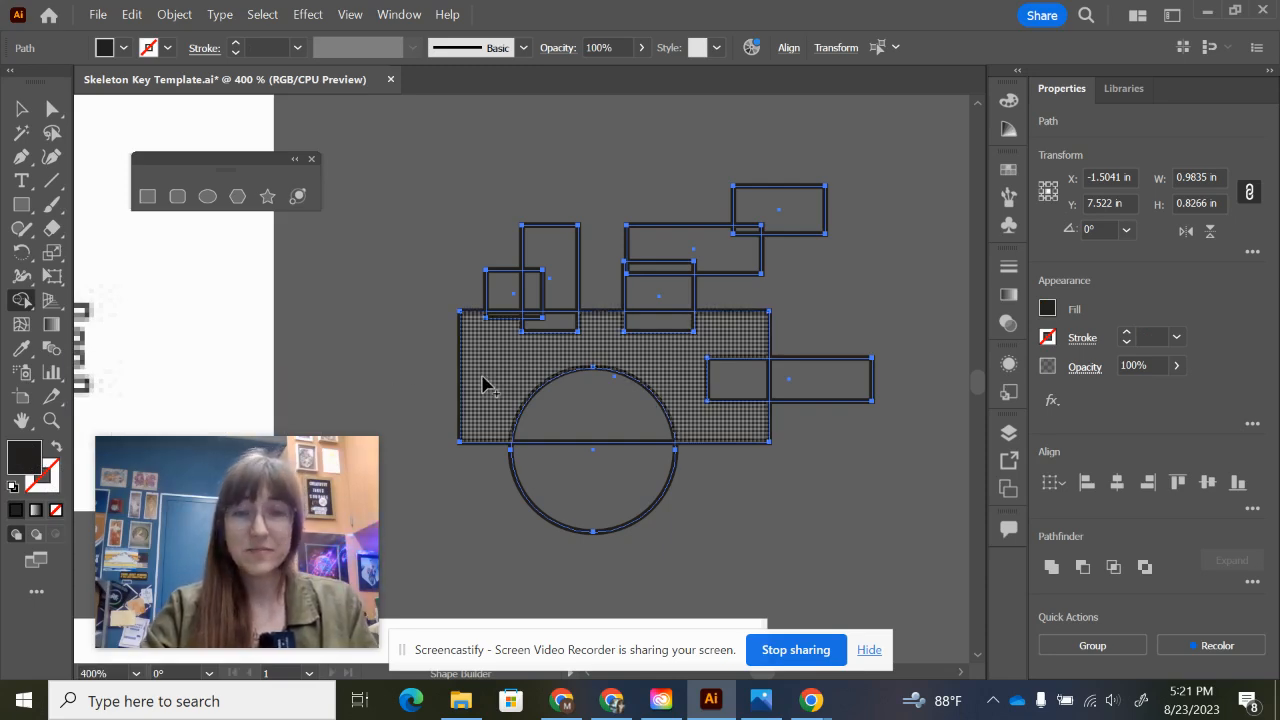
pyautogui.moveTo(497, 374)
pyautogui.mouseDown()
pyautogui.moveTo(526, 293)
pyautogui.moveTo(538, 316)
pyautogui.moveTo(554, 290)
pyautogui.moveTo(573, 322)
pyautogui.moveTo(615, 332)
pyautogui.moveTo(668, 258)
pyautogui.moveTo(757, 220)
pyautogui.mouseUp()
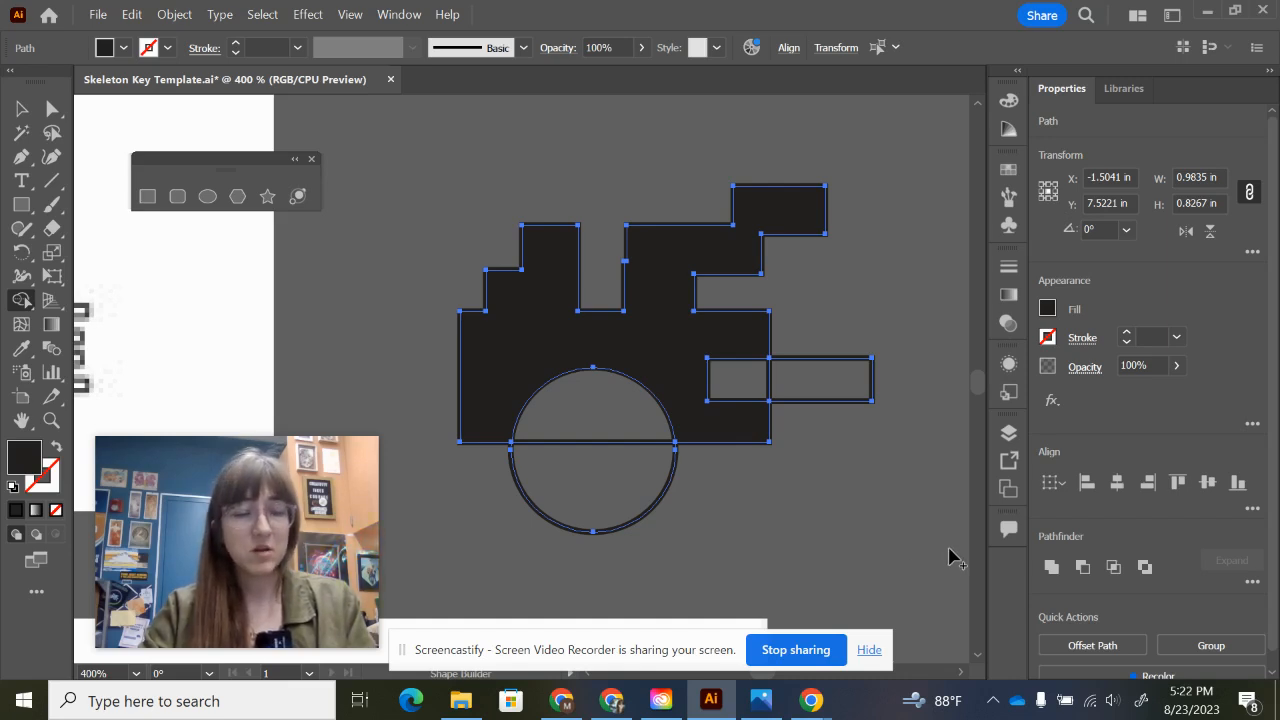
pyautogui.moveTo(878, 362)
pyautogui.mouseDown()
pyautogui.moveTo(751, 380)
pyautogui.moveTo(760, 390)
pyautogui.mouseUp()
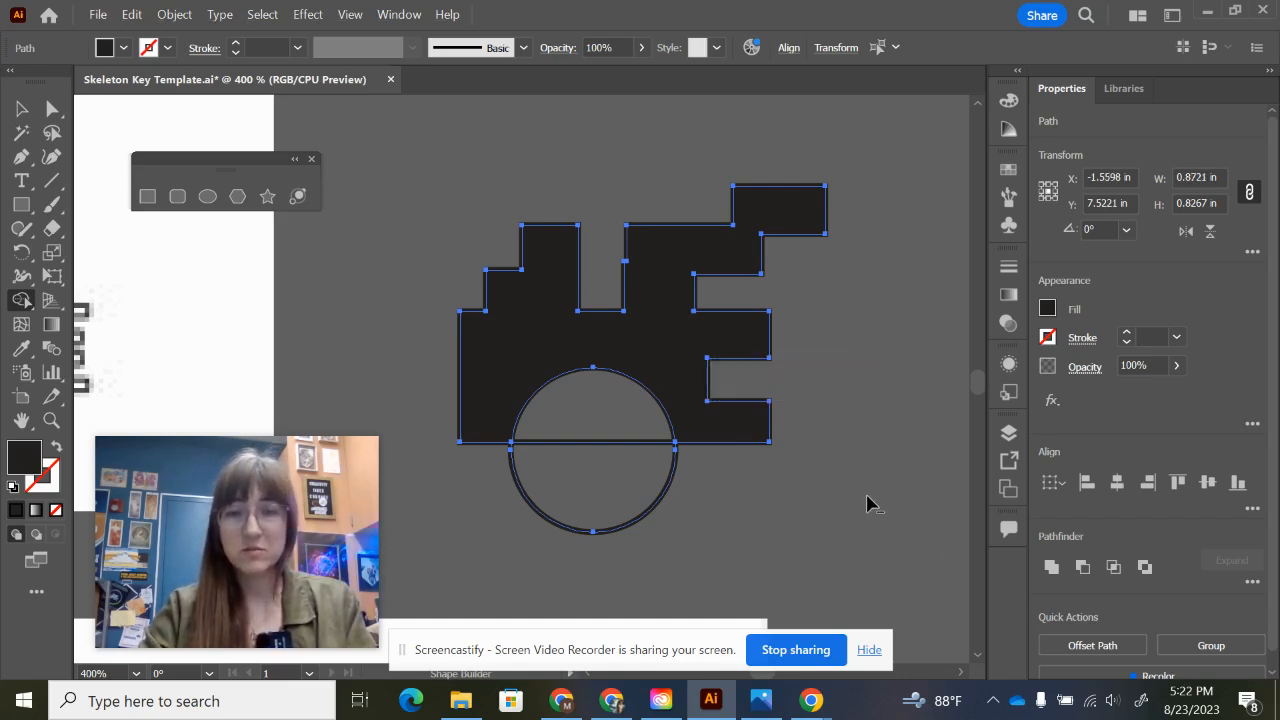
pyautogui.moveTo(867, 503)
pyautogui.mouseDown()
pyautogui.moveTo(666, 520)
pyautogui.moveTo(623, 429)
pyautogui.moveTo(640, 417)
pyautogui.mouseUp()
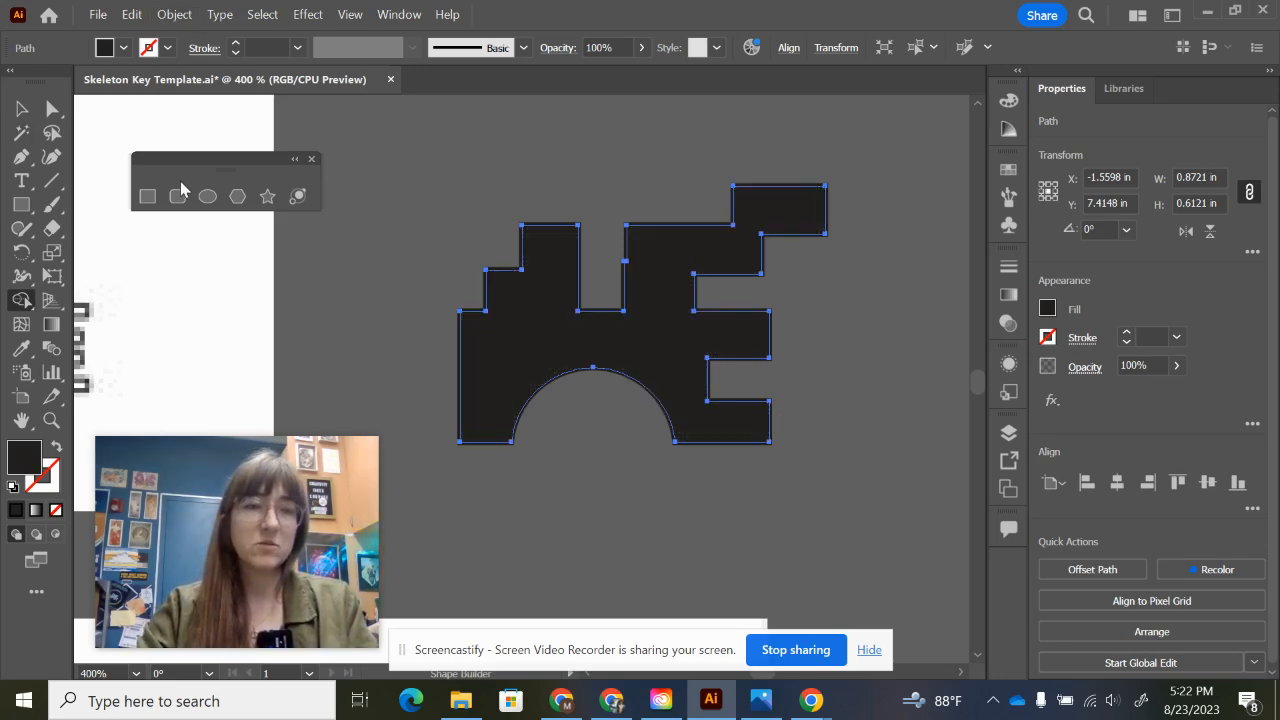
# Stretch the bit's lower outer prong out level with the top tooth's tip, and extend the body's opposite straight edge outward.
pyautogui.click(52, 108)
pyautogui.click(482, 190)
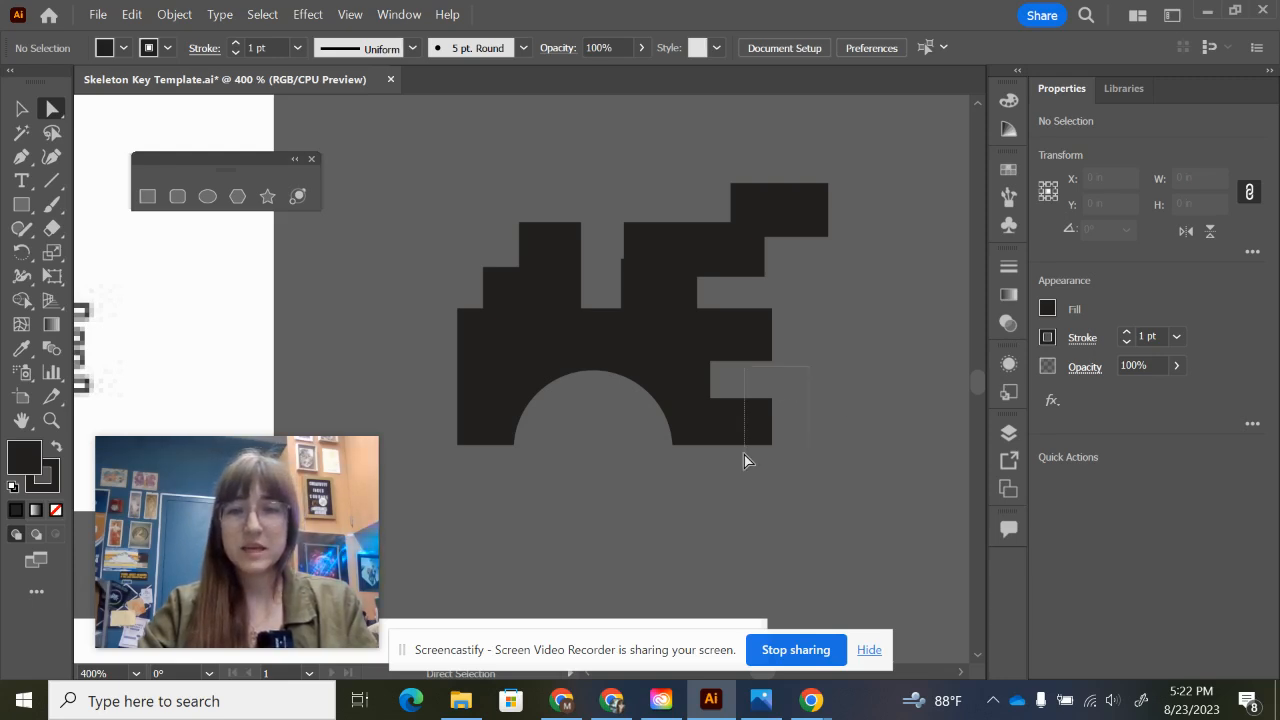
pyautogui.moveTo(744, 456); pyautogui.dragTo(760, 470)
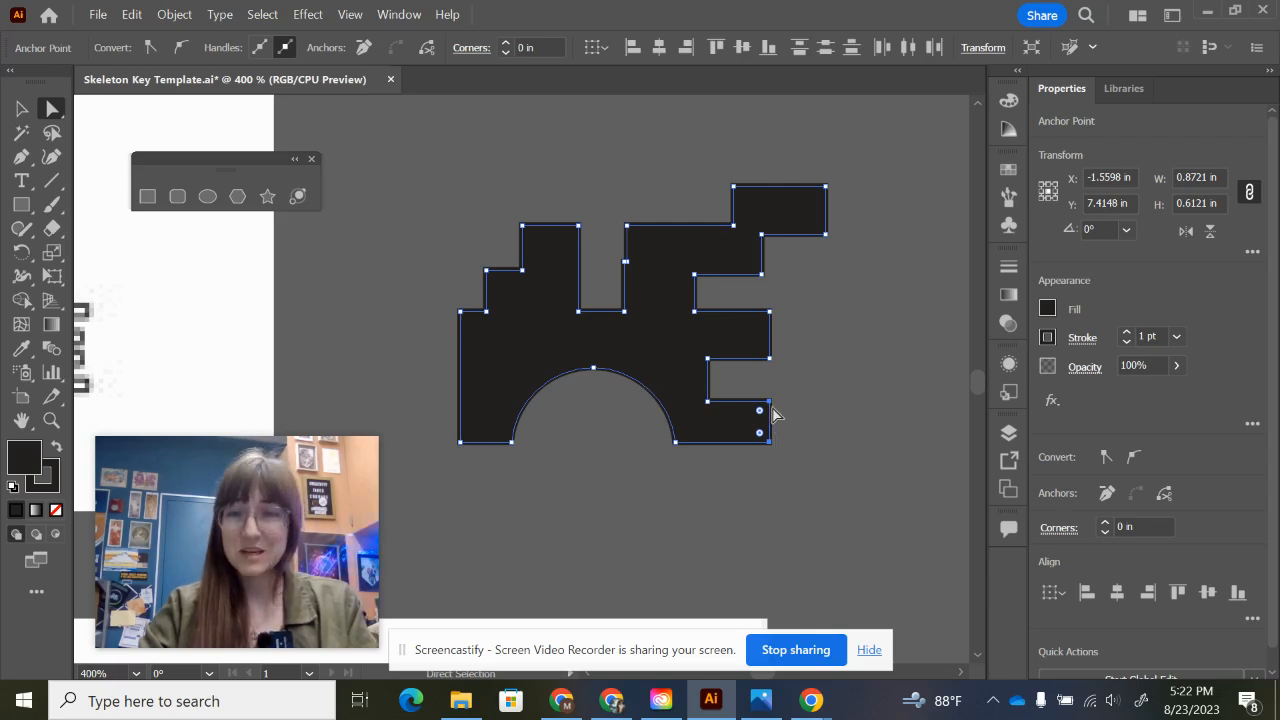
pyautogui.moveTo(773, 413); pyautogui.dragTo(825, 405)
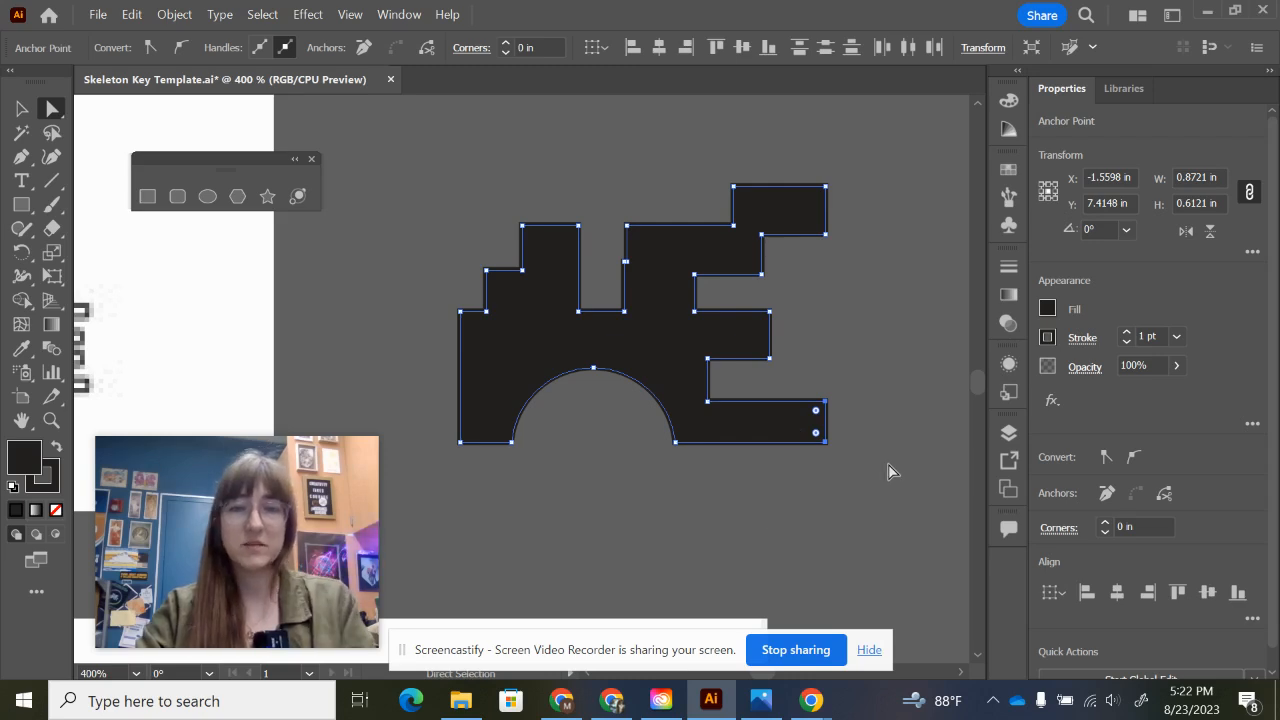
pyautogui.click(451, 355)
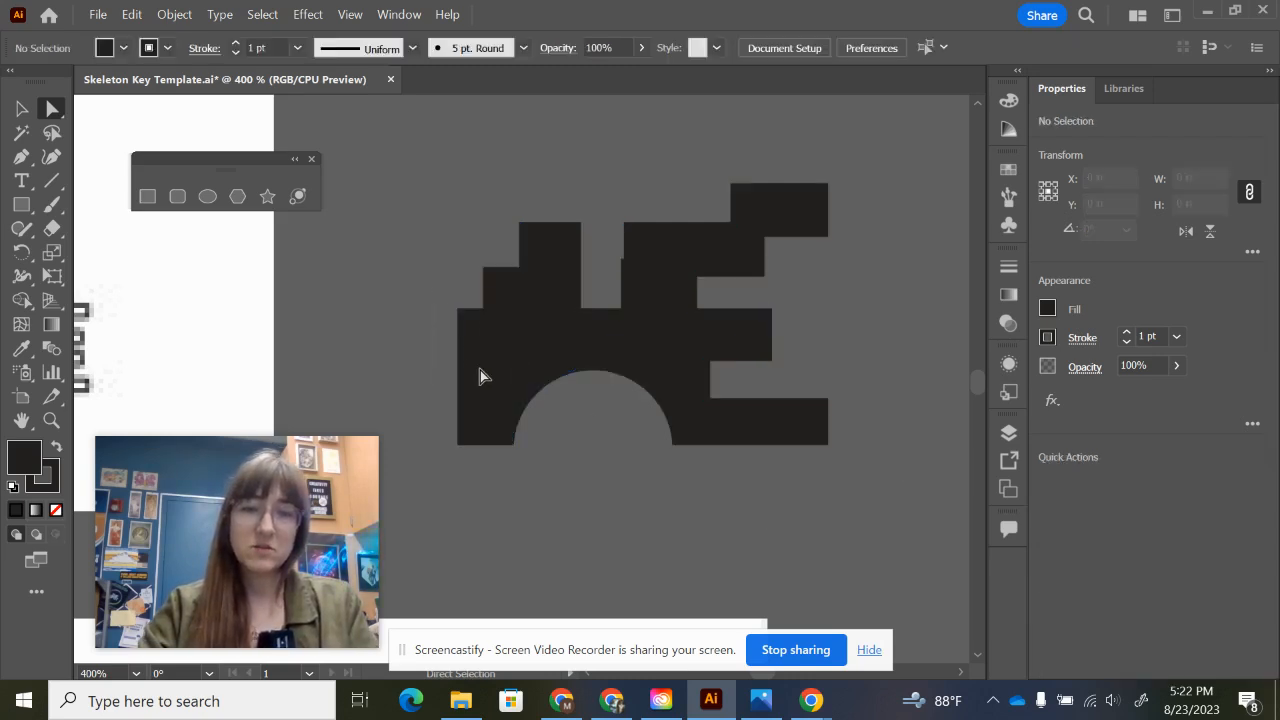
pyautogui.moveTo(433, 294); pyautogui.dragTo(471, 455)
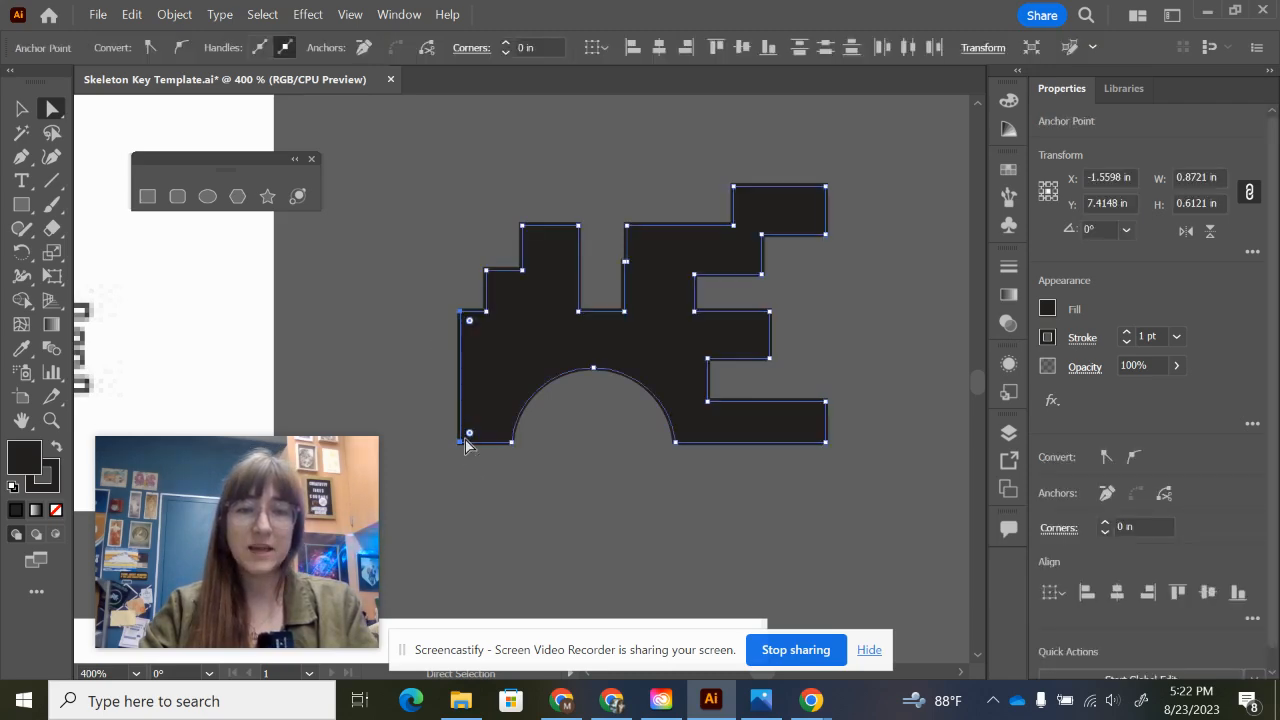
pyautogui.moveTo(461, 443); pyautogui.dragTo(408, 444)
pyautogui.click(647, 505)
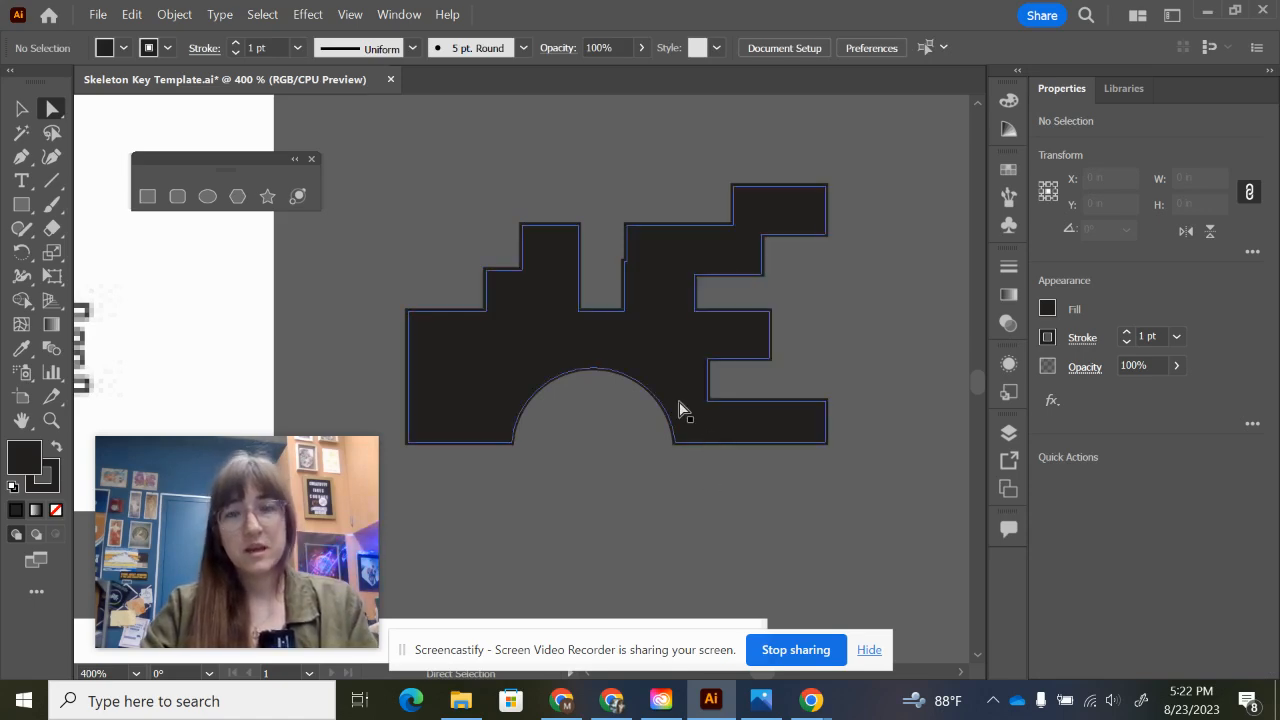
# Move the black bit onto the artboard against the lower shaft and enlarge it proportionally to about 1.85 in wide.
pyautogui.scroll(-1, 648, 400)
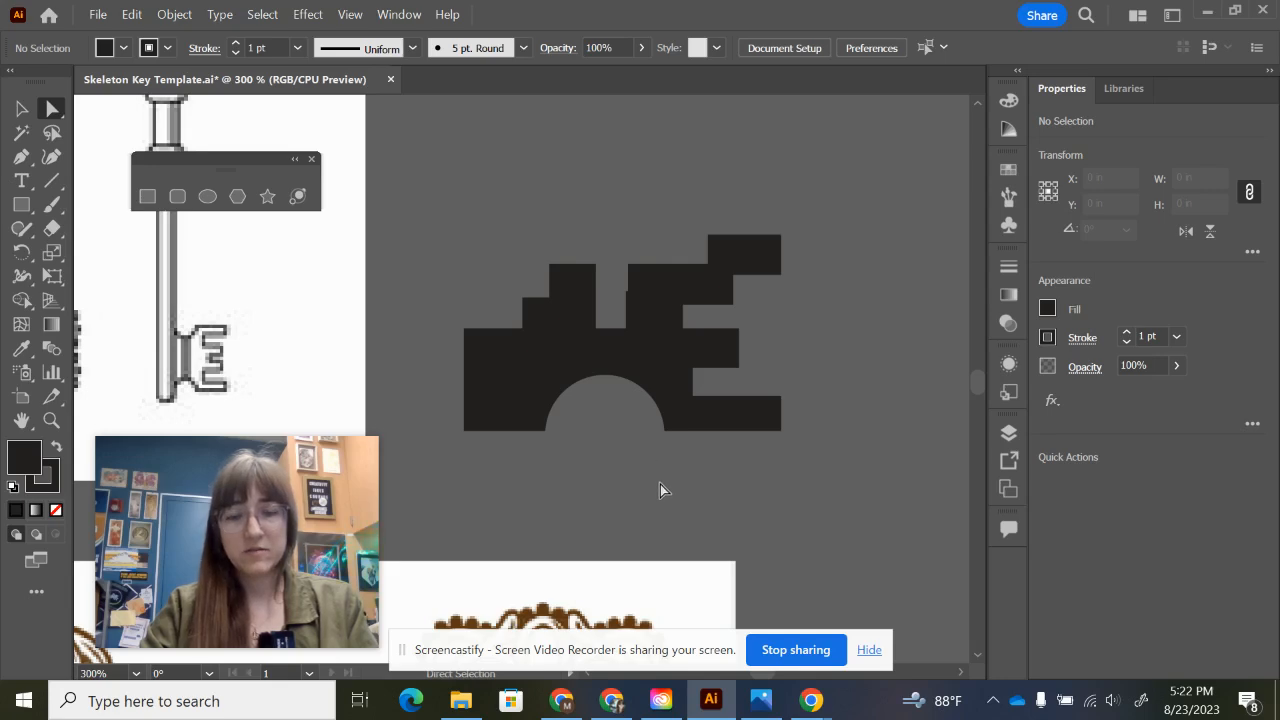
pyautogui.scroll(-4, 660, 500)
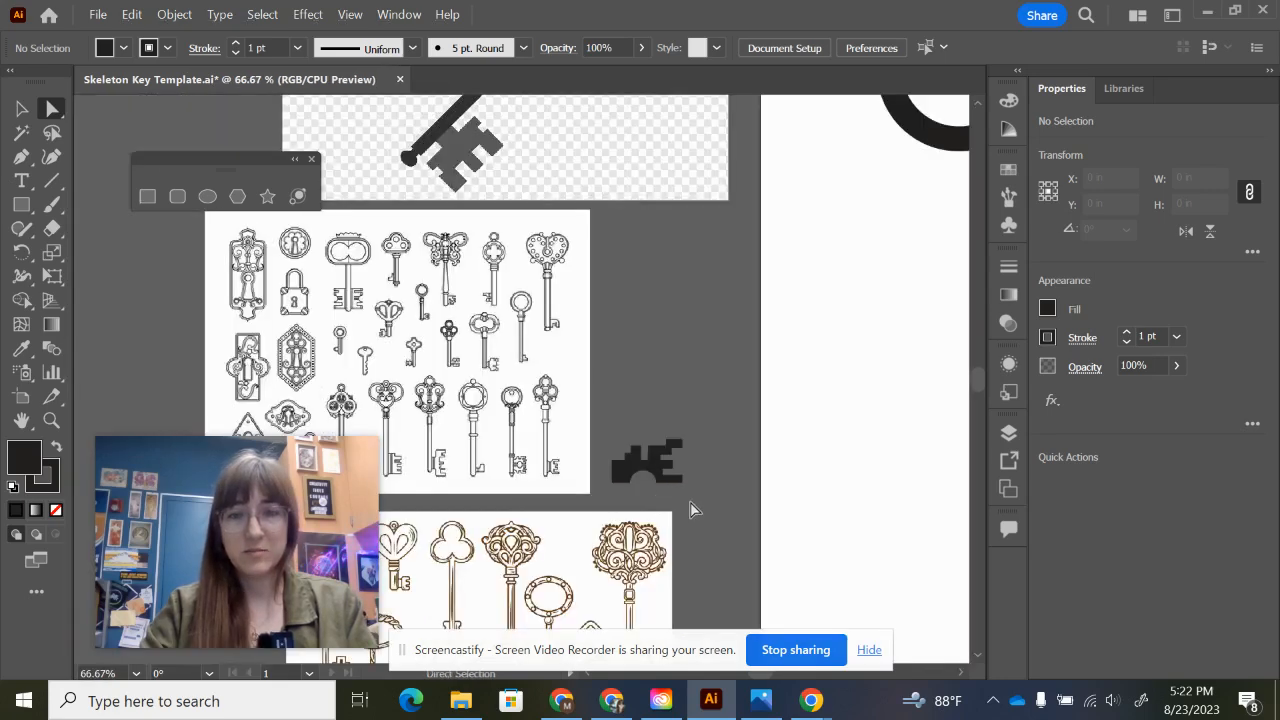
pyautogui.press('space')
pyautogui.moveTo(690, 502); pyautogui.dragTo(422, 350)
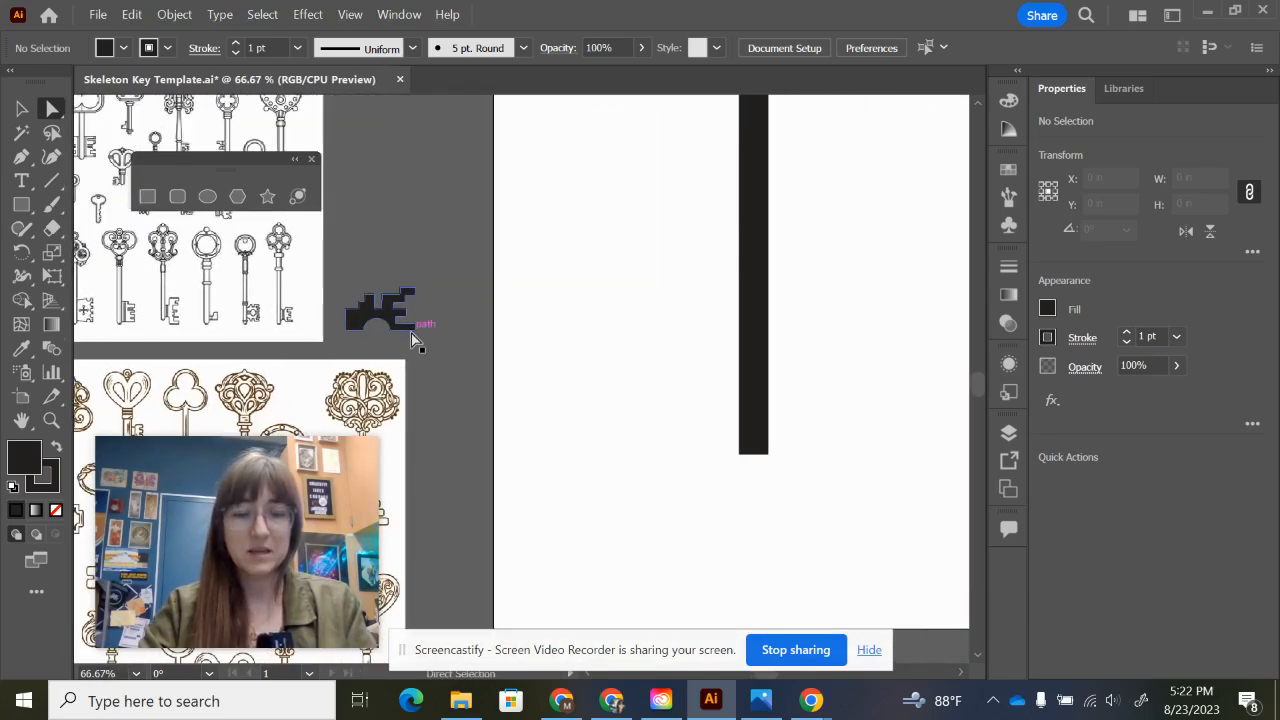
pyautogui.press('v')
pyautogui.moveTo(377, 302); pyautogui.dragTo(910, 287)
pyautogui.scroll(-1, 805, 353)
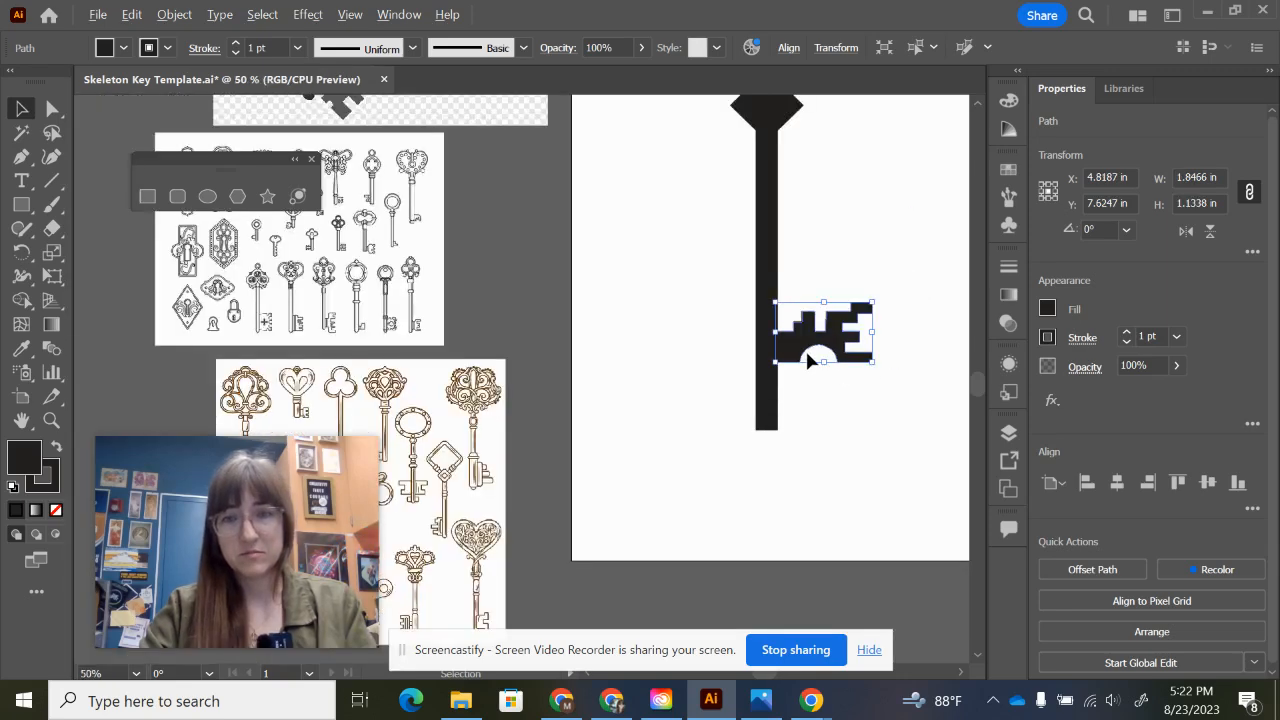
# Enlarge the bit proportionally to about 2.25 in wide and seat it against the key's shaft.
pyautogui.scroll(-1, 807, 354)
pyautogui.moveTo(885, 357); pyautogui.dragTo(745, 390)
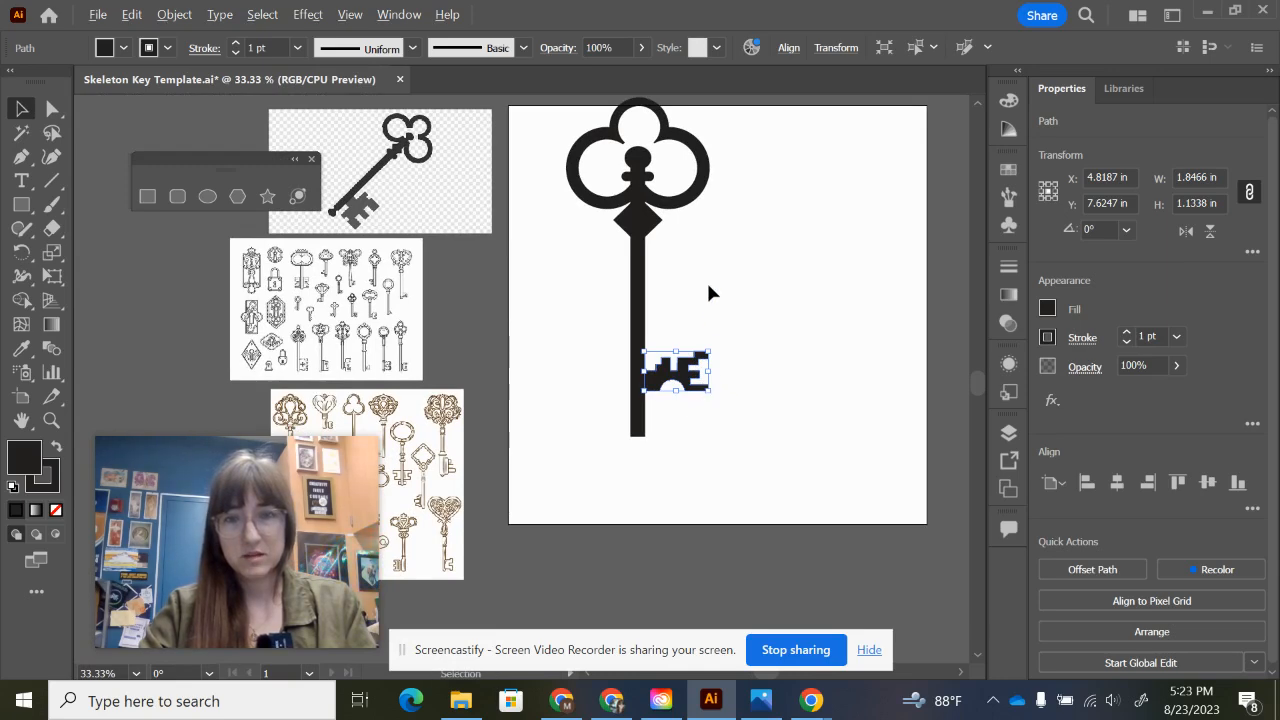
pyautogui.moveTo(709, 286); pyautogui.dragTo(714, 310)
pyautogui.moveTo(714, 377)
pyautogui.mouseDown()
pyautogui.moveTo(727, 365)
pyautogui.moveTo(703, 365)
pyautogui.mouseUp()
pyautogui.scroll(2, 695, 418)
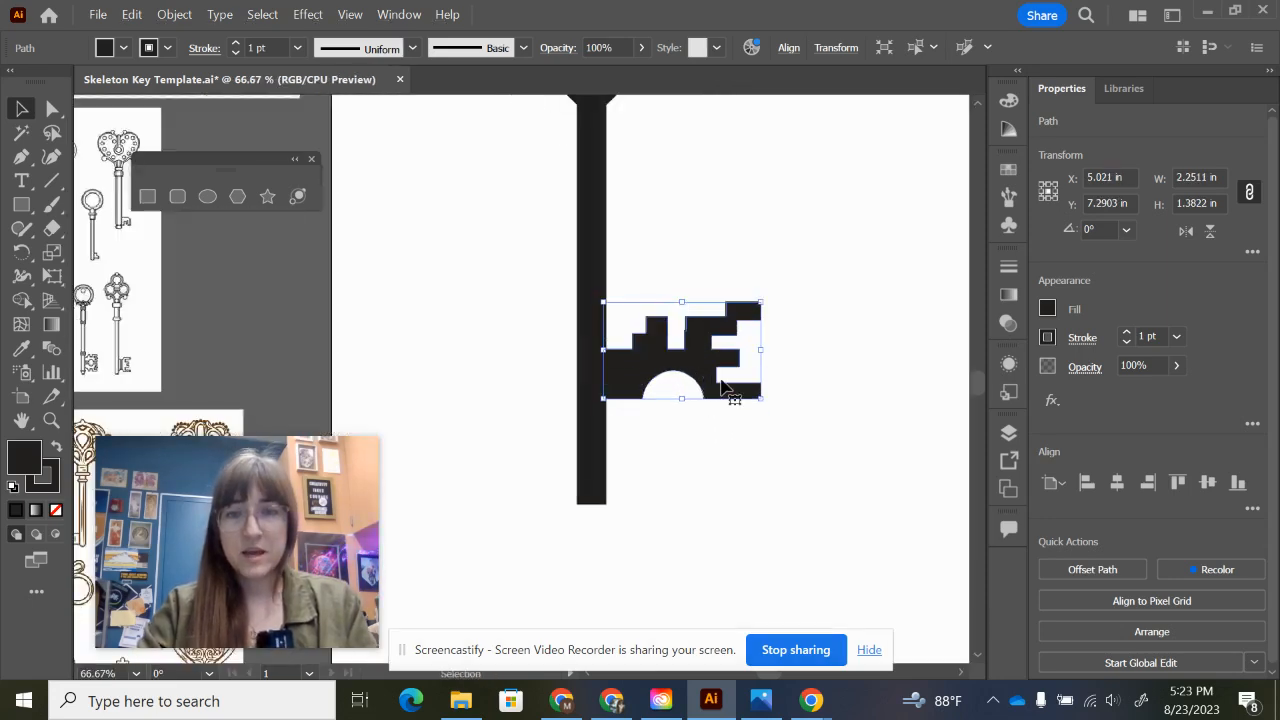
pyautogui.click(793, 387)
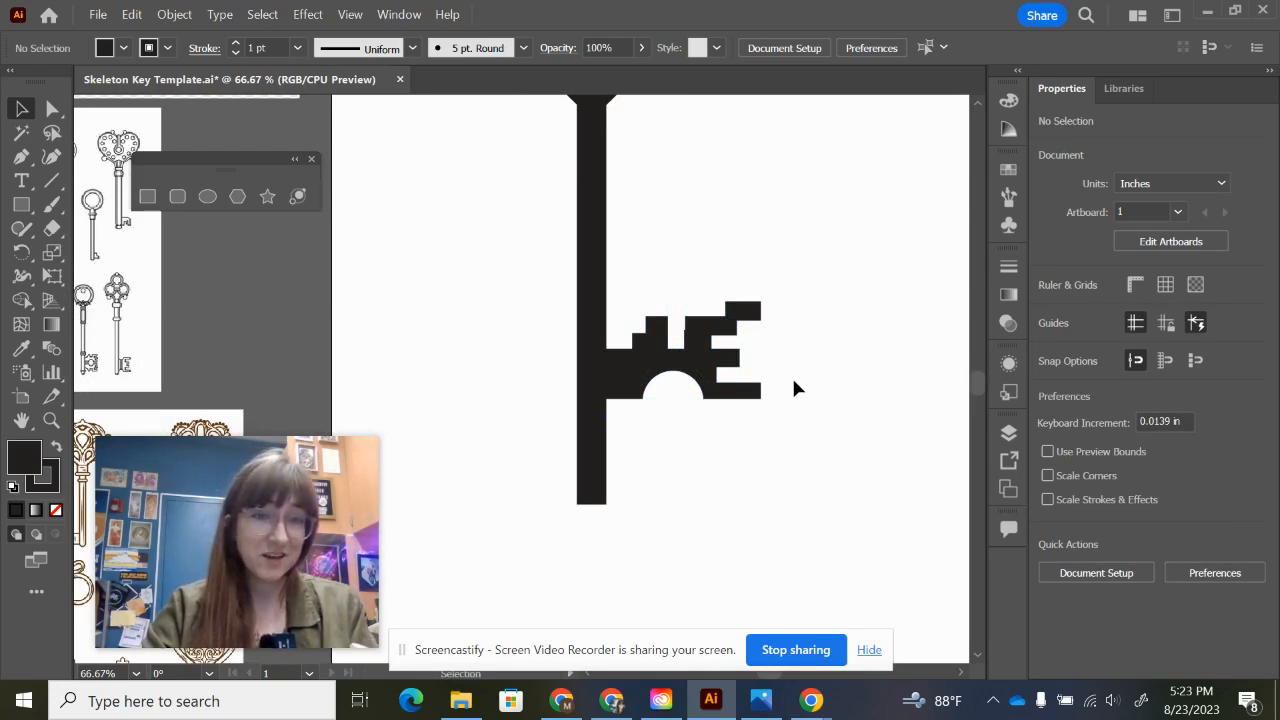
# Create a reflected copy of the bit across the horizontal axis.
pyautogui.rightClick(694, 398)
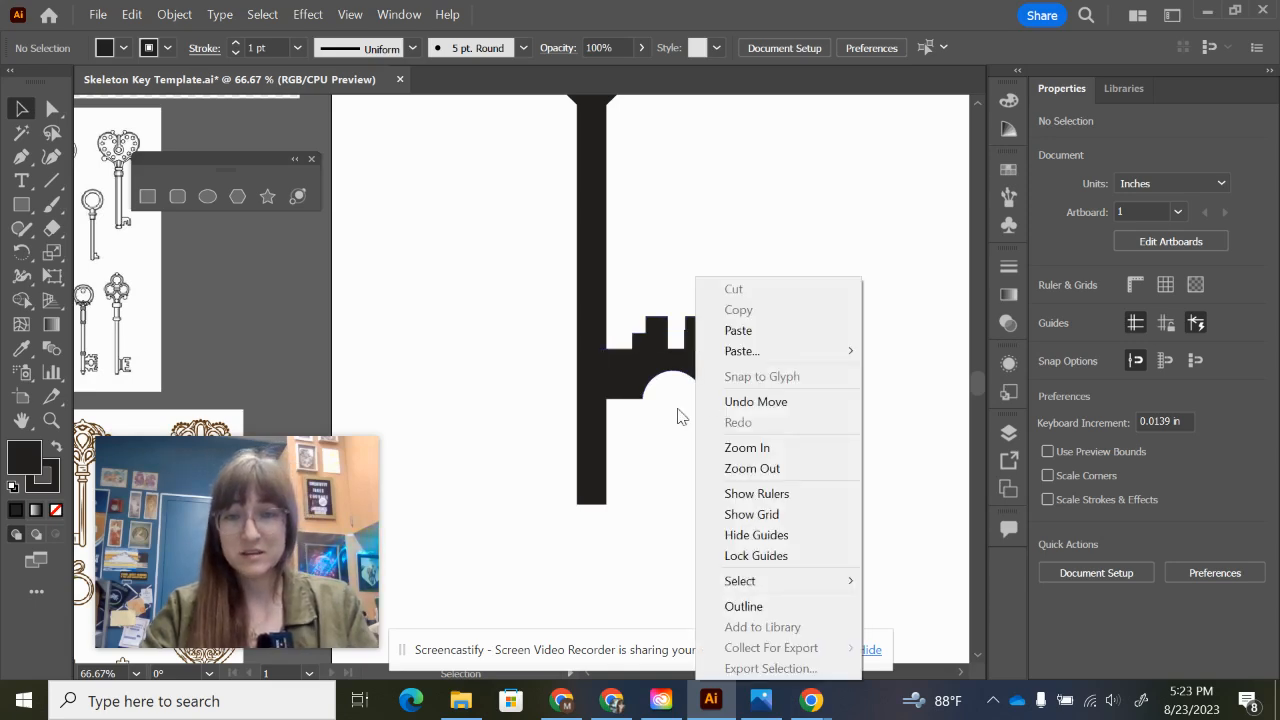
pyautogui.click(644, 383)
pyautogui.rightClick(646, 378)
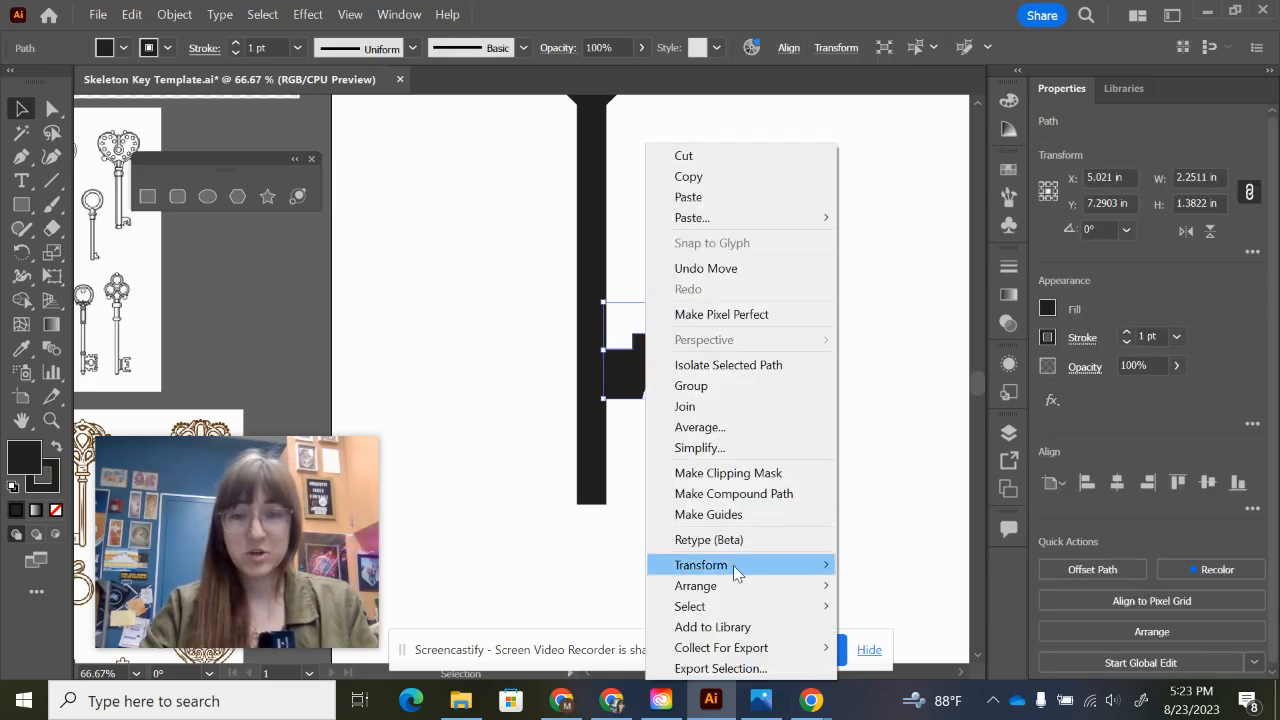
pyautogui.moveTo(733, 565)
pyautogui.click(908, 476)
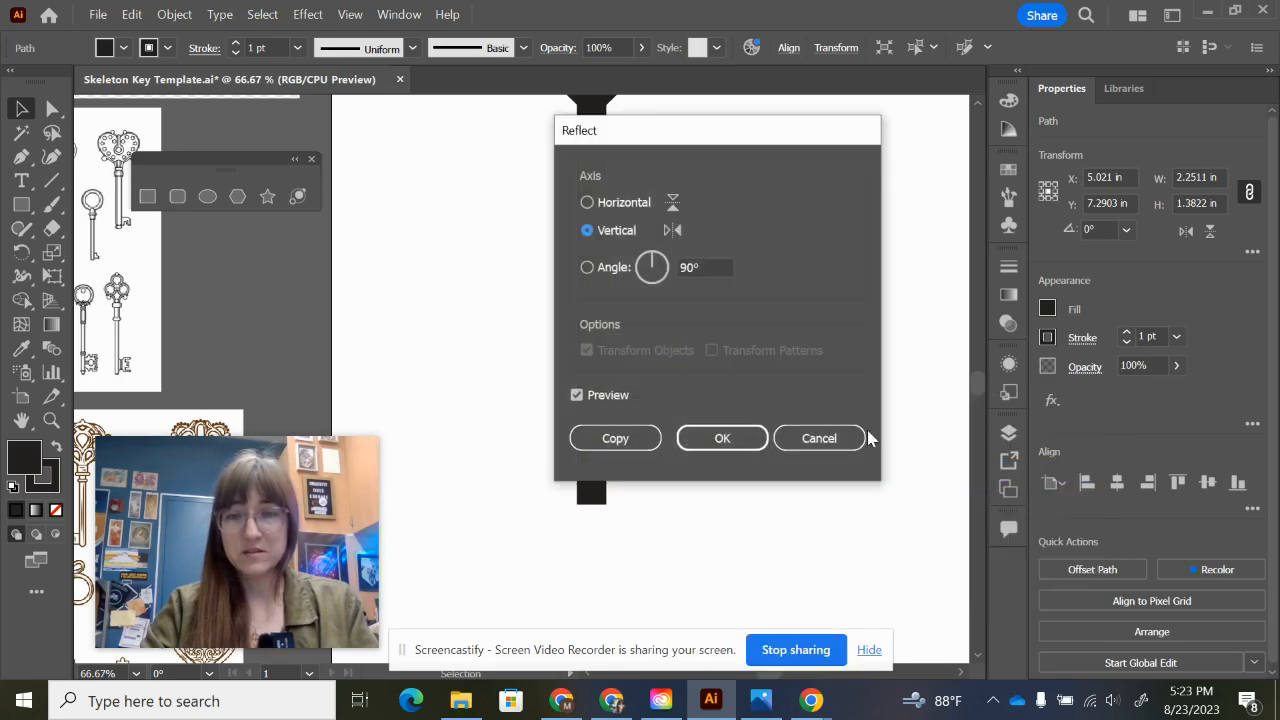
pyautogui.moveTo(721, 141); pyautogui.dragTo(380, 143)
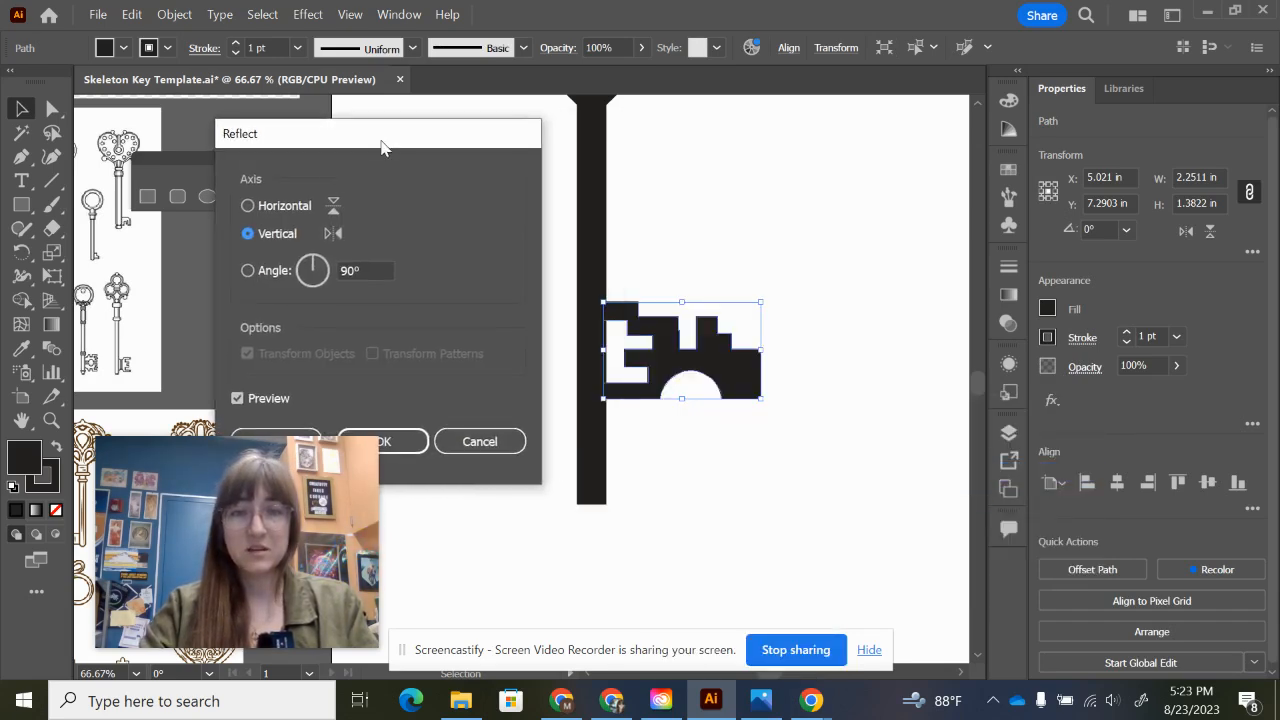
pyautogui.click(250, 206)
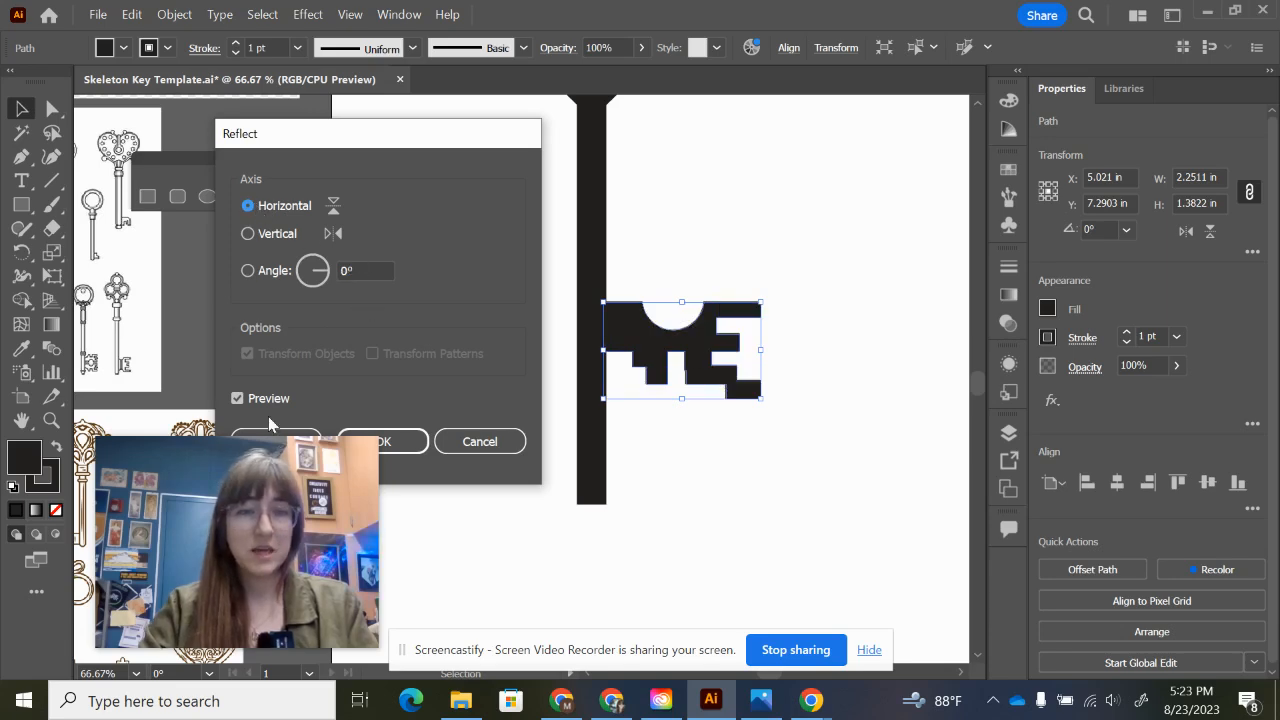
pyautogui.moveTo(404, 135); pyautogui.dragTo(406, 92)
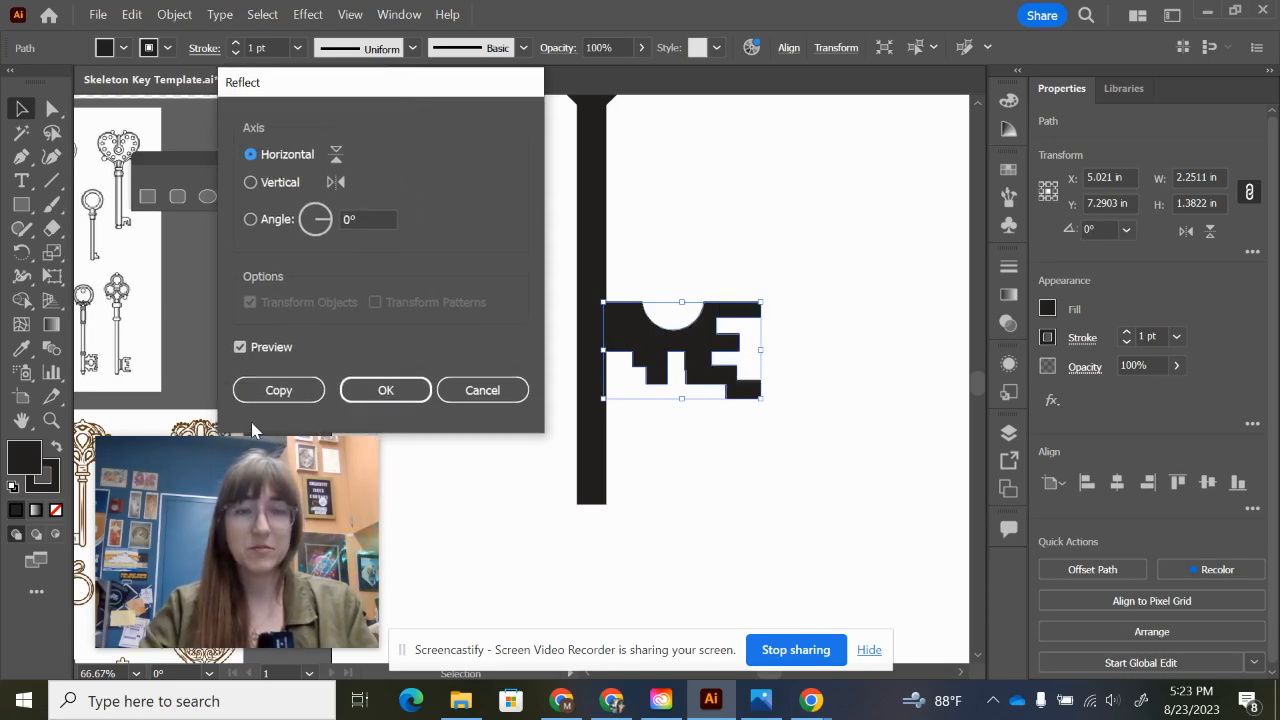
pyautogui.click(275, 397)
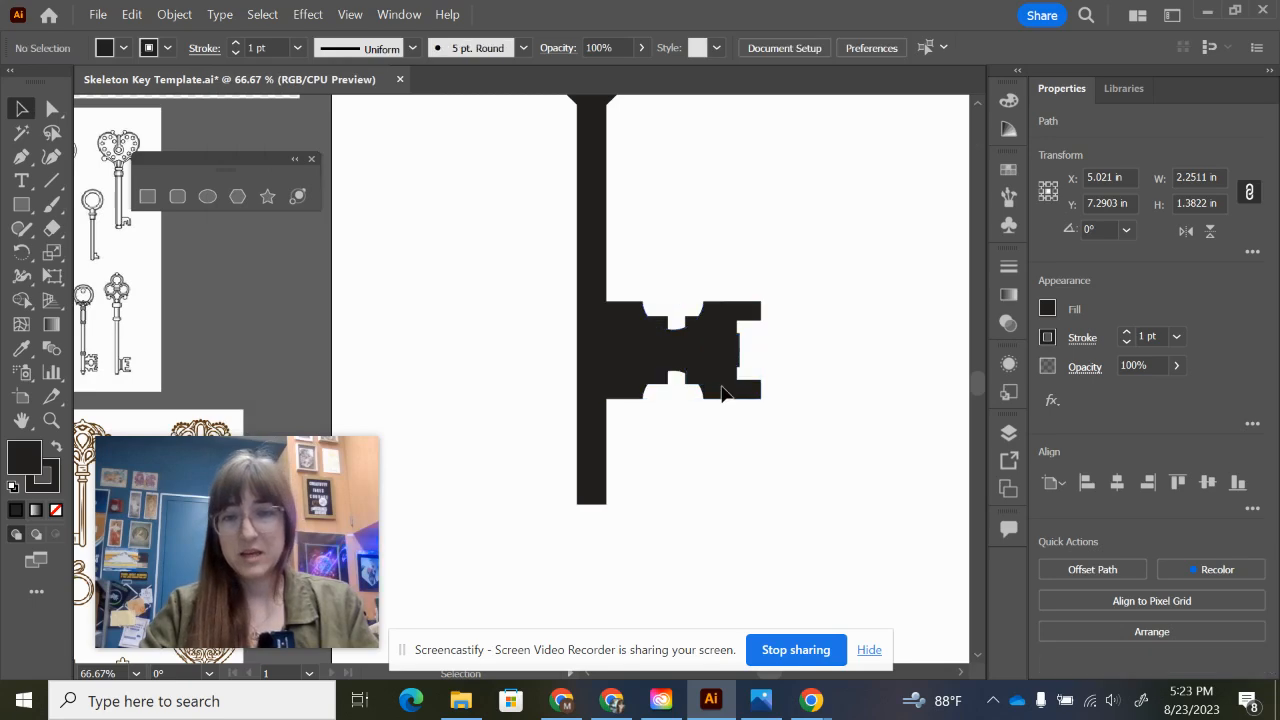
# Move the mirrored bit straight down below the original, leaving a narrow gap so the two arches form a round hole.
pyautogui.click(780, 433)
pyautogui.moveTo(698, 346); pyautogui.dragTo(698, 455)
pyautogui.click(871, 388)
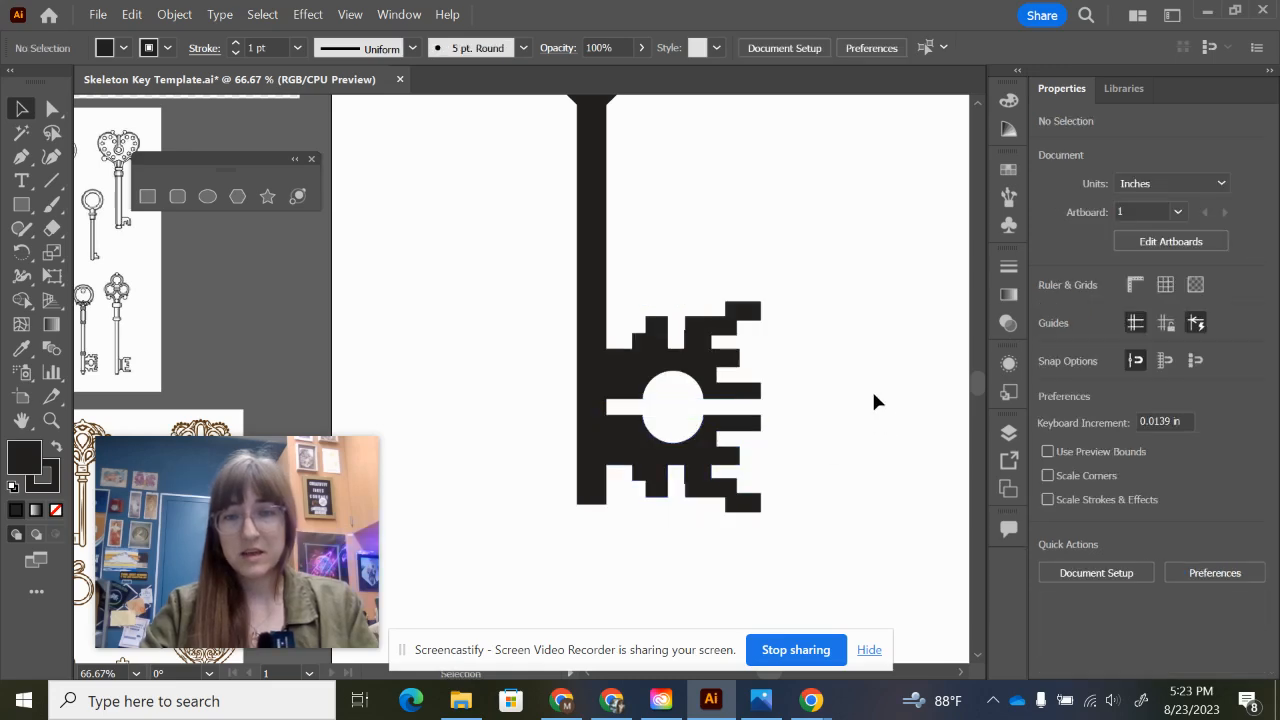
# Switch to the image viewer to examine the bit on the finished key-and-flower illustration, and return to the drawing.
pyautogui.scroll(-2, 819, 374)
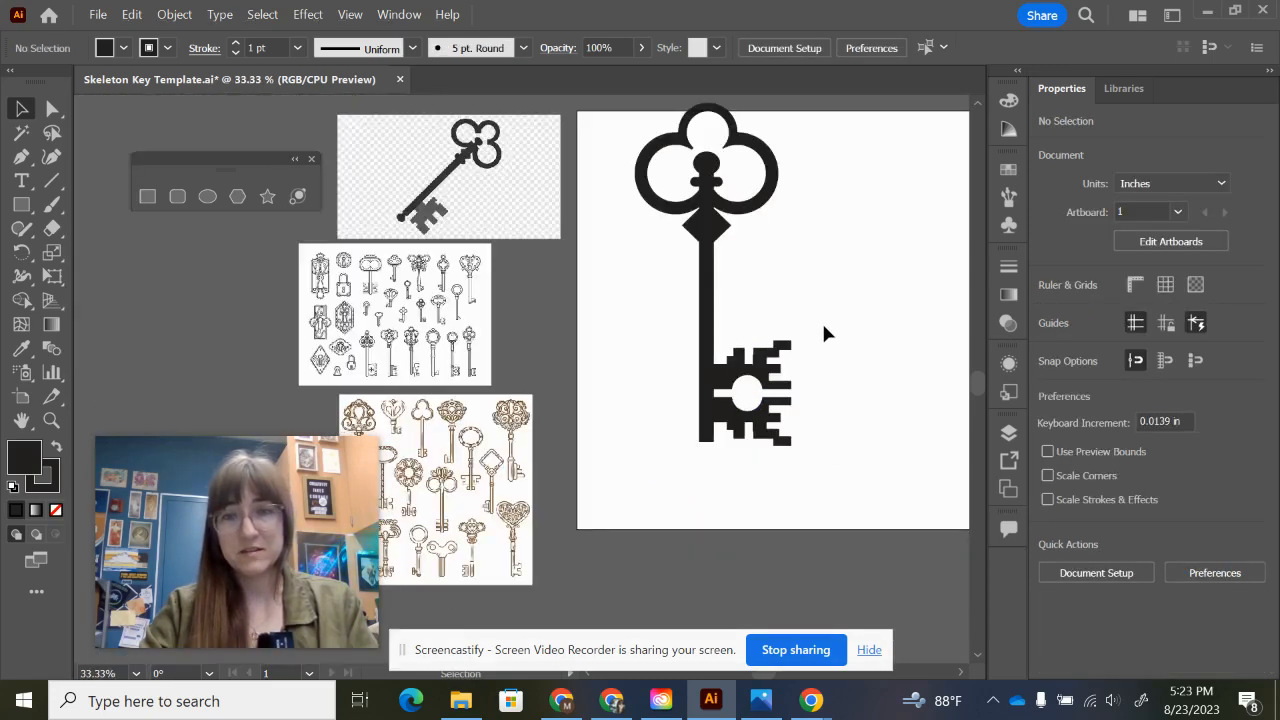
pyautogui.moveTo(821, 320); pyautogui.dragTo(846, 366)
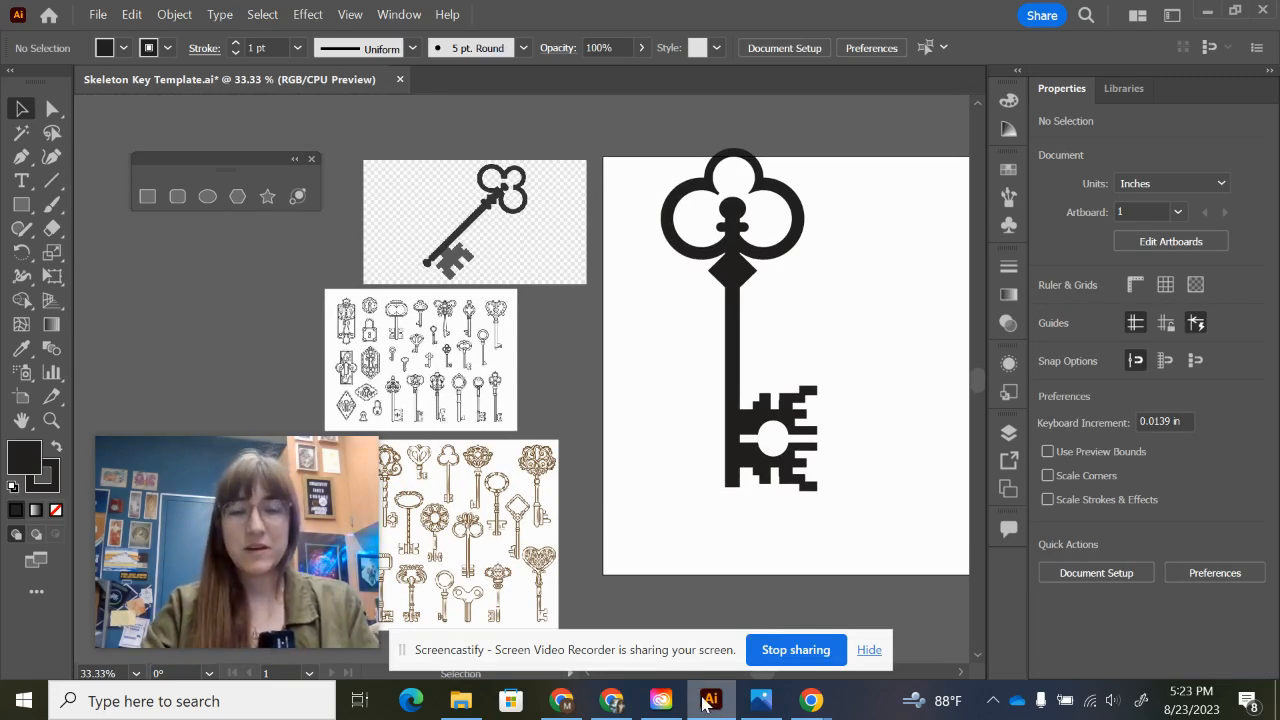
pyautogui.click(764, 705)
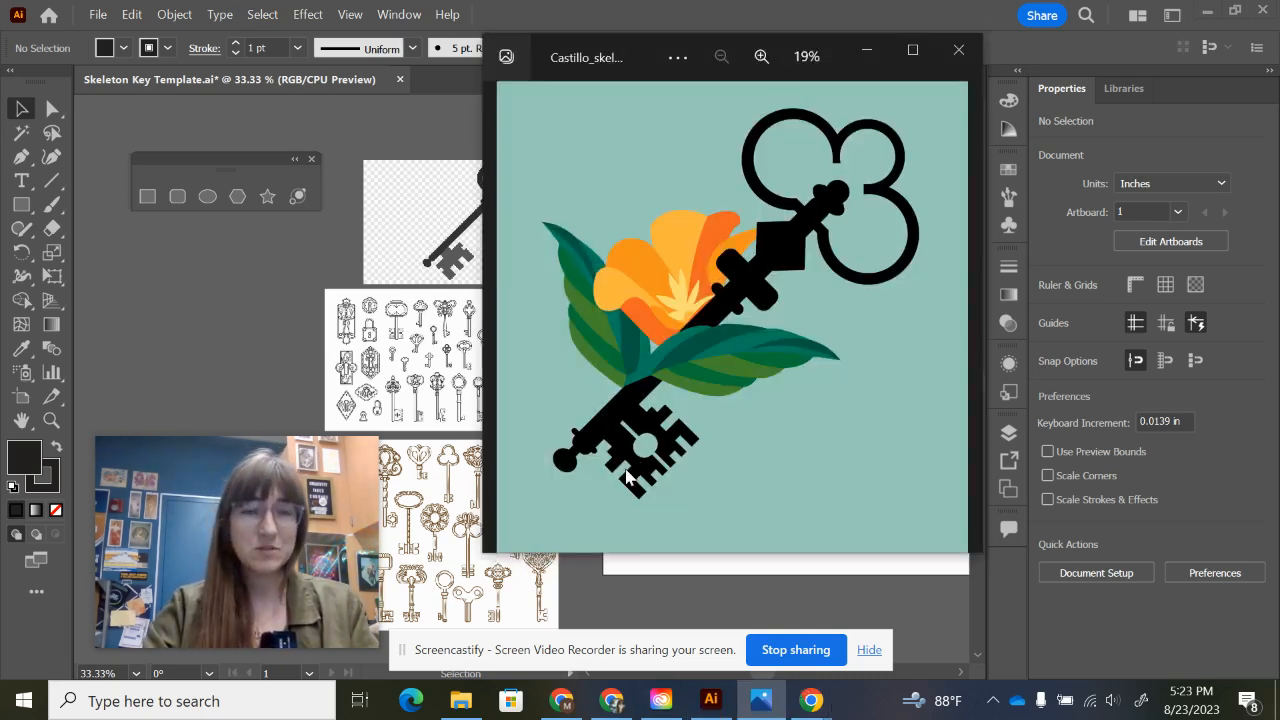
pyautogui.click(866, 50)
# Add black rectangles about 0.69 by 0.39 in over the bit's uppermost outer tip and about 0.62 by 0.48 in over its lowest one.
pyautogui.scroll(1, 919, 507)
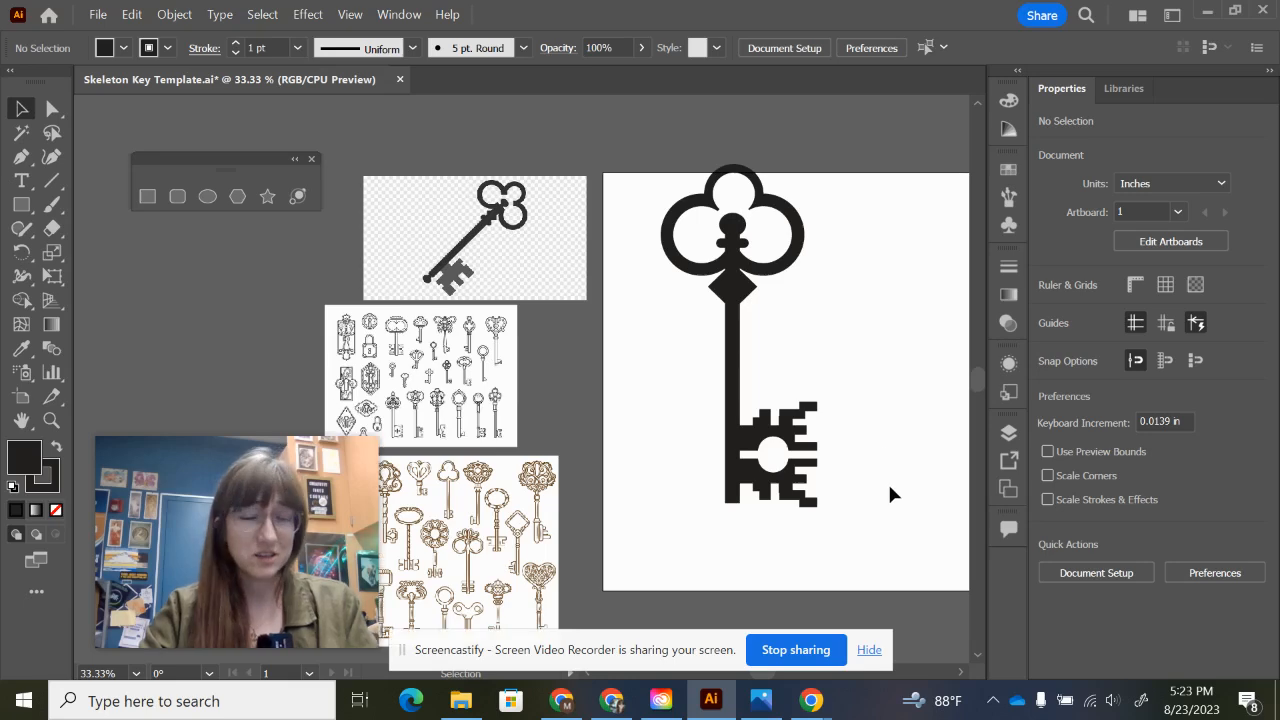
pyautogui.scroll(3, 826, 500)
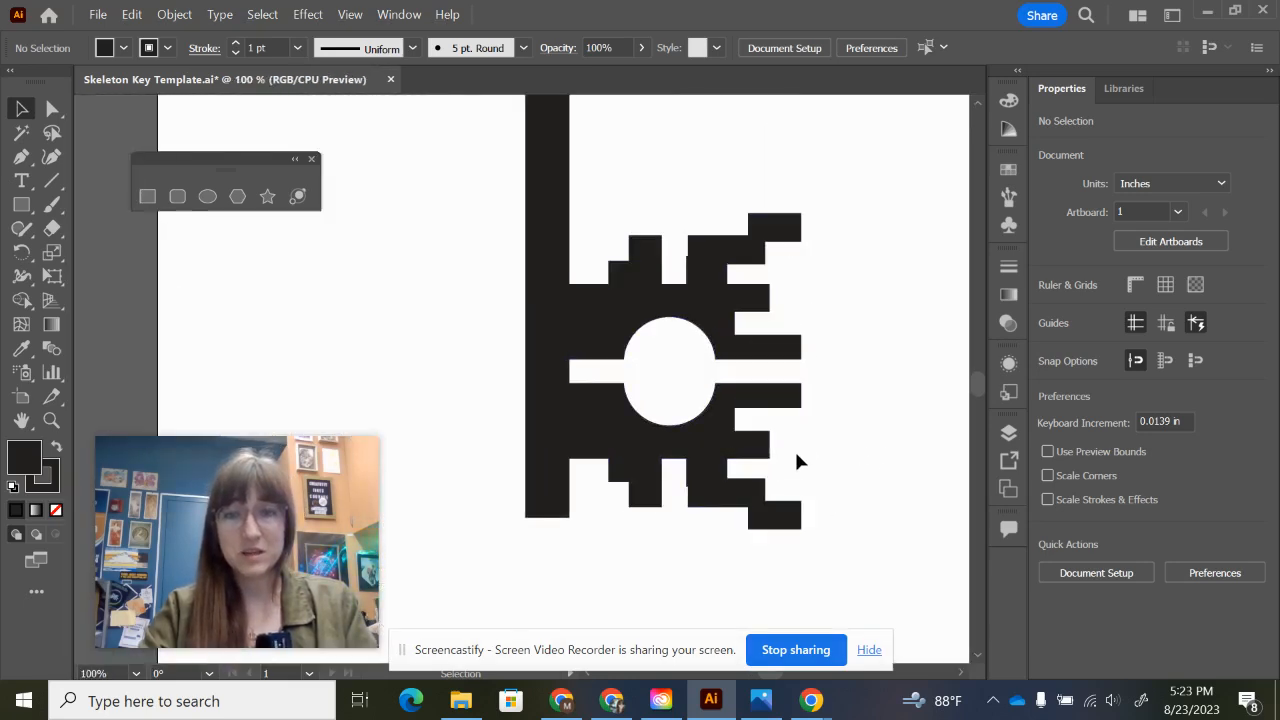
pyautogui.click(148, 200)
pyautogui.moveTo(745, 203); pyautogui.dragTo(815, 241)
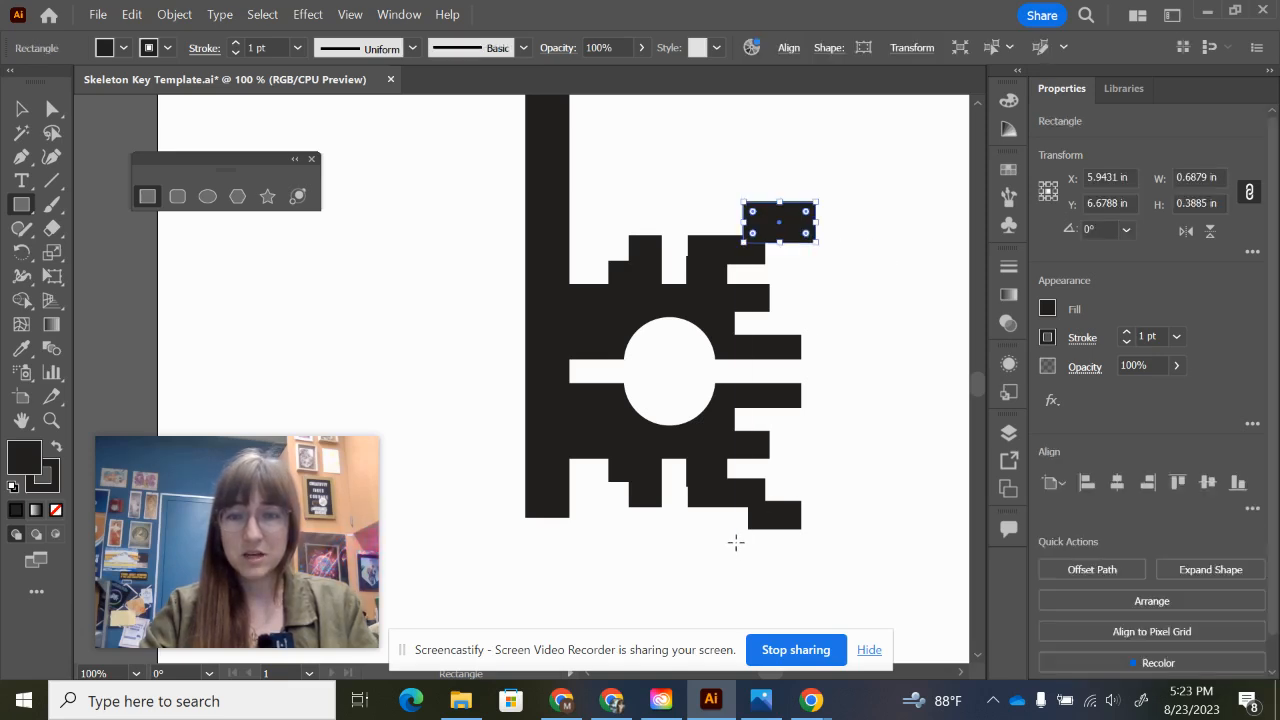
pyautogui.moveTo(750, 548); pyautogui.dragTo(743, 522)
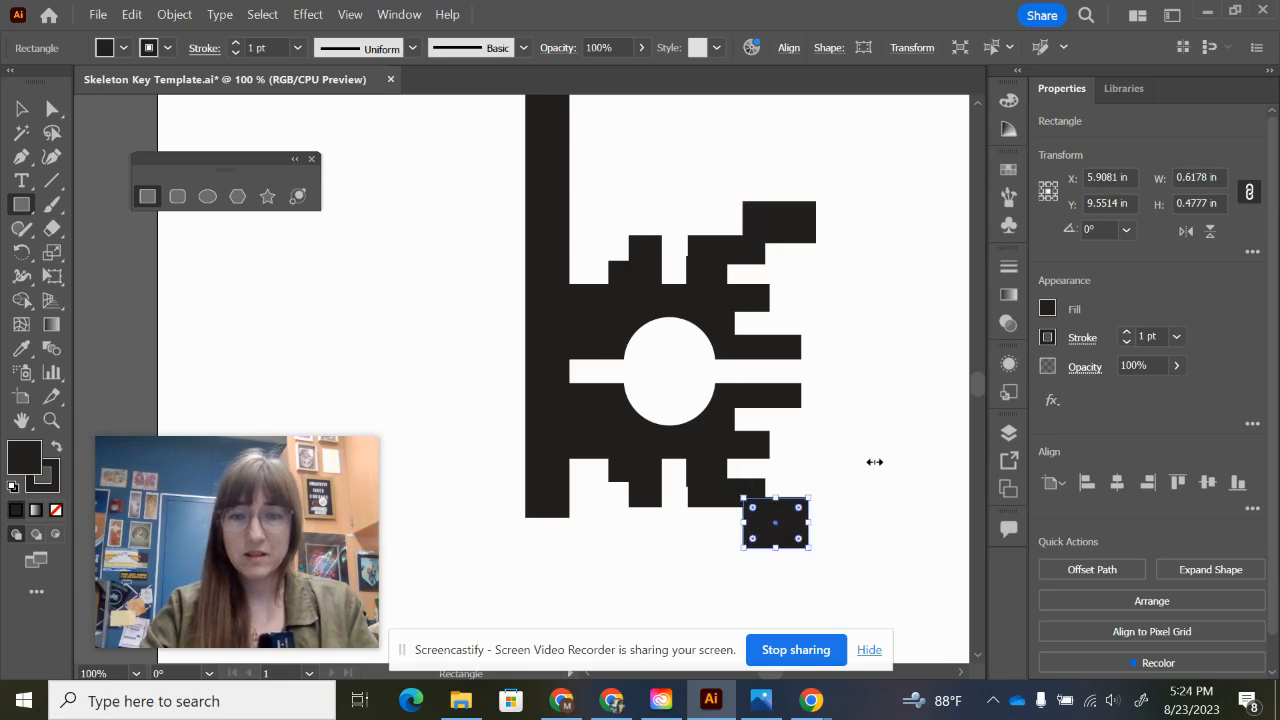
# Cut both corner rectangles and the bit areas they overlap away with the Shape Builder, shortening the uppermost and lowest outer teeth.
pyautogui.click(22, 108)
pyautogui.moveTo(658, 156); pyautogui.dragTo(876, 553)
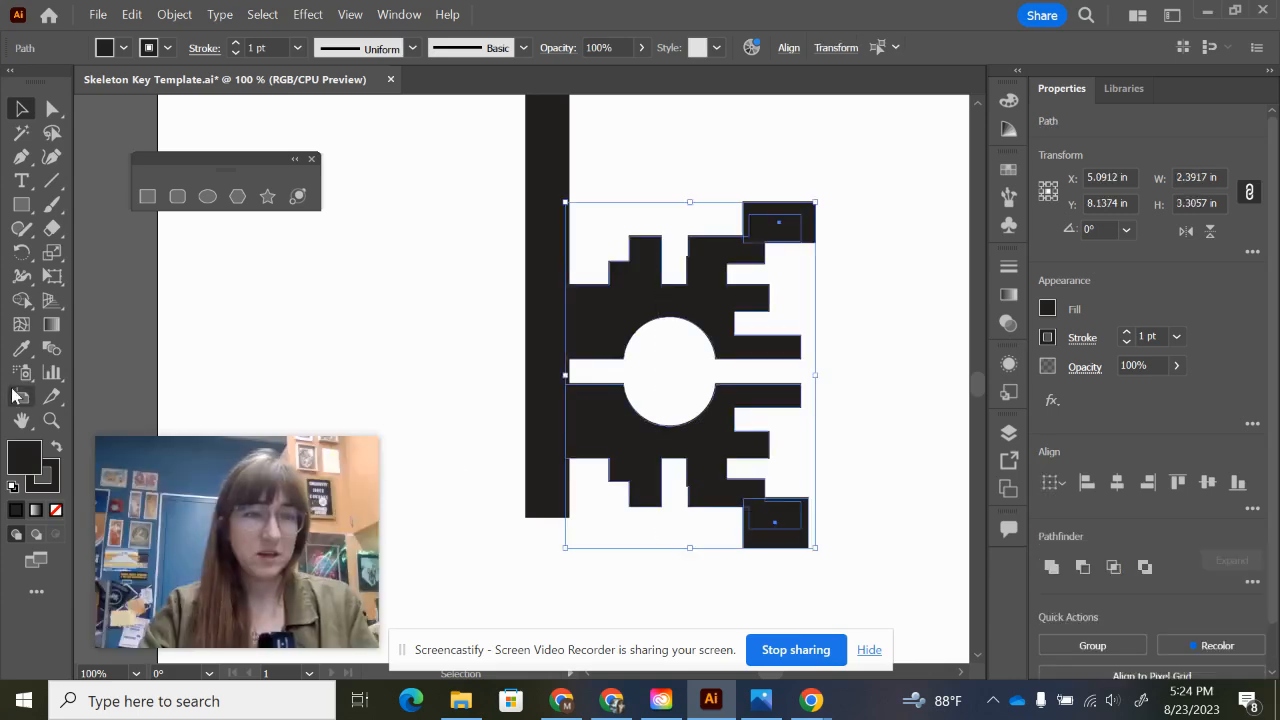
pyautogui.click(22, 300)
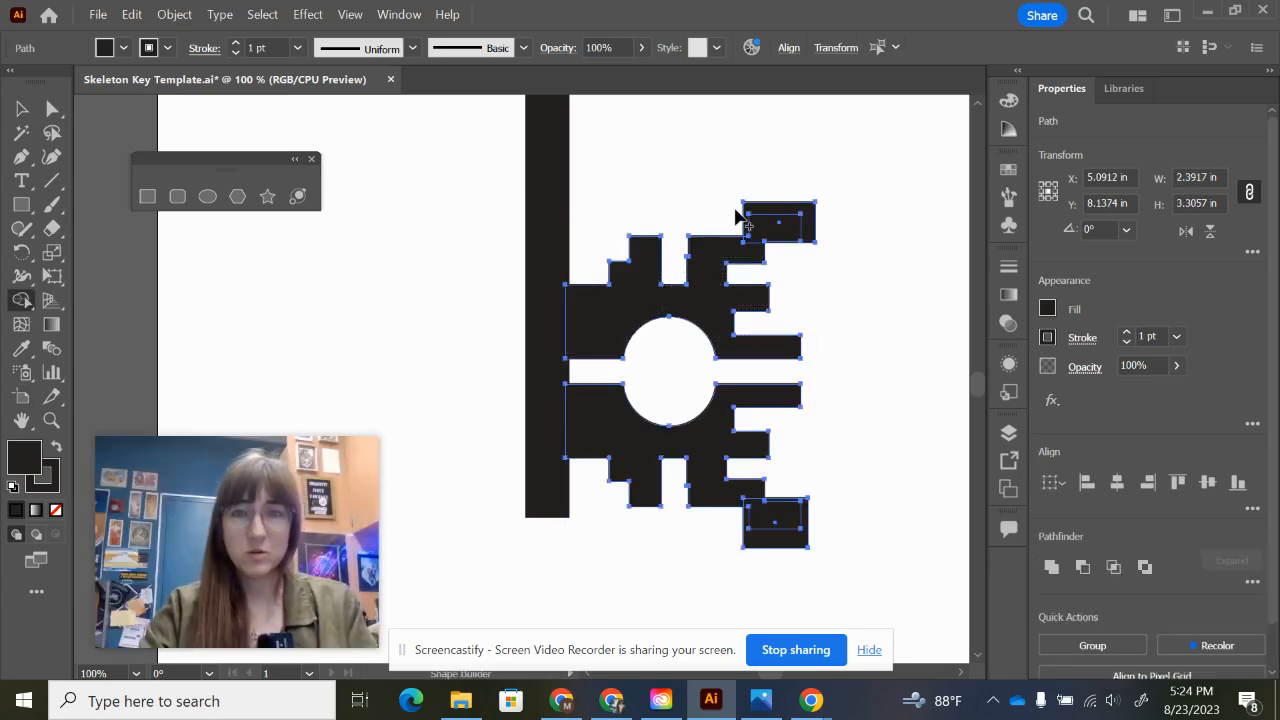
pyautogui.keyDown('alt'); pyautogui.click(785, 215); pyautogui.keyUp('alt')
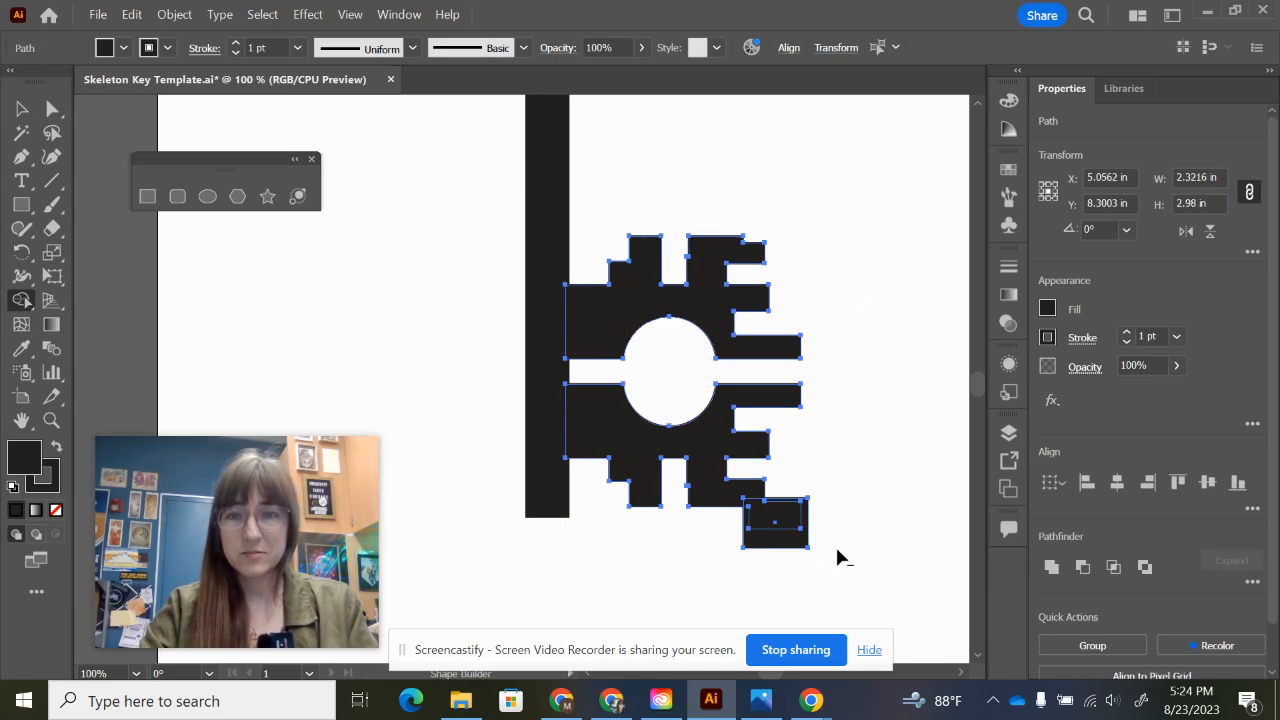
pyautogui.keyDown('alt'); pyautogui.click(776, 522); pyautogui.keyUp('alt')
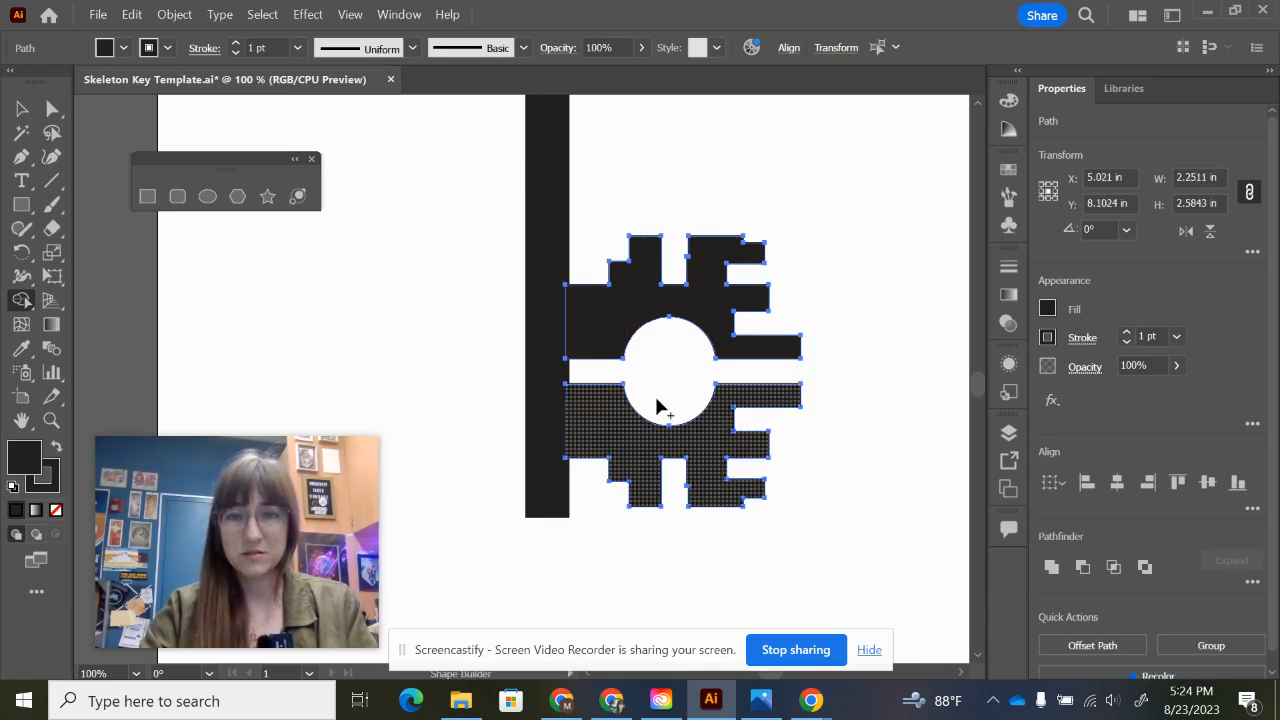
pyautogui.press('v')
pyautogui.click(814, 432)
# Scale both halves of the bit down slightly together, keeping their inner edge attached to the shaft.
pyautogui.scroll(-2, 787, 434)
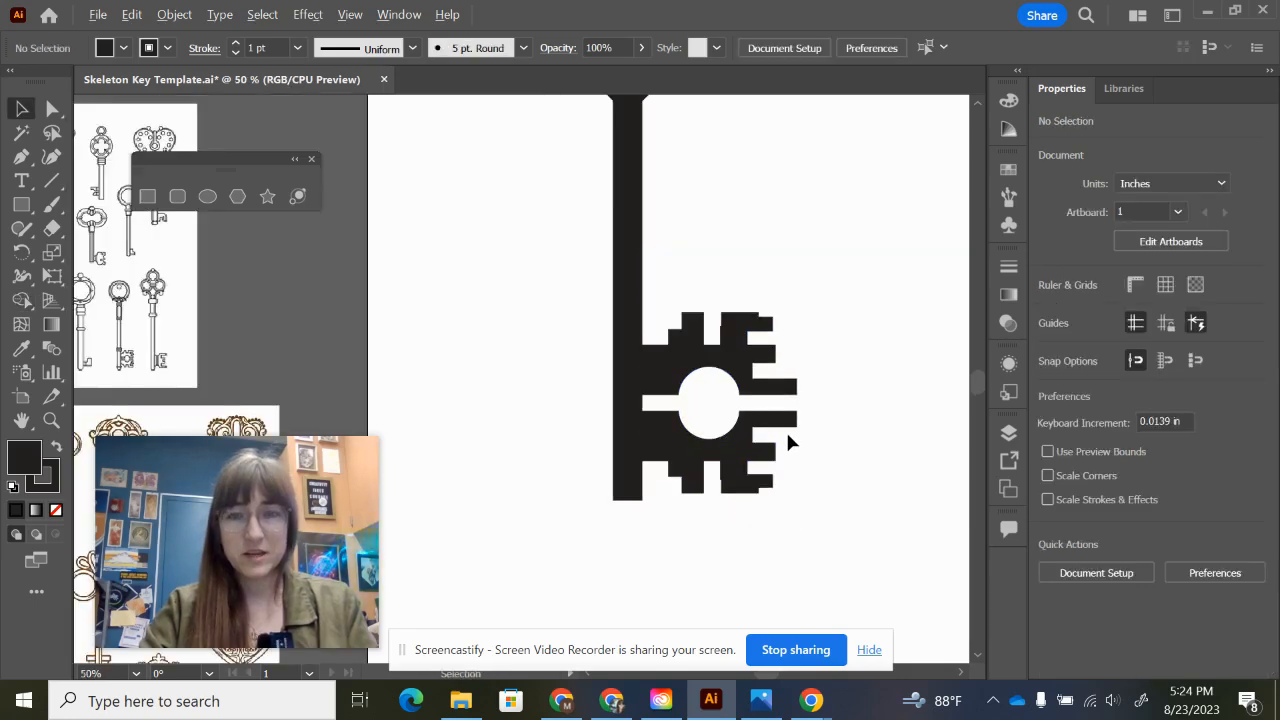
pyautogui.scroll(-1, 787, 435)
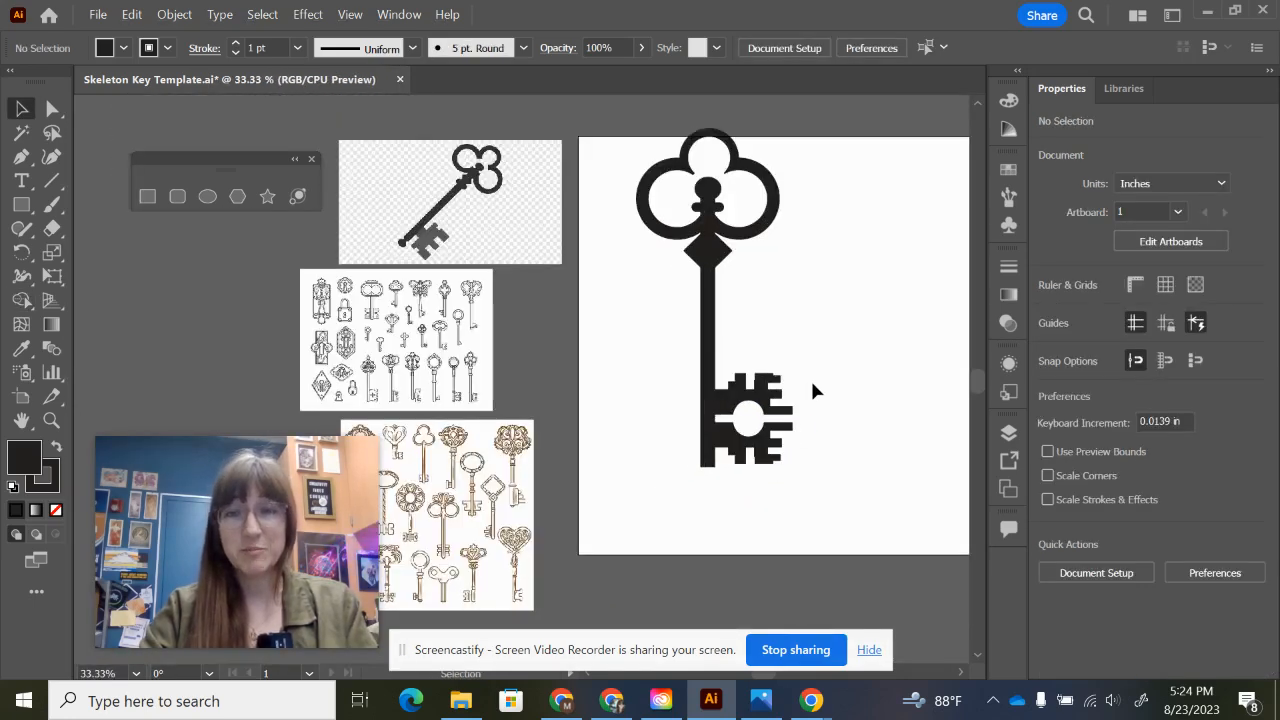
pyautogui.moveTo(747, 340); pyautogui.dragTo(783, 465)
pyautogui.click(848, 437)
pyautogui.click(797, 341)
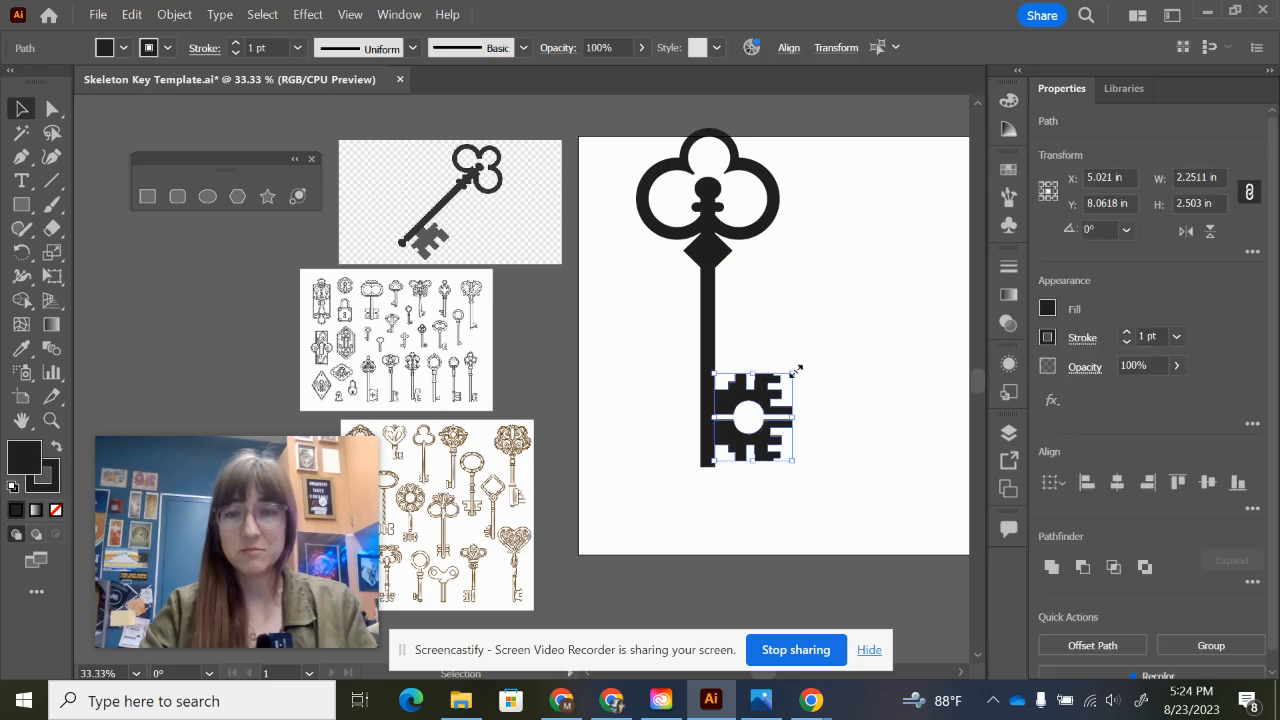
pyautogui.moveTo(796, 370); pyautogui.dragTo(788, 381)
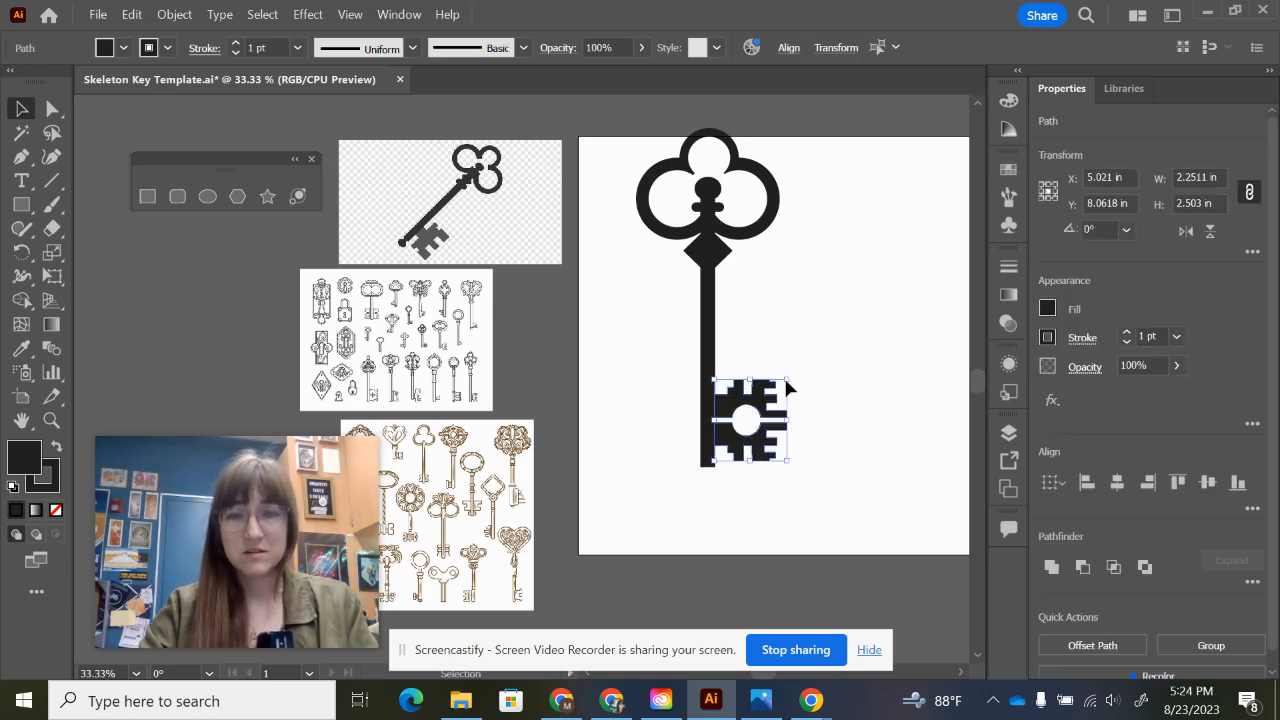
pyautogui.click(828, 437)
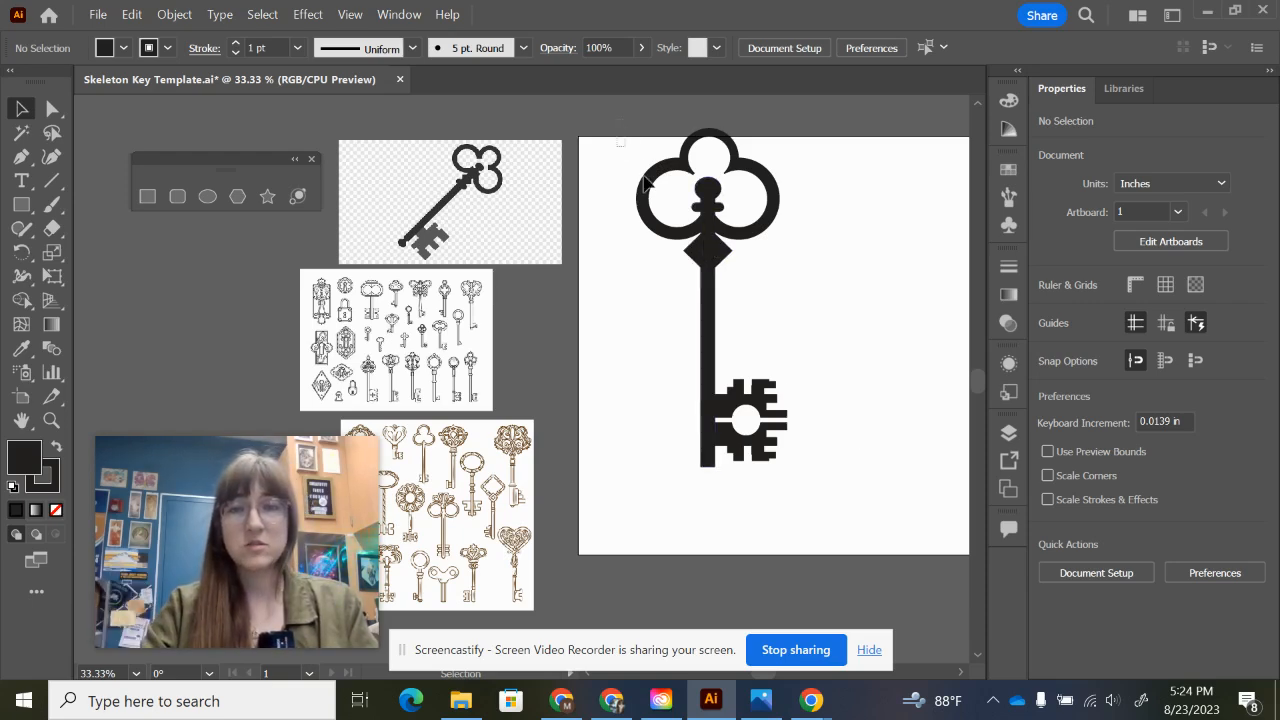
# Rotate the whole key about 45° clockwise and move it fully onto the artboard, with the bow at the upper right.
pyautogui.moveTo(620, 138); pyautogui.dragTo(824, 500)
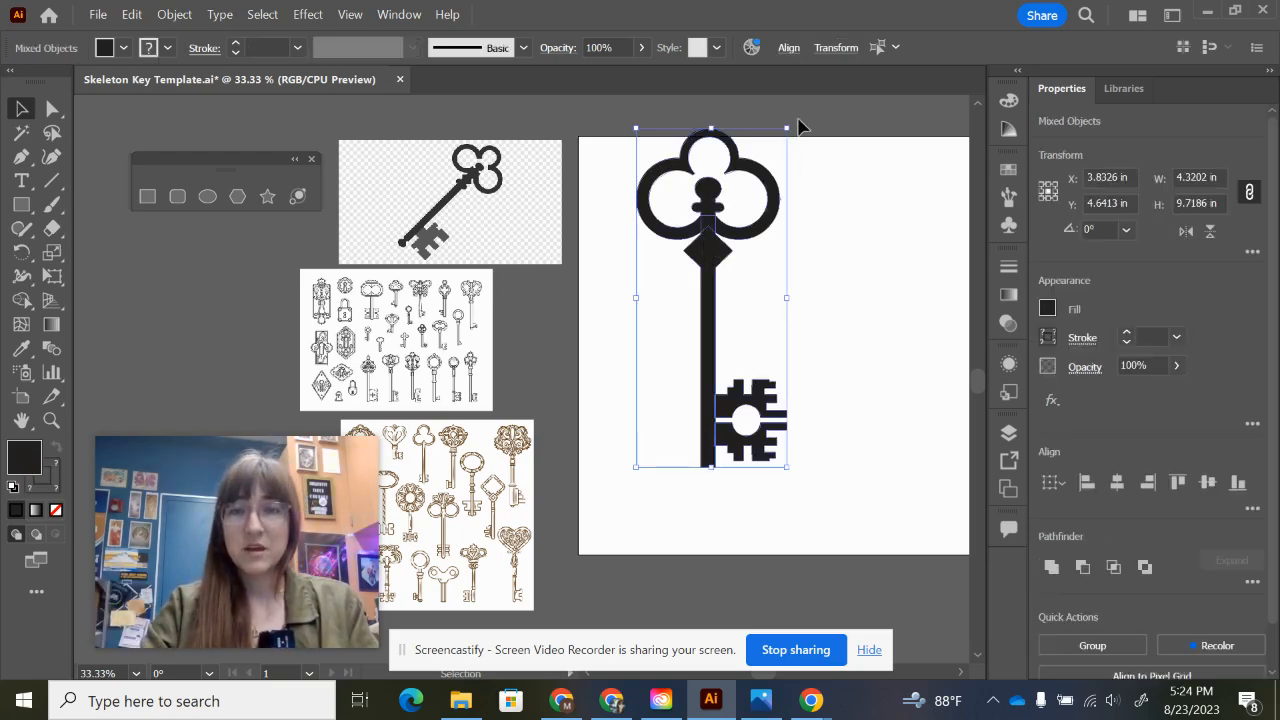
pyautogui.moveTo(790, 122); pyautogui.dragTo(876, 230)
pyautogui.moveTo(748, 272); pyautogui.dragTo(839, 277)
pyautogui.click(908, 369)
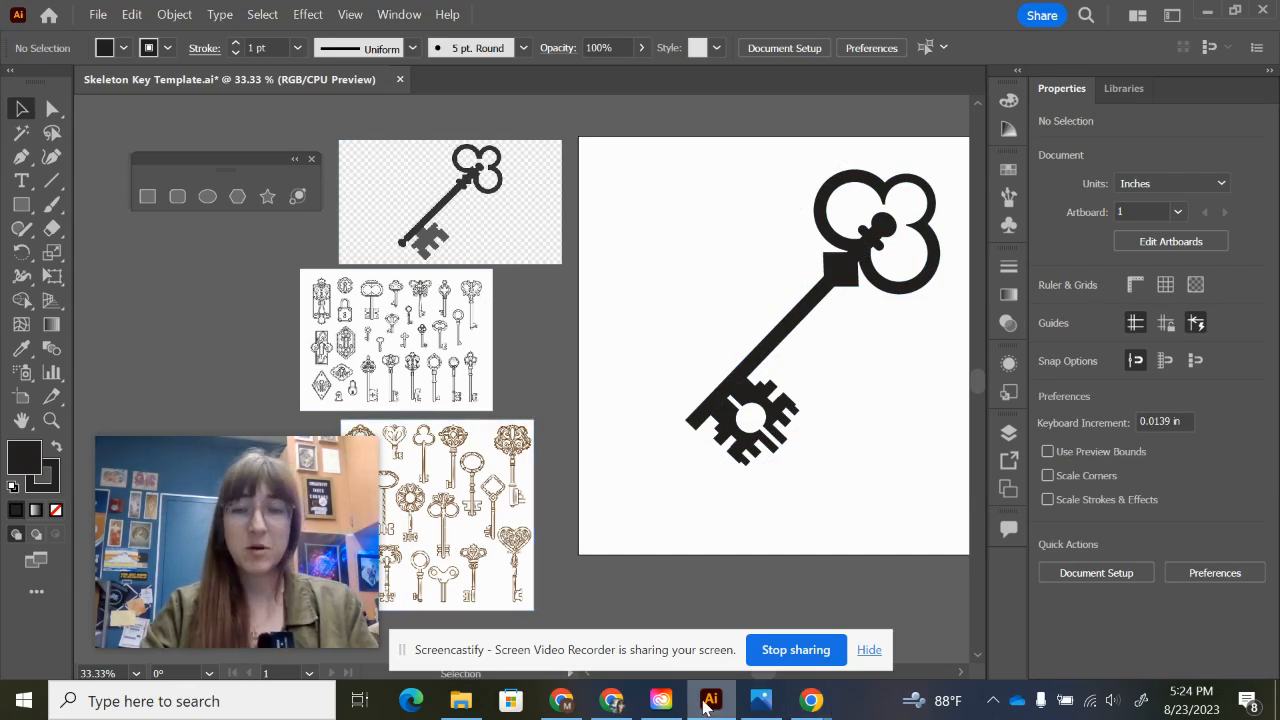
# Switch to the image viewer to compare the key with the finished key-and-flower illustration, and return to the drawing.
pyautogui.click(761, 701)
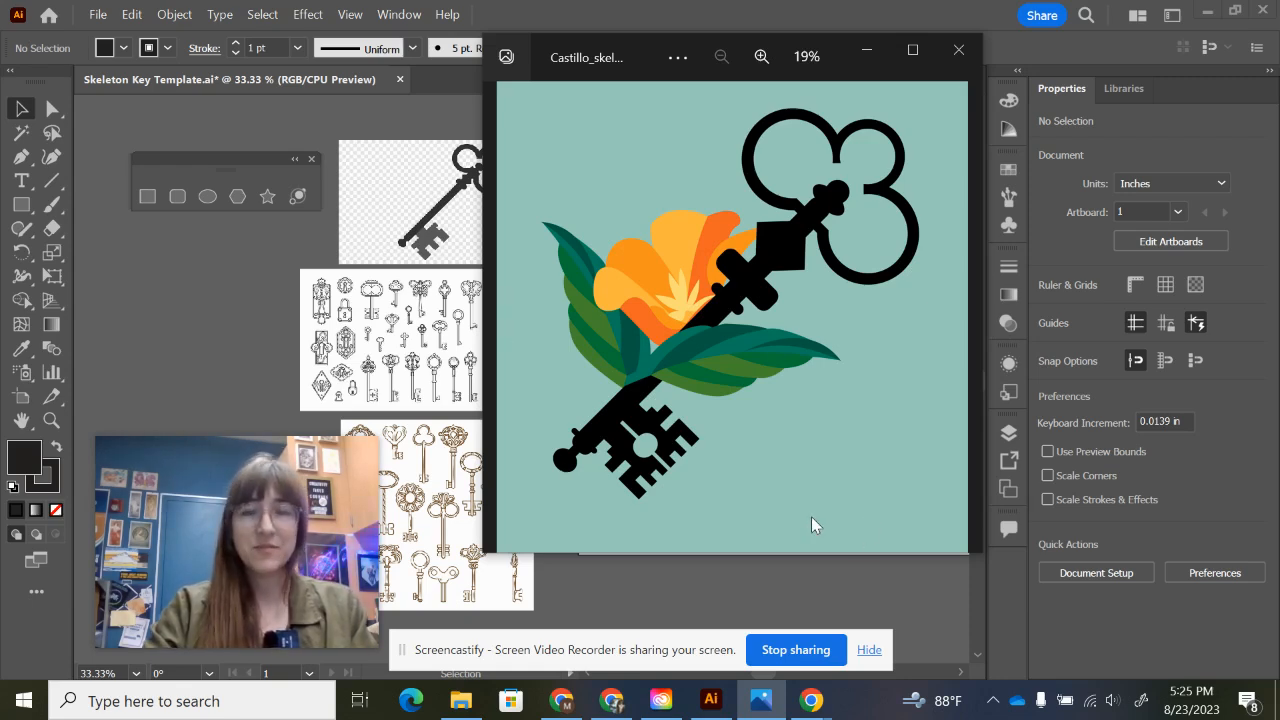
pyautogui.click(864, 52)
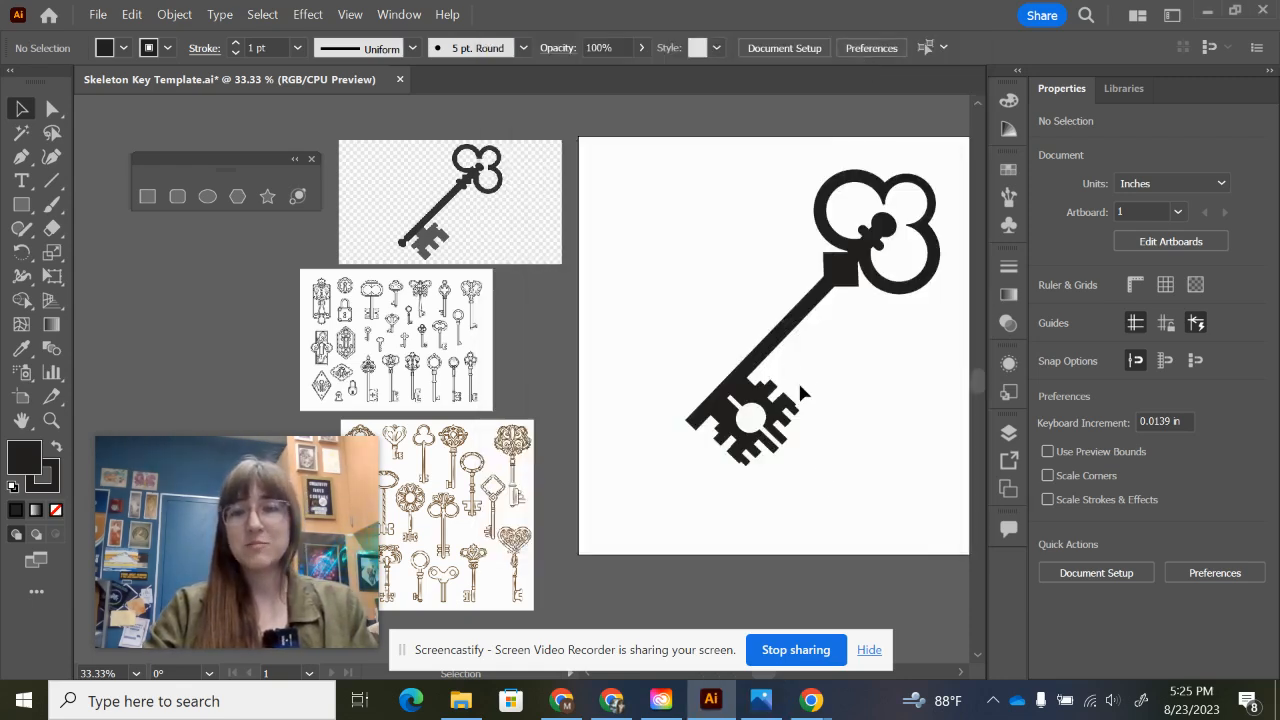
pyautogui.moveTo(805, 439); pyautogui.dragTo(738, 433)
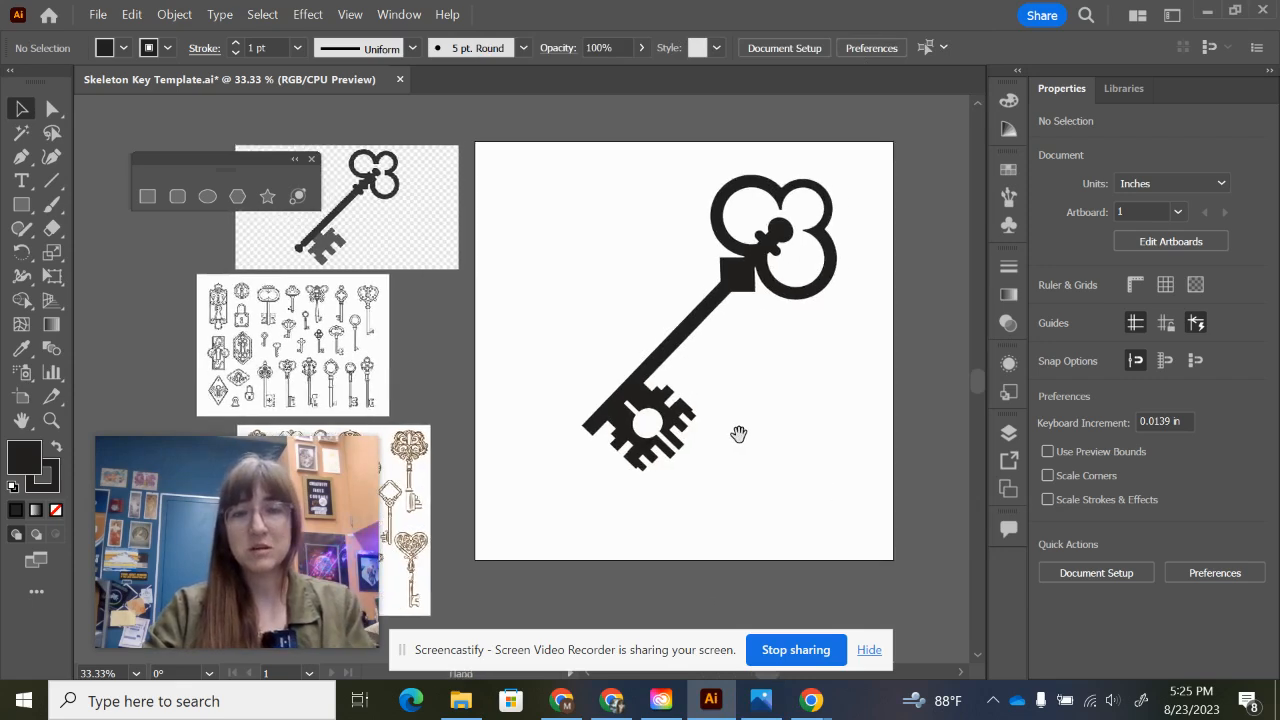